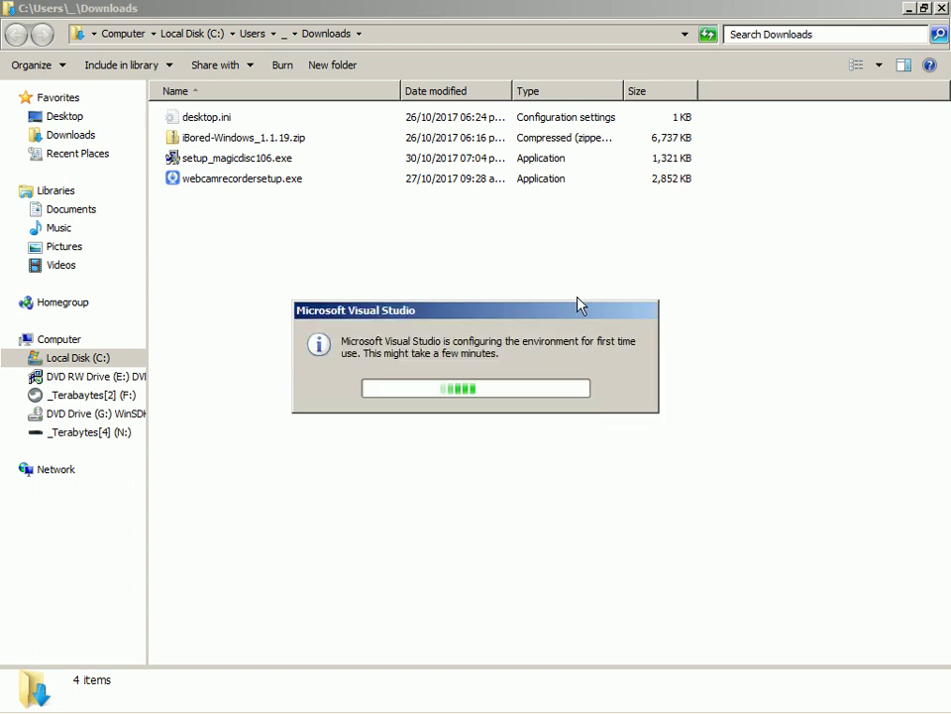
Switch to Firefox and open the already loaded Compiling Notepad++ page at the Visual C++ 2008 Express Edition setup steps.
key(alt+Tab)
key(alt+Tab)
key(alt+Tab)
key(alt+Tab)
key(alt+Tab)
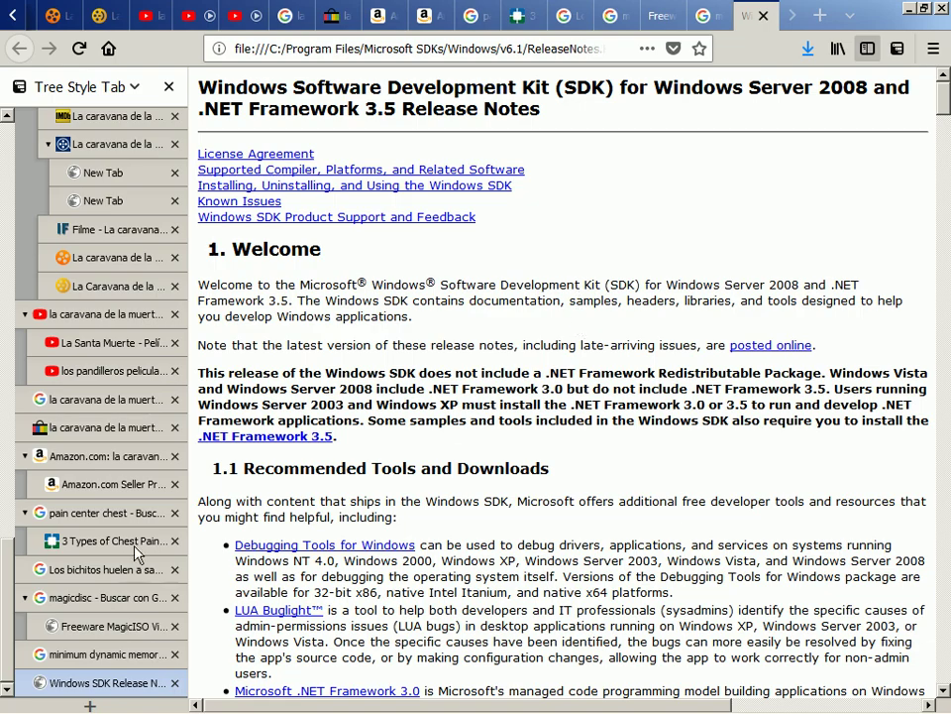
scroll(26, 452, up, 5)
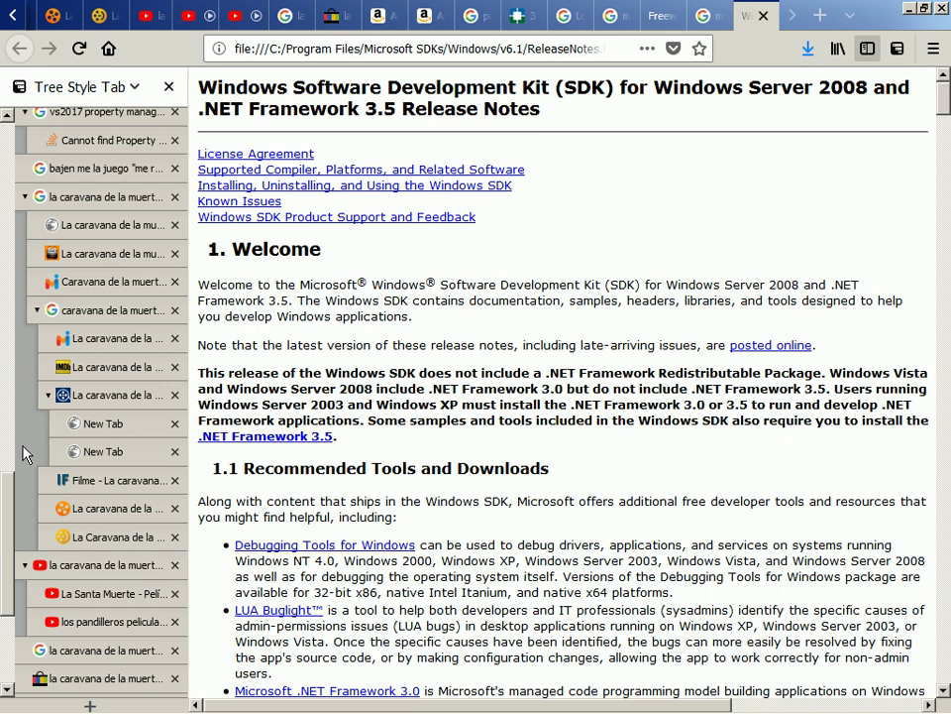
scroll(27, 451, up, 7)
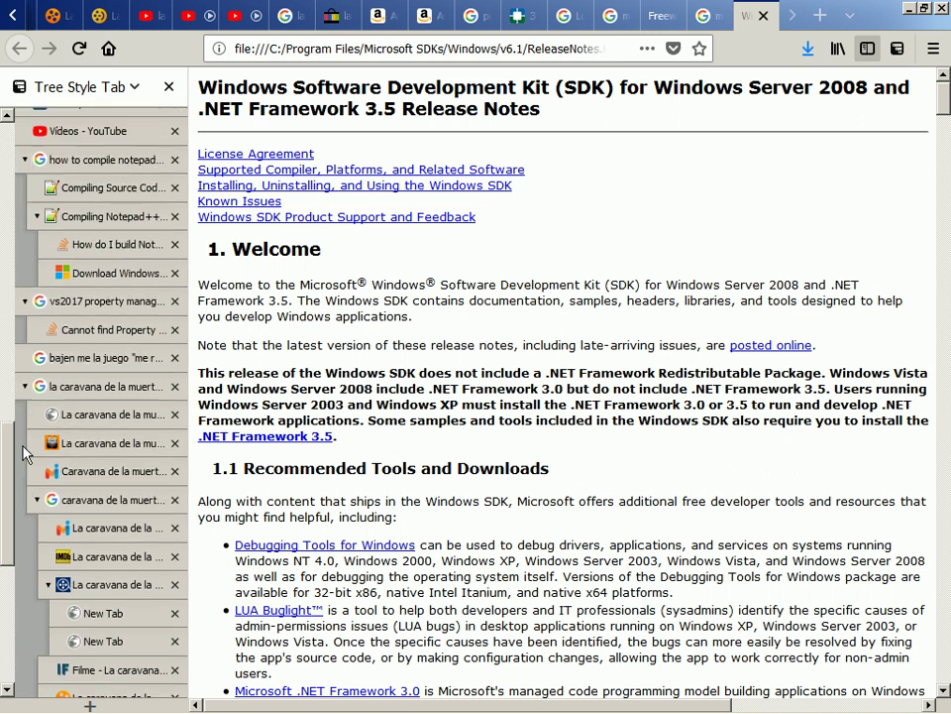
scroll(30, 451, up, 5)
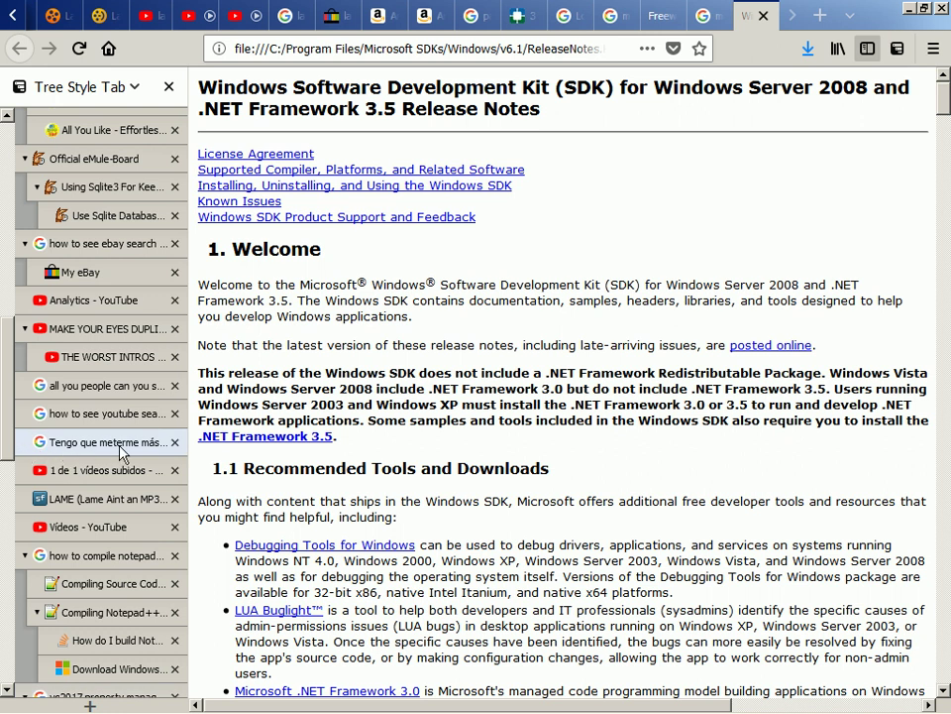
scroll(123, 452, down, 4)
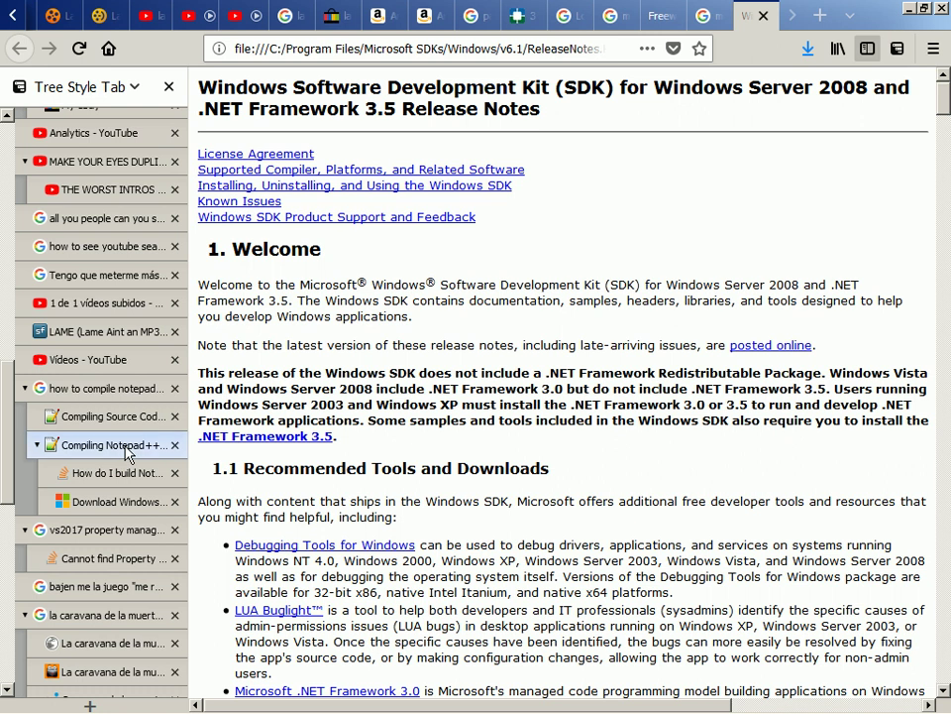
click(125, 448)
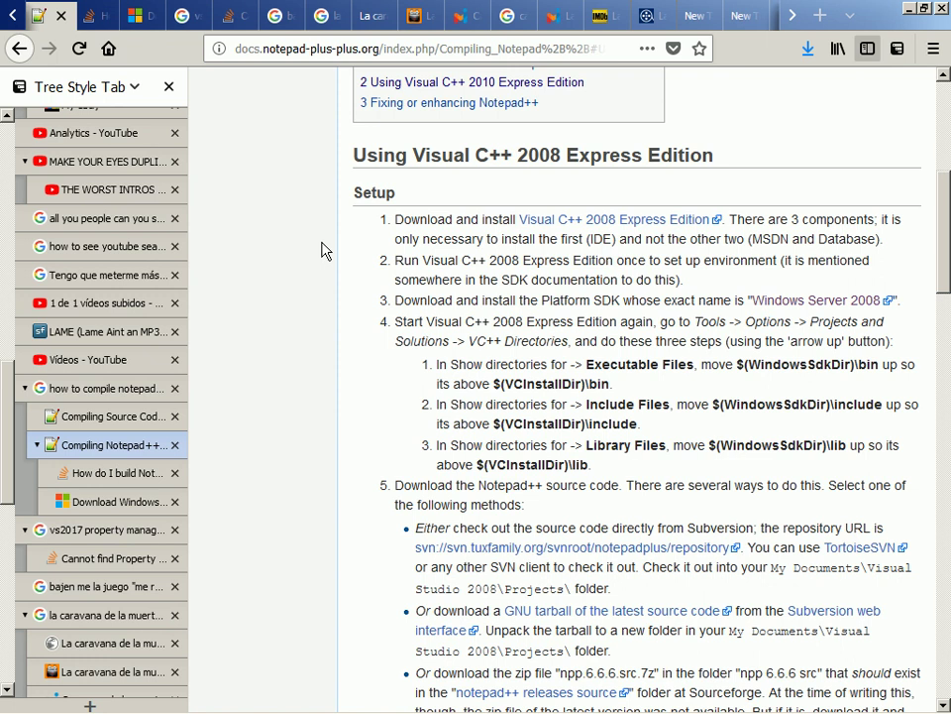
scroll(321, 250, down, 2)
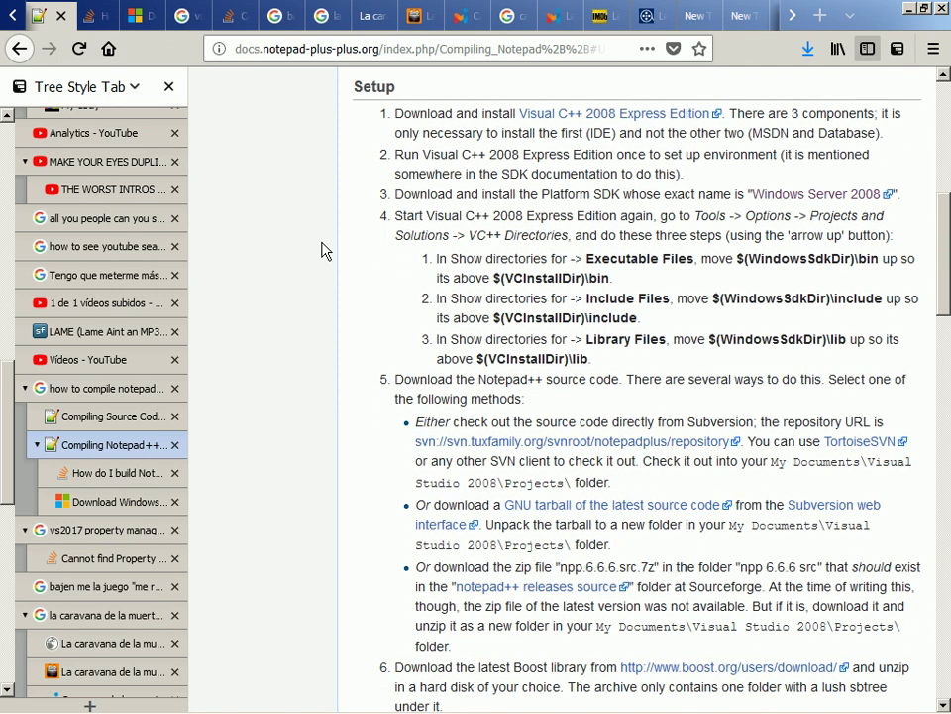
key(alt+Tab)
key(alt+Tab)
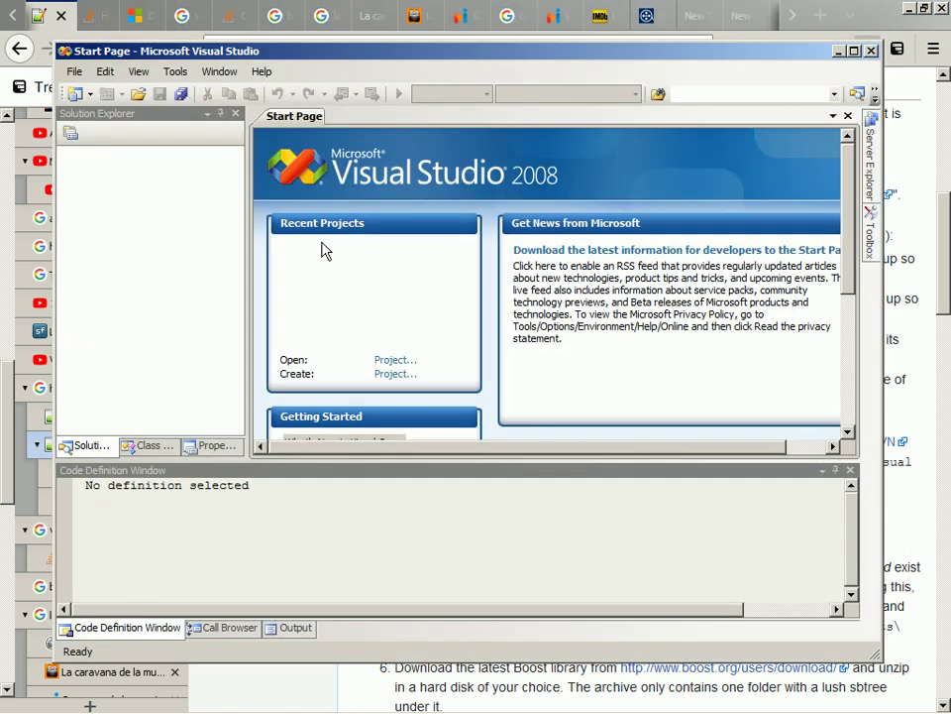
click(218, 73)
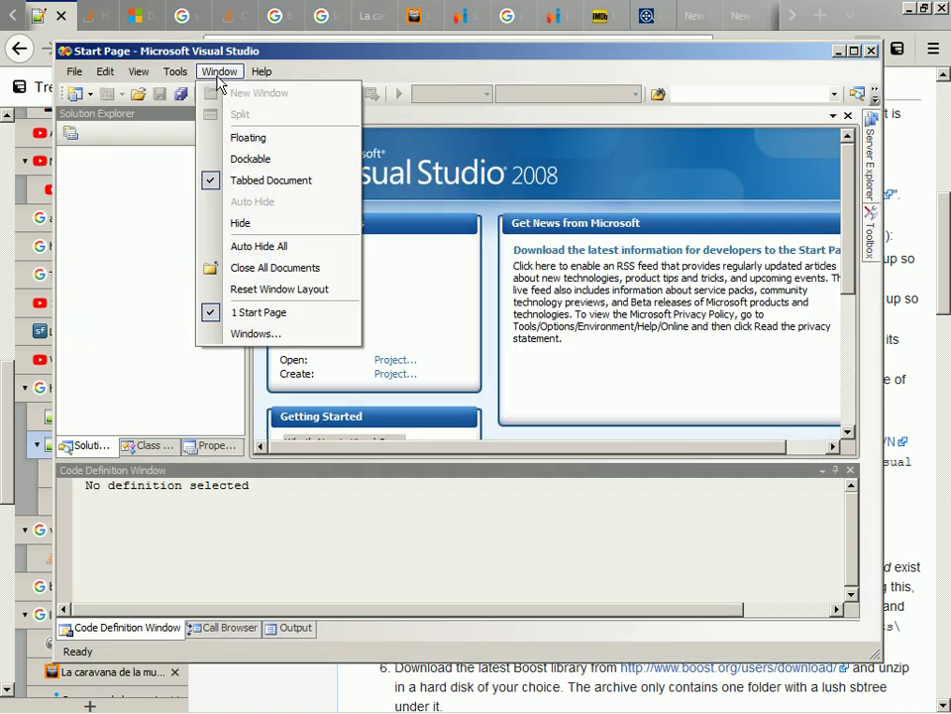
key(Up)
key(Left)
key(Up)
key(Return)
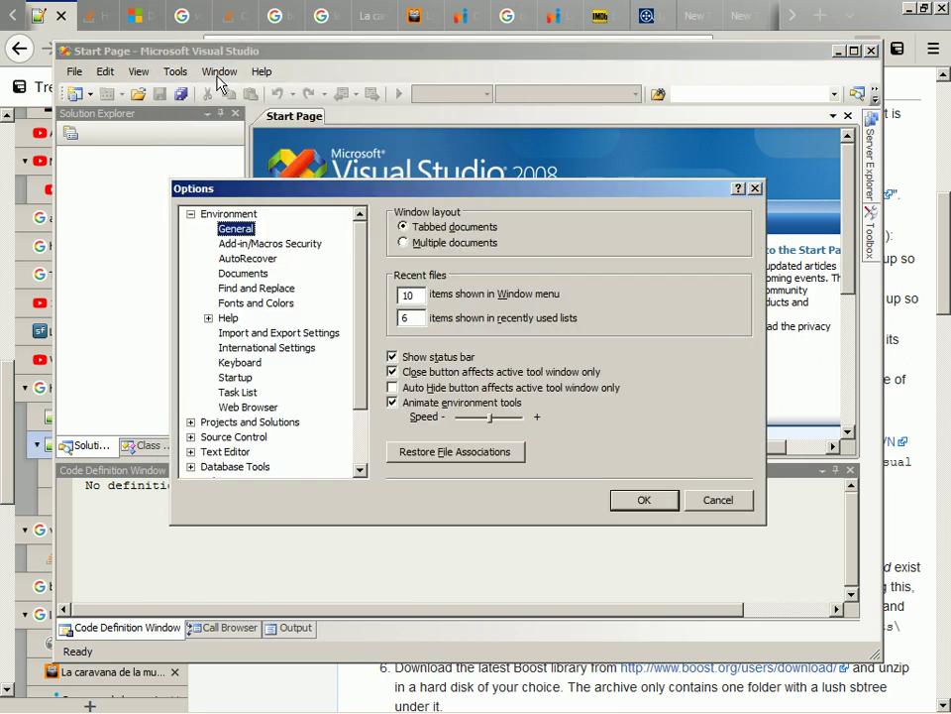
key(Escape)
key(alt+Tab)
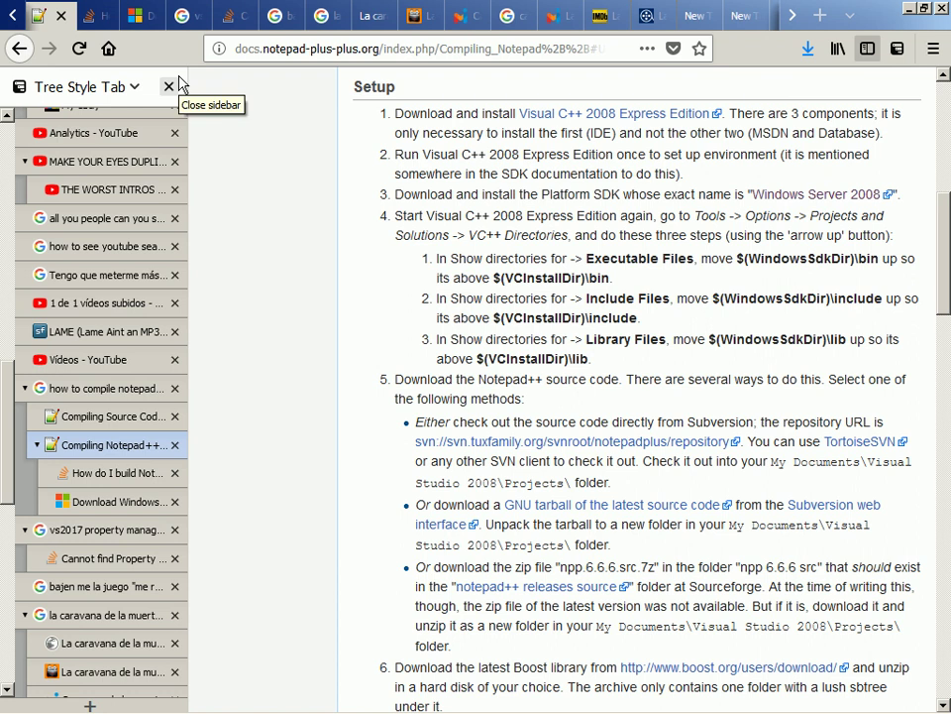
Switch to Visual Studio 2008 and show the VC++ Directories settings under Projects and Solutions in the options.
key(alt+Tab)
key(alt+t)
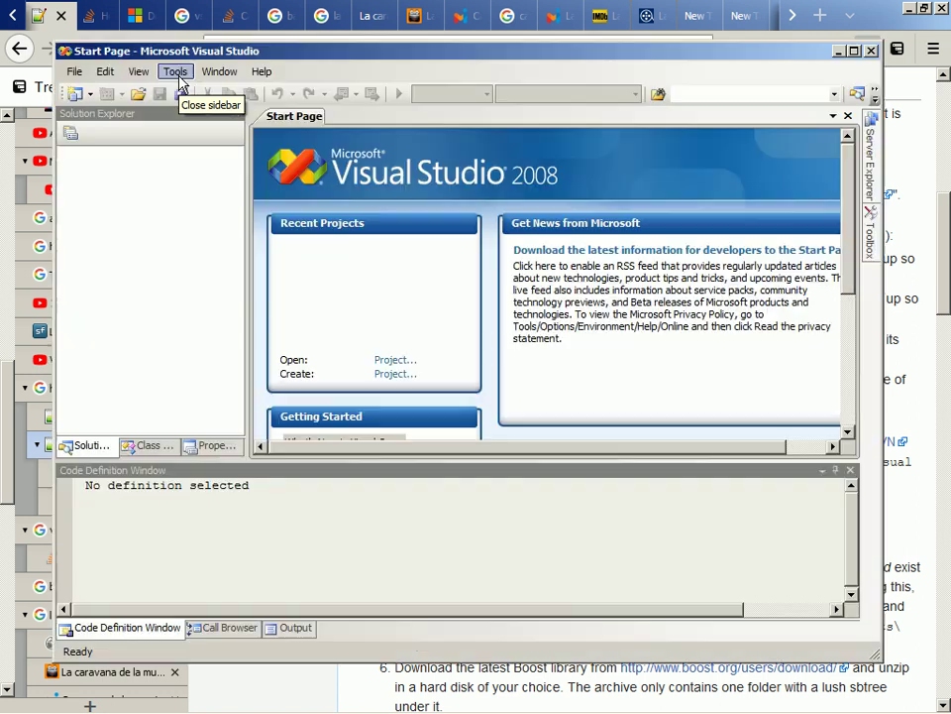
key(Up)
key(Return)
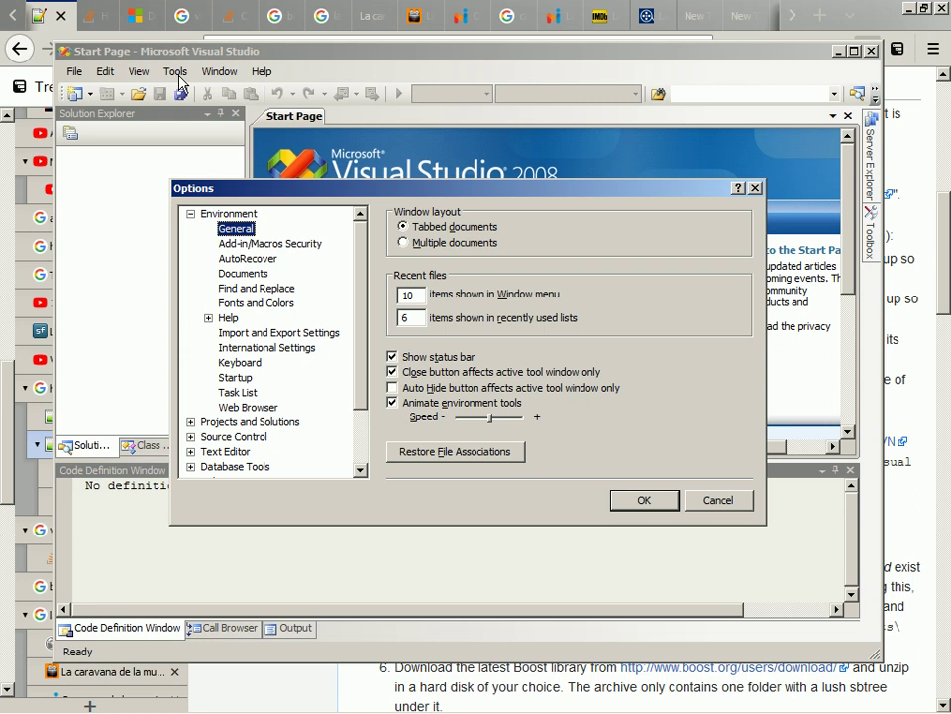
click(247, 422)
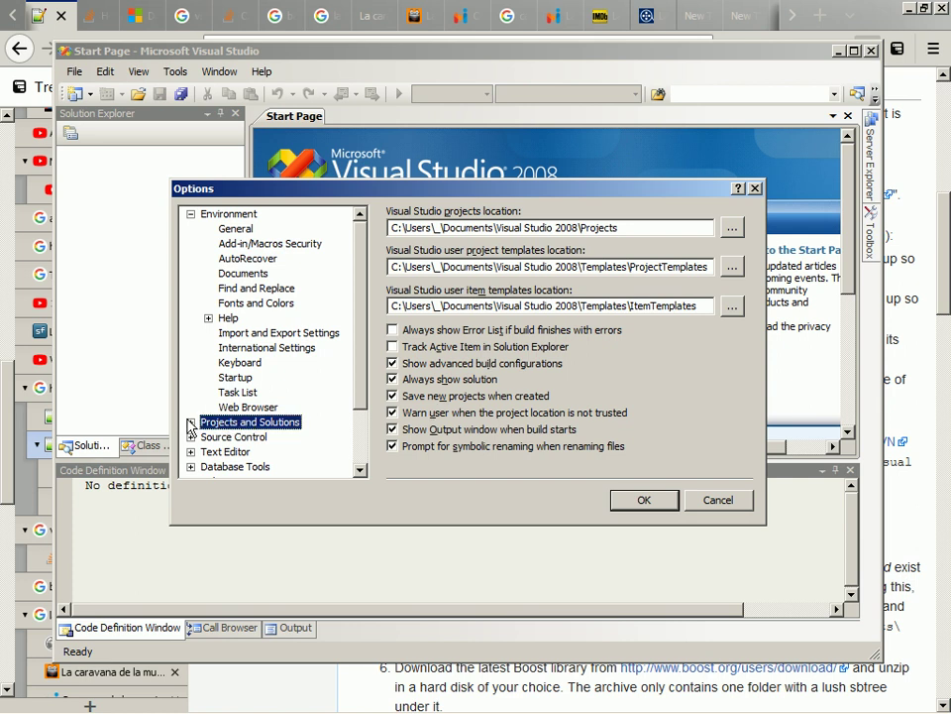
key(alt+Tab)
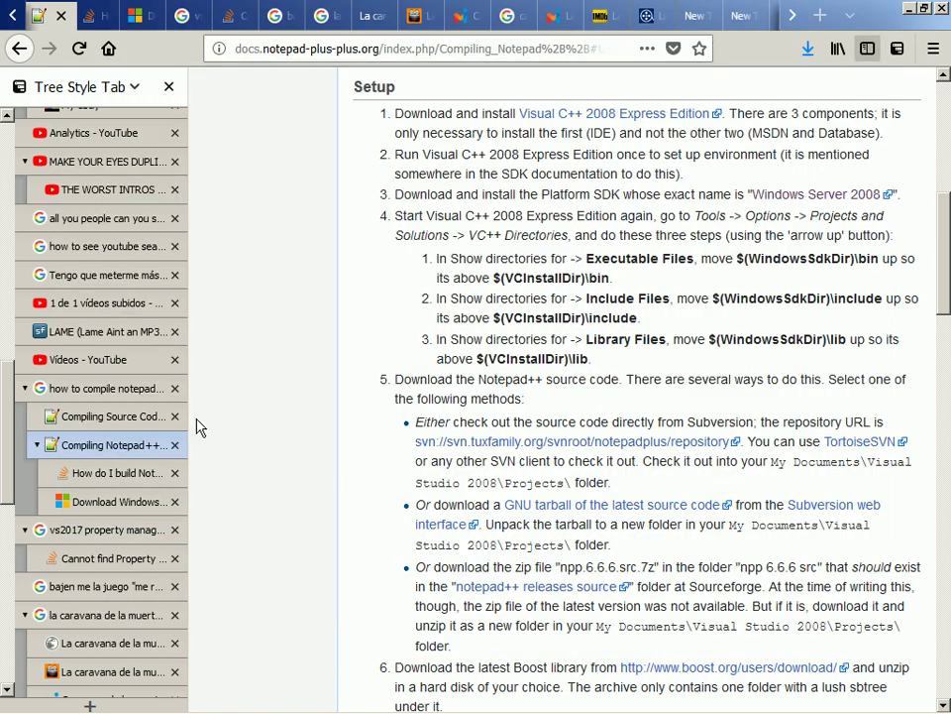
key(alt+Tab)
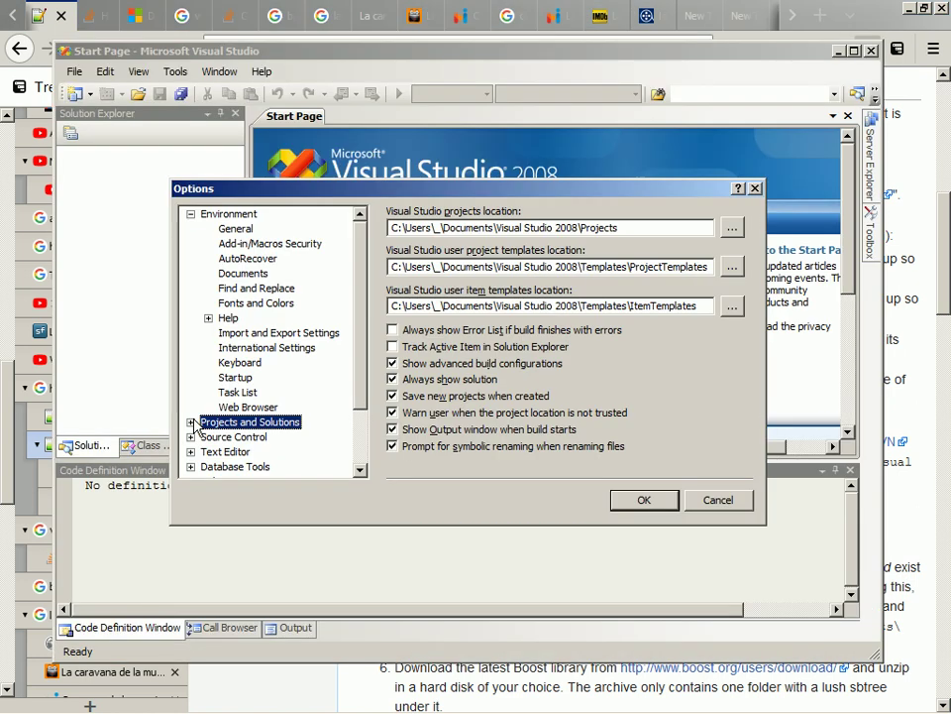
click(196, 426)
click(255, 452)
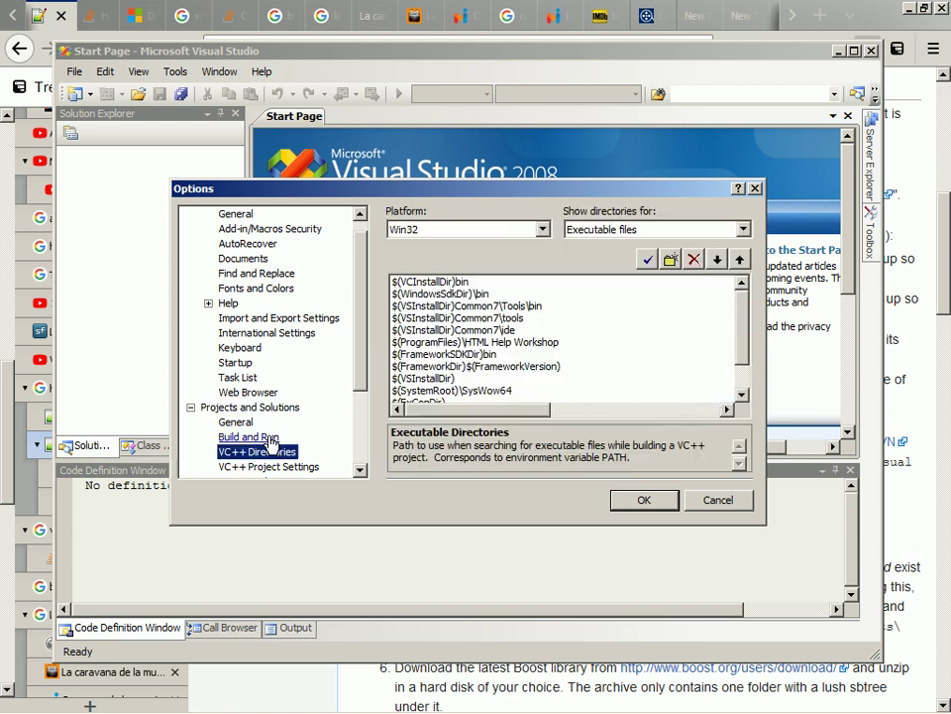
Move $(WindowsSdkDir)\bin above $(VCInstallDir)bin in the directories for Executable files.
key(alt+Tab)
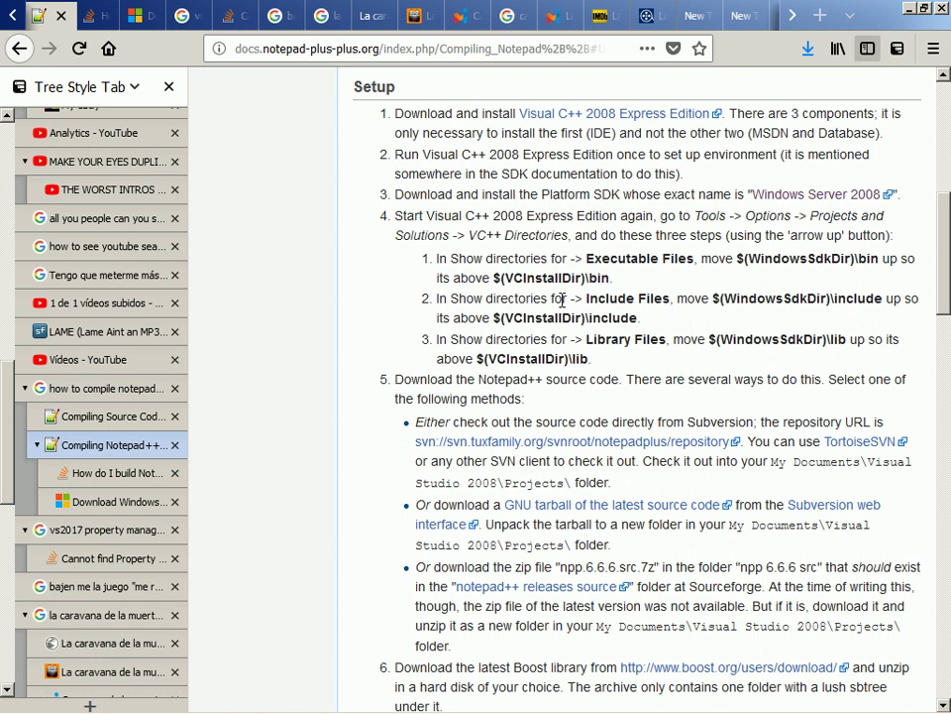
key(alt+Tab)
click(535, 293)
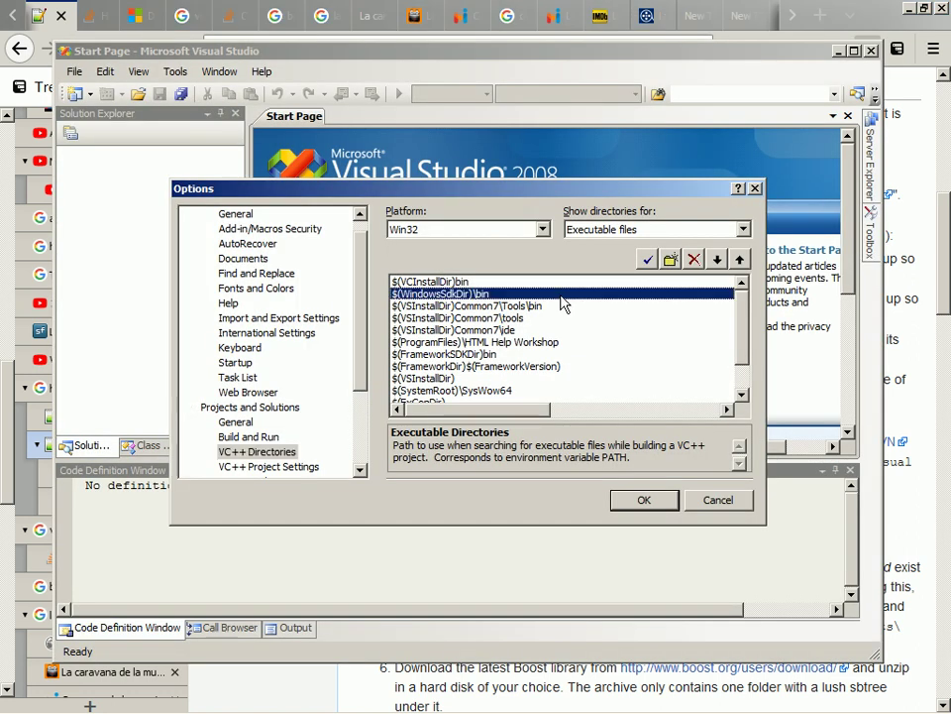
click(739, 259)
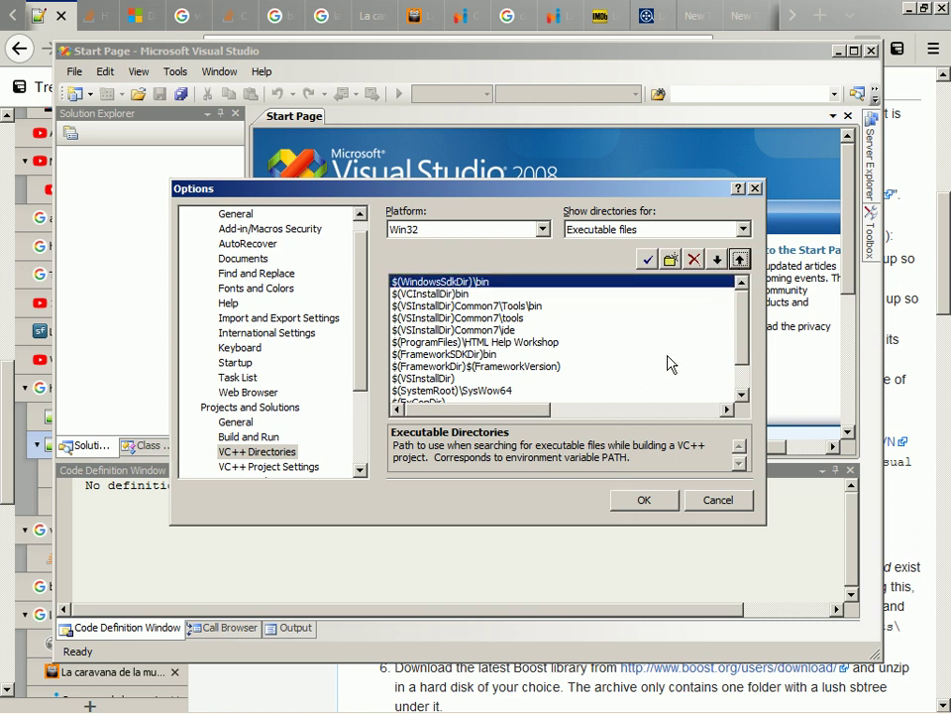
Show the directories for Include files and move $(WindowsSdkDir)\include above $(VCInstallDir)include.
click(677, 234)
click(660, 258)
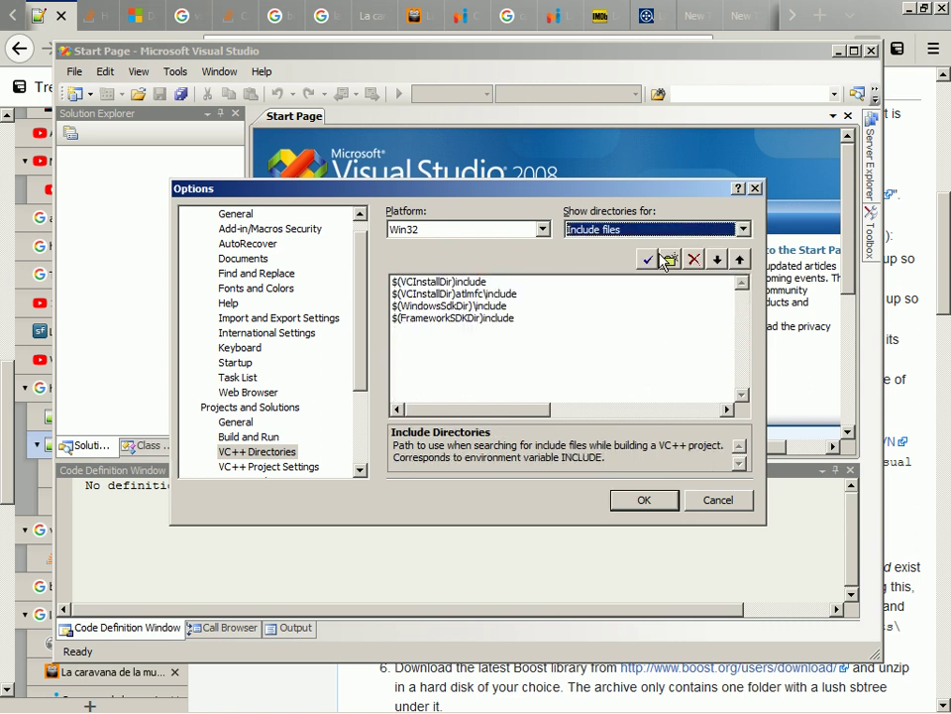
double_click(669, 294)
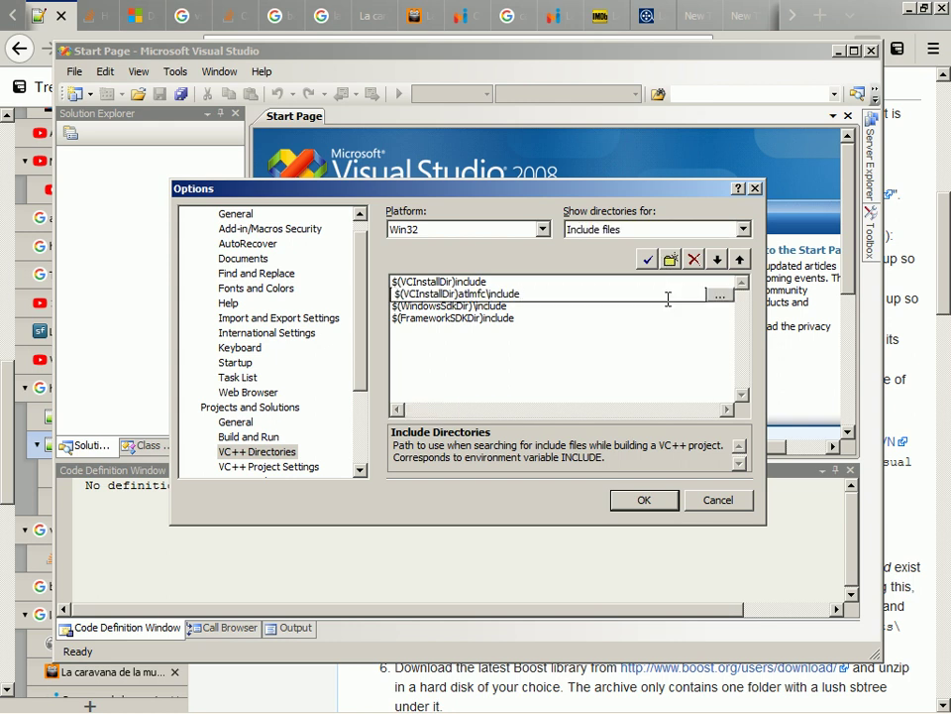
click(667, 307)
key(alt+Tab)
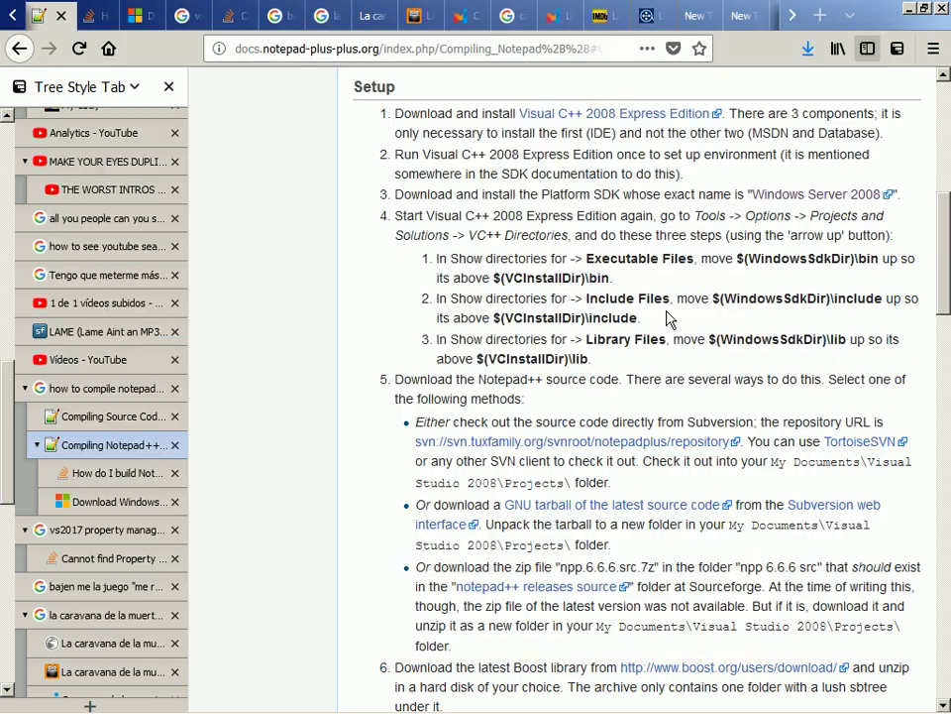
key(alt+Tab)
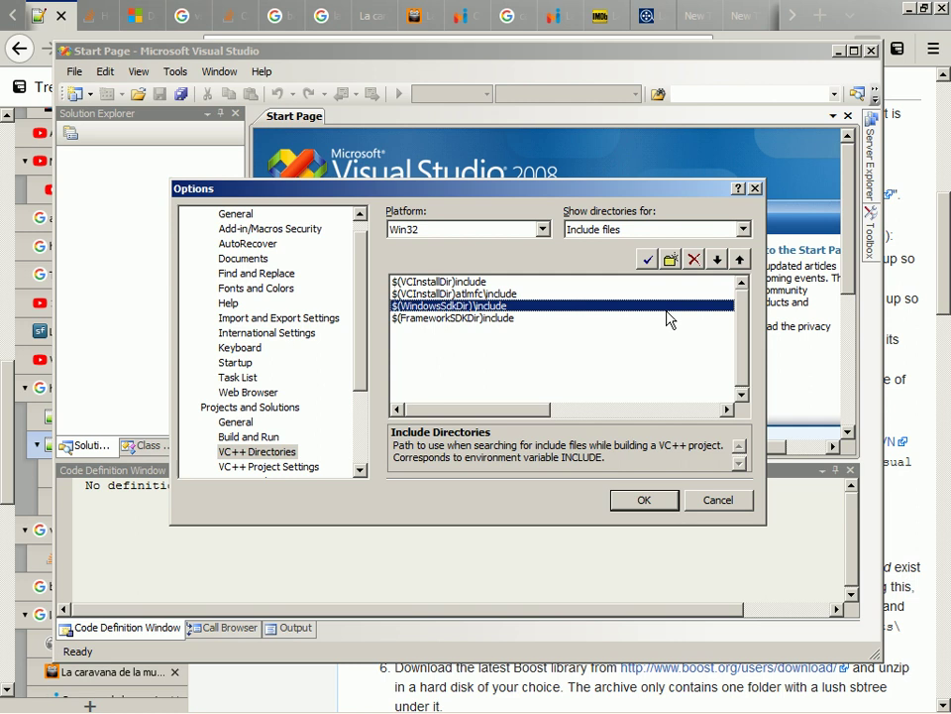
click(739, 263)
click(739, 263)
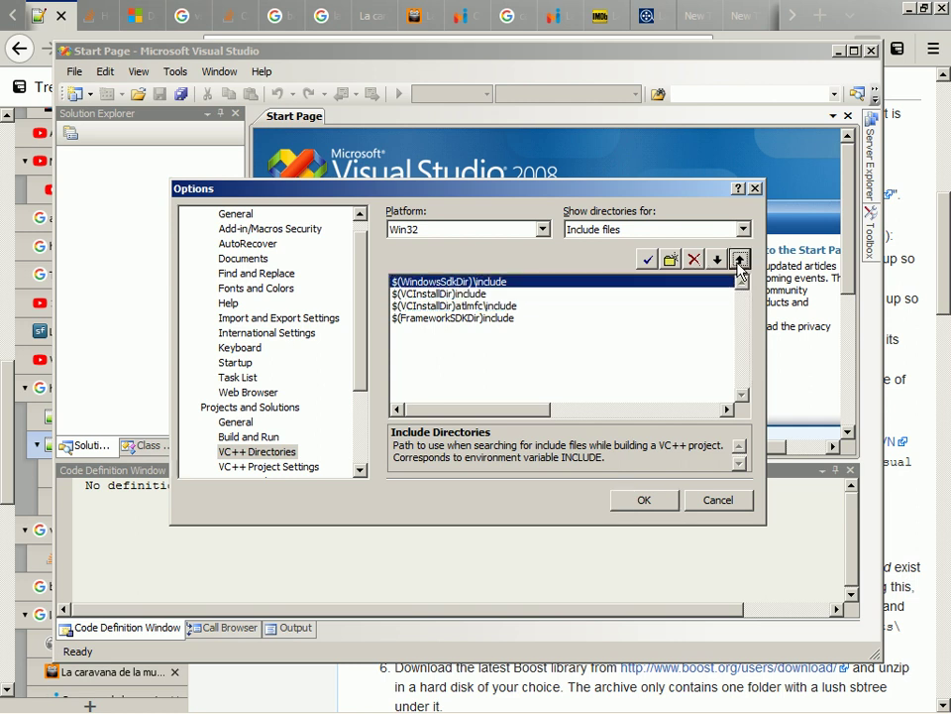
Show the directories for Library files, move $(WindowsSdkDir)\lib above $(VCInstallDir)lib, and accept the options.
click(696, 229)
click(666, 282)
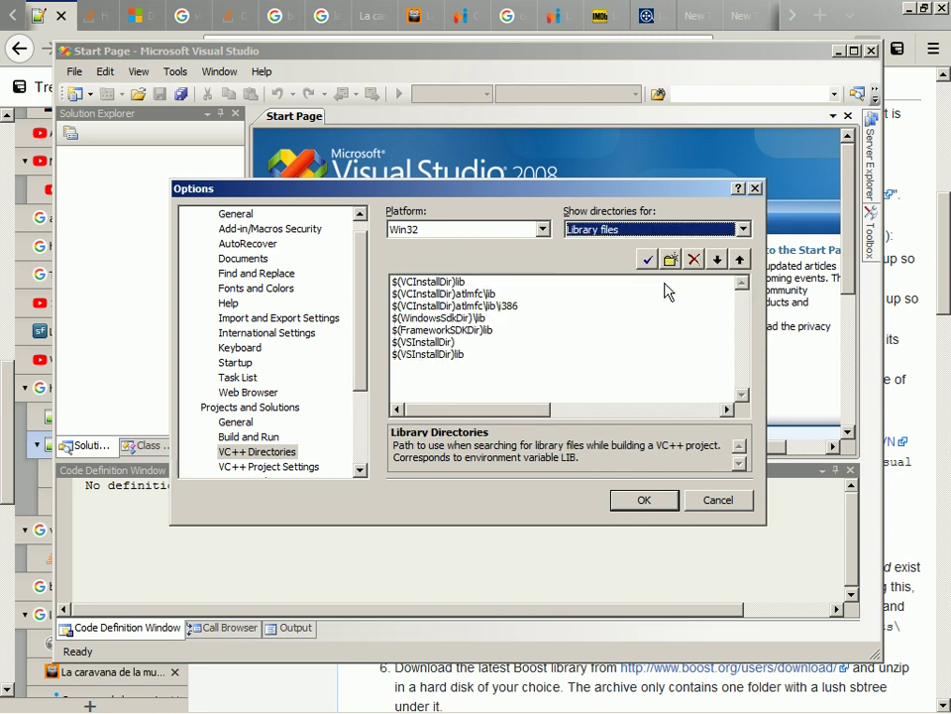
click(484, 319)
key(alt+Tab)
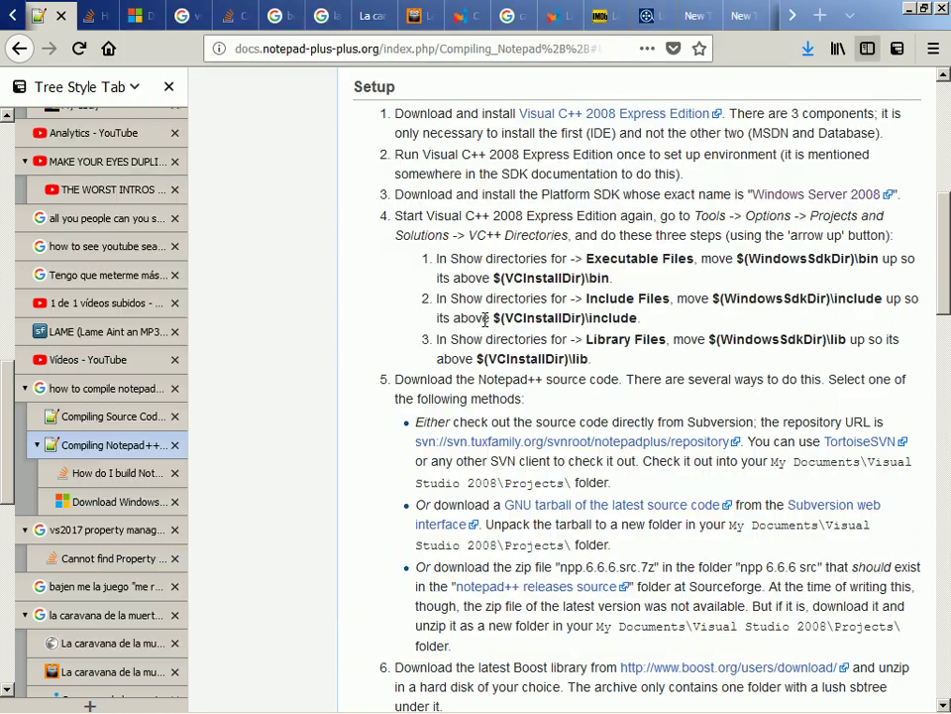
key(alt+Tab)
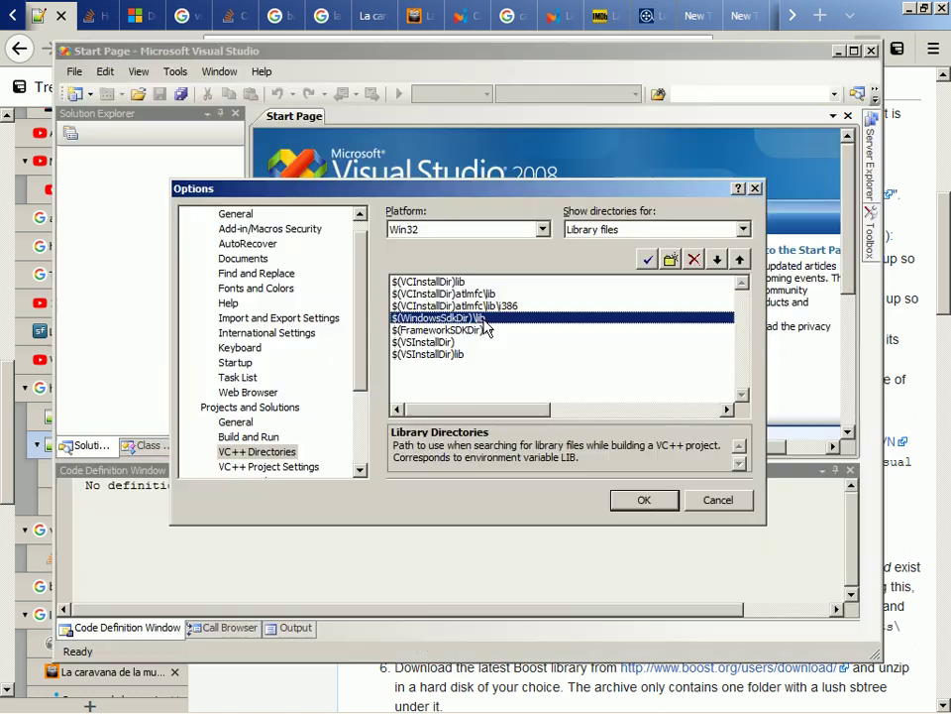
click(741, 261)
click(742, 261)
click(741, 261)
key(alt+Tab)
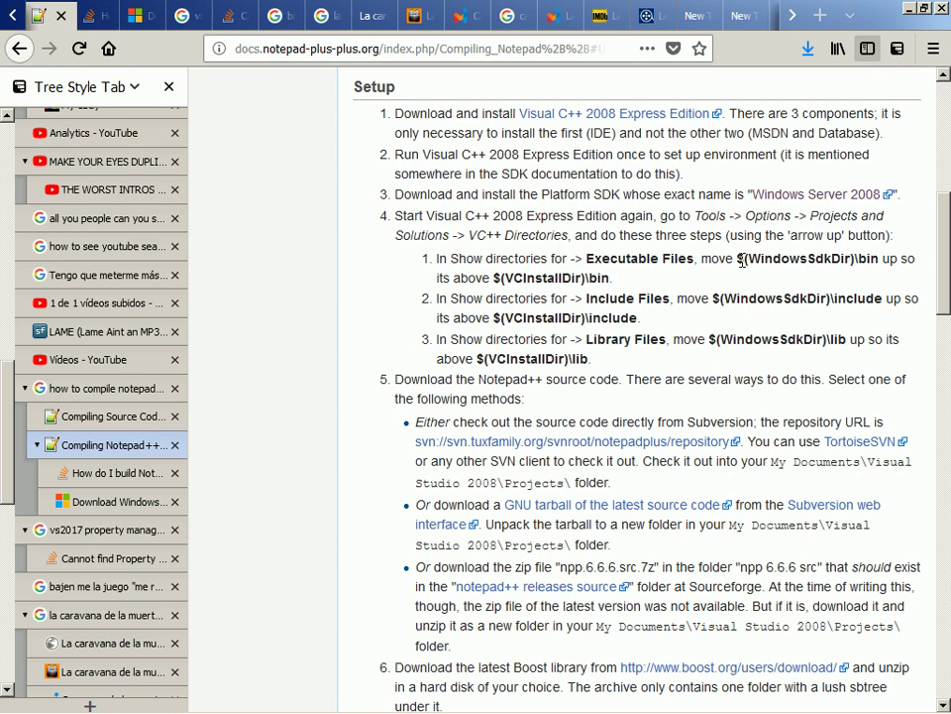
key(alt+Tab)
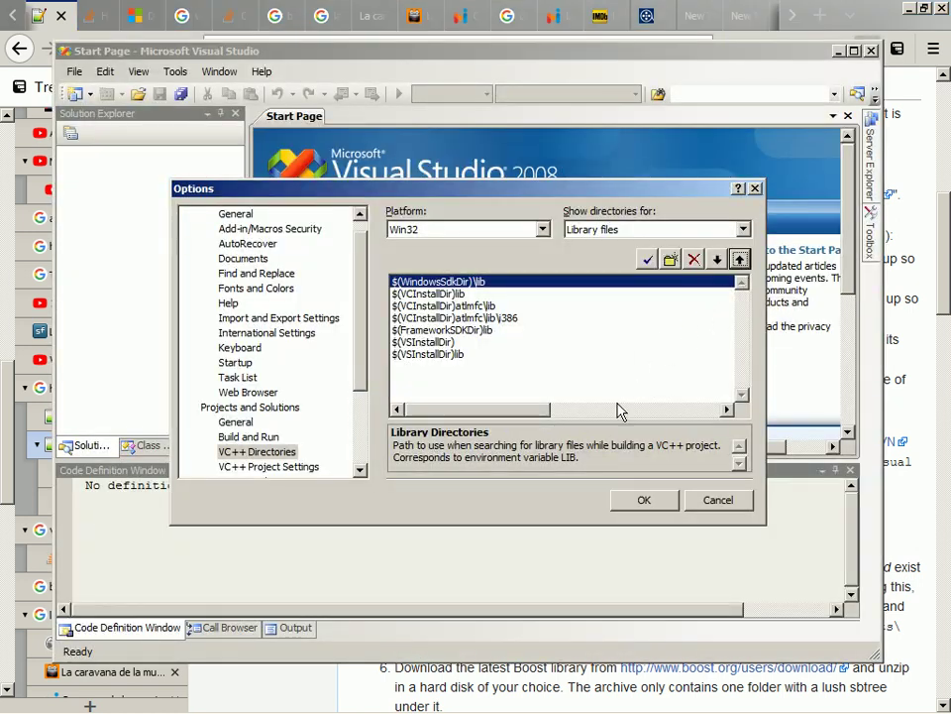
click(648, 499)
Return to the Notepad++ compiling instructions in Firefox and open the Boost library download link in a new tab.
key(alt+Tab)
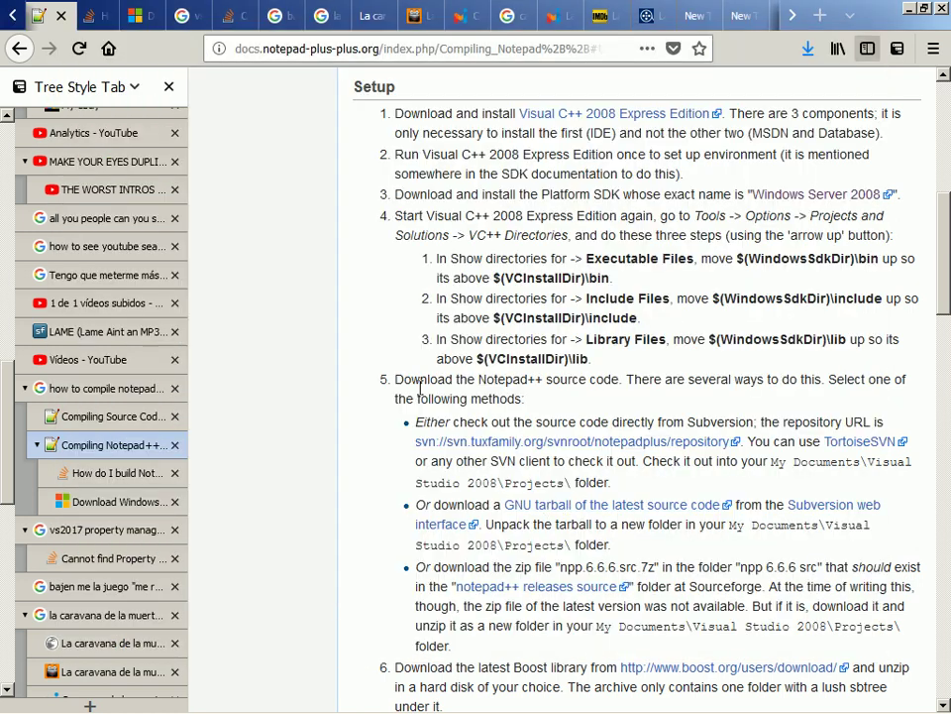
scroll(295, 338, down, 2)
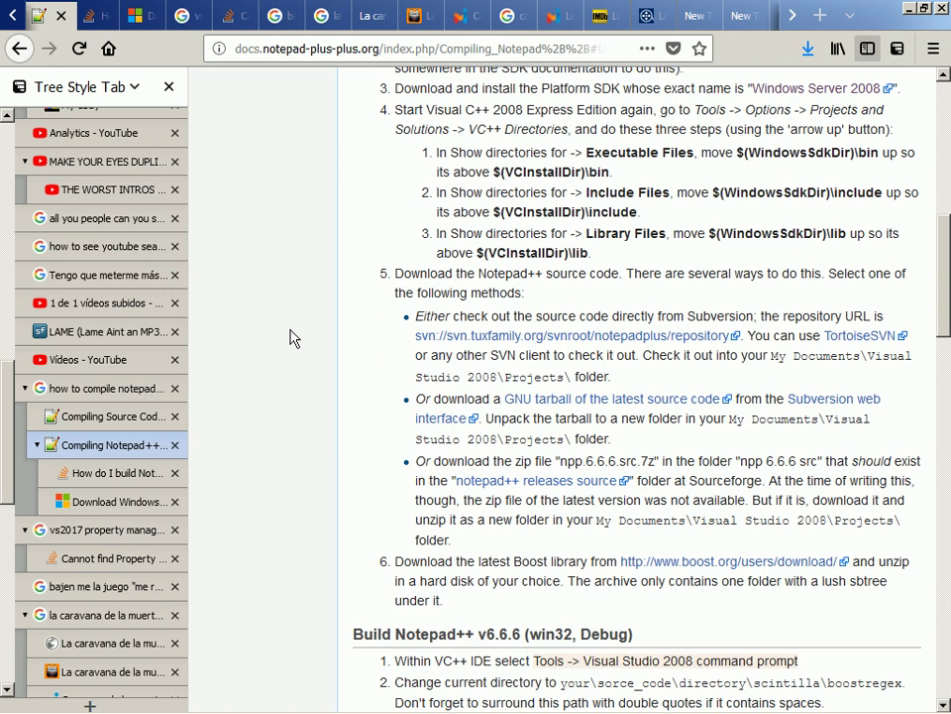
scroll(294, 338, down, 4)
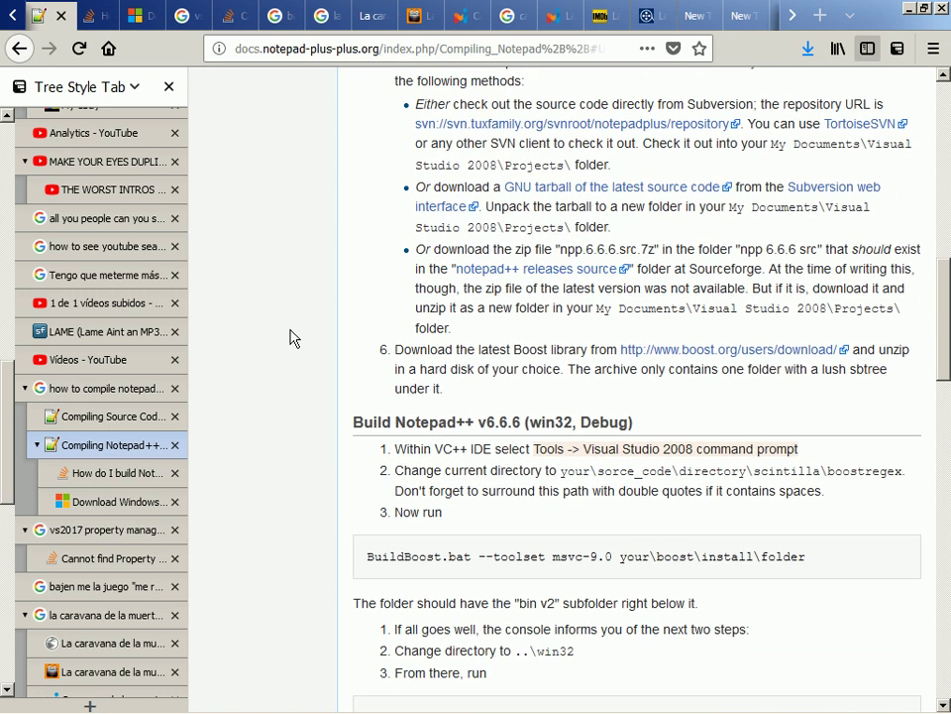
scroll(295, 338, down, 2)
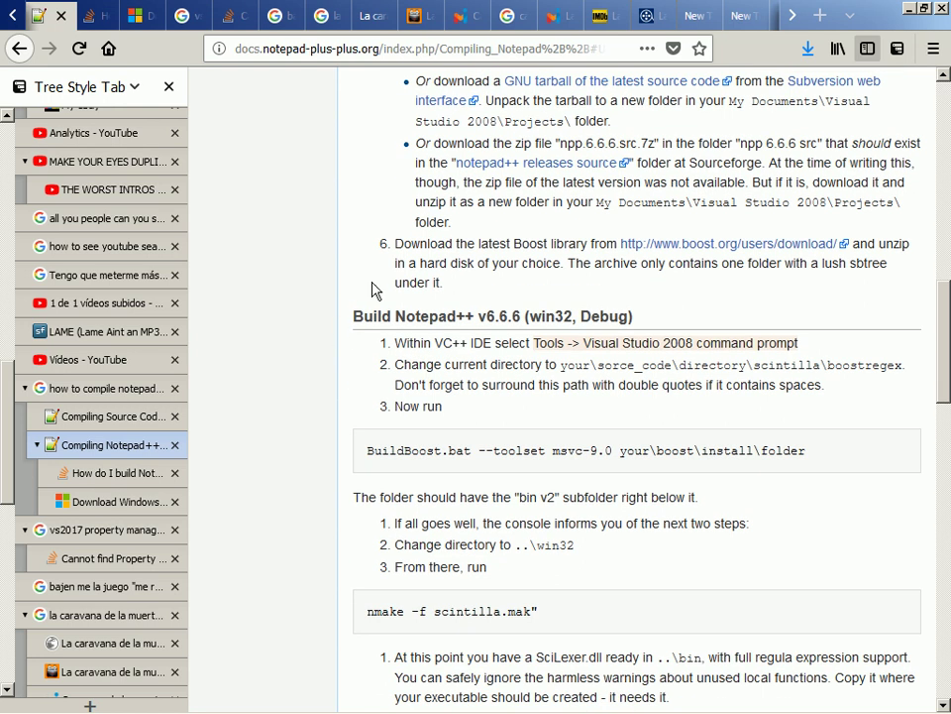
middle_click(690, 254)
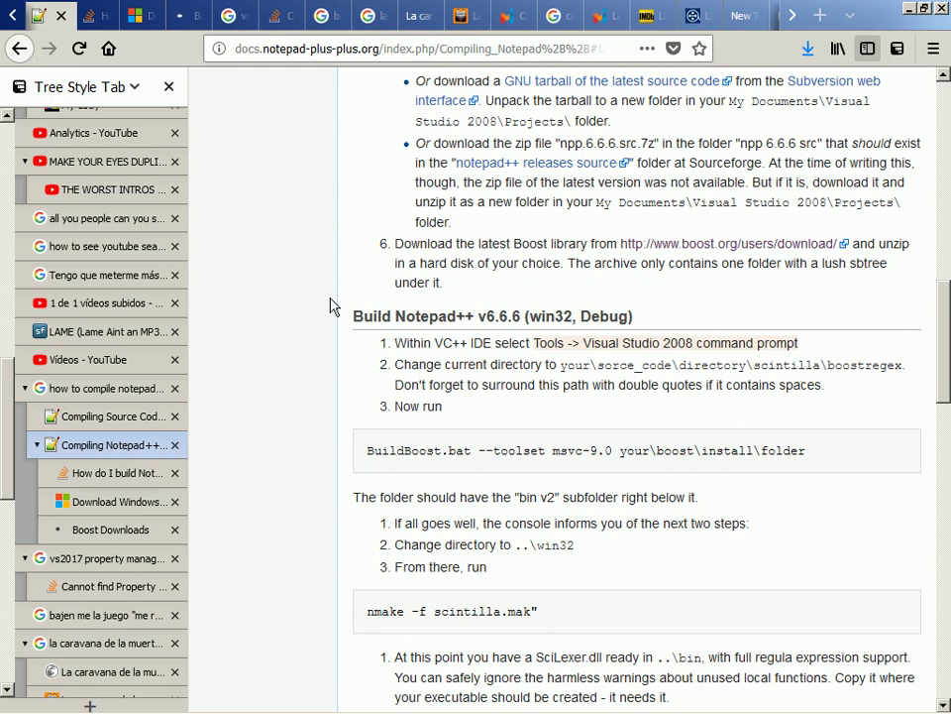
Read the source code, Boost library and win32 Debug build instructions for Notepad++ v6.6.6.
scroll(331, 306, down, 2)
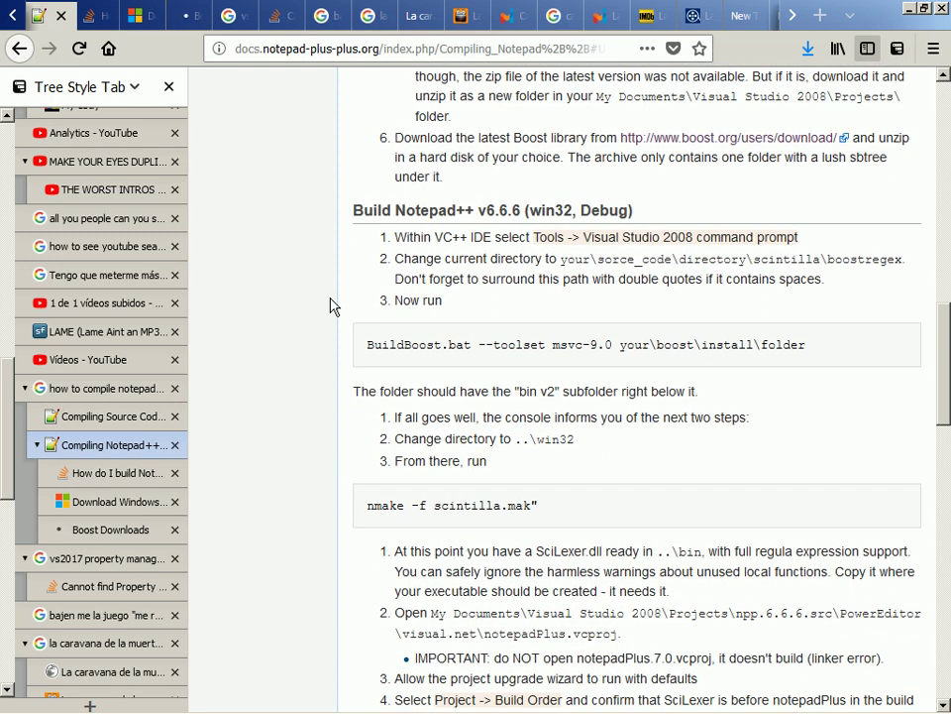
scroll(331, 306, down, 2)
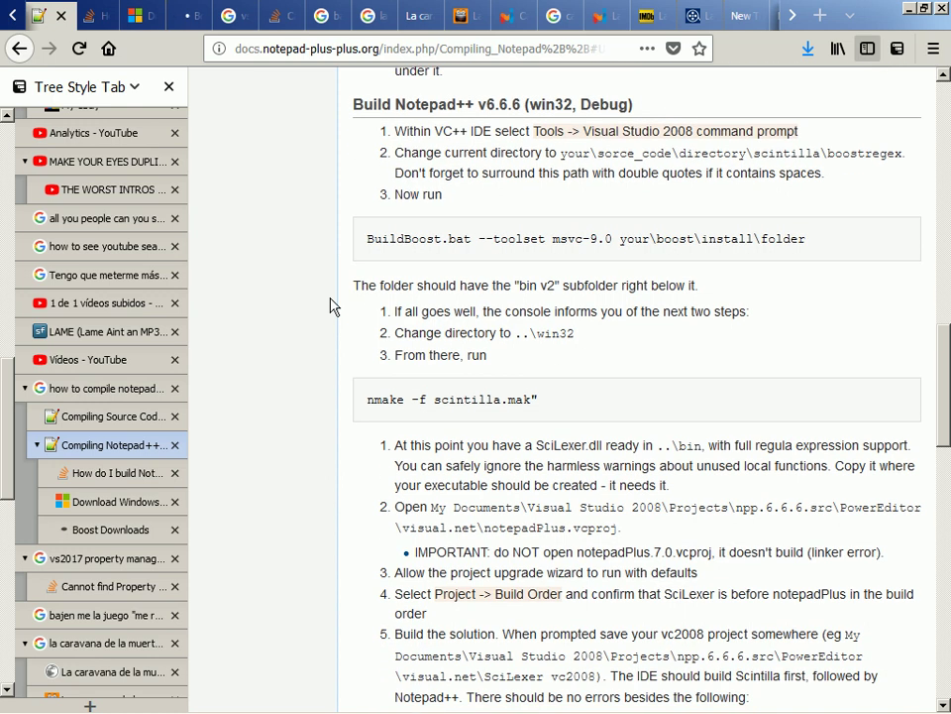
scroll(331, 306, down, 2)
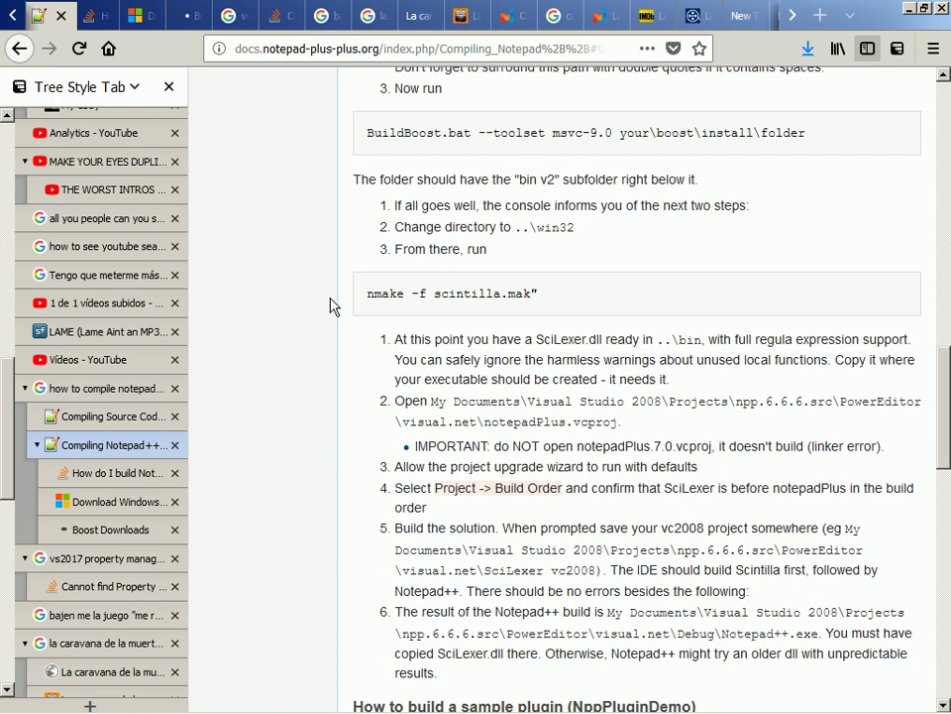
scroll(331, 307, up, 10)
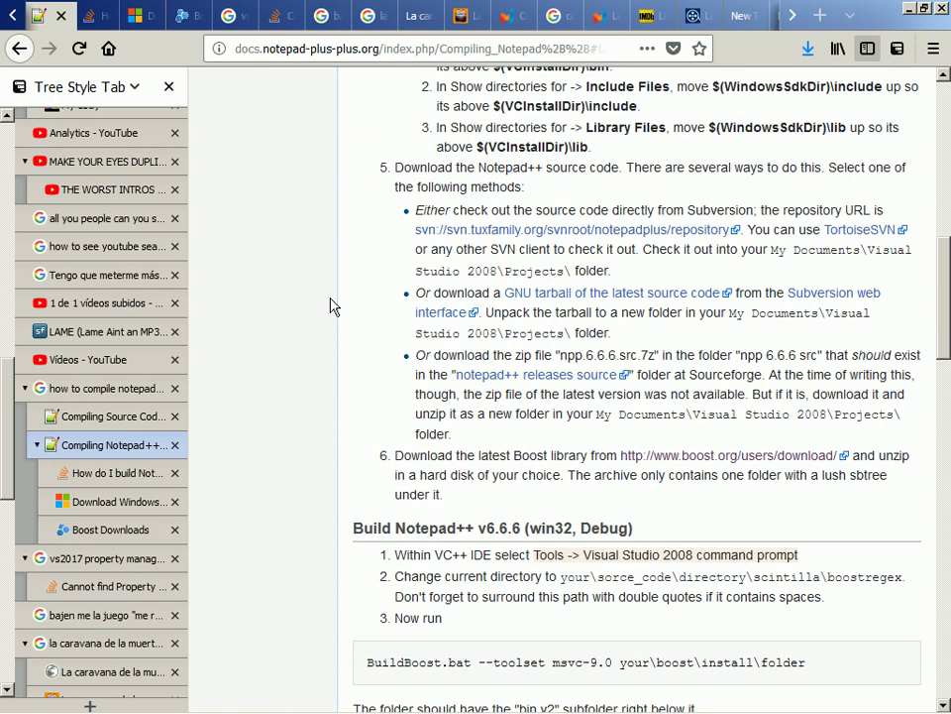
scroll(331, 306, down, 2)
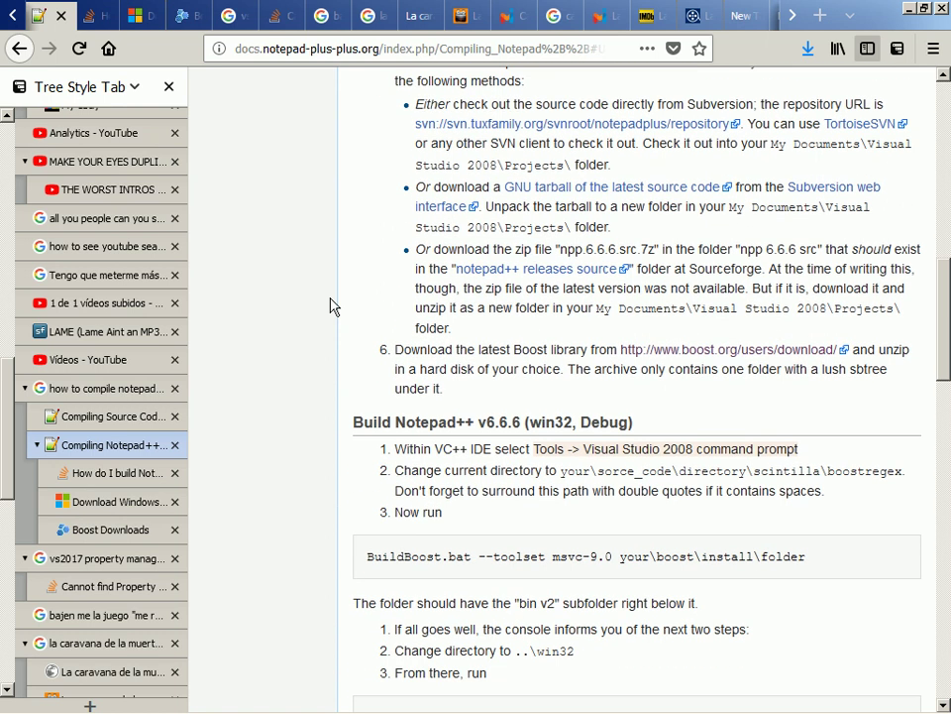
scroll(331, 306, up, 2)
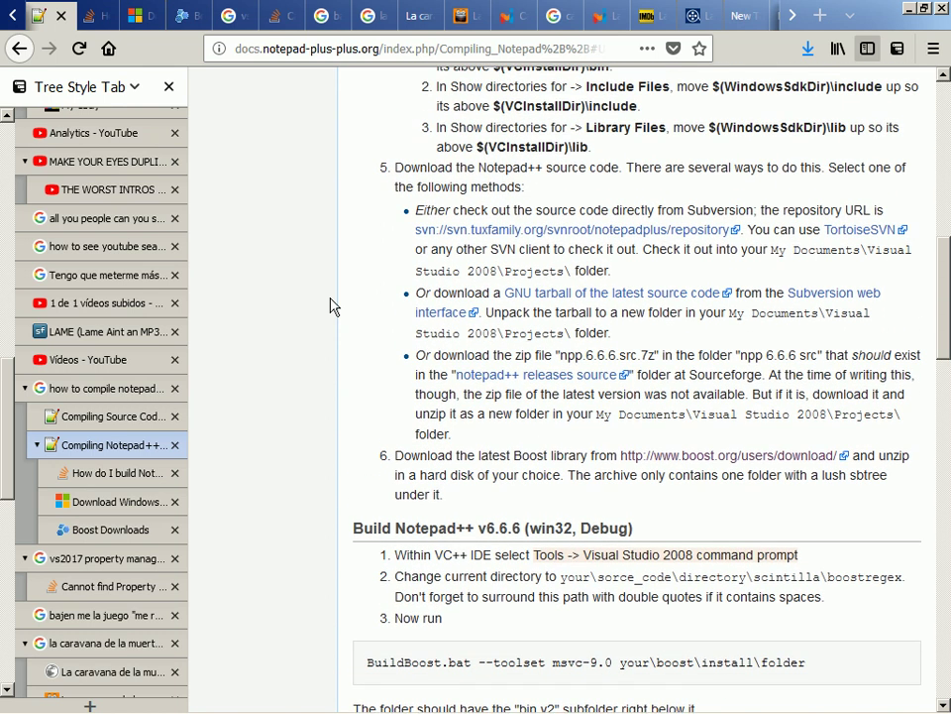
scroll(331, 306, down, 2)
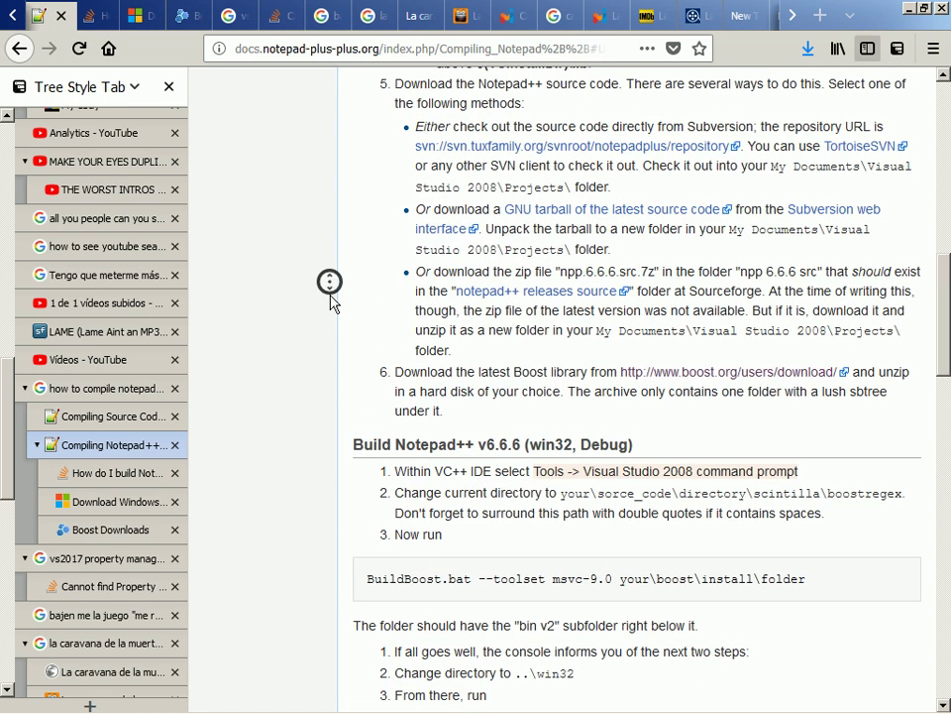
click(329, 315)
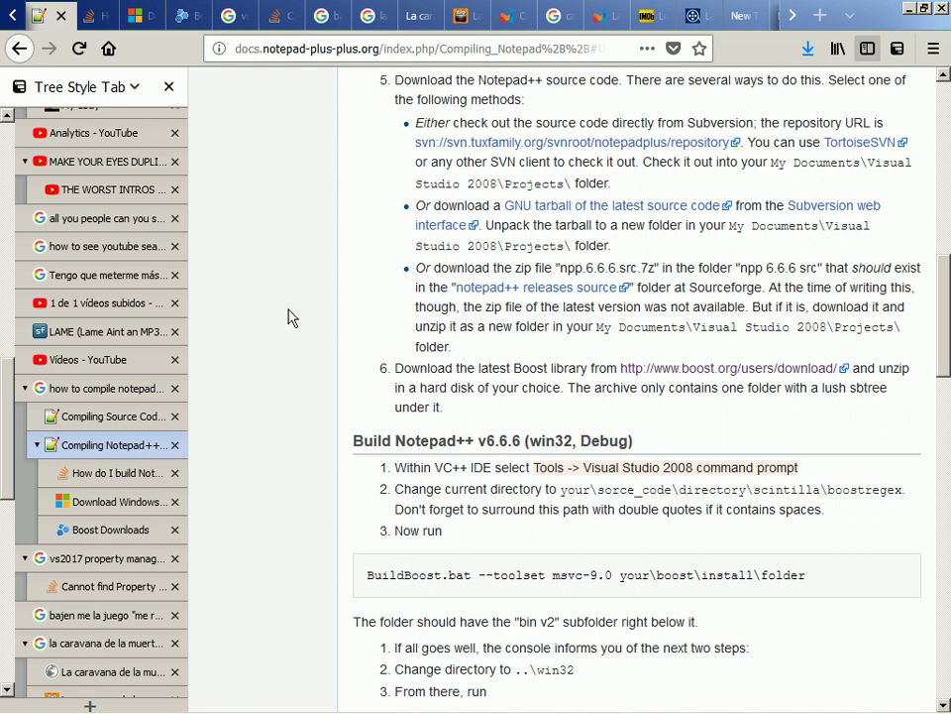
Switch to the Boost Downloads page and open the file listing for the current release, version 1.65.1.
click(126, 530)
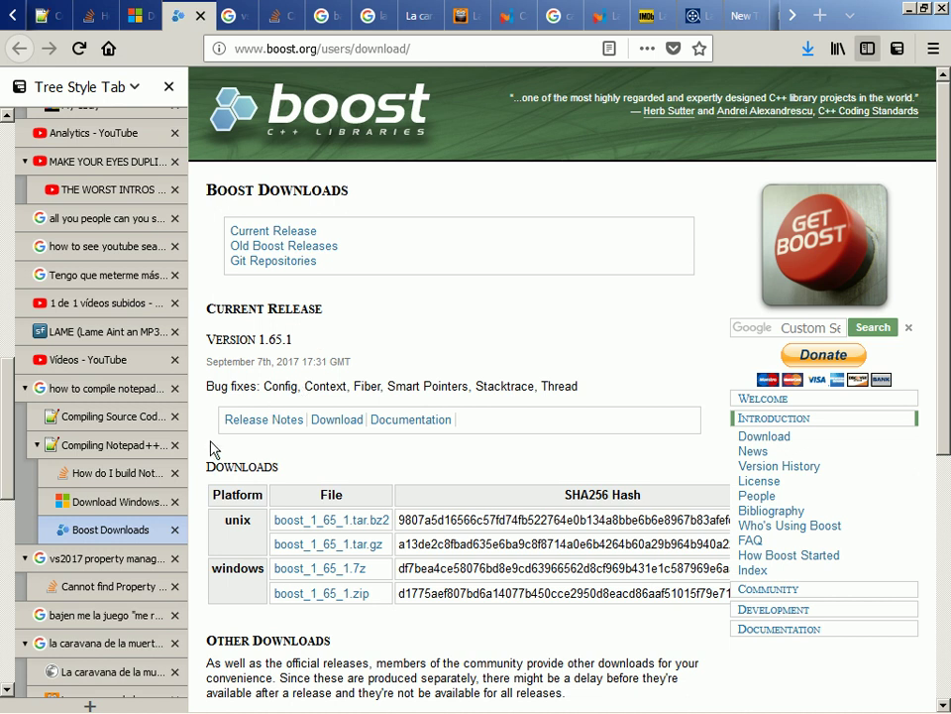
click(136, 448)
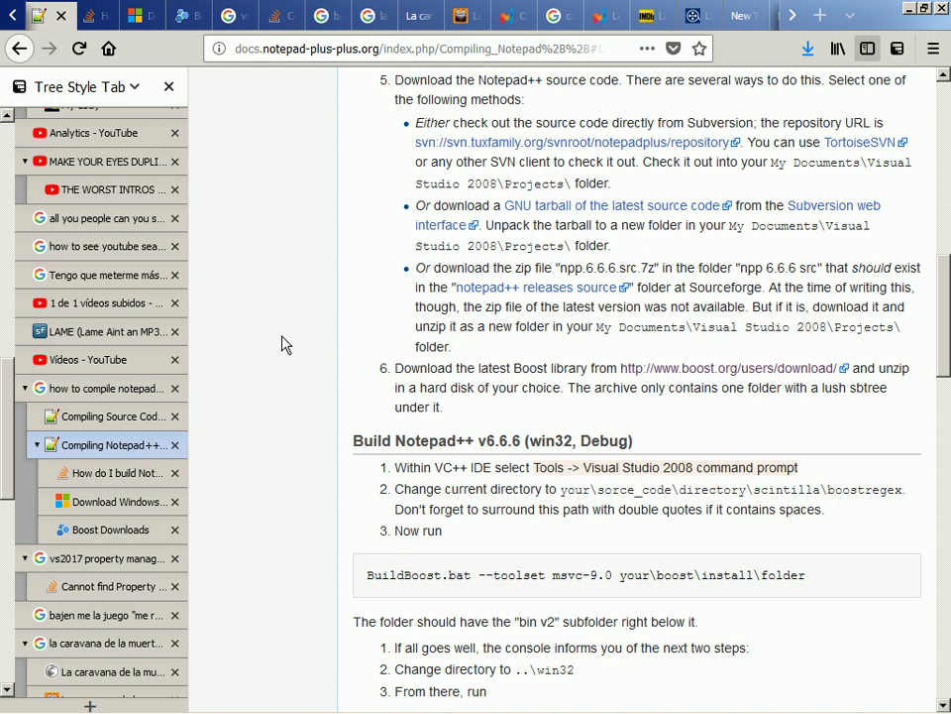
click(139, 529)
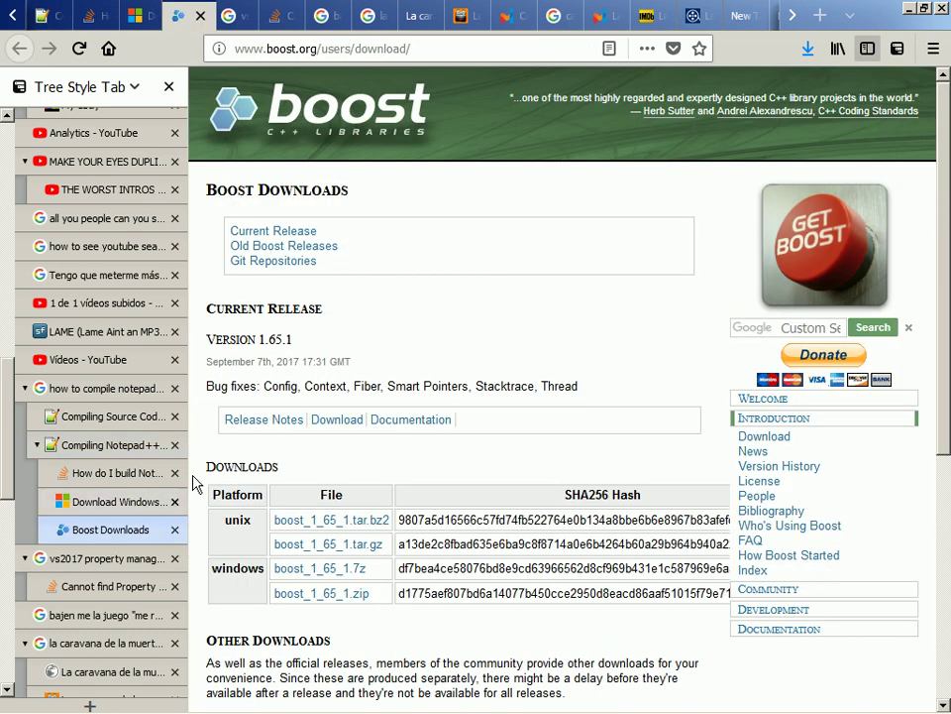
click(333, 424)
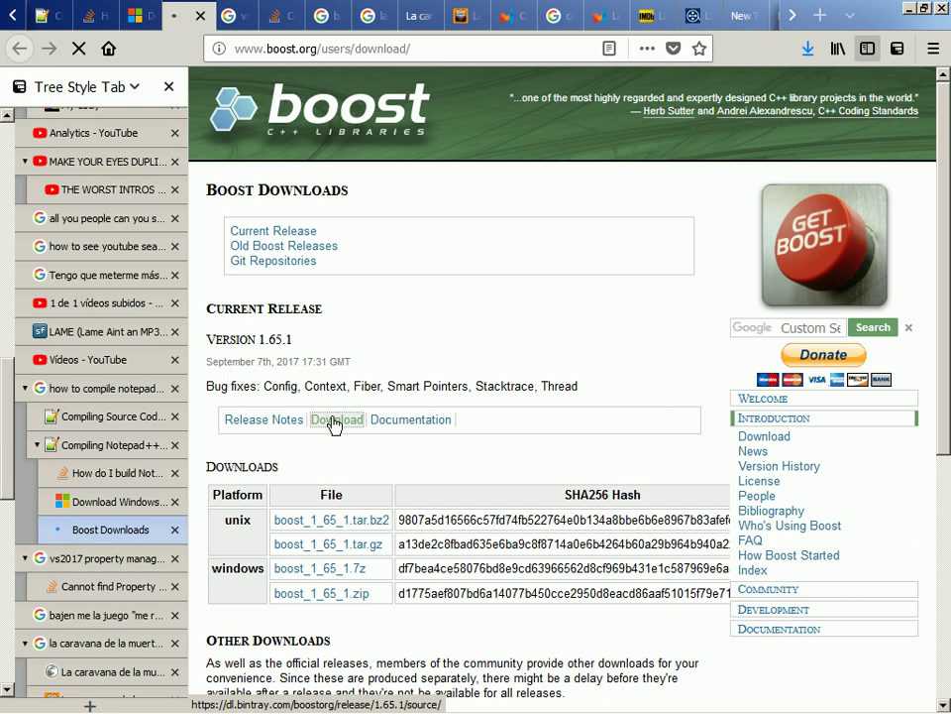
Recheck the Boost requirement in the compiling instructions, then request the boost_1_65_1.zip download from the Boost file listing.
key(alt+Tab)
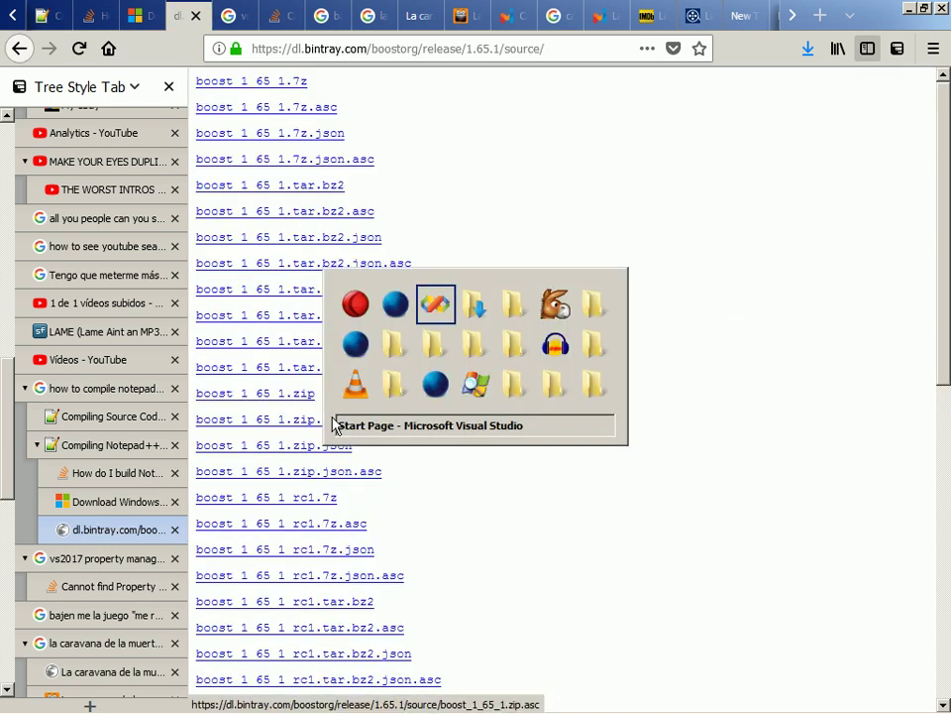
key(alt+Tab)
click(120, 450)
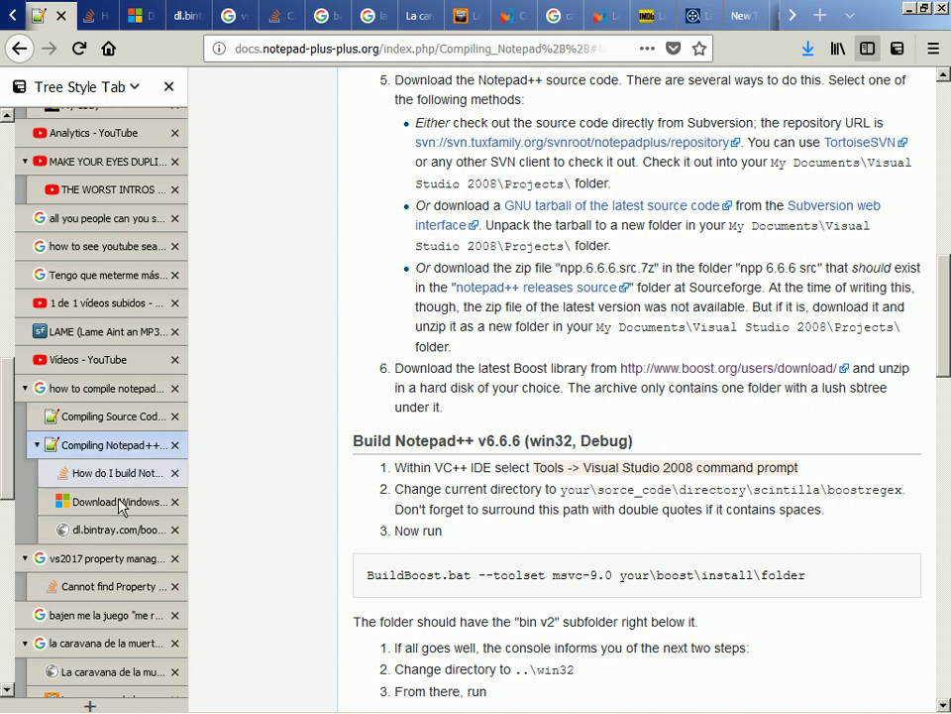
click(119, 530)
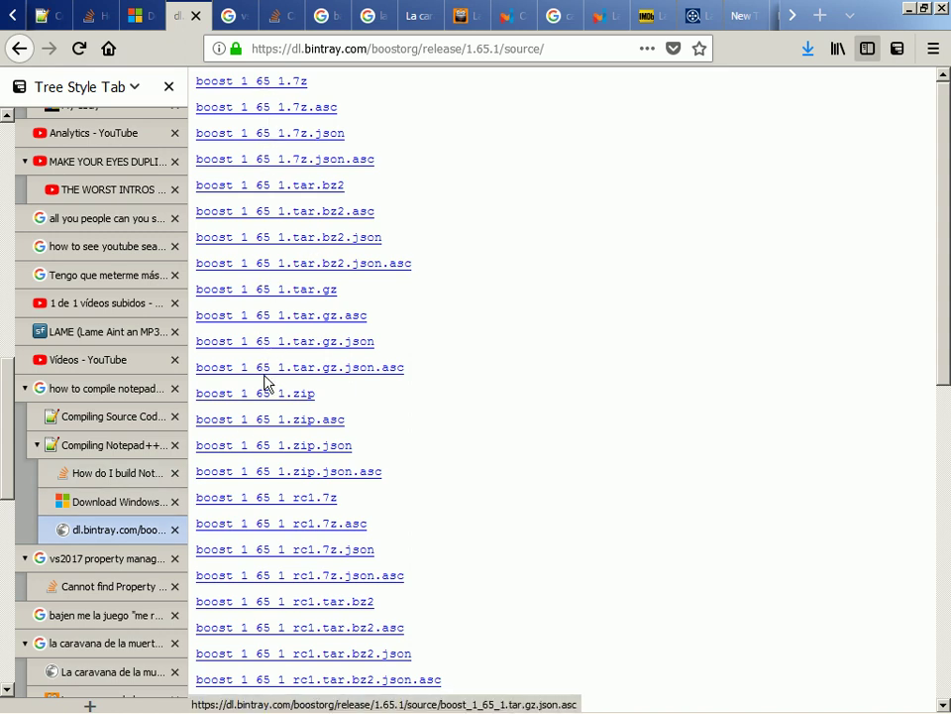
scroll(266, 382, down, 8)
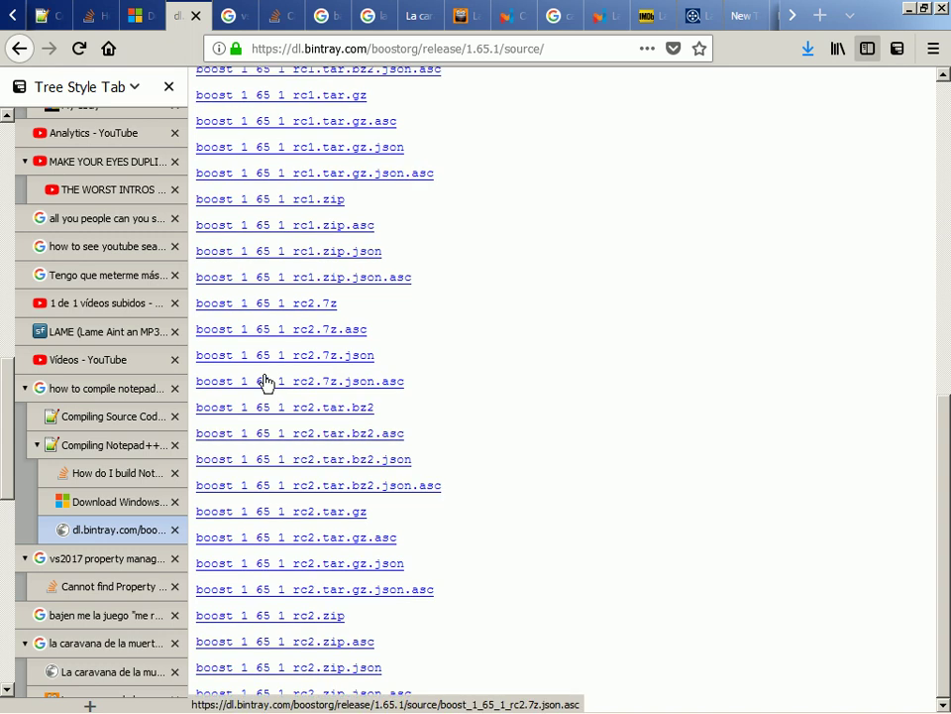
scroll(265, 382, up, 8)
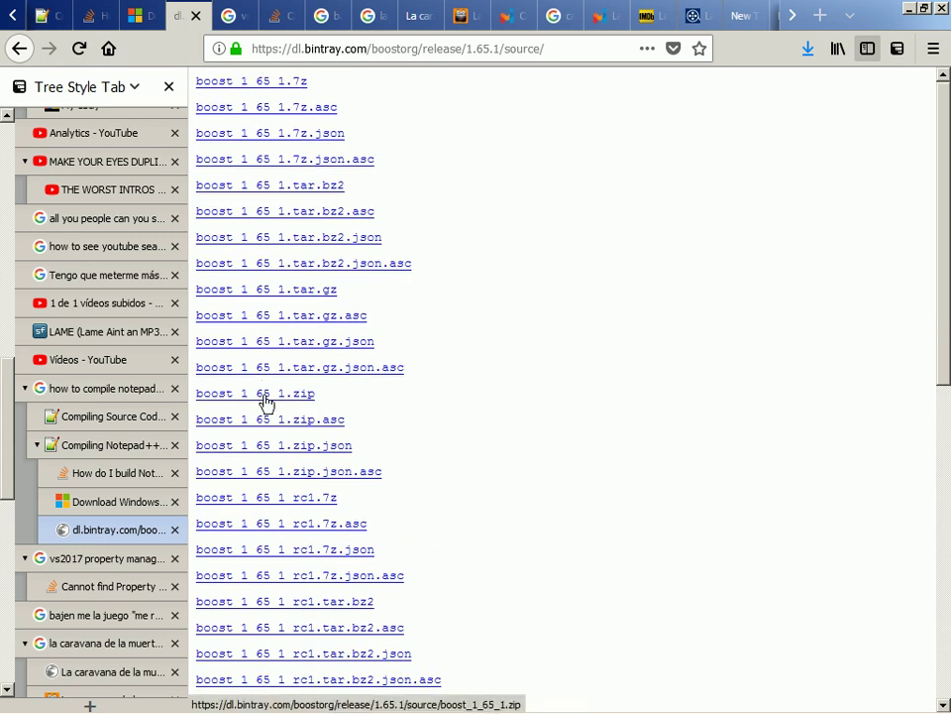
click(265, 396)
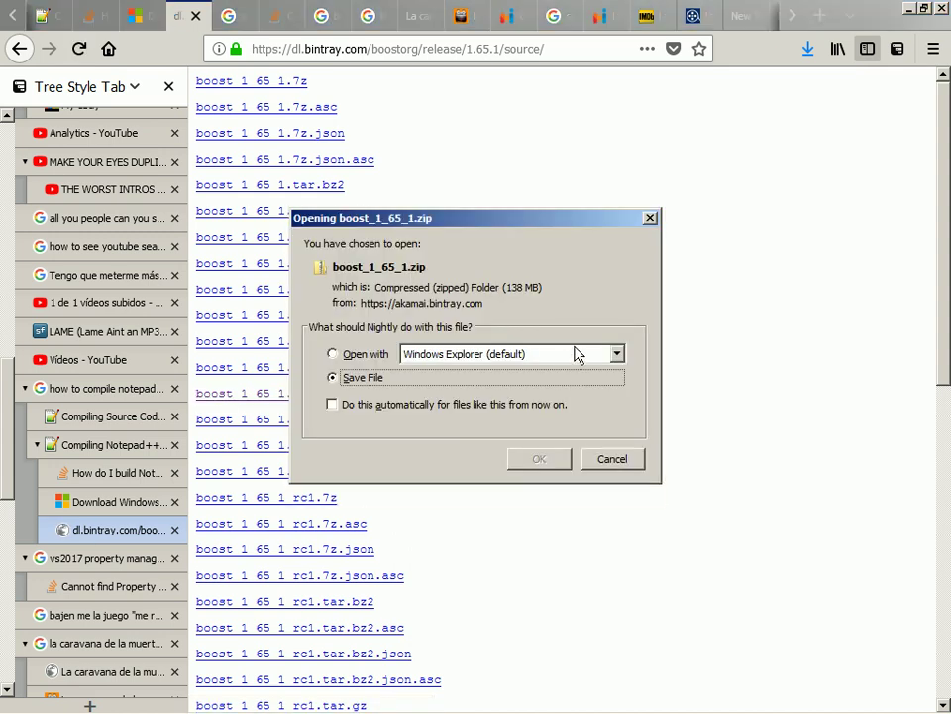
Switch to Windows Explorer and go up from the Notepad++.tlog build folder to the 2017-10-29--notepad-plus-plus-master_Copy folder.
key(alt+Tab)
key(alt+Tab)
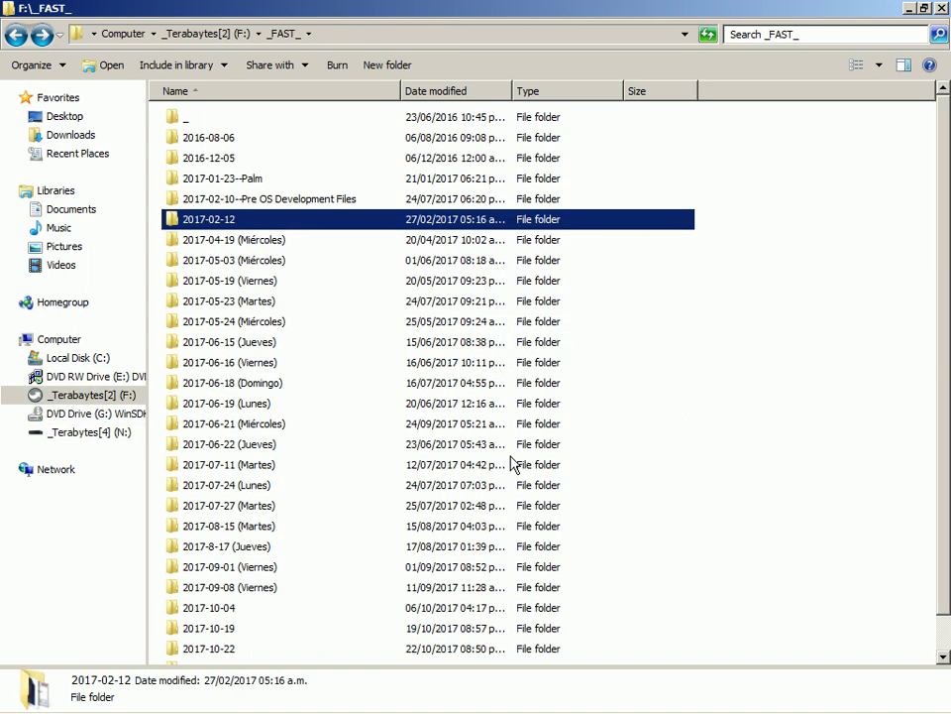
key(alt+Tab)
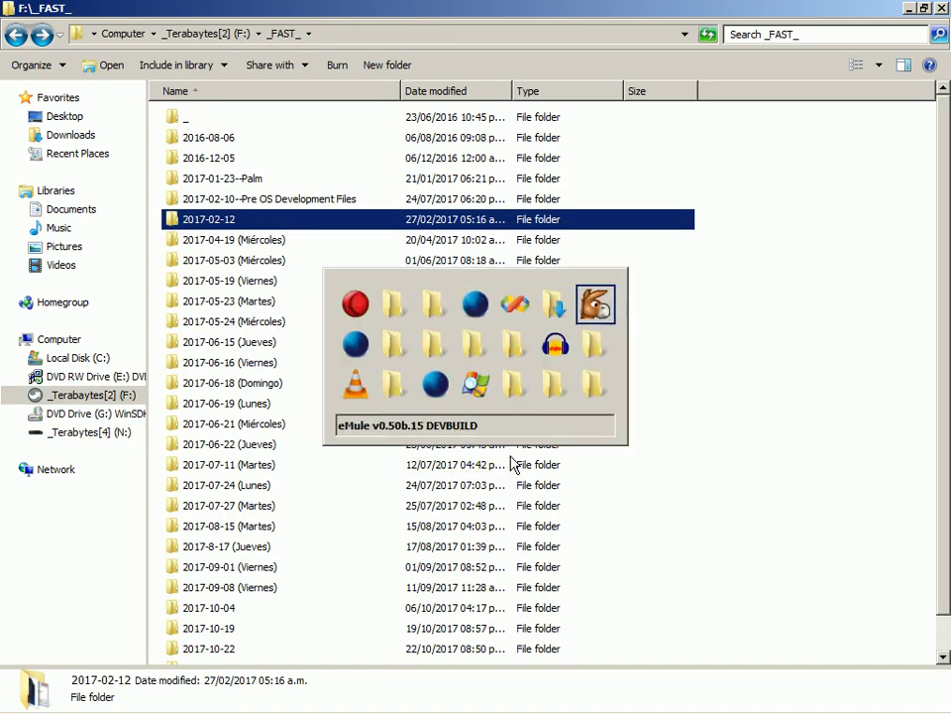
key(alt+Tab)
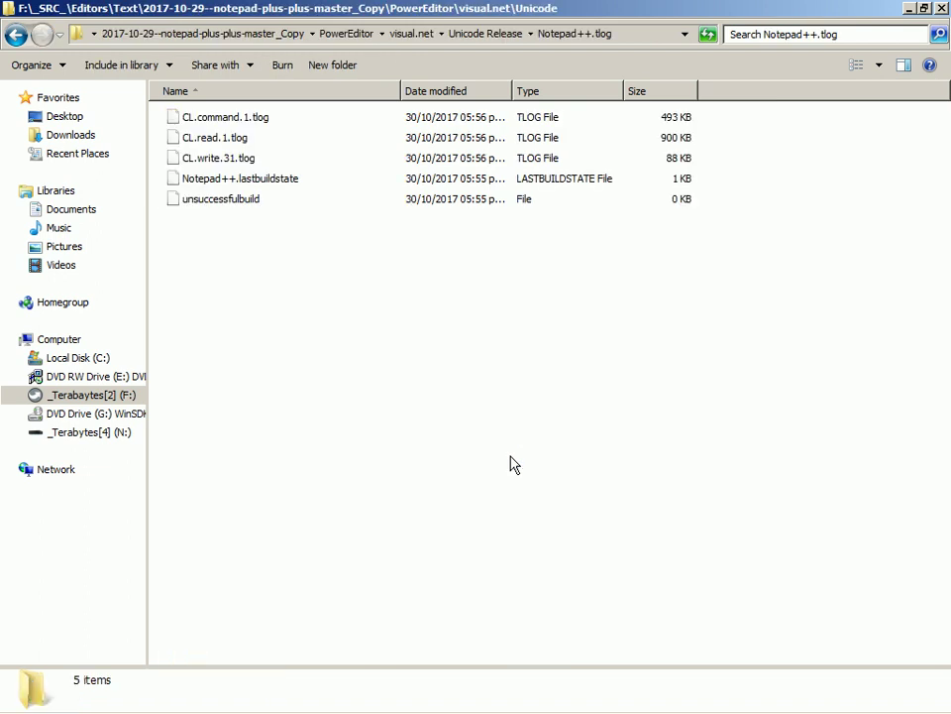
key(BackSpace)
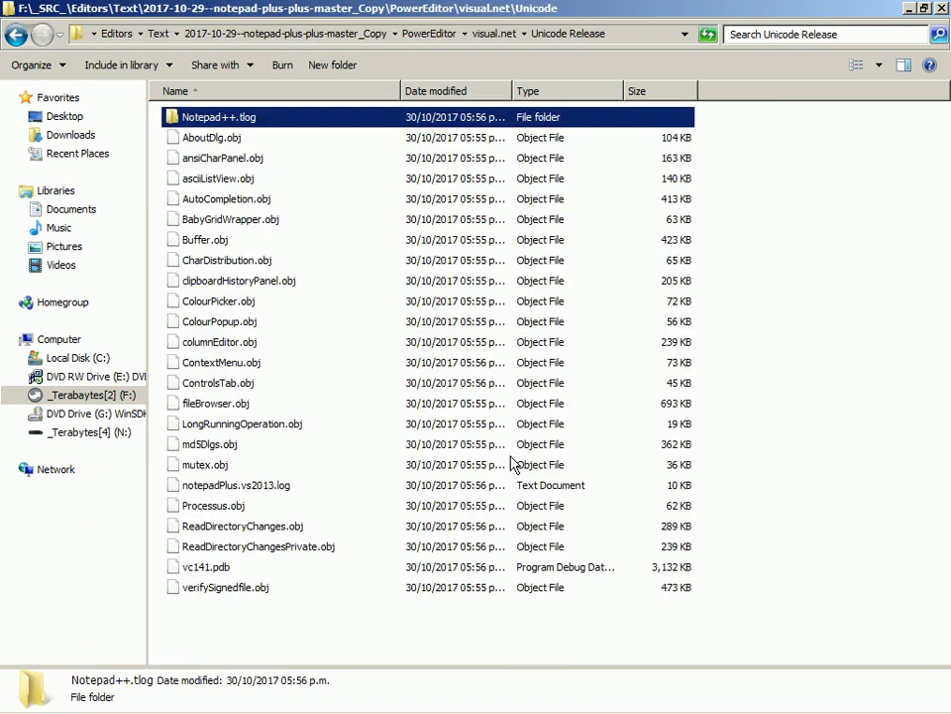
key(BackSpace)
key(BackSpace)
key(BackSpace)
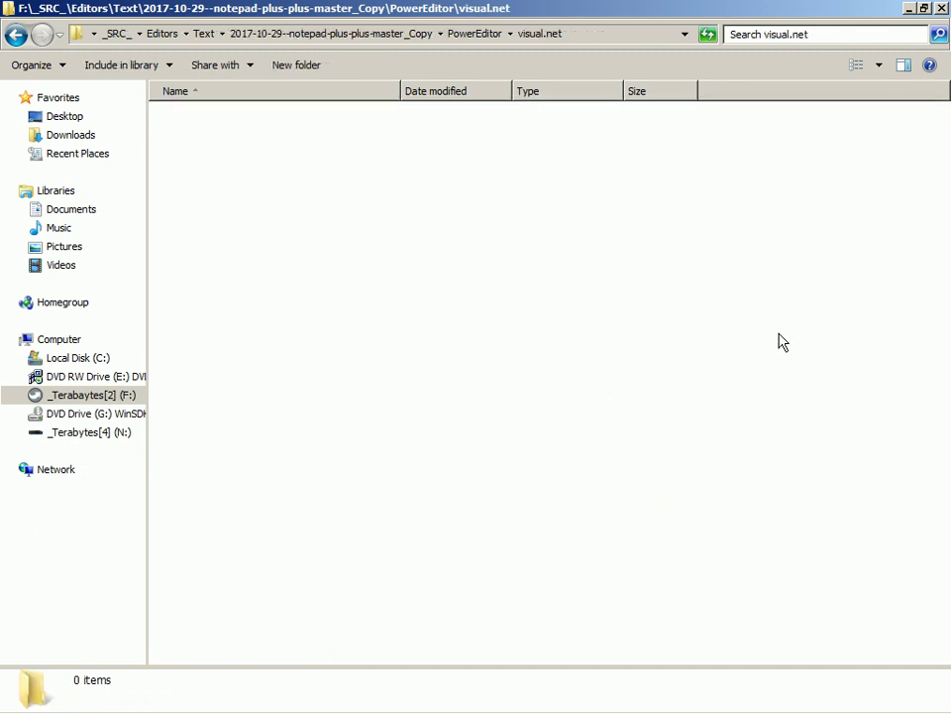
key(BackSpace)
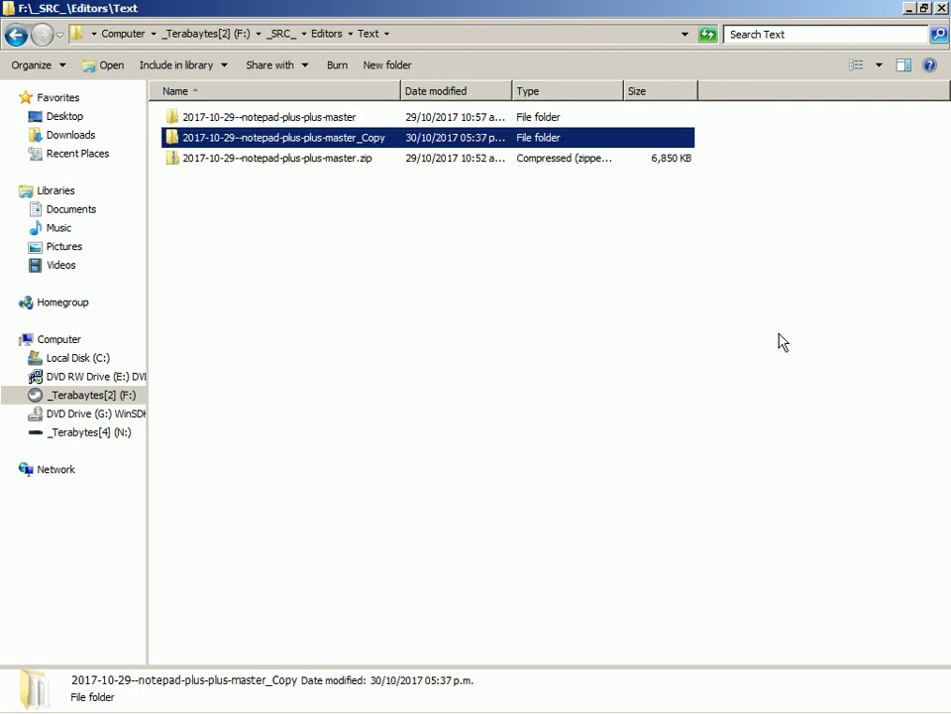
key(Return)
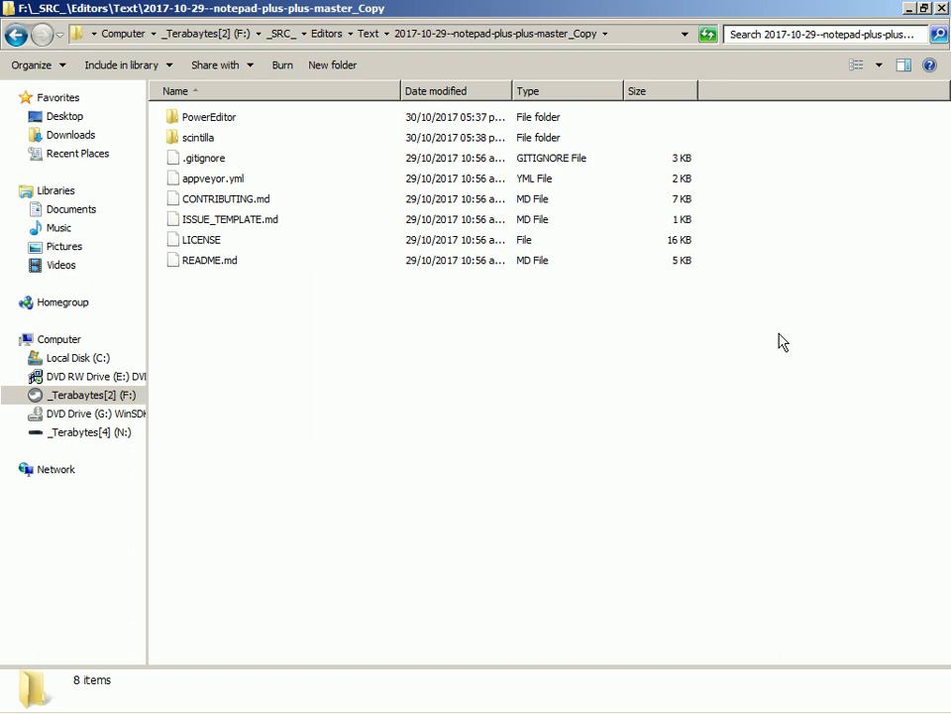
key(alt+Tab)
key(alt+Tab)
key(alt+Tab)
key(alt+Tab)
key(alt+Tab)
key(alt+Tab)
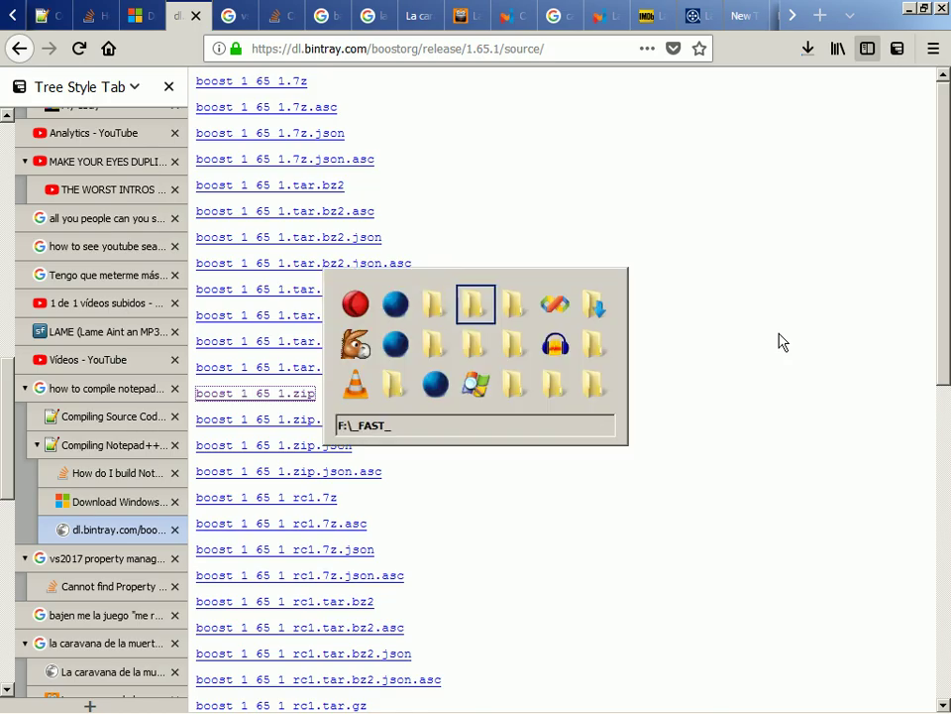
key(alt+Tab)
key(alt+Tab)
key(alt+Tab)
key(alt+Tab)
key(alt+Tab)
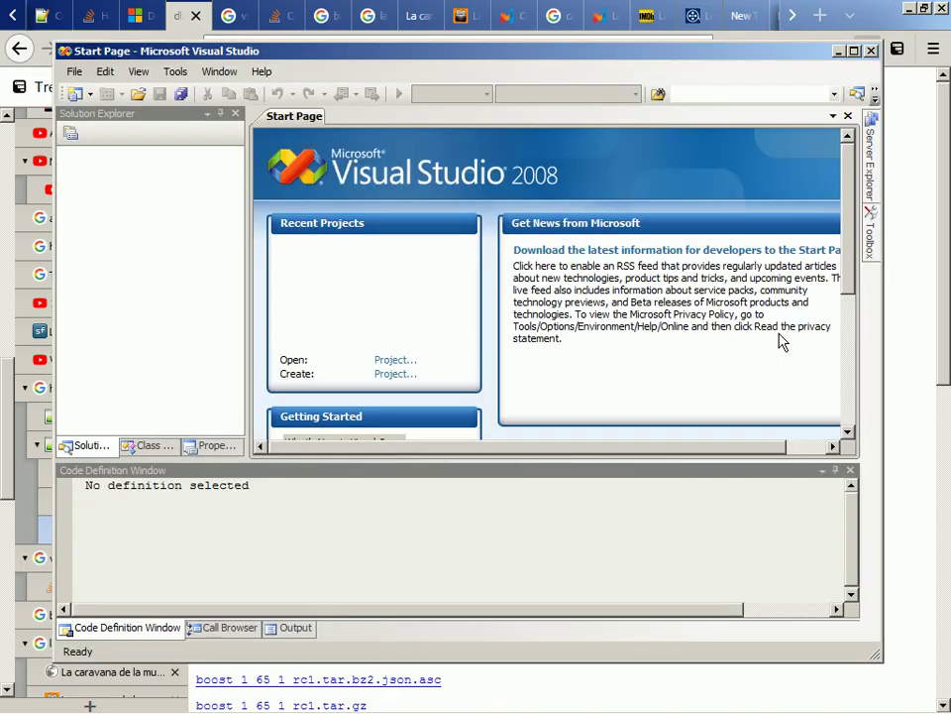
key(alt+Tab)
key(alt+Tab)
key(alt+Tab)
key(alt+Tab)
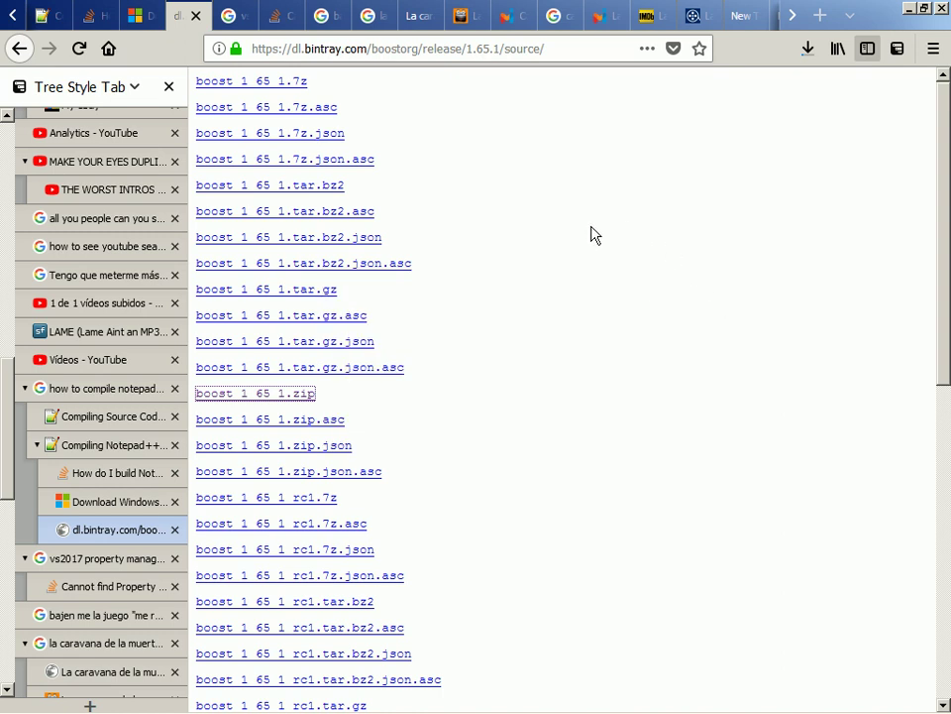
Switch to the Downloads folder in Windows Explorer and check the boost_1_65_1.zip file.
key(alt+Tab)
key(alt+Tab)
key(alt+Tab)
key(alt+Tab)
key(alt+Tab)
key(alt+Tab)
key(alt+Tab)
key(alt+Tab)
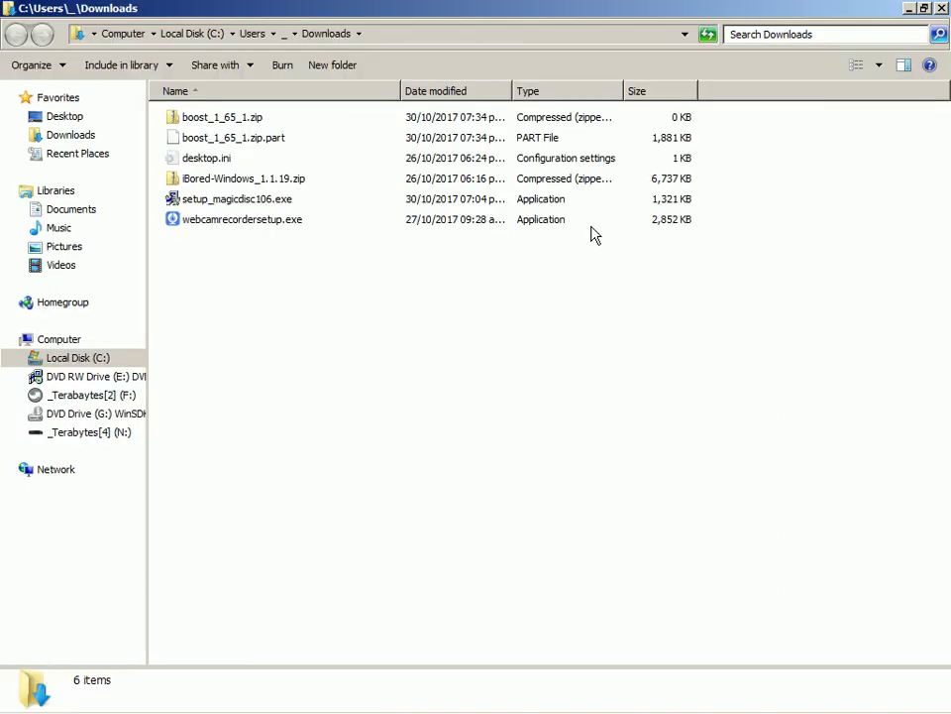
key(alt+Tab)
key(alt+Tab)
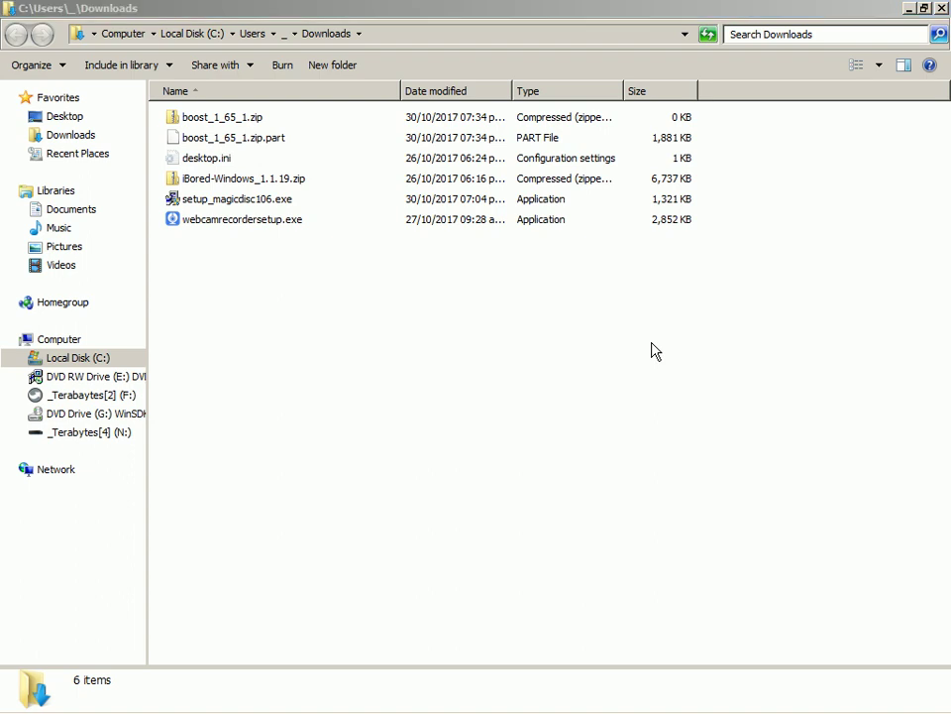
key(alt+Tab)
key(alt+Tab)
key(alt+Tab)
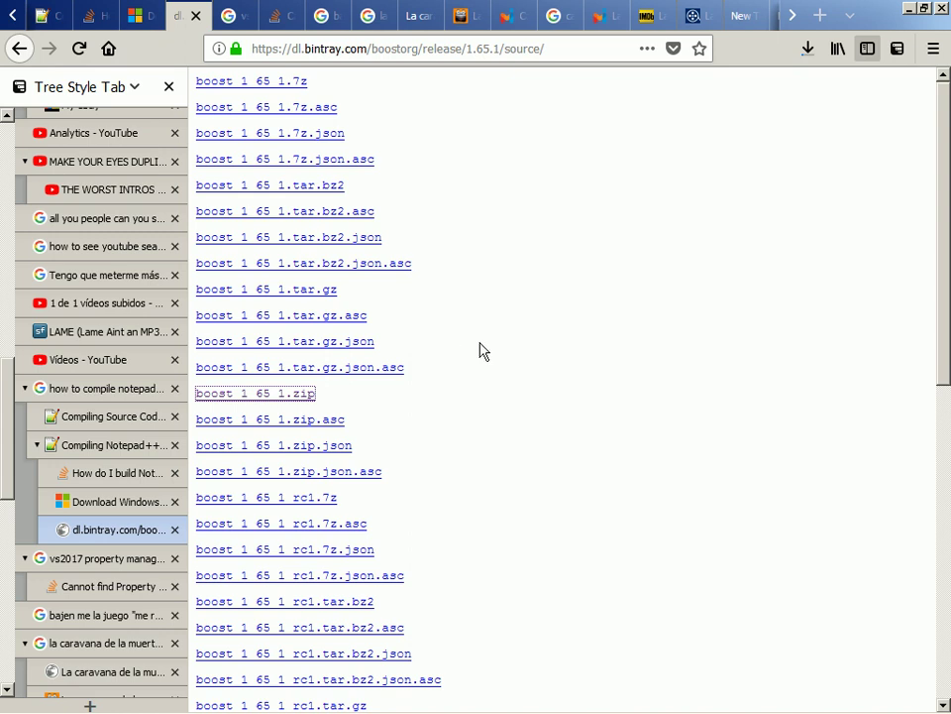
key(alt+Tab)
key(alt+Tab)
key(alt+Tab)
key(alt+Tab)
key(alt+Tab)
key(alt+Tab)
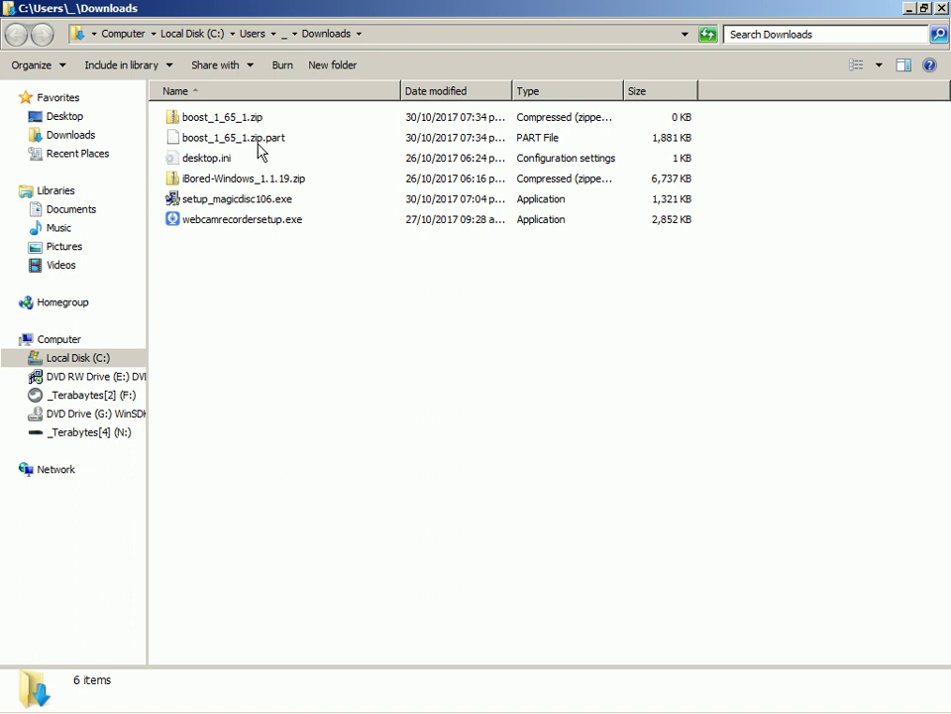
click(241, 123)
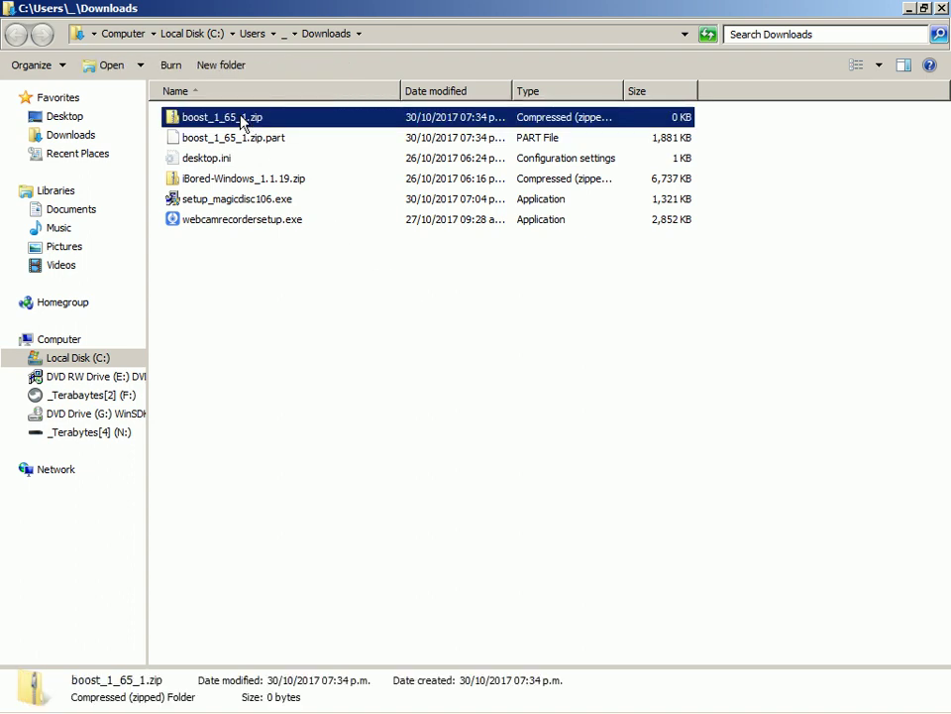
Return to the Windows Explorer window showing the 2017-10-29--notepad-plus-plus-master_Copy source folder.
key(alt+Tab)
key(alt+Tab)
key(alt+Tab)
key(alt+Tab)
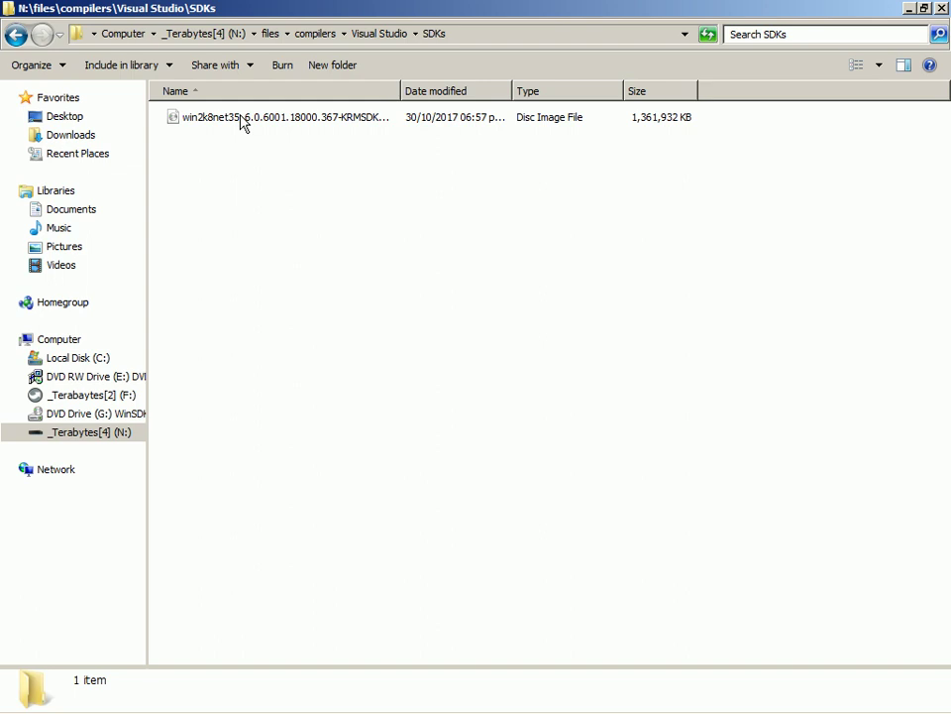
key(alt+Tab)
key(alt+Tab)
key(alt+Tab)
key(alt+Tab)
key(alt+Tab)
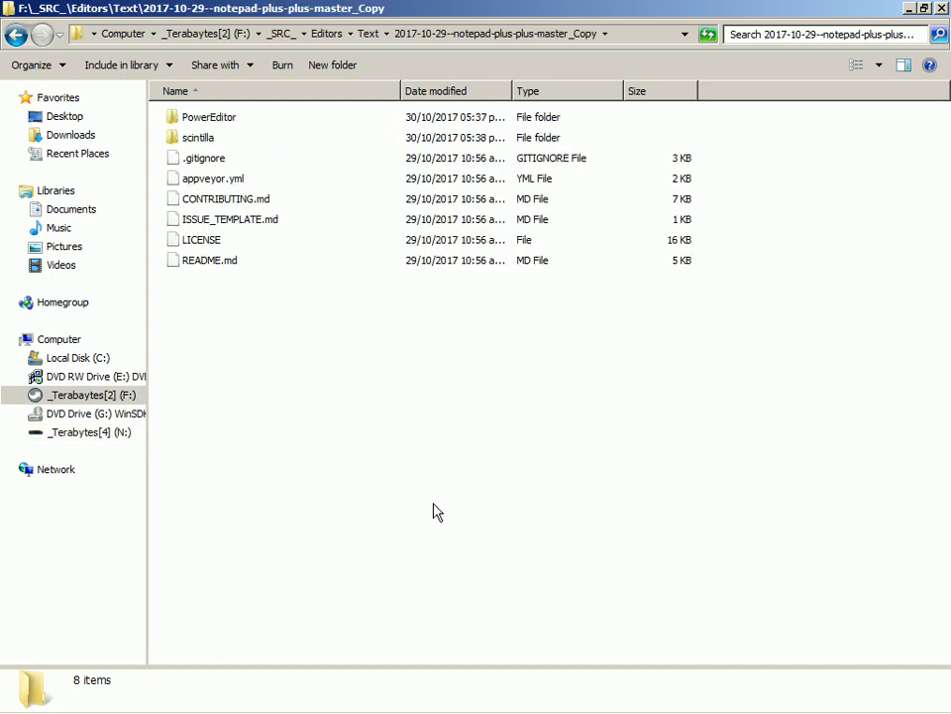
Go up to the F:\_SRC_\Editors\Text folder, paste boost_1_65_1.zip from Downloads there and open the archive.
key(alt+Up)
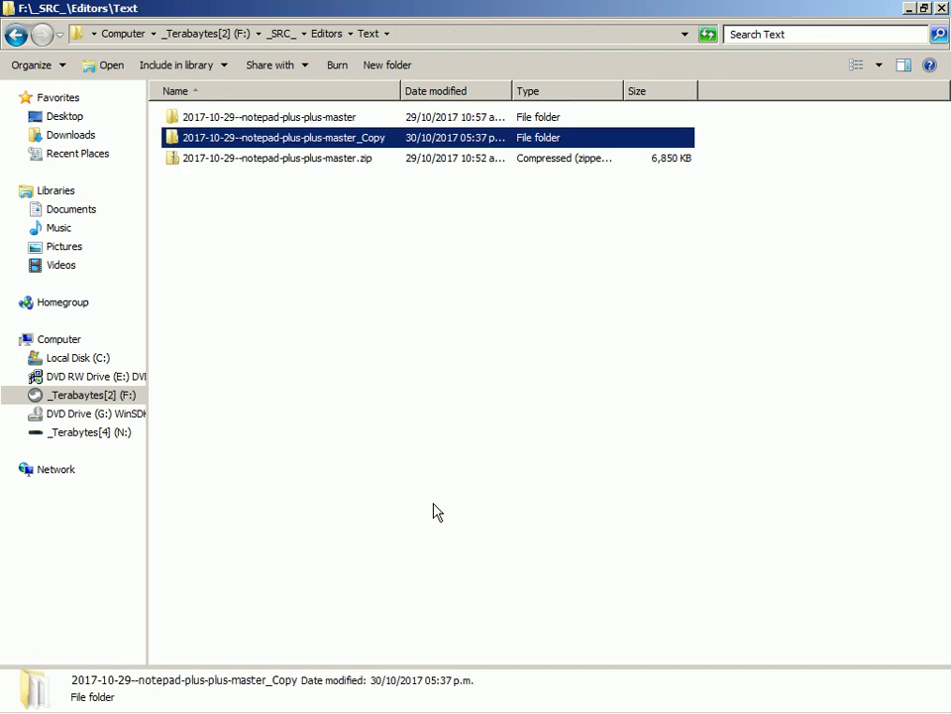
click(437, 511)
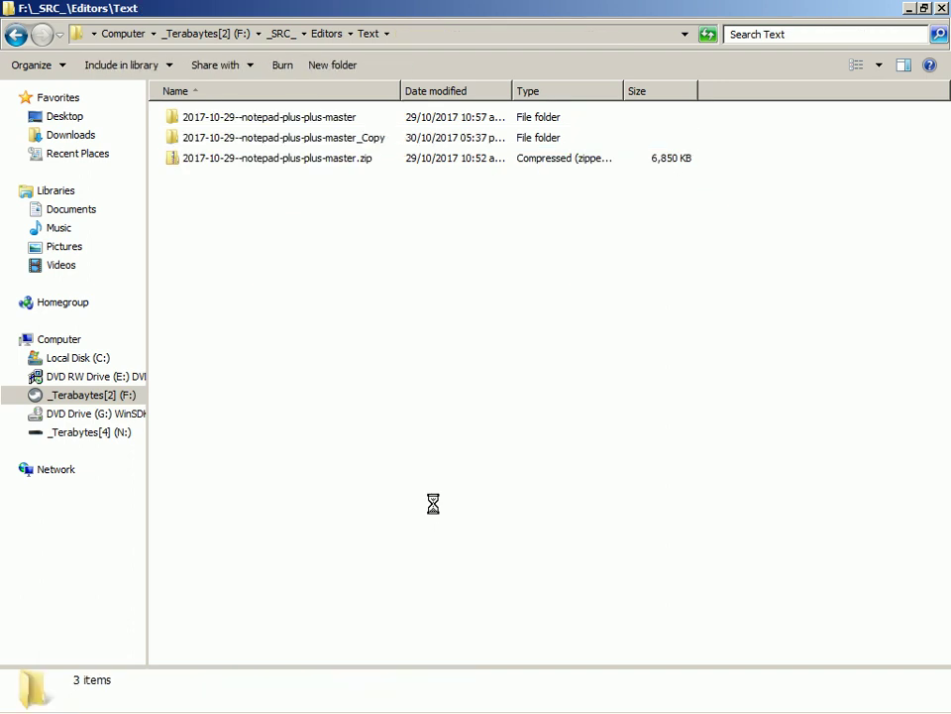
key(ctrl+v)
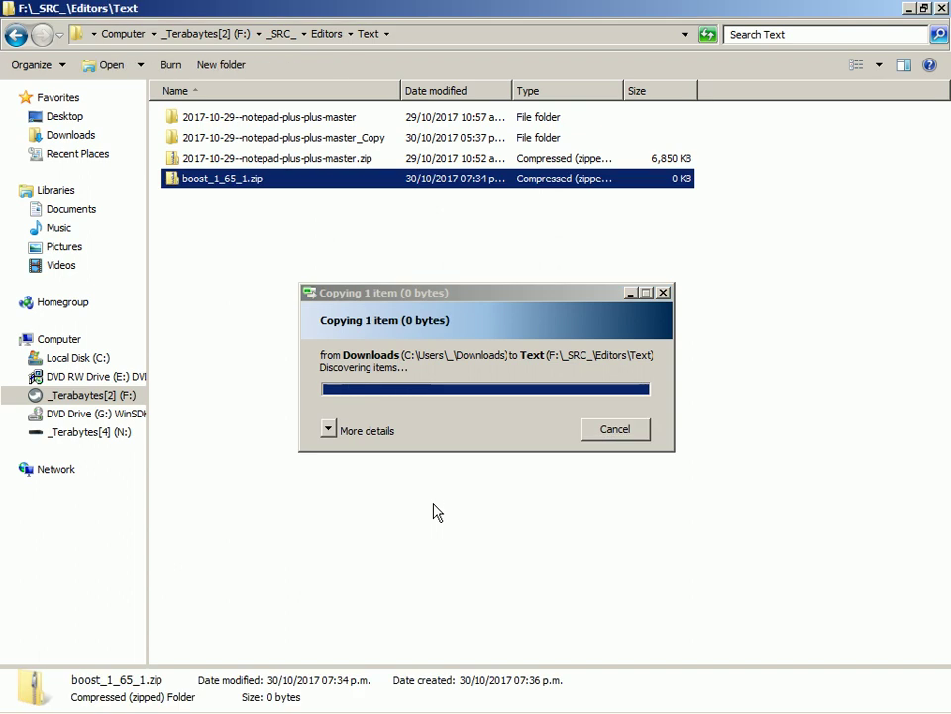
key(Return)
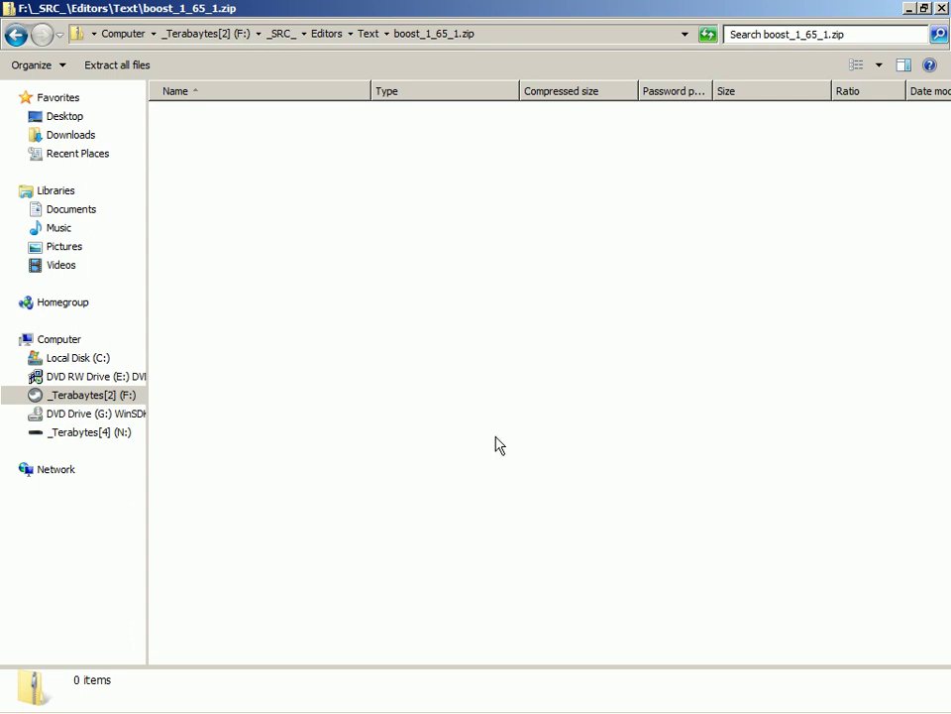
Recheck the Downloads folder, then copy boost_1_65_1.zip into F:\_SRC_\Editors\Text again, replacing the existing copy.
key(alt+Tab)
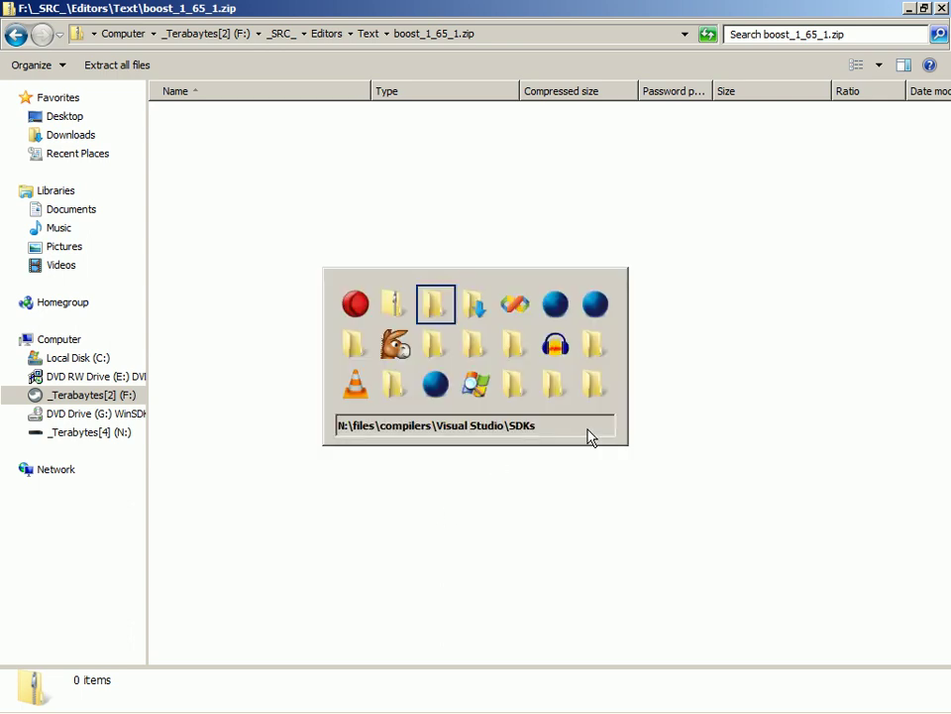
key(alt+Tab)
key(alt+Tab)
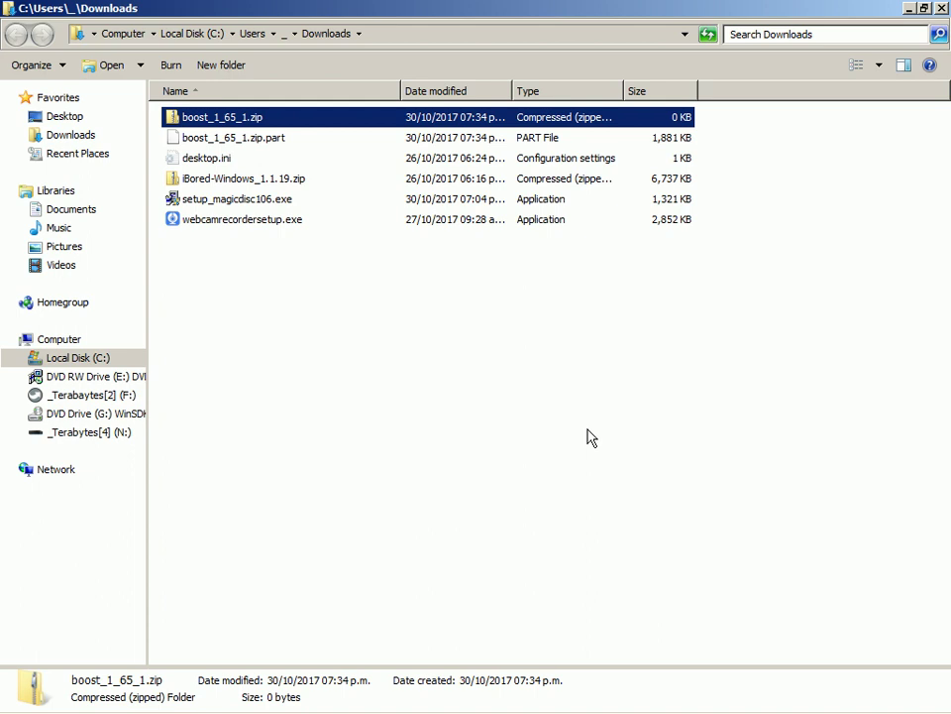
key(alt+Tab)
key(alt+Tab)
key(alt+Tab)
key(alt+Tab)
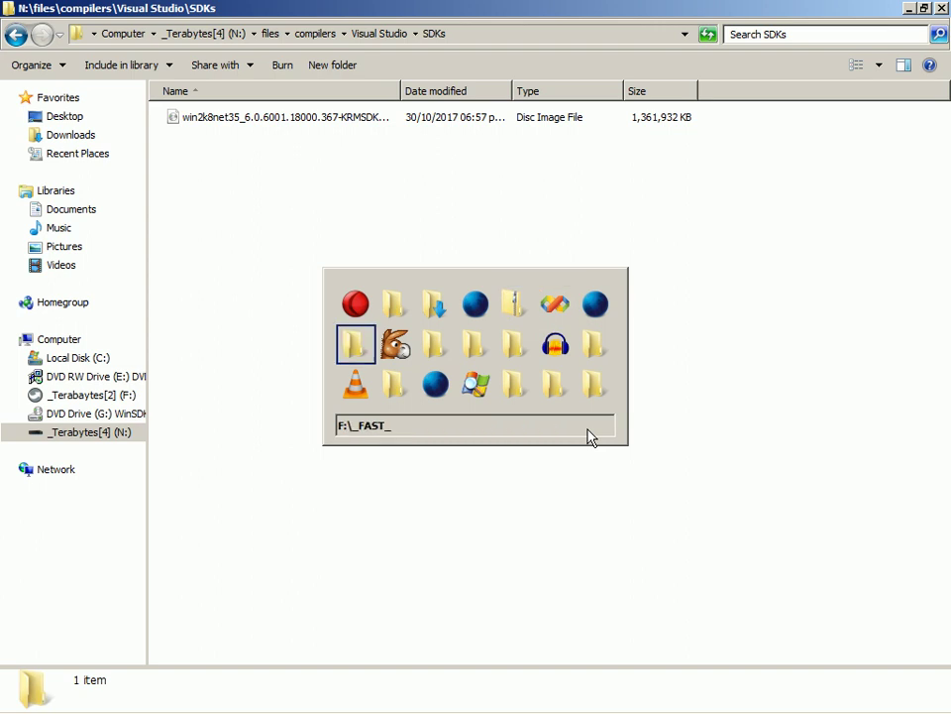
key(alt+shift+Tab)
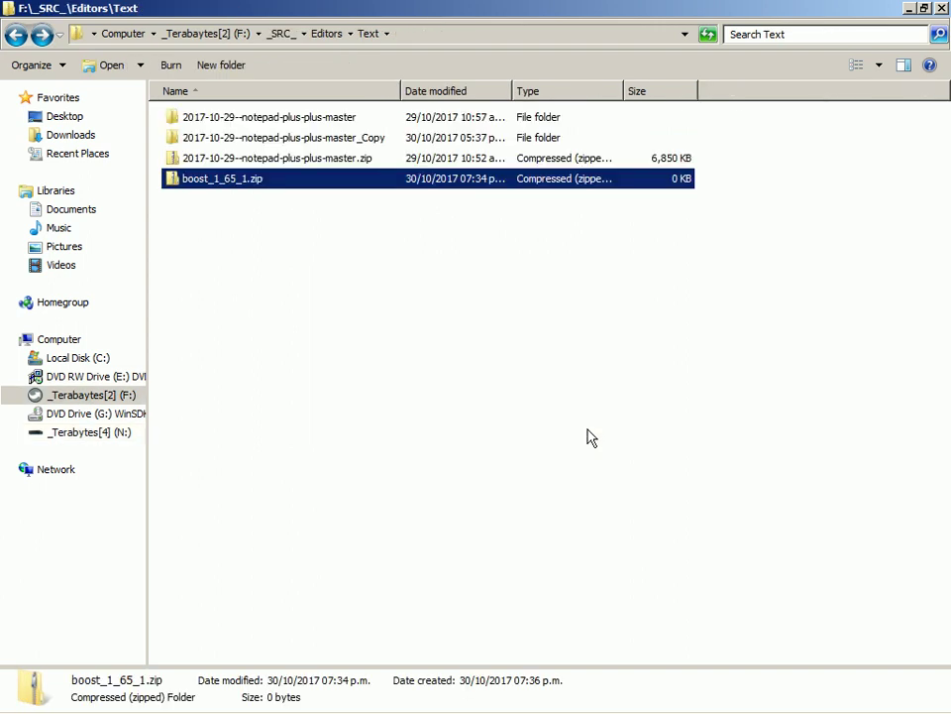
key(ctrl+v)
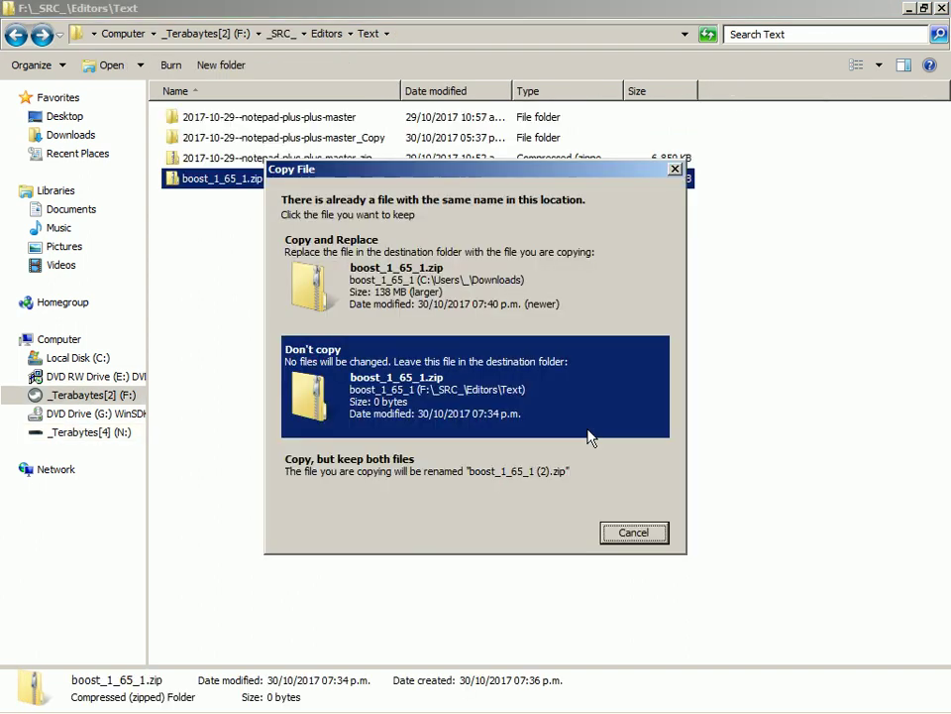
click(424, 284)
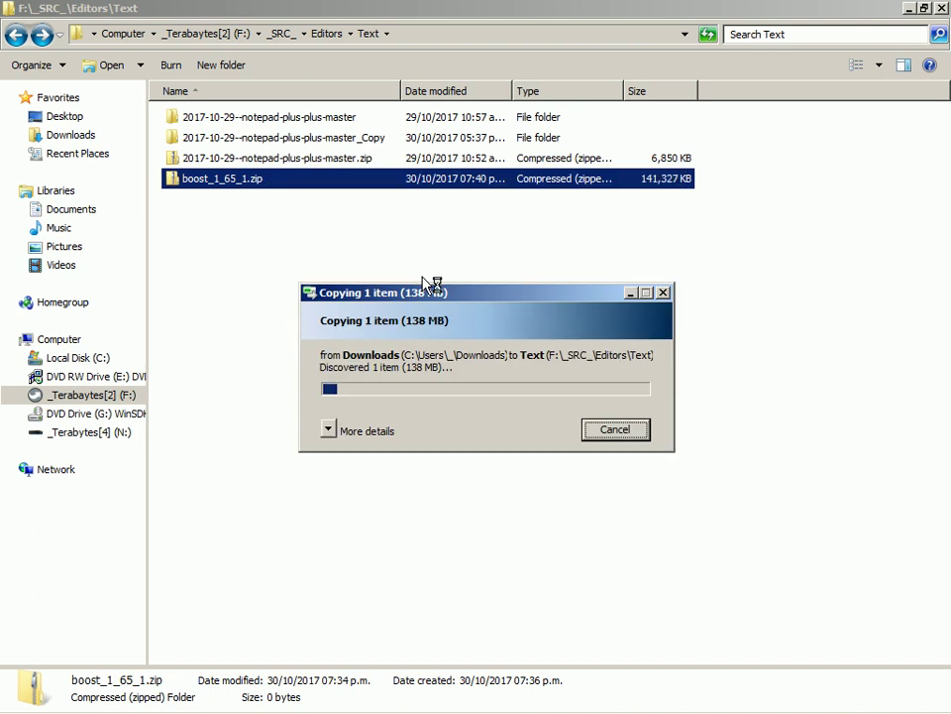
click(424, 284)
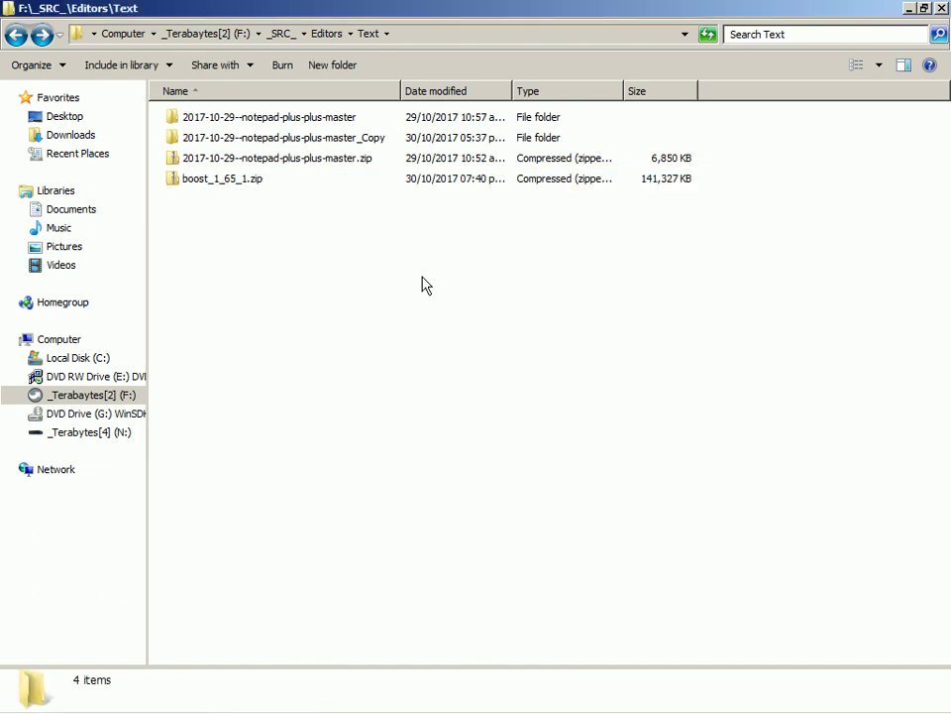
Copy the boost_1_65_1 folder out of boost_1_65_1.zip into F:\_SRC_.
key(Down)
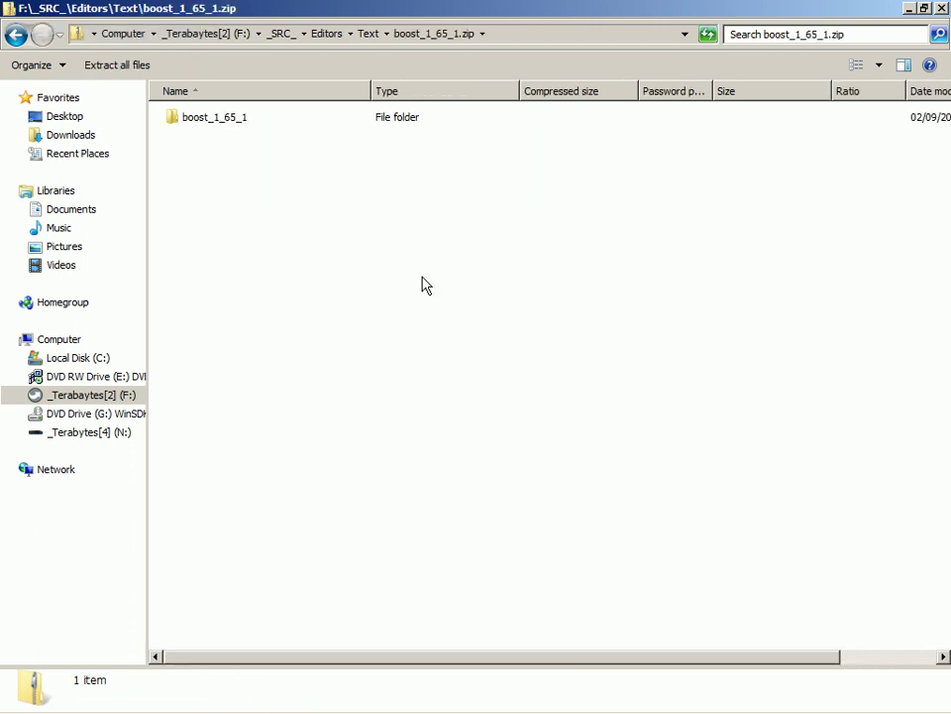
key(Down)
key(Return)
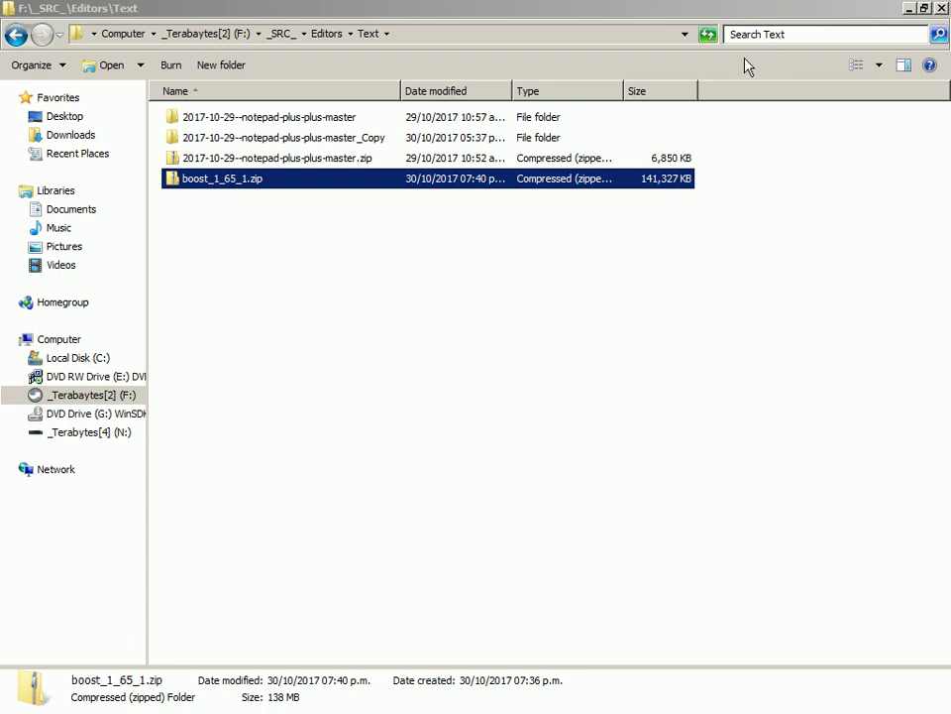
key(alt+Up)
key(alt+Up)
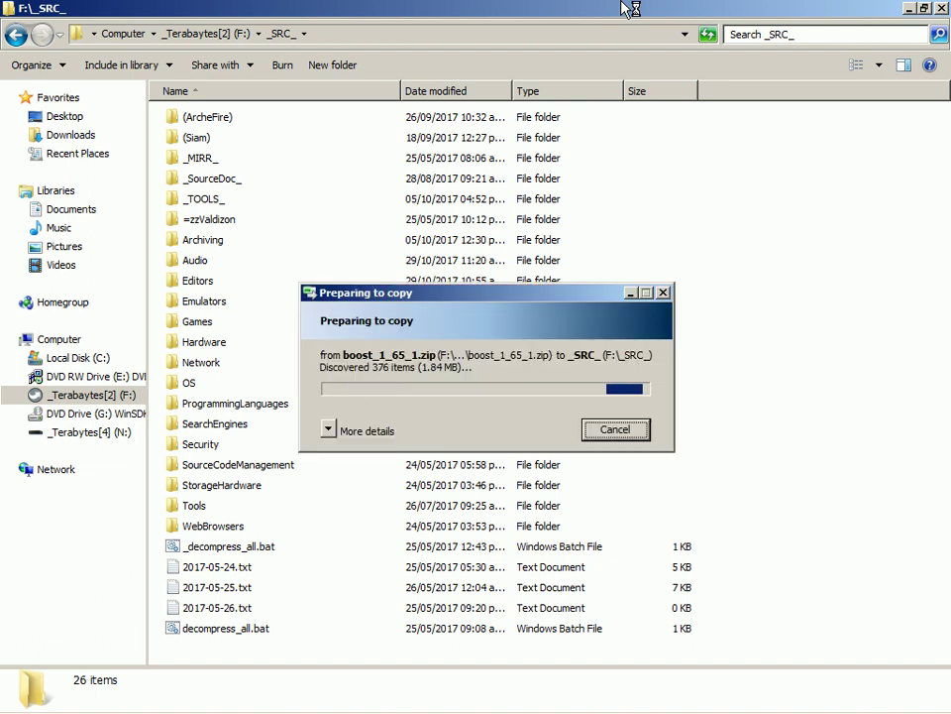
click(327, 431)
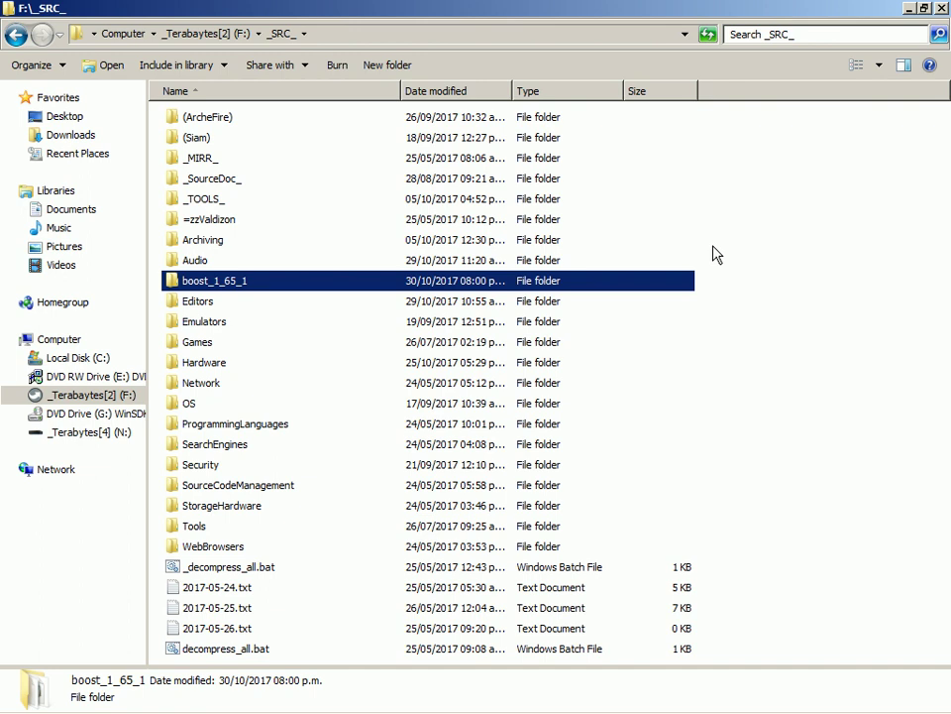
Switch to Firefox, open the Compiling Notepad++ wiki page and read the Build Notepad++ v6.6.6 (win32, Debug) section.
key(alt+Tab)
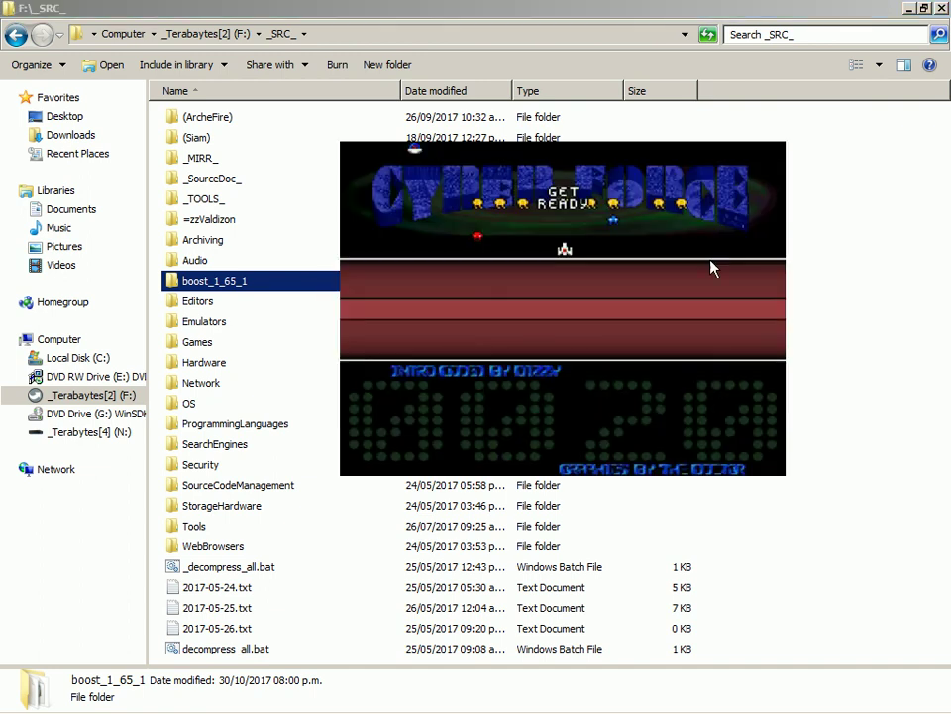
scroll(119, 456, up, 5)
scroll(114, 460, up, 8)
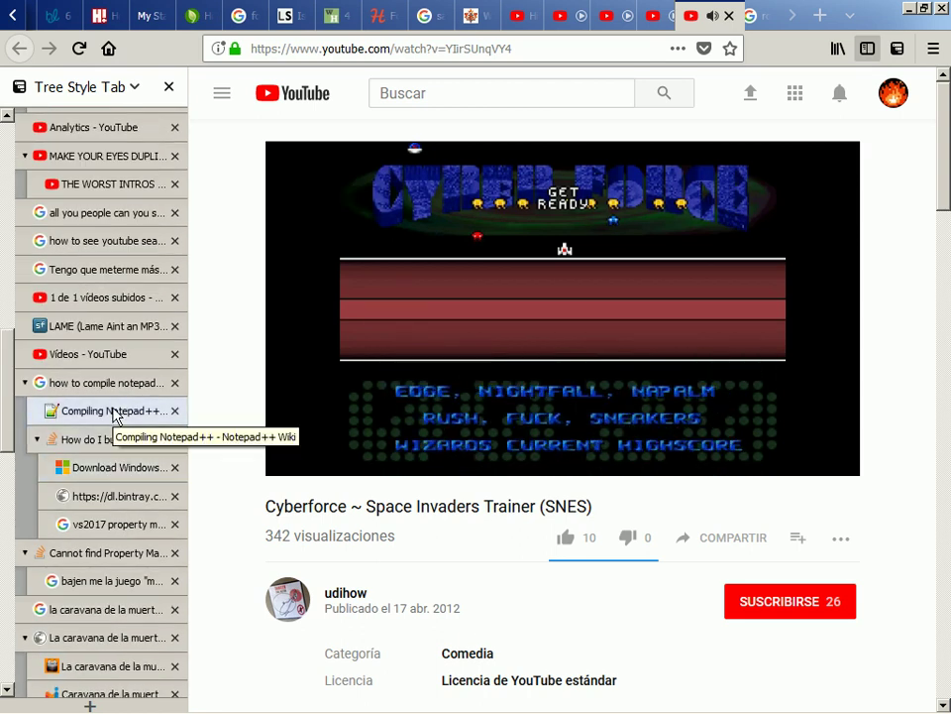
click(114, 414)
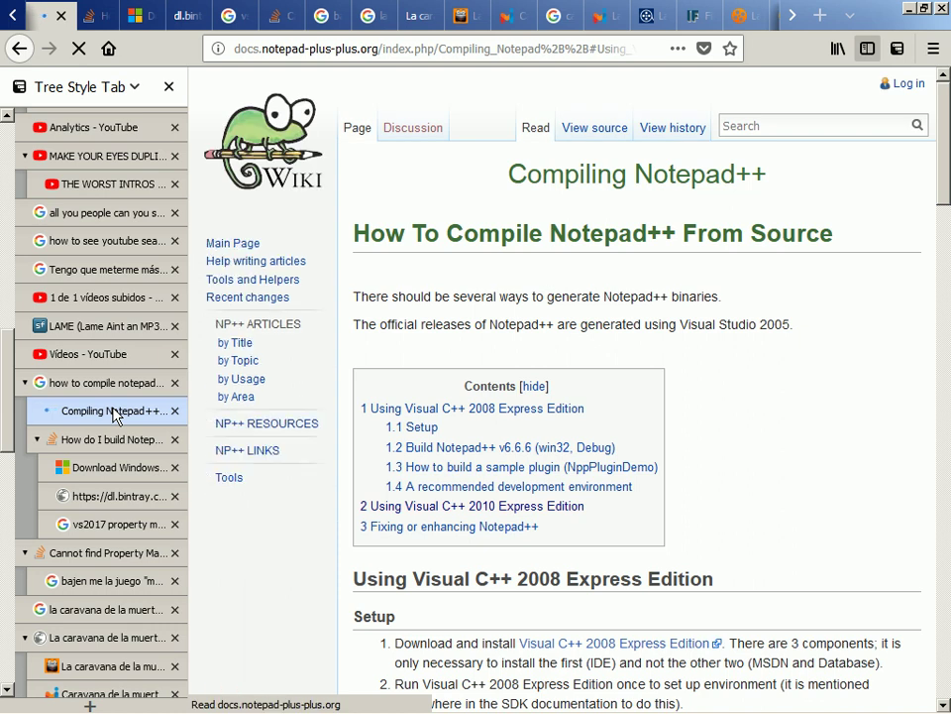
scroll(303, 410, down, 10)
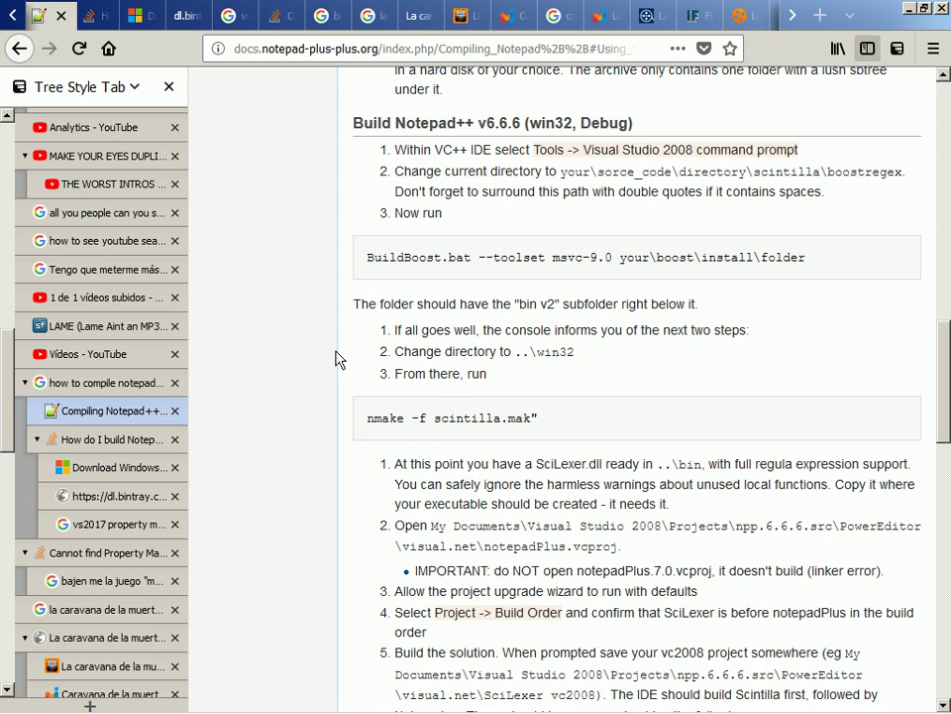
Compare the contents of F:\_SRC_\boost_1_65_1 with the BuildBoost.bat folder requirements in the wiki instructions.
key(alt+Tab)
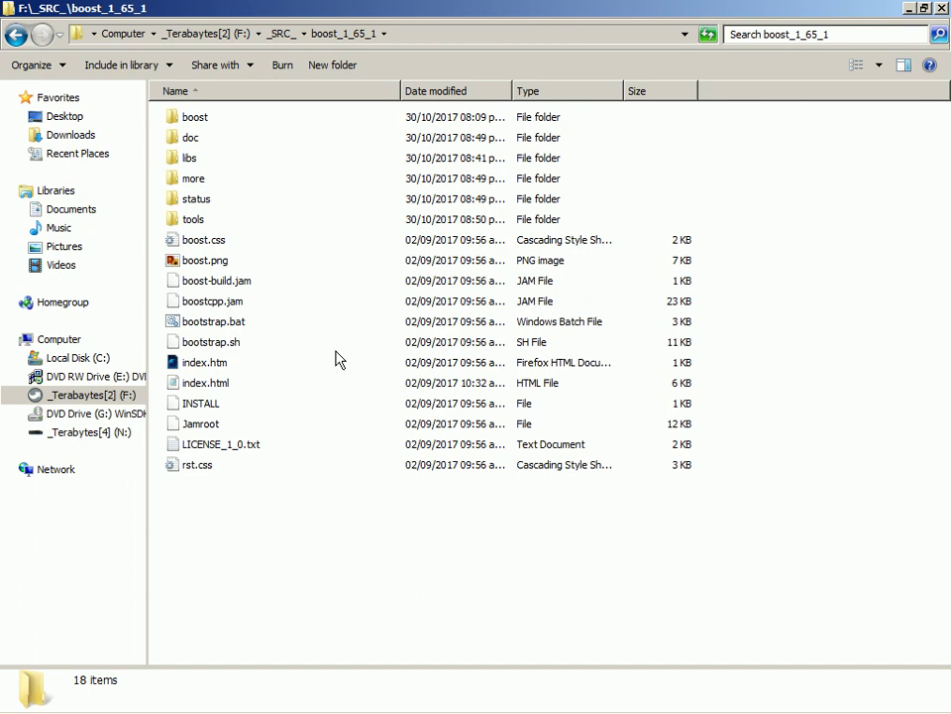
key(alt+Tab)
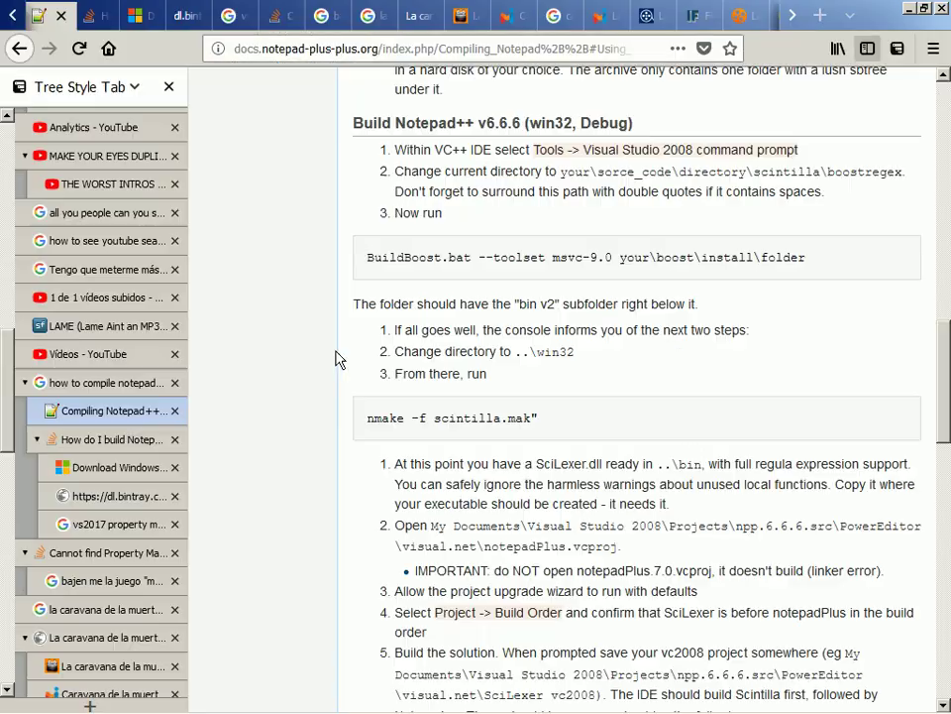
key(alt+Tab)
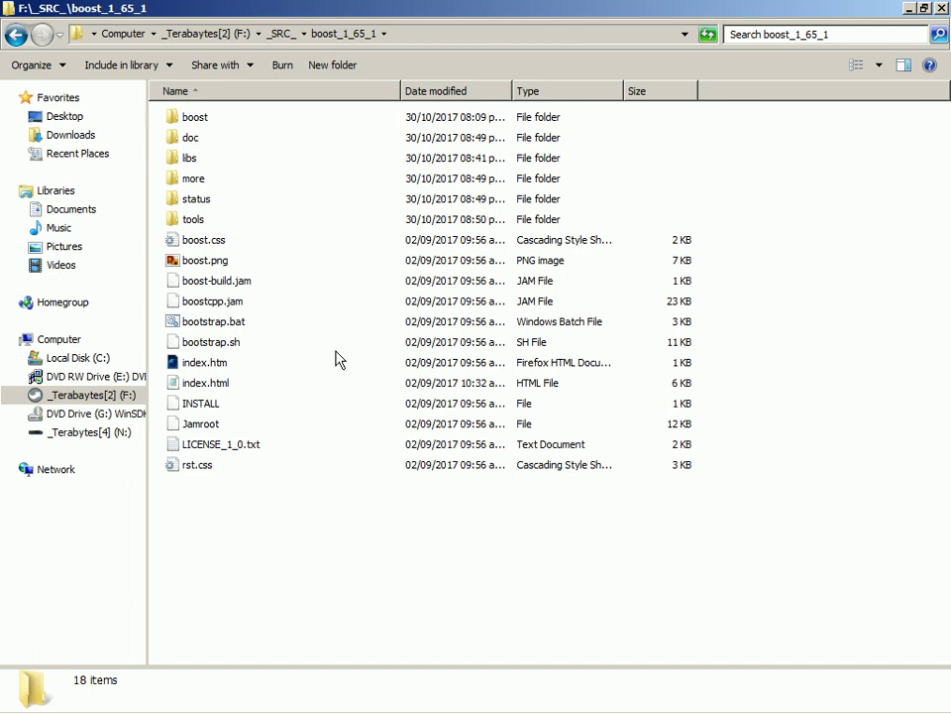
key(alt+Tab)
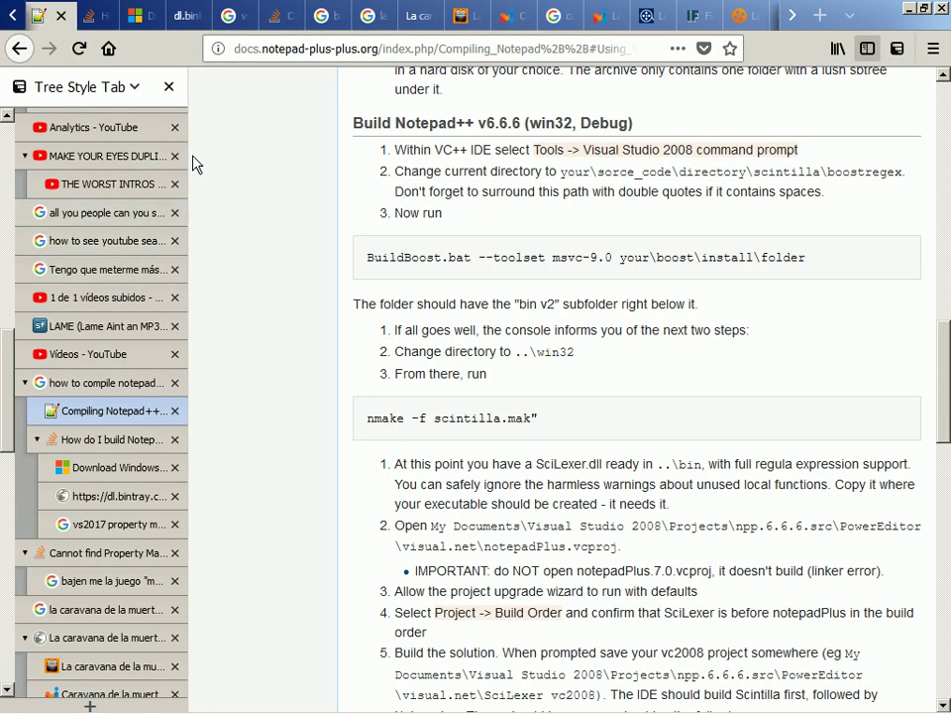
key(alt+Tab)
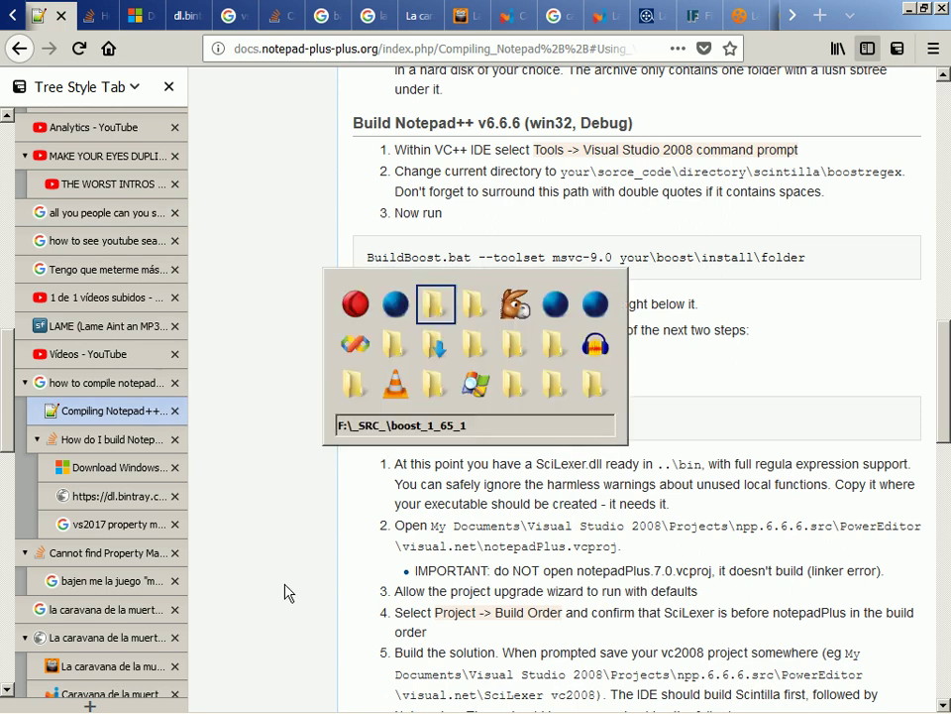
key(Escape)
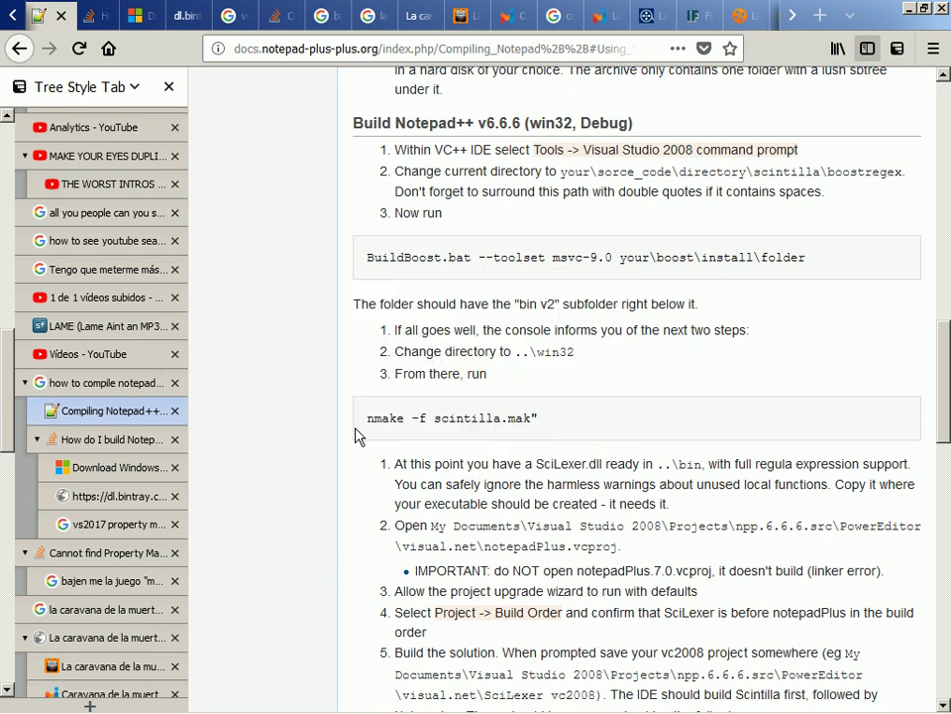
Switch to Visual Studio 2008 and launch the Visual Studio 2008 Command Prompt as the wiki instructs.
key(alt+Tab)
key(alt+Tab)
key(alt+Tab)
key(alt+Tab)
key(alt+Tab)
key(alt+Tab)
key(alt+Tab)
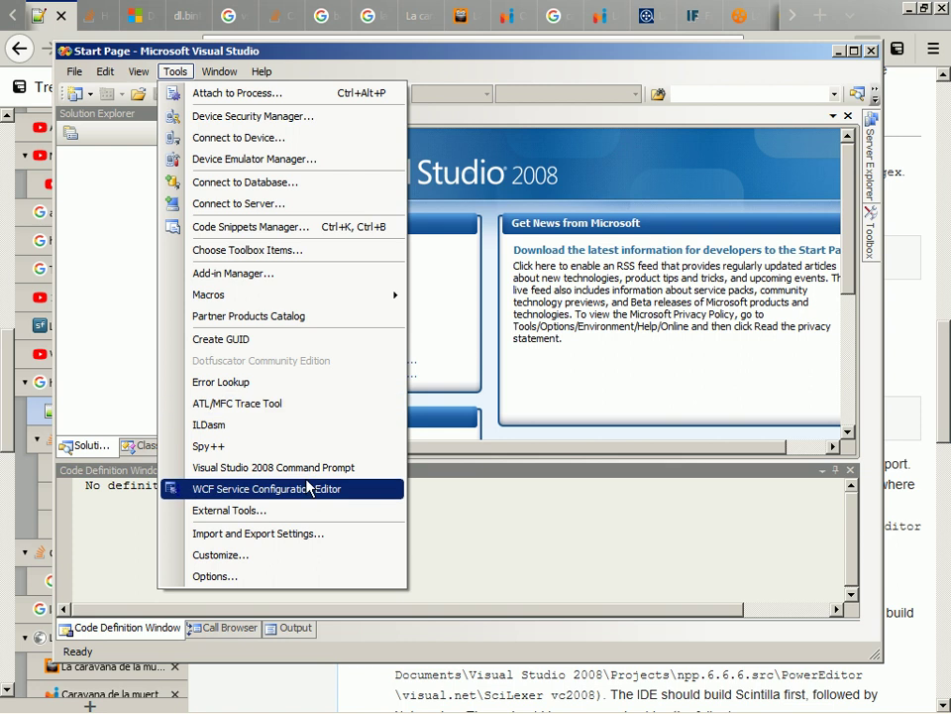
key(alt+Tab)
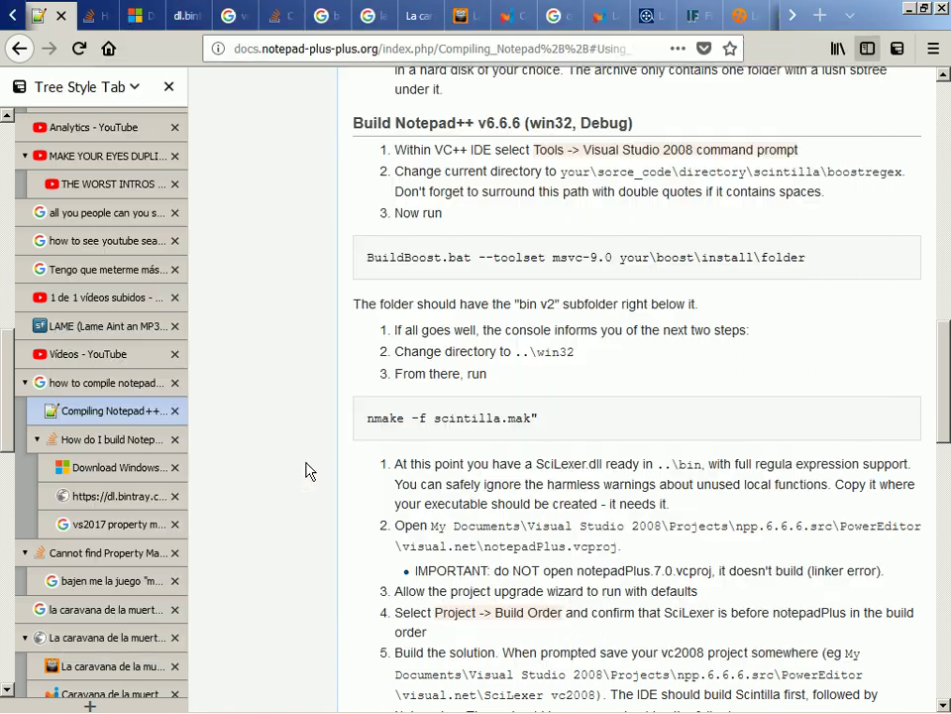
key(alt+Tab)
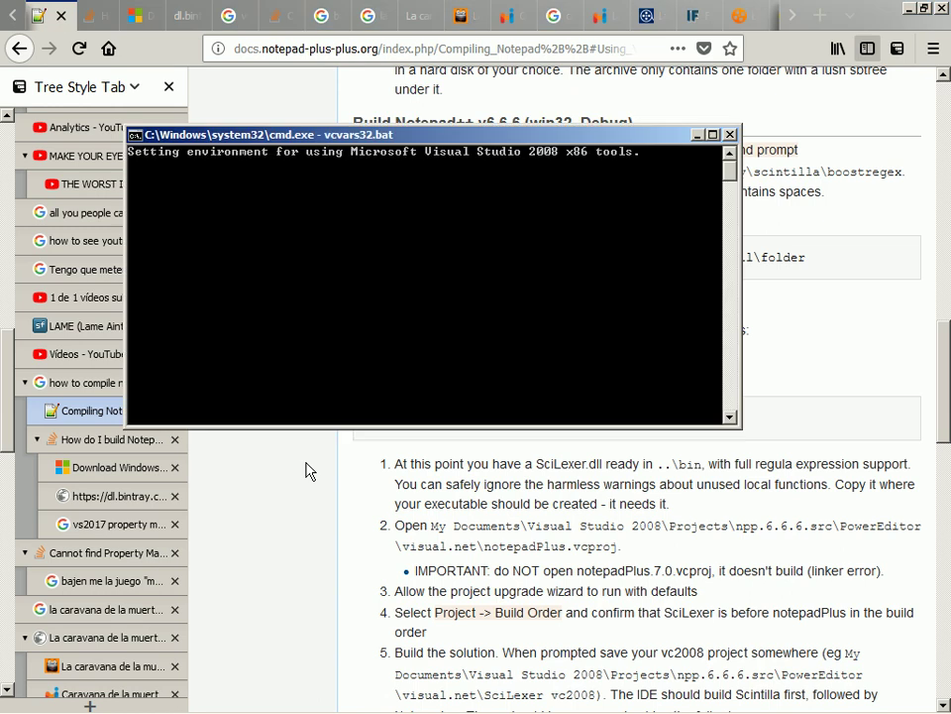
Check the wiki's instruction on changing to the scintilla\boostregex directory against the command prompt's current location.
key(alt+Tab)
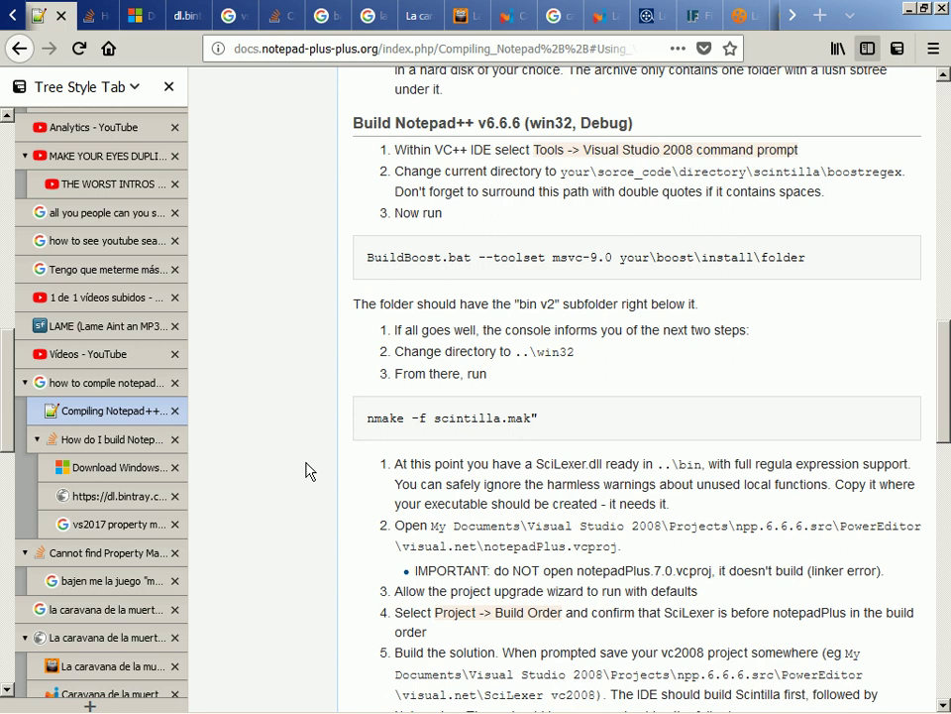
key(alt+Tab)
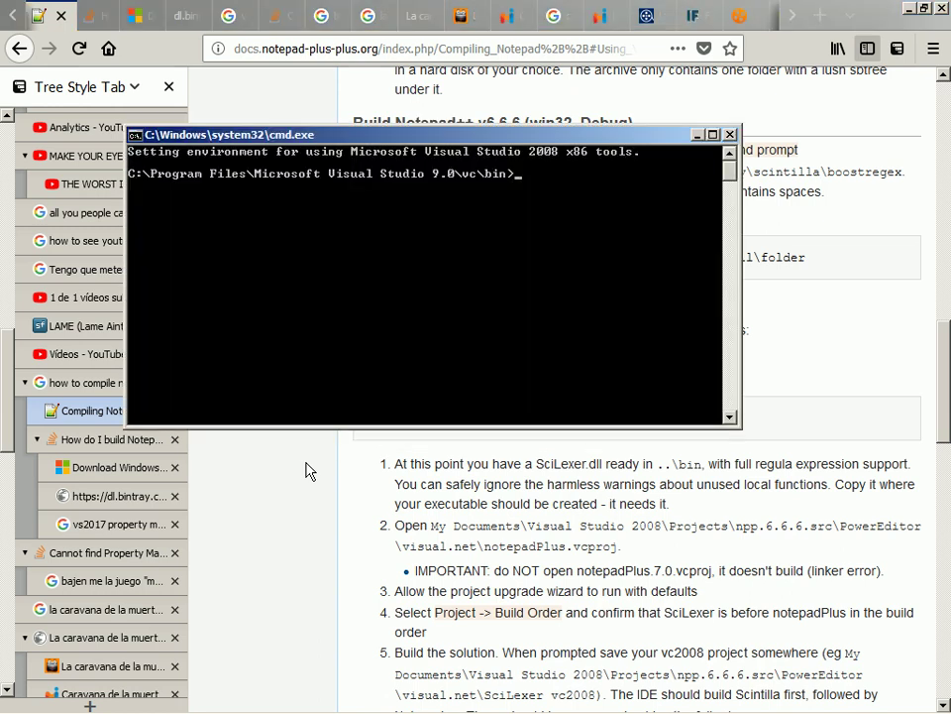
key(alt+Tab)
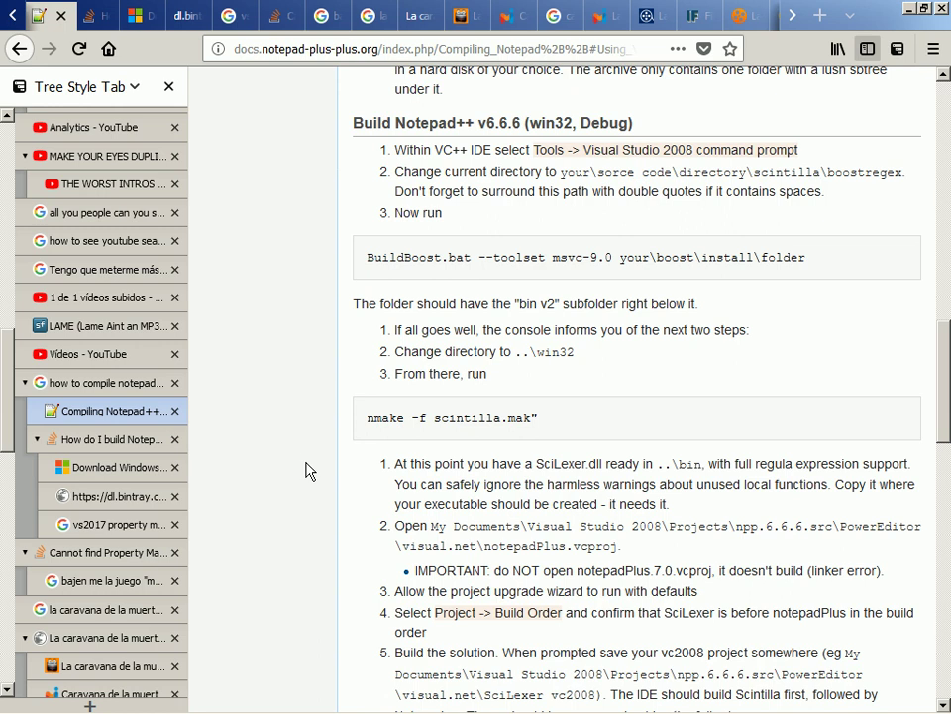
Switch to the F:\_SRC_\boost_1_65_1 folder window and go up to its parent folder.
key(alt+Tab)
key(alt+Tab)
key(alt+Tab)
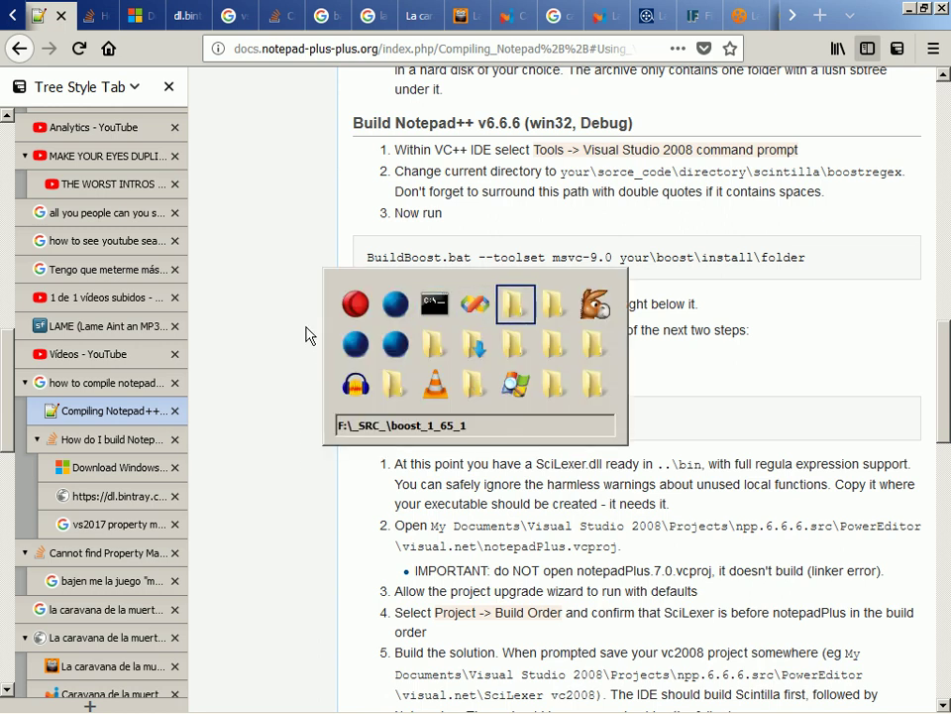
key(alt+Up)
Look through the folders in F:\_SRC_ for the one holding the Notepad++ source code.
key(Home)
key(Down)
key(Down)
key(Down)
key(Down)
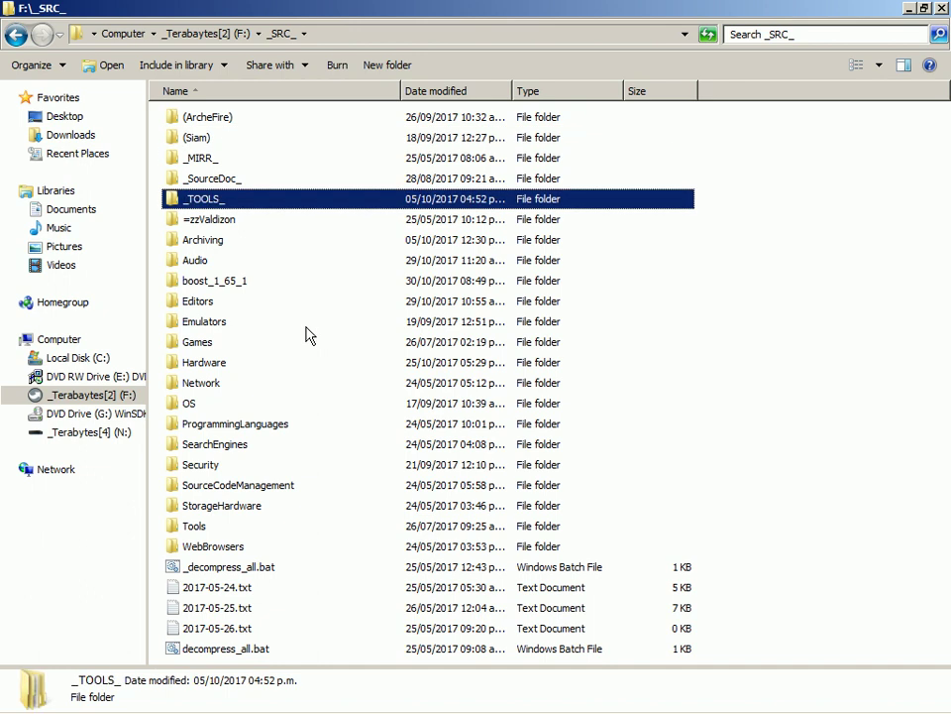
key(Down)
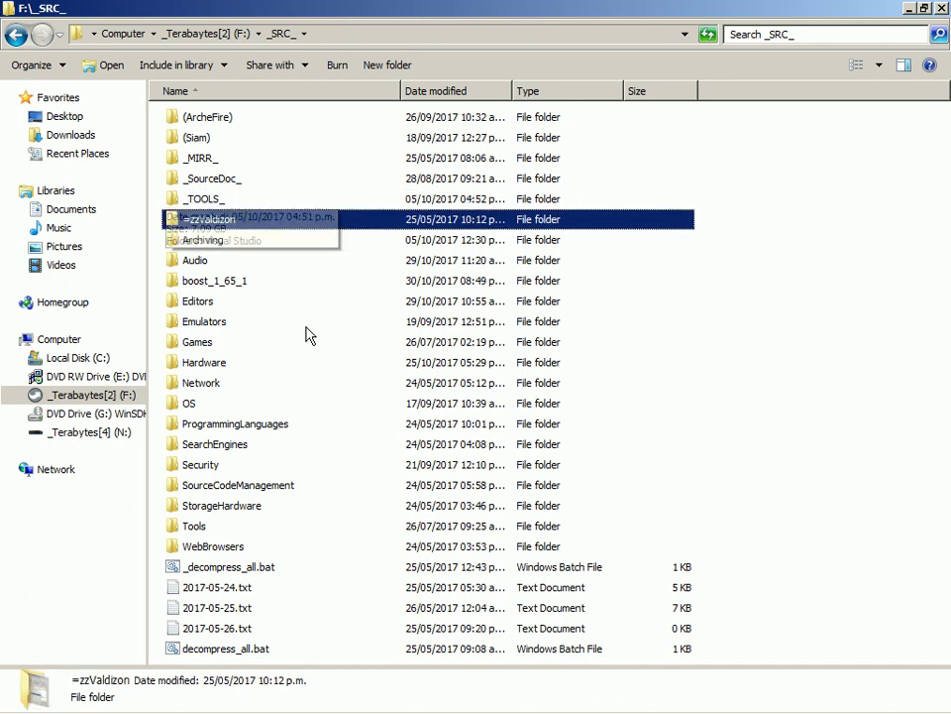
key(Down)
key(Down)
key(Down)
key(Down)
key(Down)
key(Down)
key(Down)
key(Down)
key(Down)
key(Down)
key(Down)
key(Up)
key(Up)
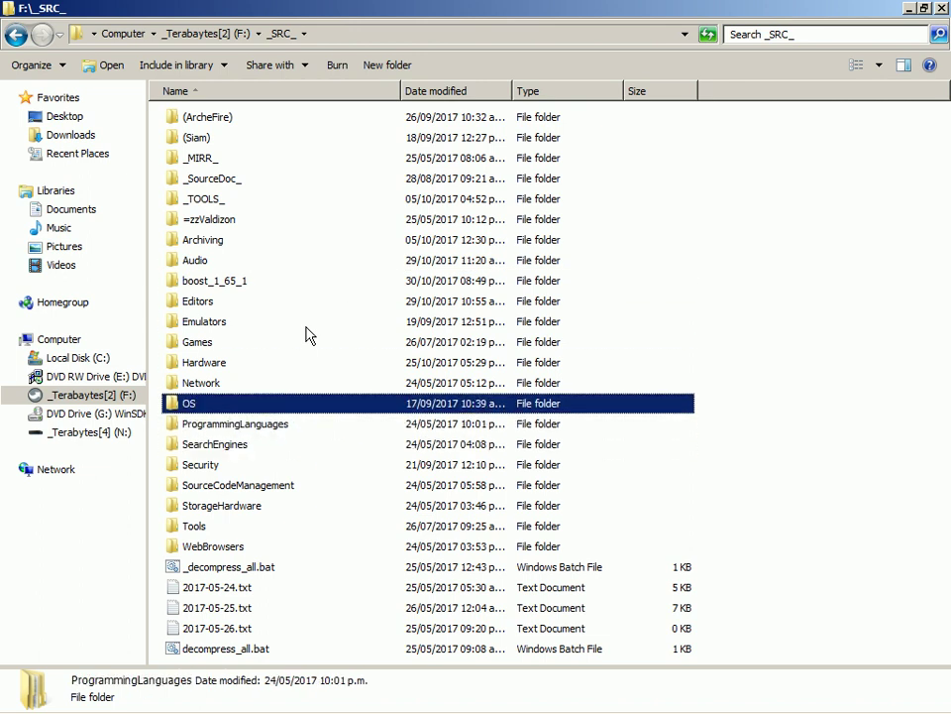
key(Up)
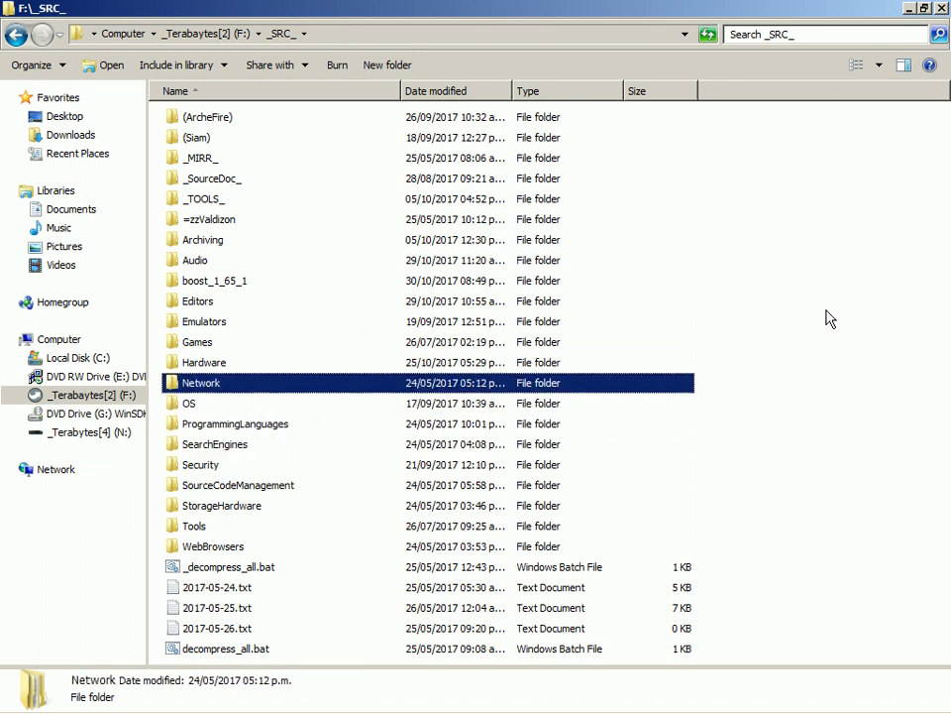
click(880, 379)
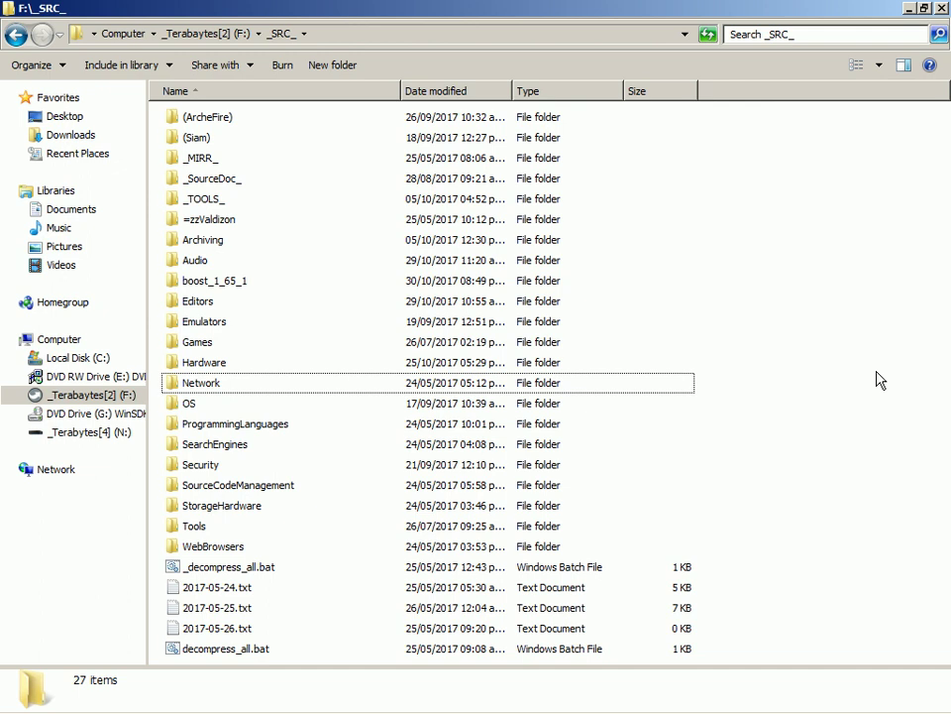
key(Up)
key(Up)
key(Up)
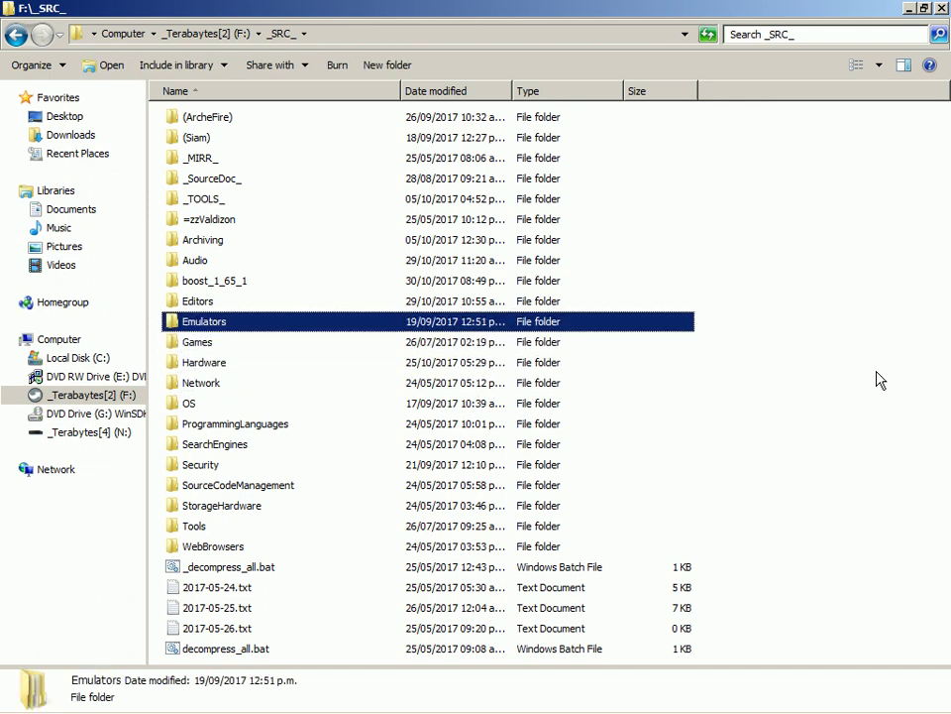
key(Return)
key(BackSpace)
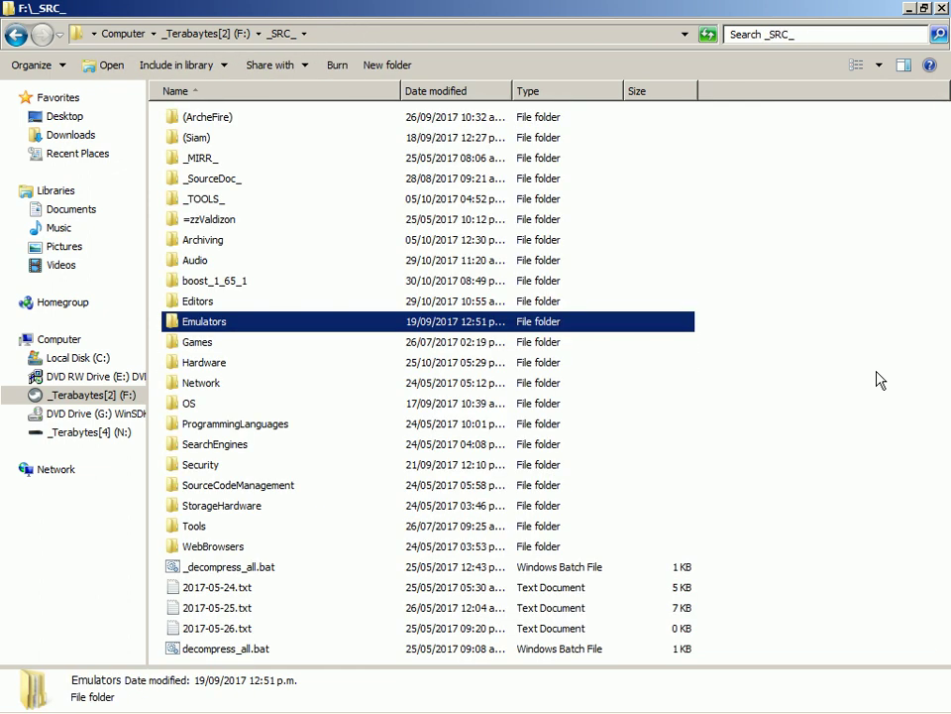
Search the F:\_SRC_ listing by name for the category folder that contains the text editor sources.
key(g)
key(s)
key(s)
key(s)
key(s)
key(g)
key(underscore)
key(s)
key(Down)
key(Down)
key(Down)
key(Down)
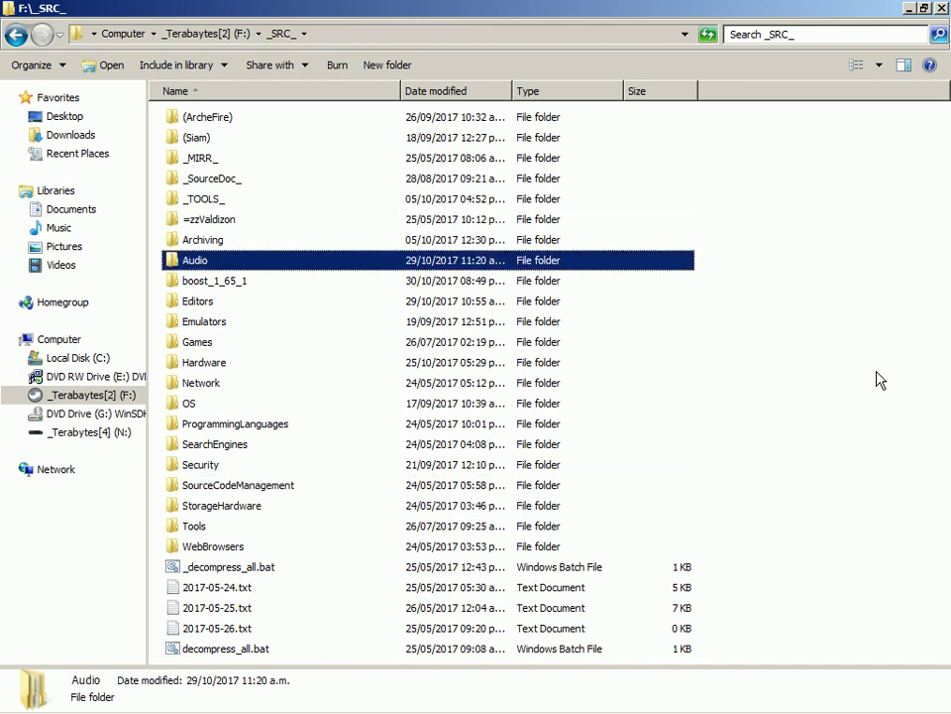
key(Down)
key(h)
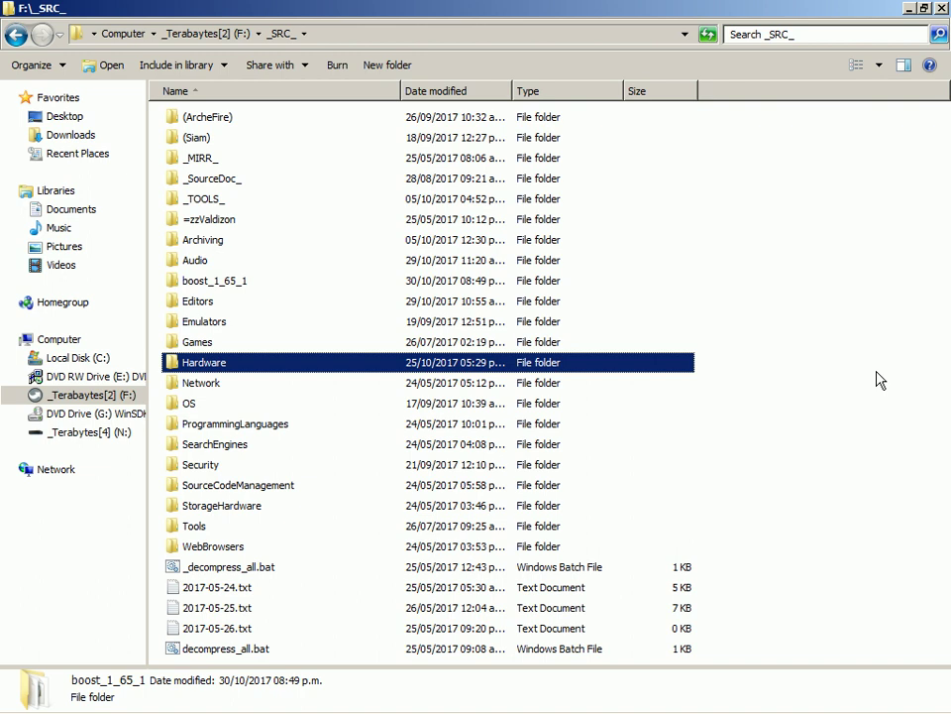
Open the folder Editors\Text\2017-10-29--notepad-plus-plus-master_Copy within F:\_SRC_.
key(Up)
key(Up)
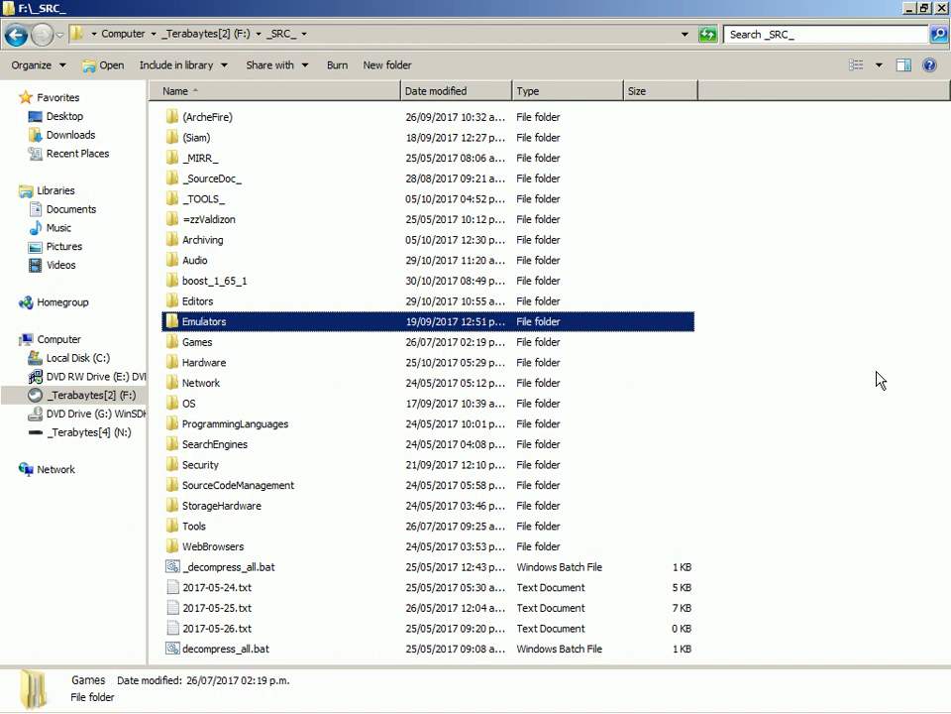
key(Up)
key(Return)
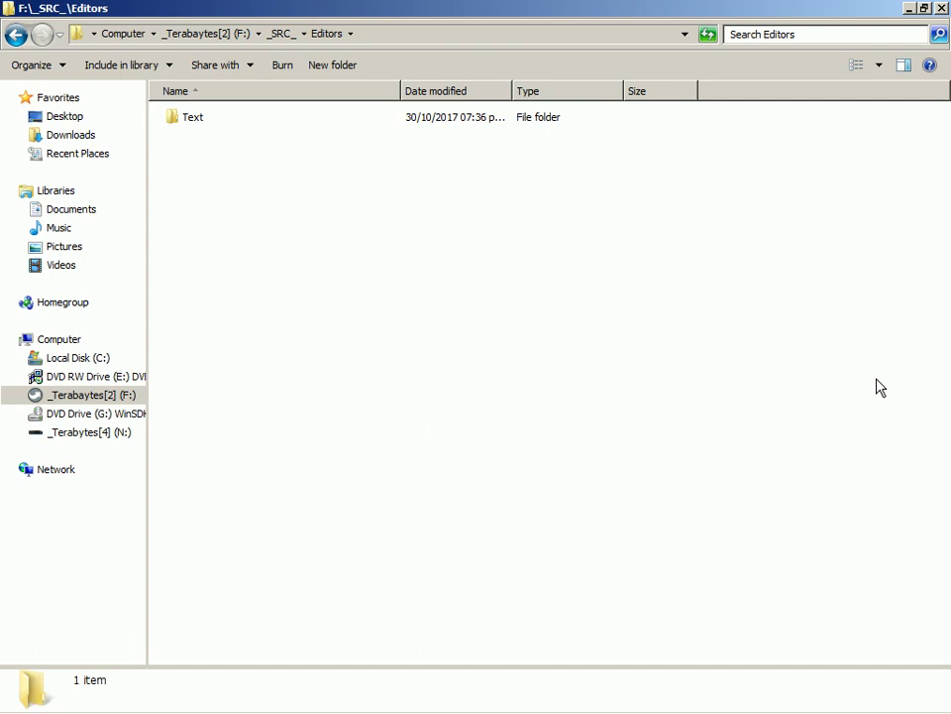
key(Down)
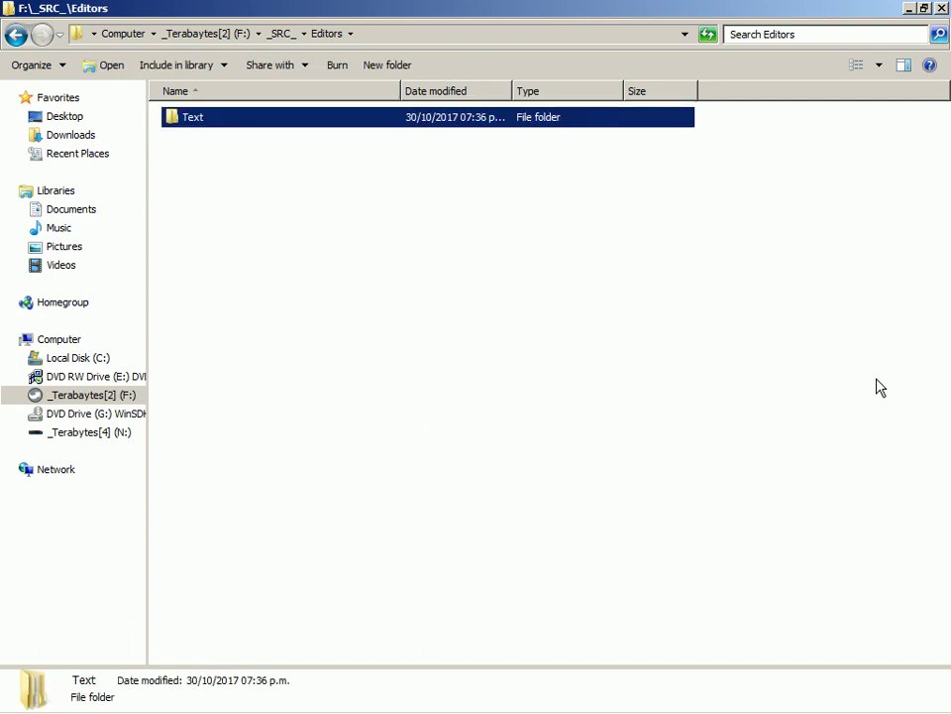
key(Return)
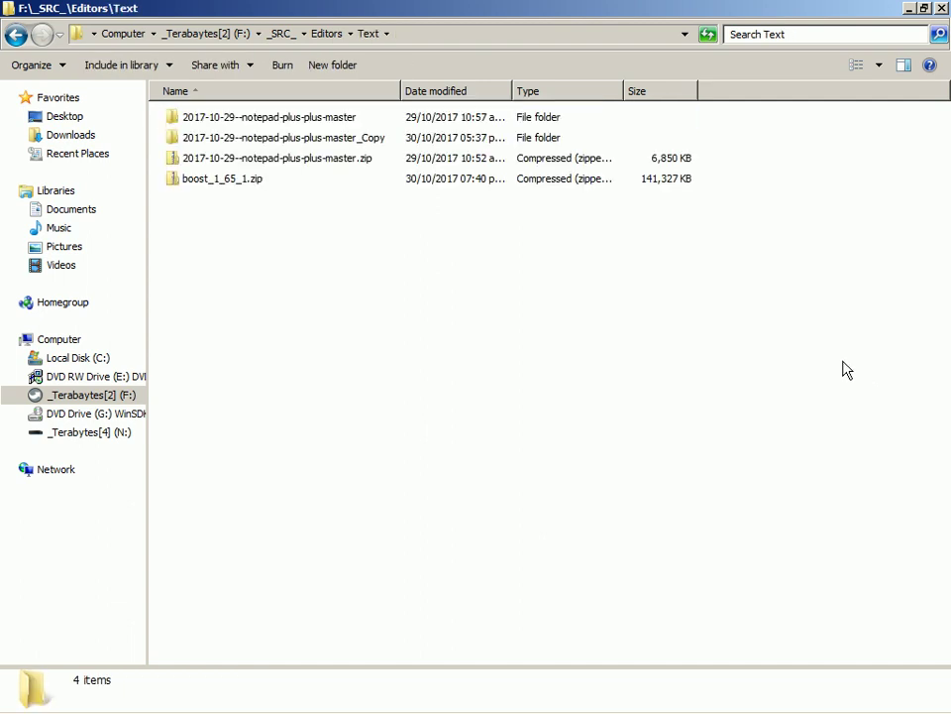
key(Down)
key(Down)
key(Return)
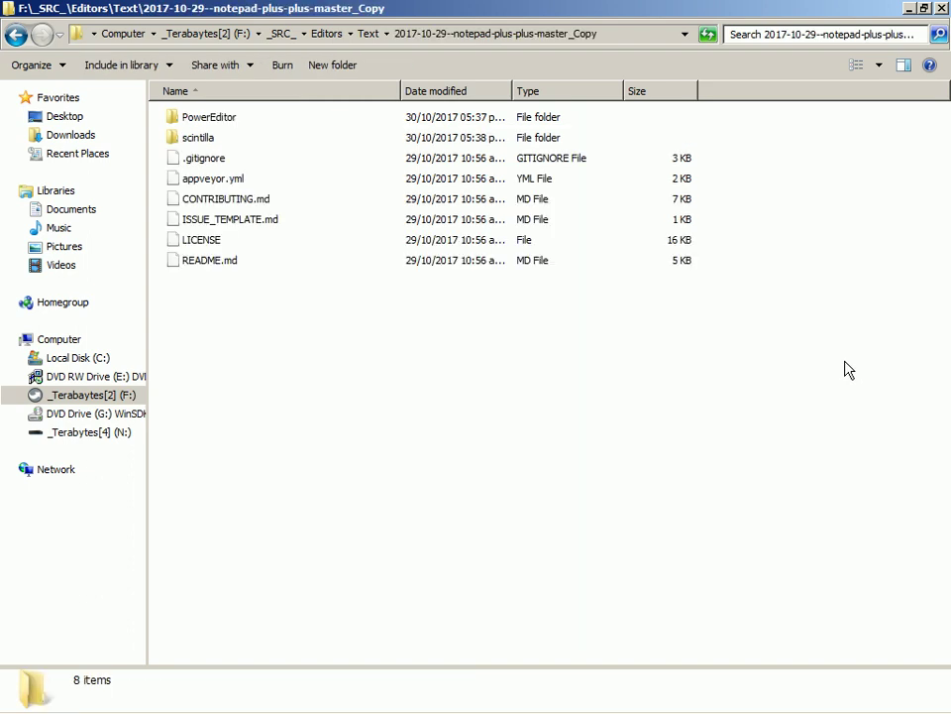
Check the directory named in the wiki, open scintilla\boostregex in the Notepad++ source copy and copy its full path.
key(alt+Tab)
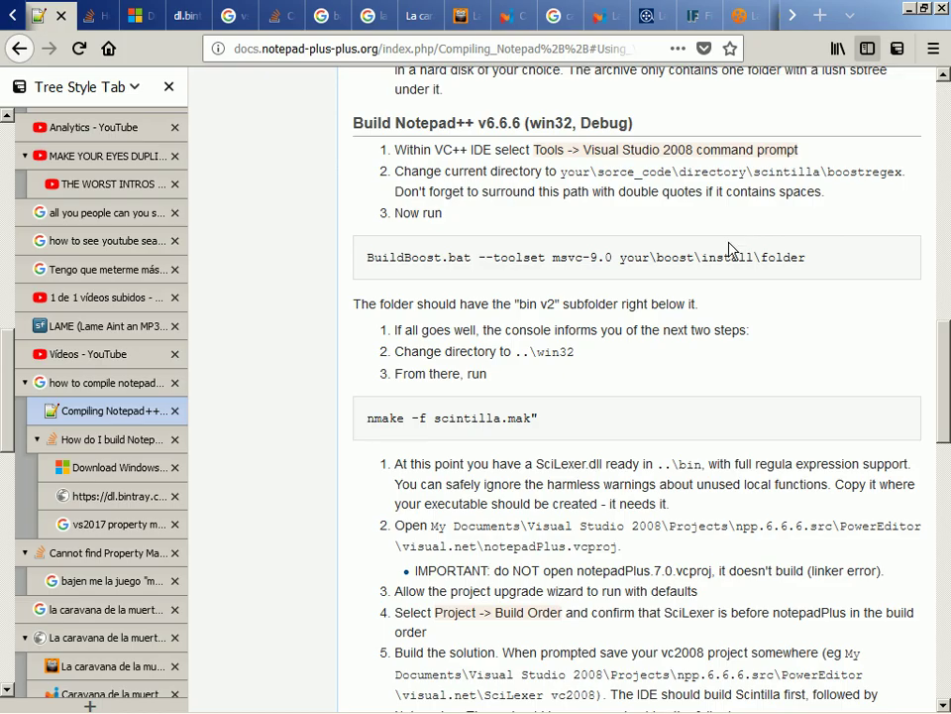
key(alt+Tab)
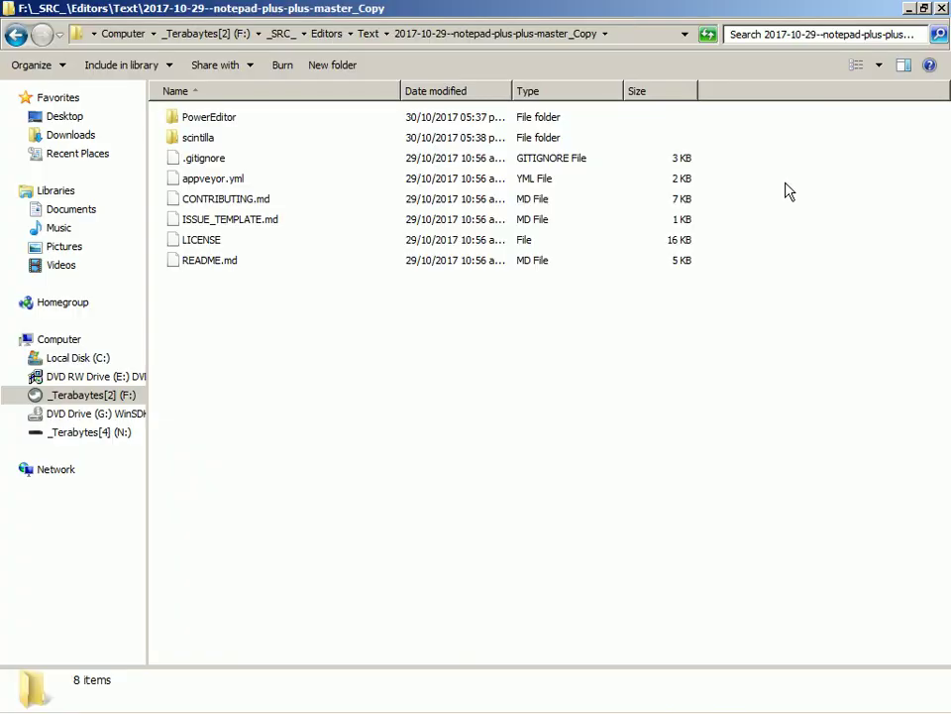
key(Down)
key(Return)
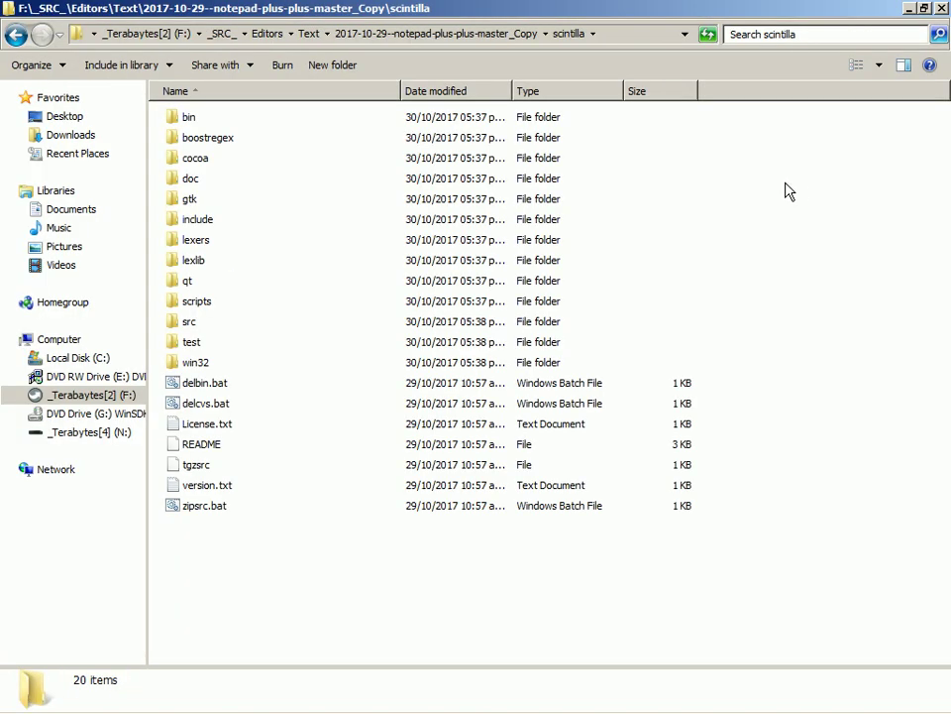
key(Down)
key(Return)
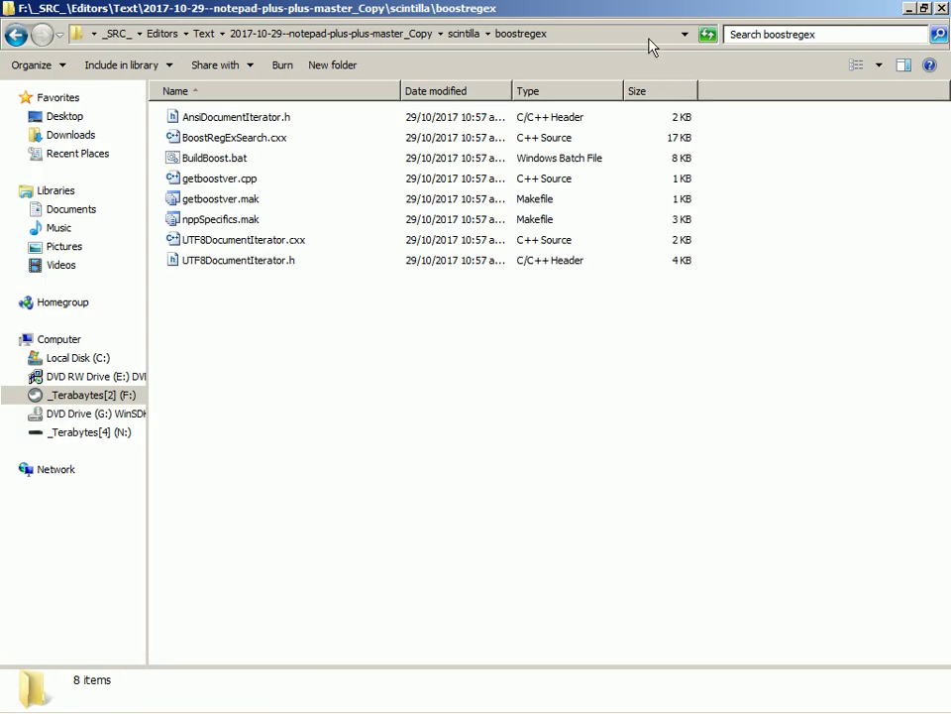
click(652, 40)
key(ctrl+c)
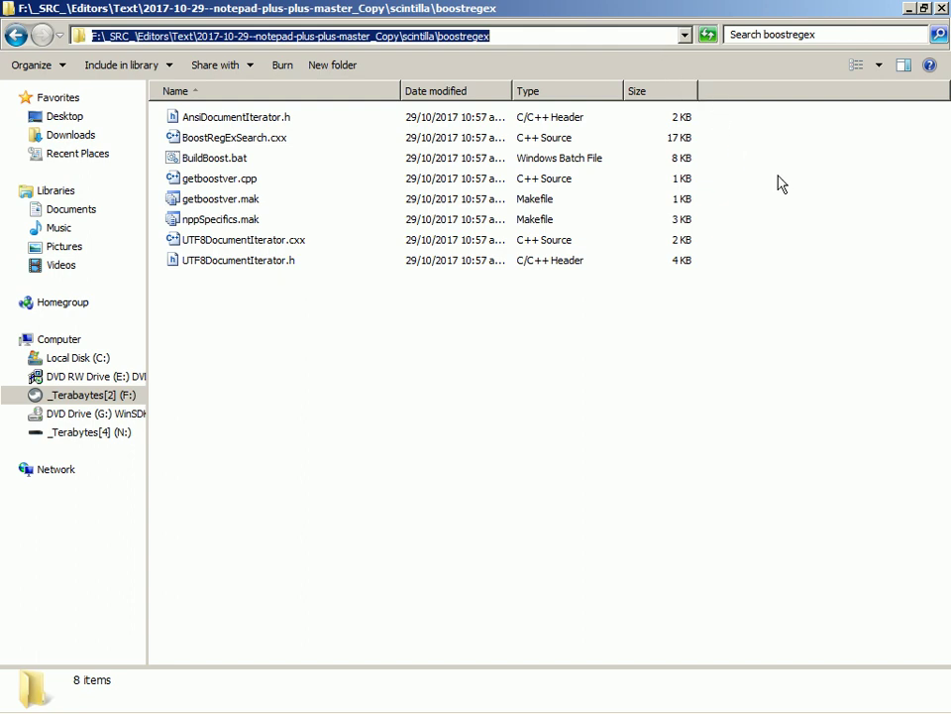
In the Visual Studio 2008 Command Prompt, change to the copied boostregex path with cd and switch to drive F:.
key(alt+Tab)
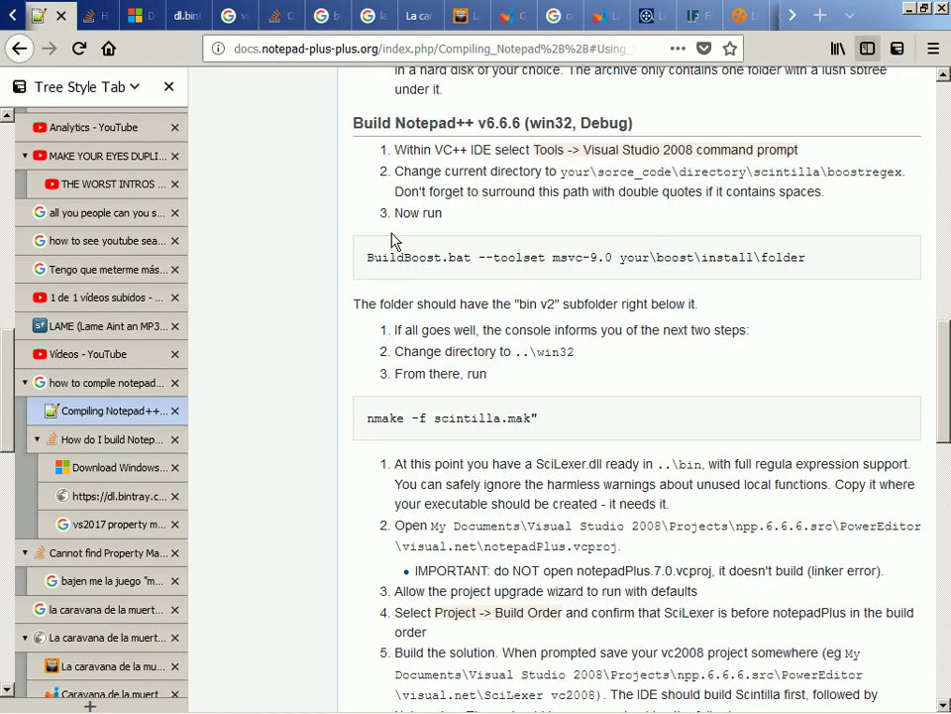
key(alt+Tab)
text(cd ")
right_click(335, 239)
click(378, 276)
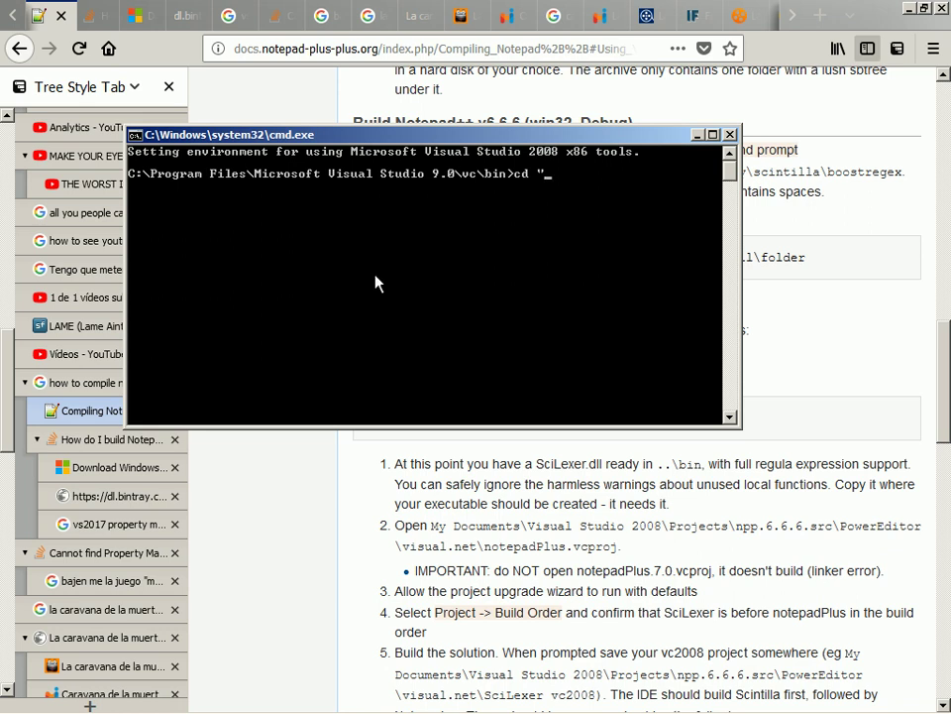
key(Return)
key(Up)
right_click(377, 282)
click(404, 315)
key(Return)
text(f:)
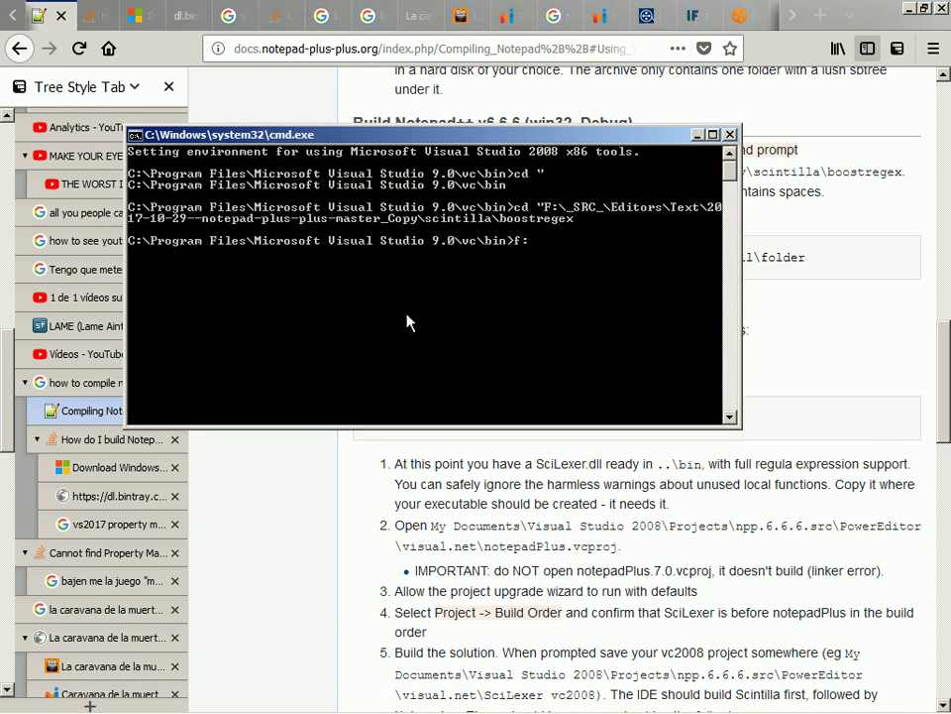
key(Return)
Copy the command "BuildBoost.bat --toolset msvc-9.0 your\boost\install\folder" from the wiki and paste it at the command prompt without running it.
key(alt+Tab)
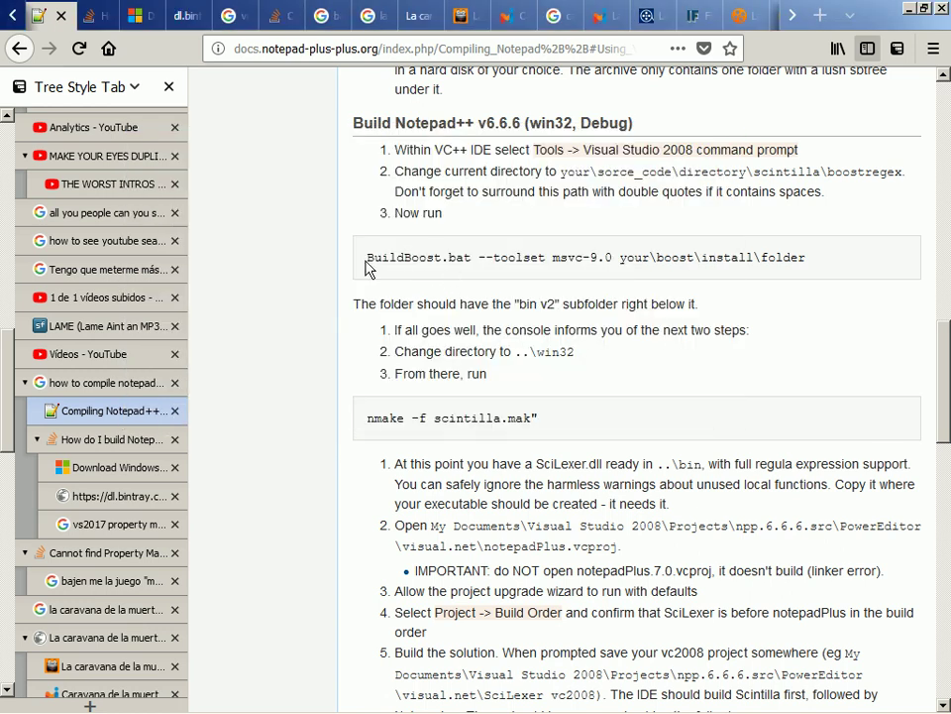
drag(372, 261, 858, 270)
triple_click(858, 269)
key(ctrl+c)
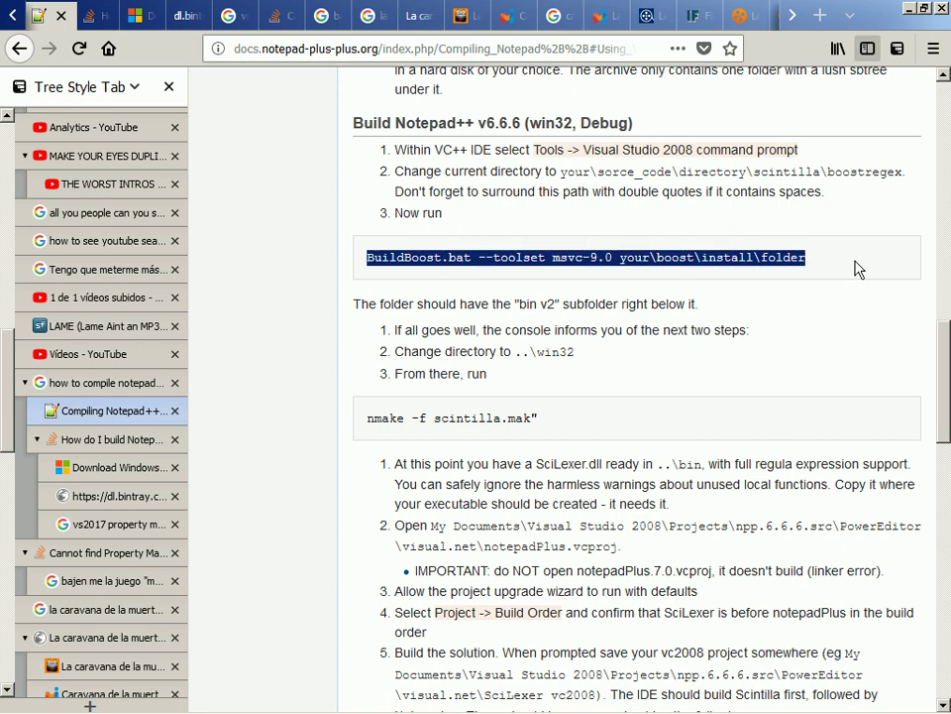
key(alt+Tab)
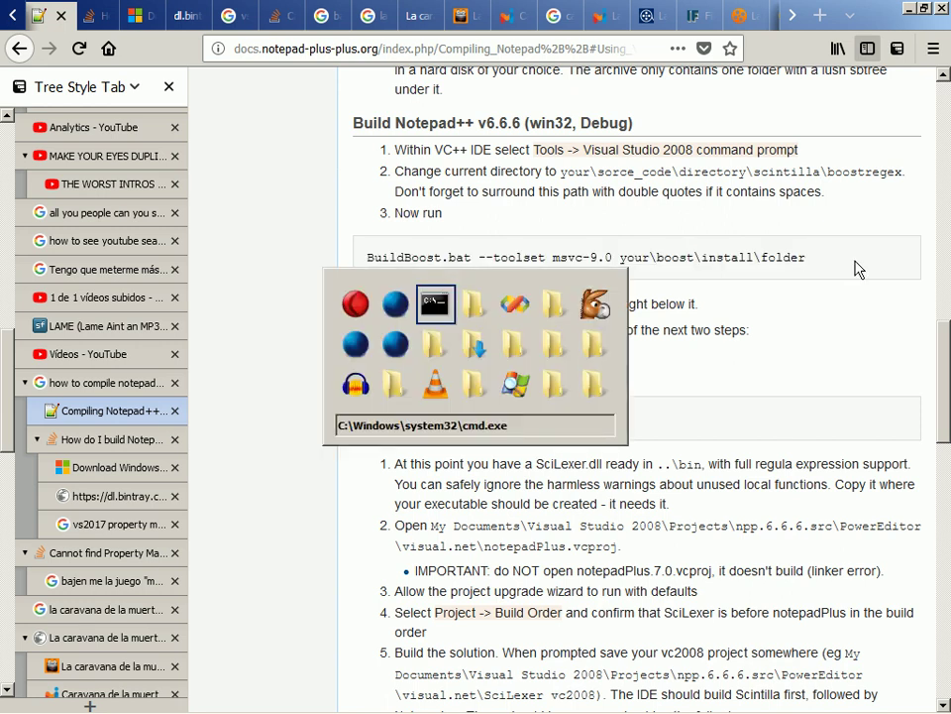
key(alt+Tab)
key(alt+Tab)
key(Tab)
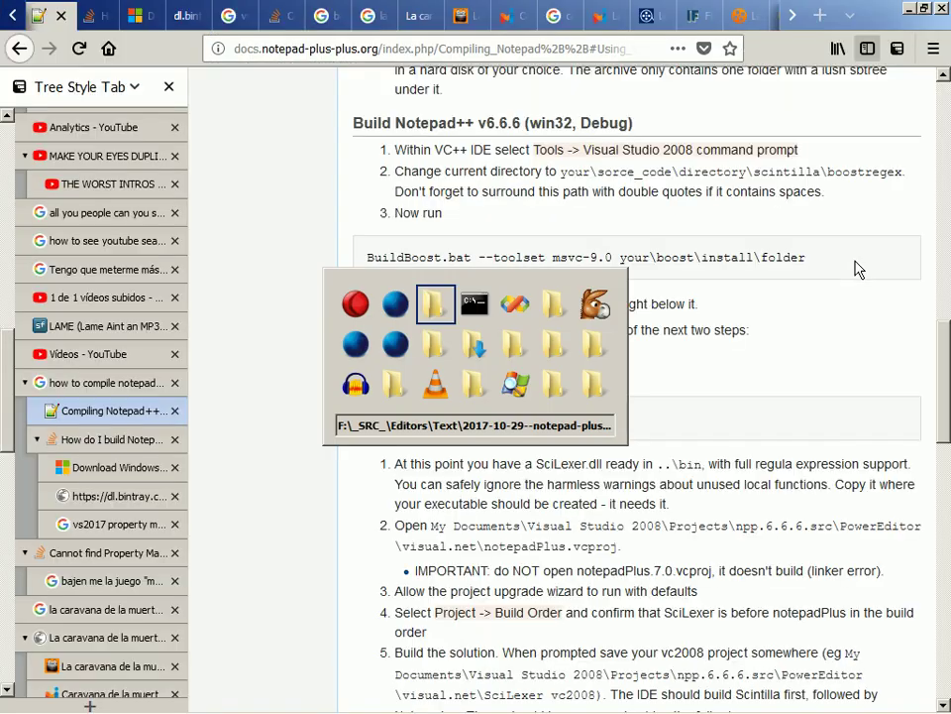
right_click(510, 198)
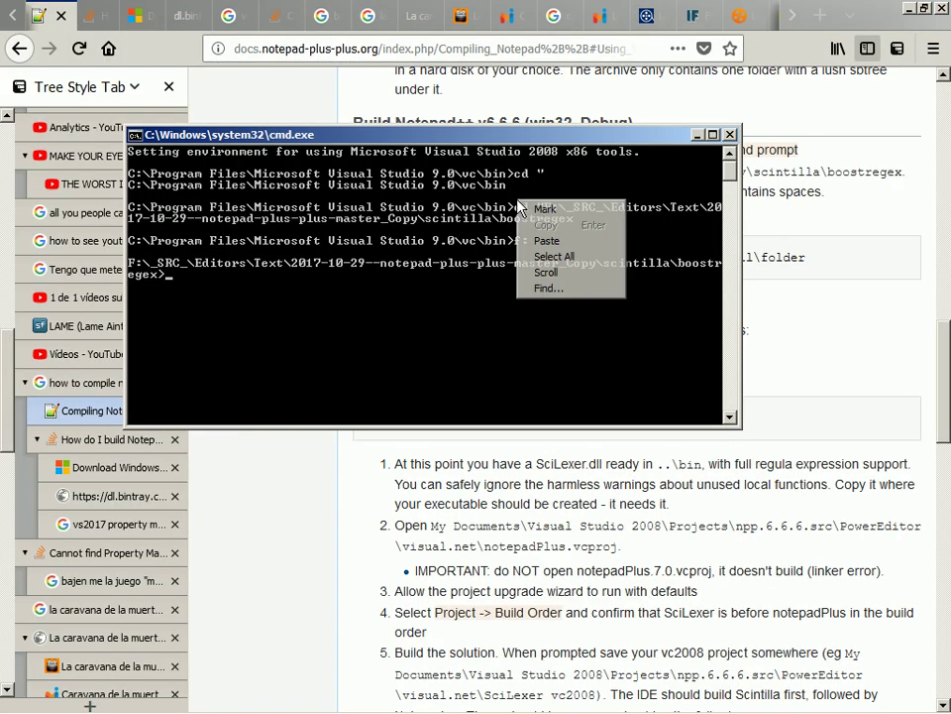
click(555, 241)
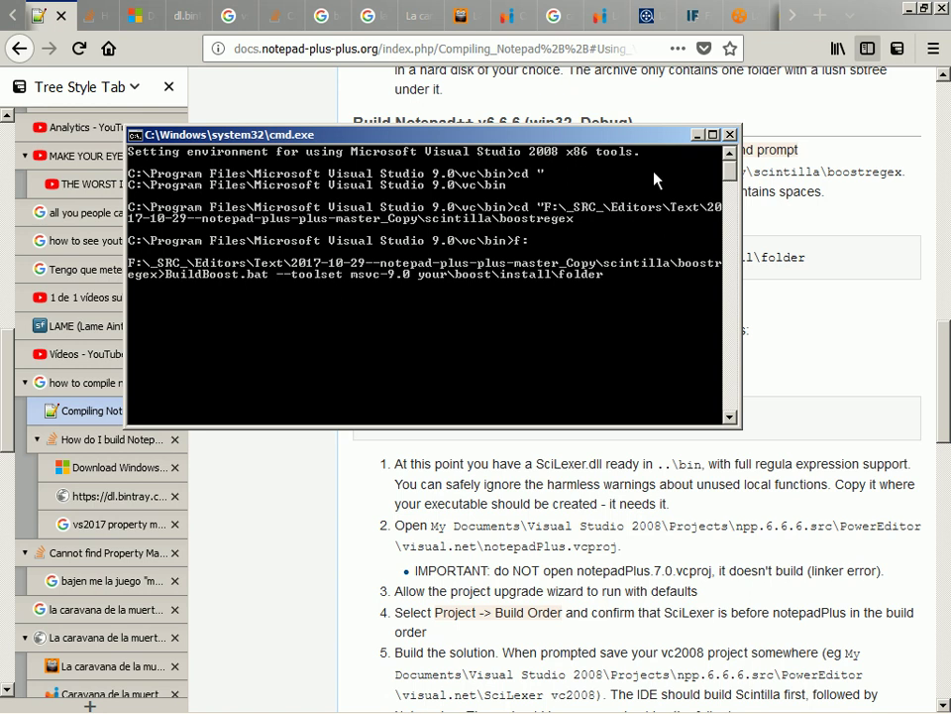
Check the wiki's BuildBoost instructions against the prompt and go up from the boostregex folder to F:\_SRC_.
key(alt+Tab)
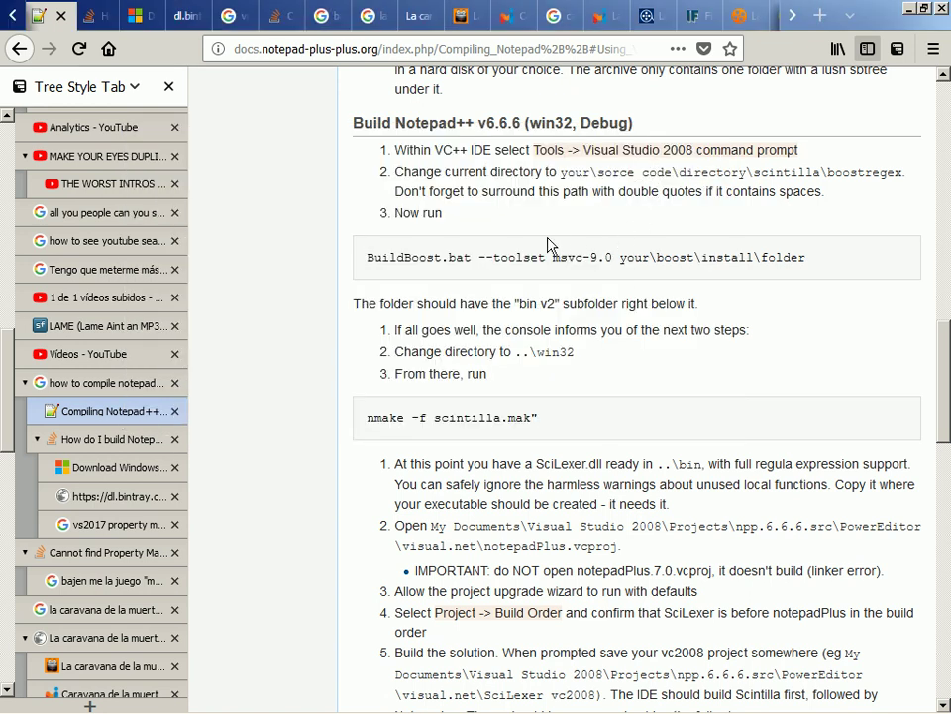
key(alt+Tab)
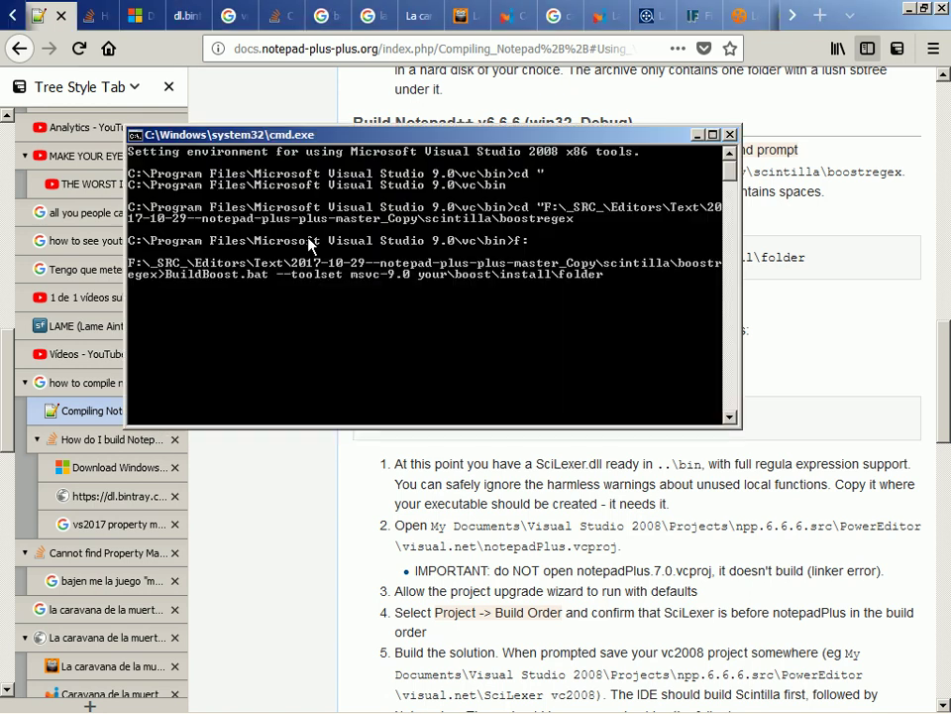
key(alt+Tab)
key(alt+Tab)
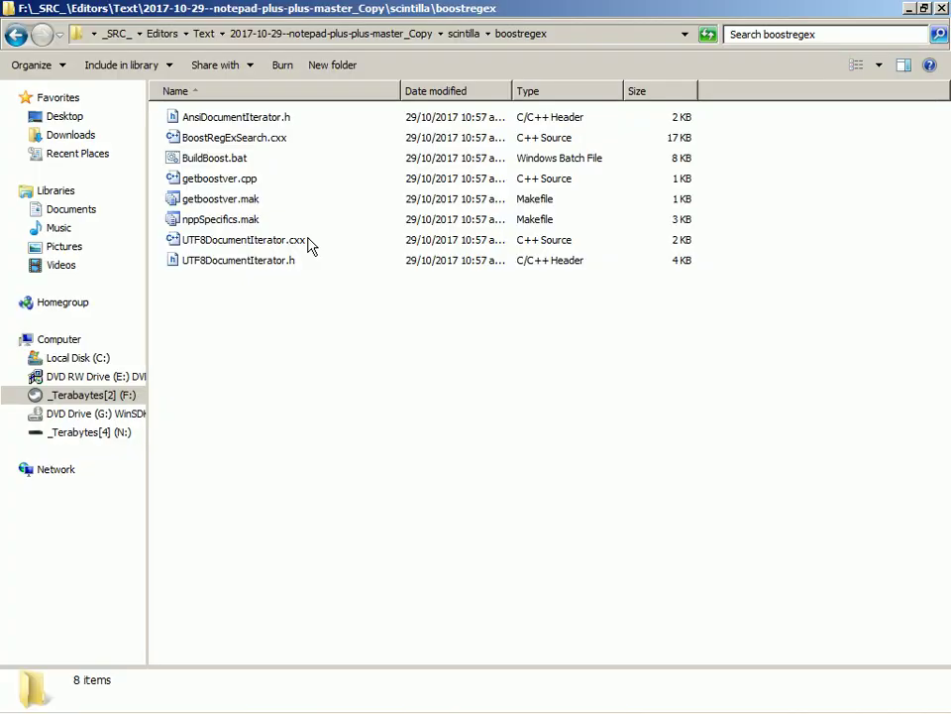
drag(378, 314, 398, 340)
key(BackSpace)
key(BackSpace)
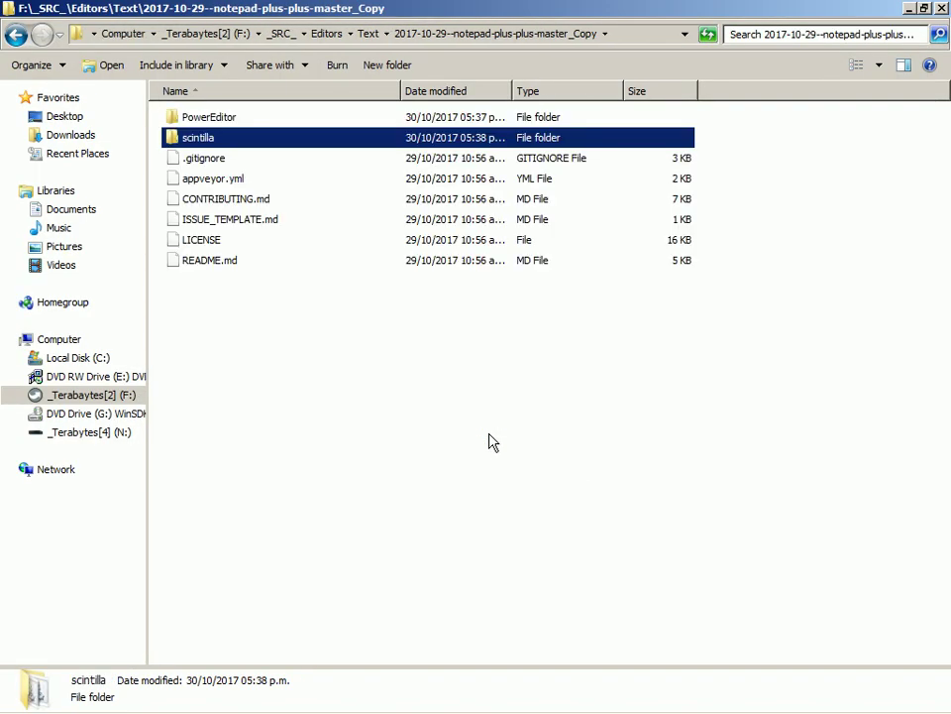
key(BackSpace)
key(BackSpace)
key(BackSpace)
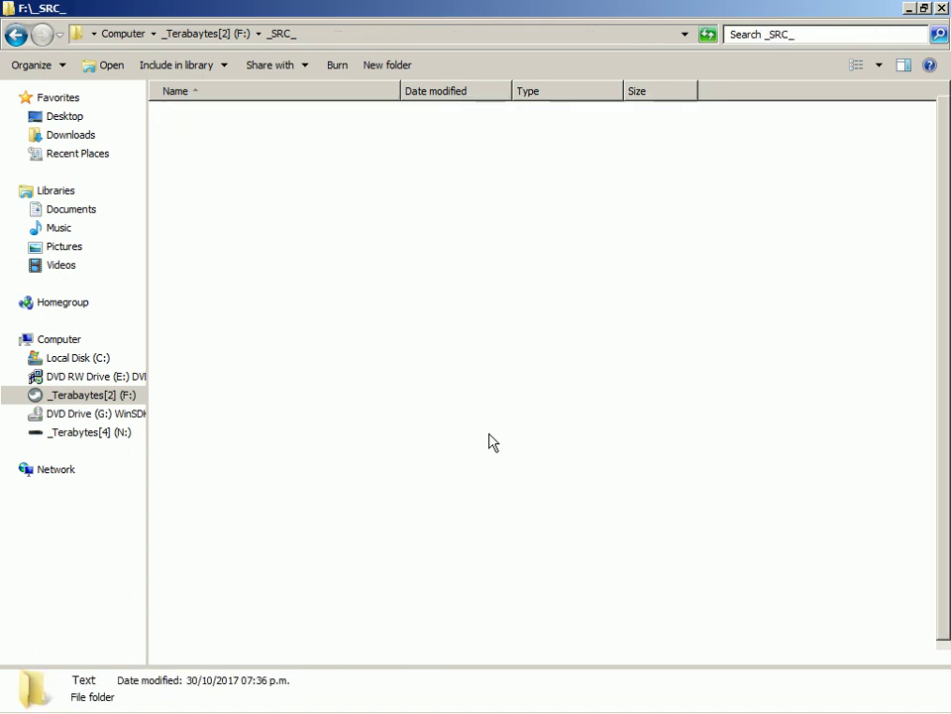
Move the boost_1_65_1 folder from F:\_SRC_ into the _TOOLS_ folder.
key(Up)
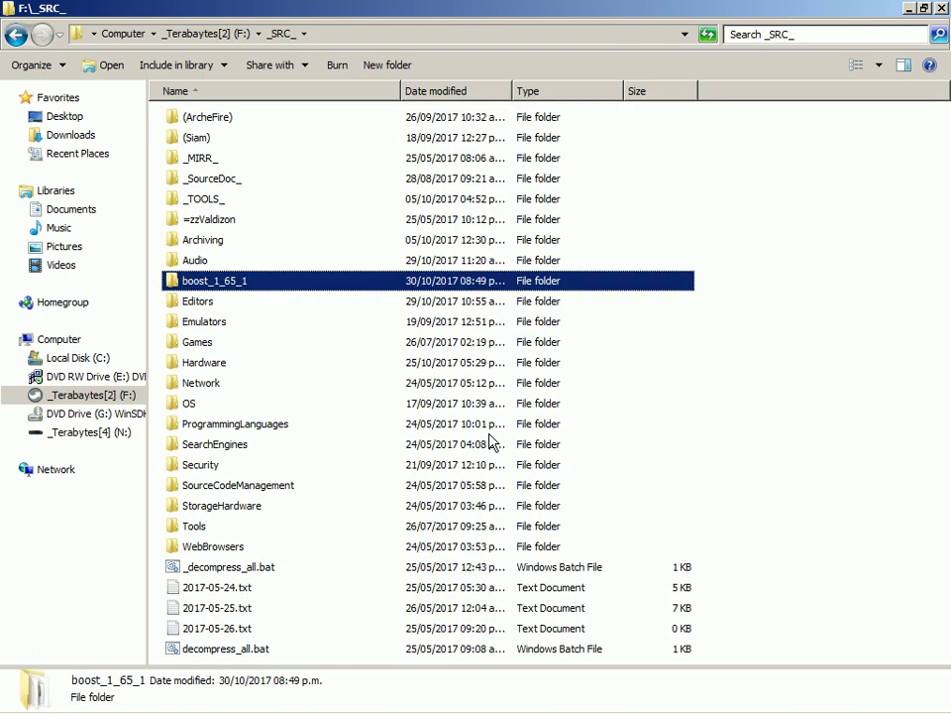
key(Up)
key(Up)
key(Up)
key(Up)
key(Return)
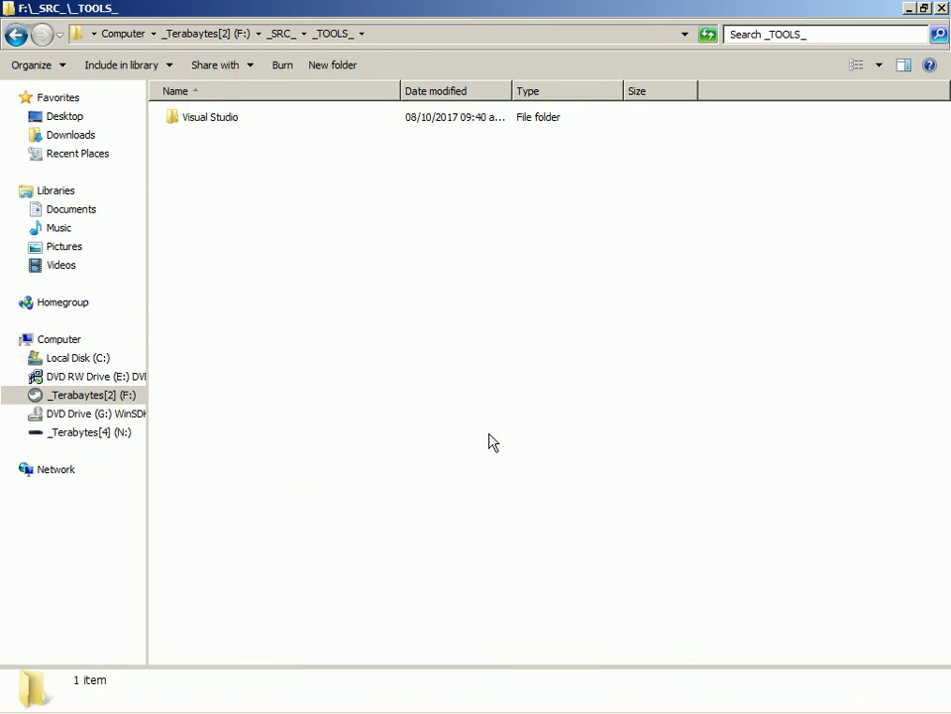
key(ctrl+v)
key(alt+Tab)
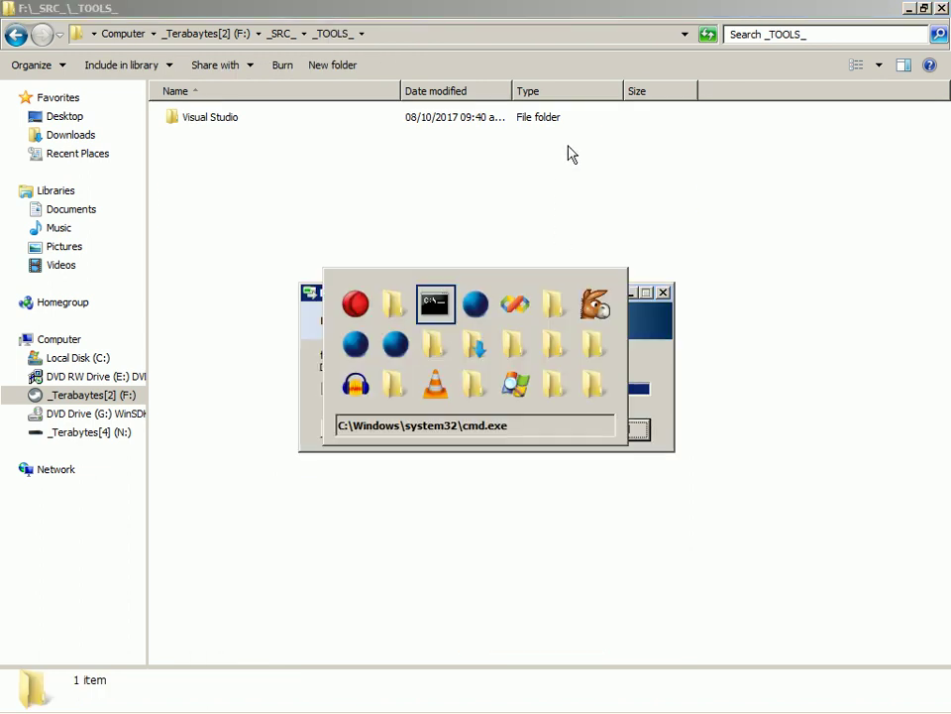
Copy the moved boost_1_65_1 folder's path and replace your\boost\install\folder in the pending command with F:\_SRC_\_TOOLS_\boost_1_65_1.
key(Return)
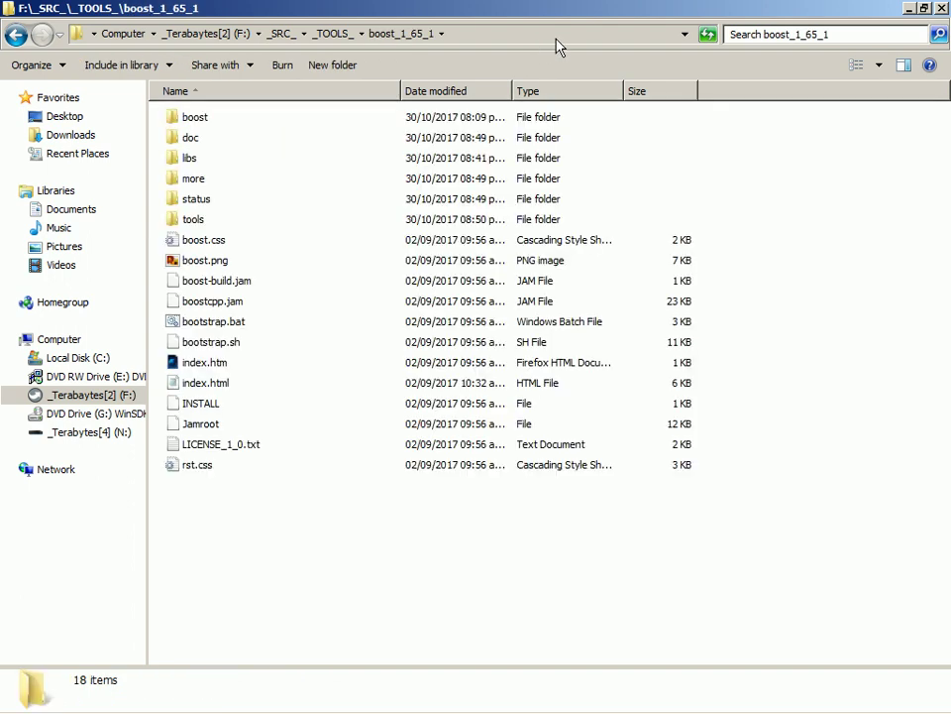
click(557, 37)
key(alt+Tab)
key(alt+Tab)
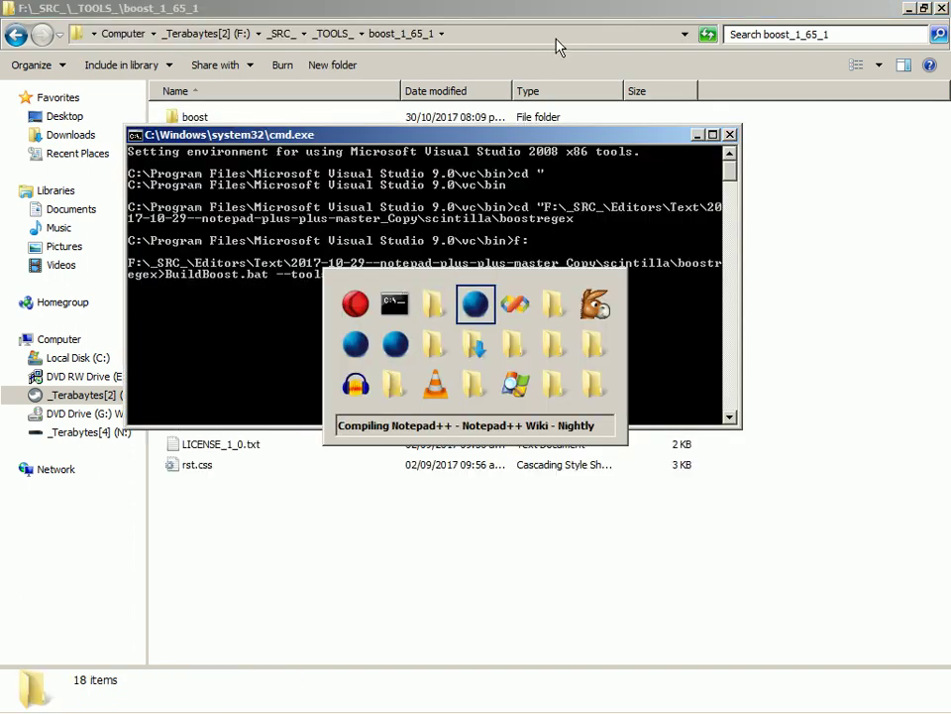
key(alt+Tab)
key(BackSpace)
key(BackSpace)
key(BackSpace)
key(BackSpace)
key(BackSpace)
key(BackSpace)
key(BackSpace)
key(BackSpace)
key(BackSpace)
key(BackSpace)
key(BackSpace)
key(BackSpace)
key(BackSpace)
key(BackSpace)
key(BackSpace)
key(BackSpace)
key(BackSpace)
key(BackSpace)
key(BackSpace)
key(BackSpace)
key(BackSpace)
key(BackSpace)
key(BackSpace)
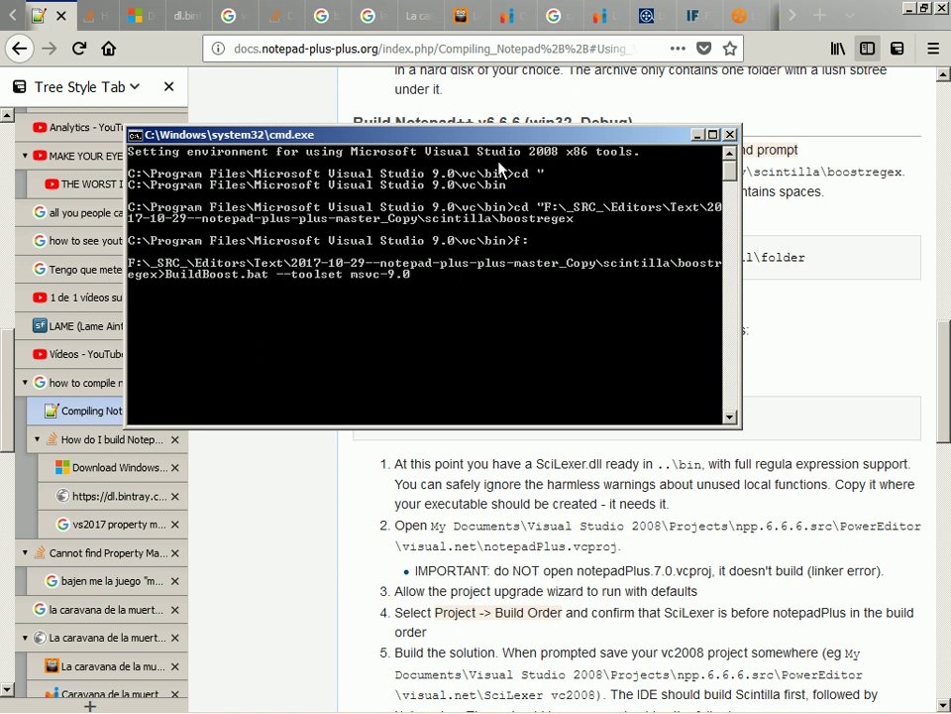
right_click(502, 168)
click(536, 204)
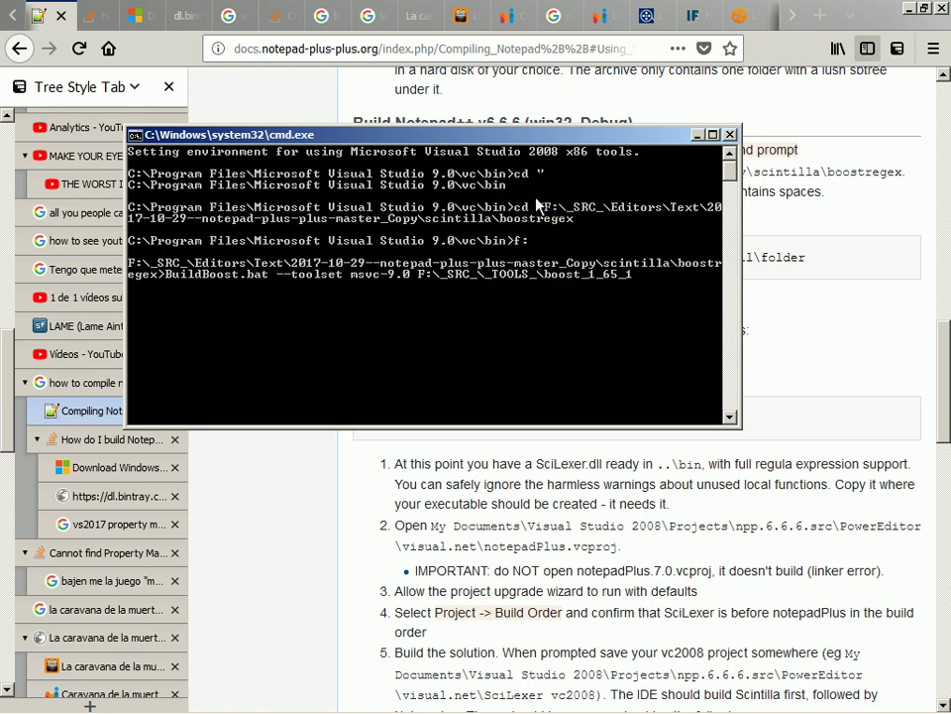
Check the wiki's note about the "bin v2" subfolder against the contents of the boost_1_65_1 folder.
key(alt+Tab)
key(alt+Tab)
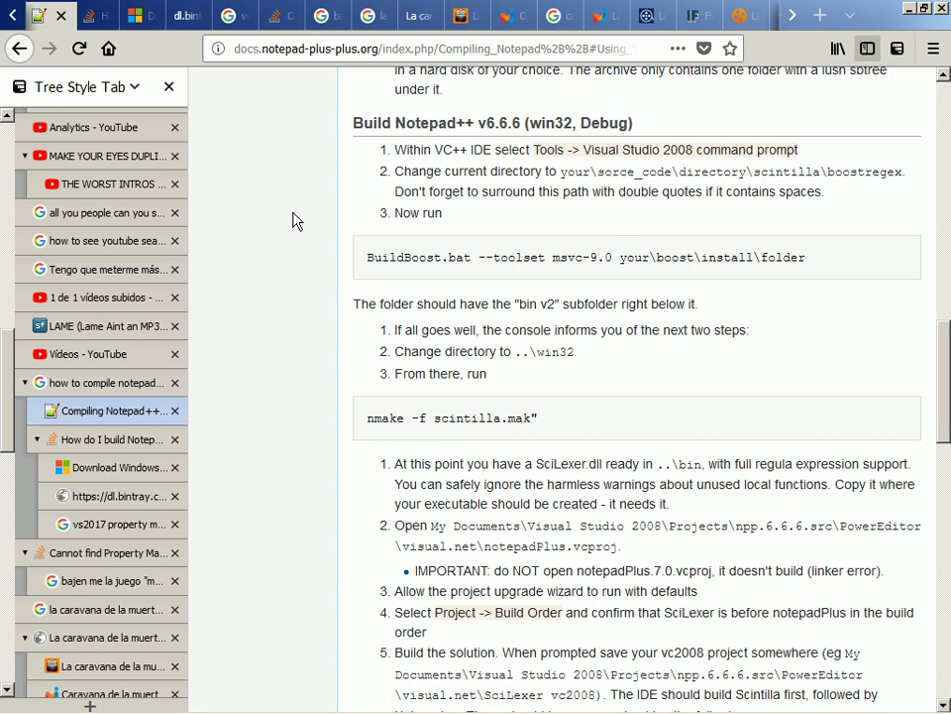
key(alt+Tab)
key(alt+Tab)
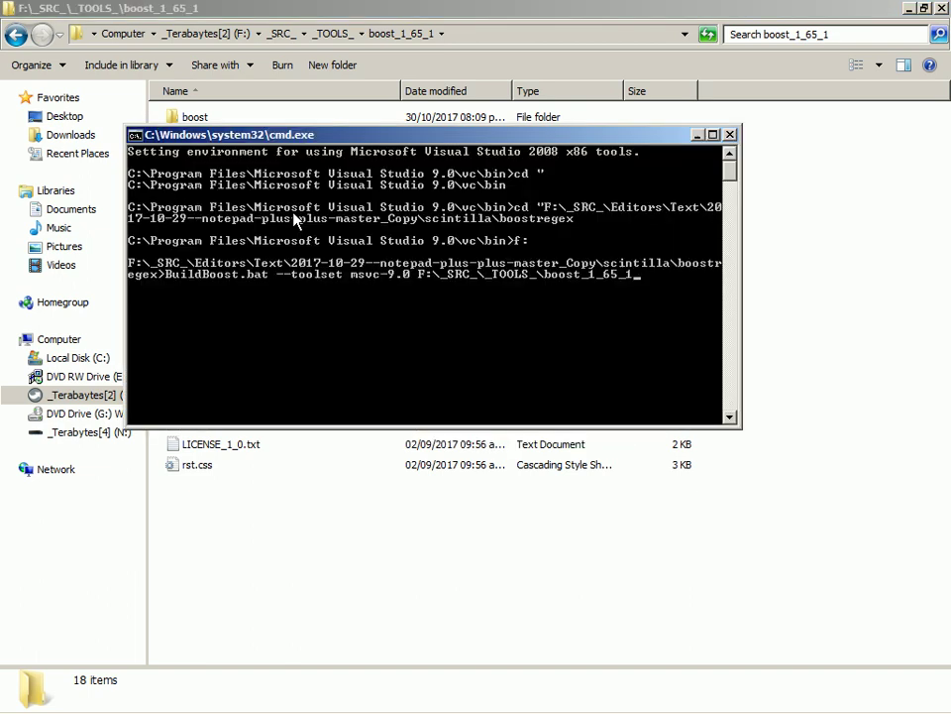
key(alt+Tab)
key(alt+Tab)
key(alt+Tab)
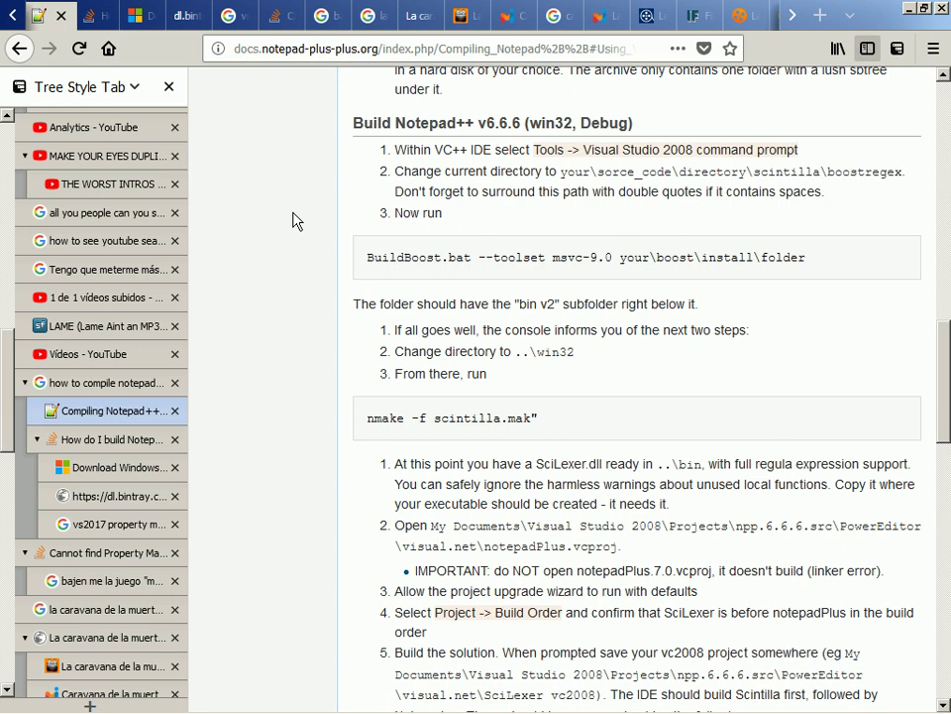
key(alt+Tab)
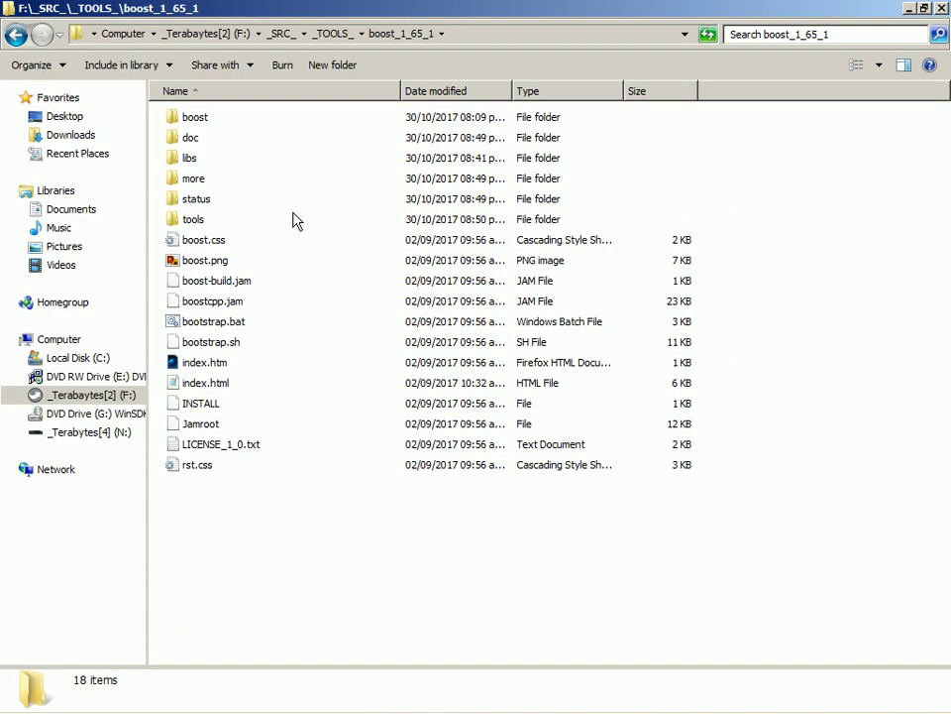
click(293, 219)
key(Up)
key(Home)
key(Return)
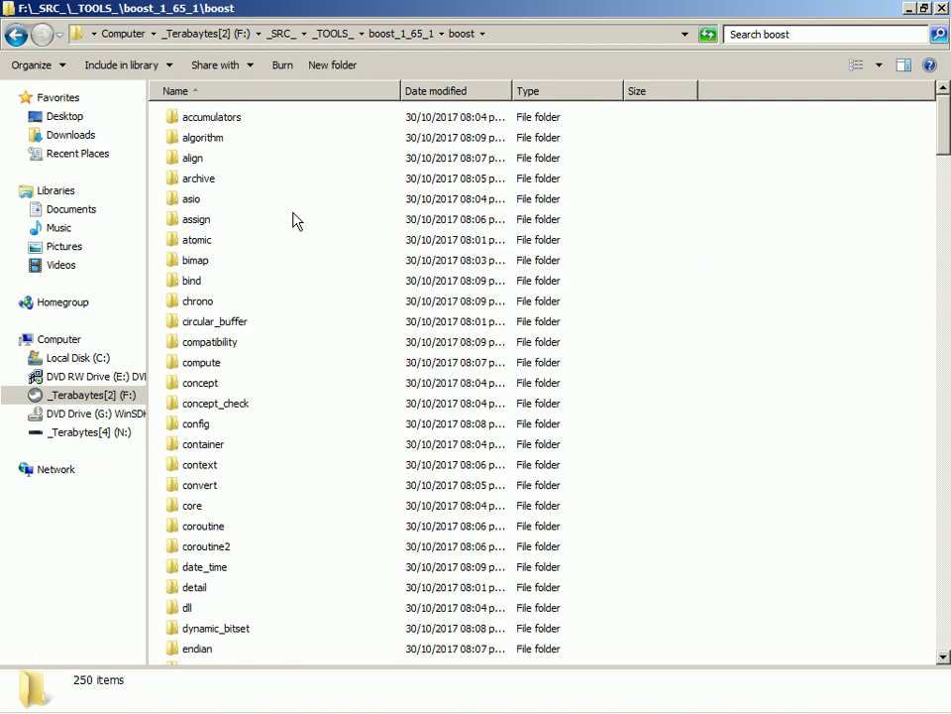
key(BackSpace)
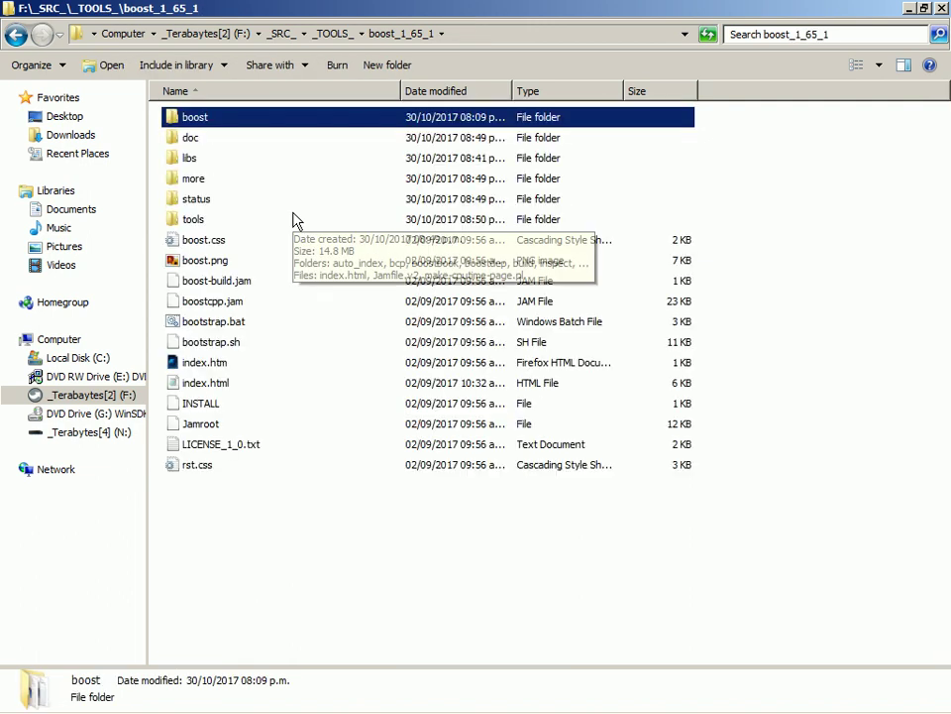
key(alt+Tab)
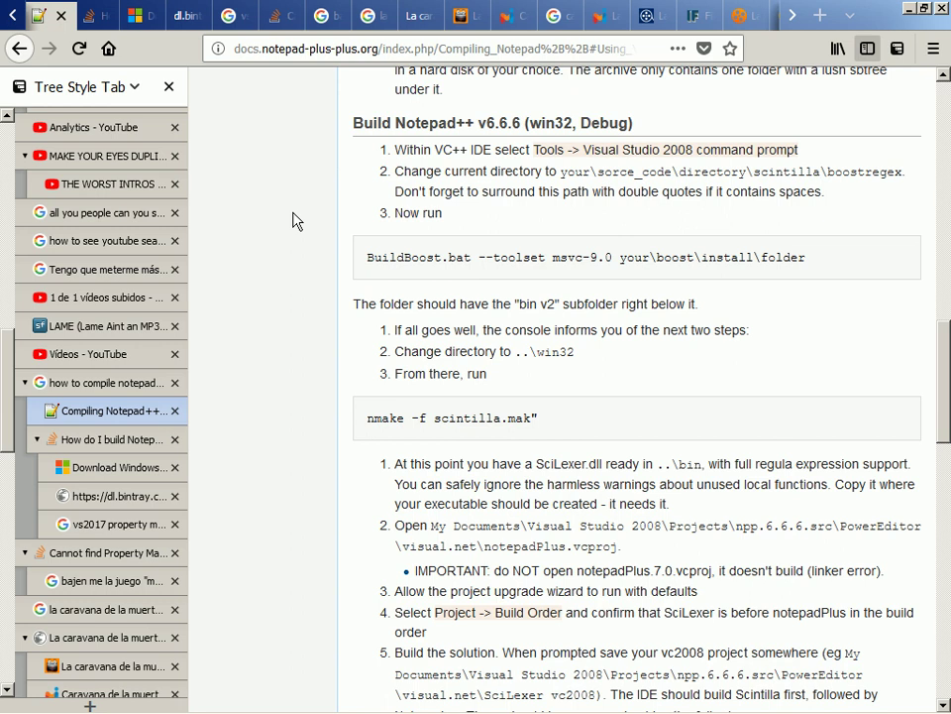
key(alt+Tab)
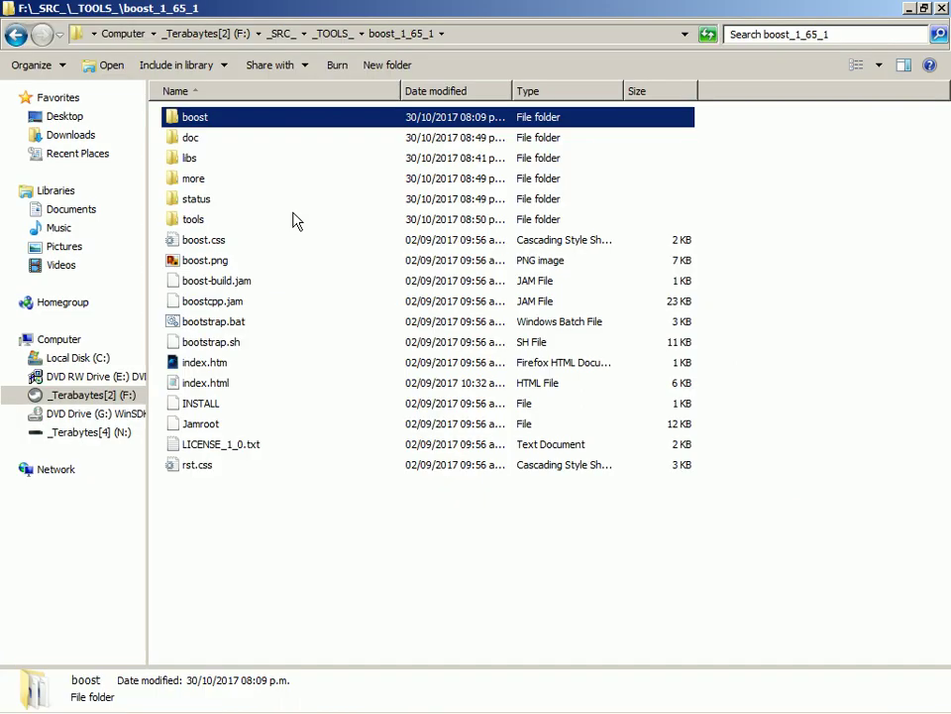
Run "BuildBoost.bat --toolset msvc-9.0 F:\_SRC_\_TOOLS_\boost_1_65_1" in the command prompt and read through its output.
key(alt+Tab)
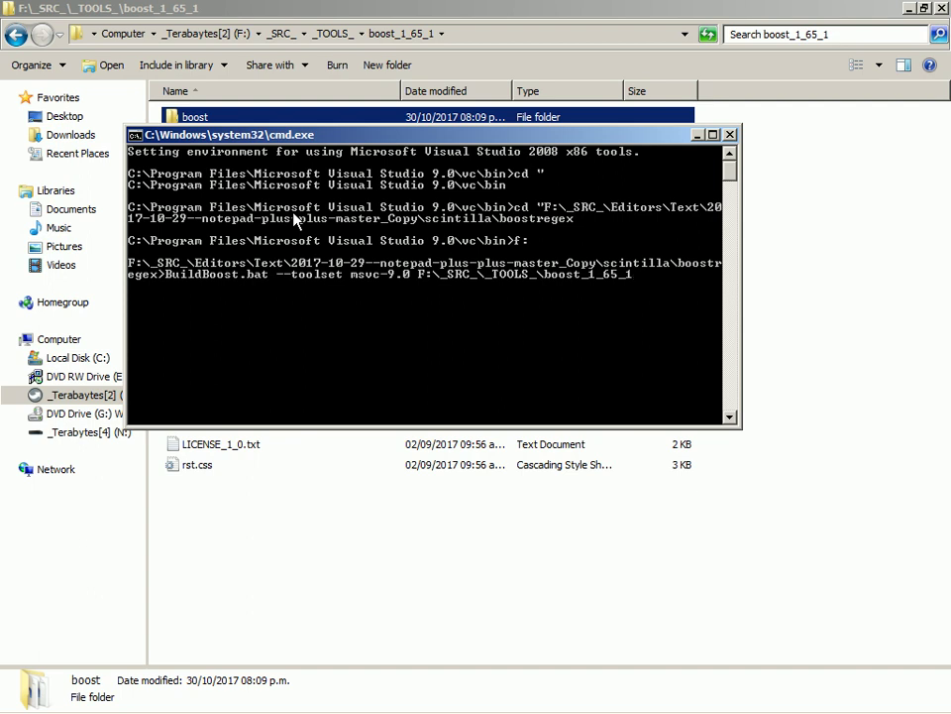
key(Return)
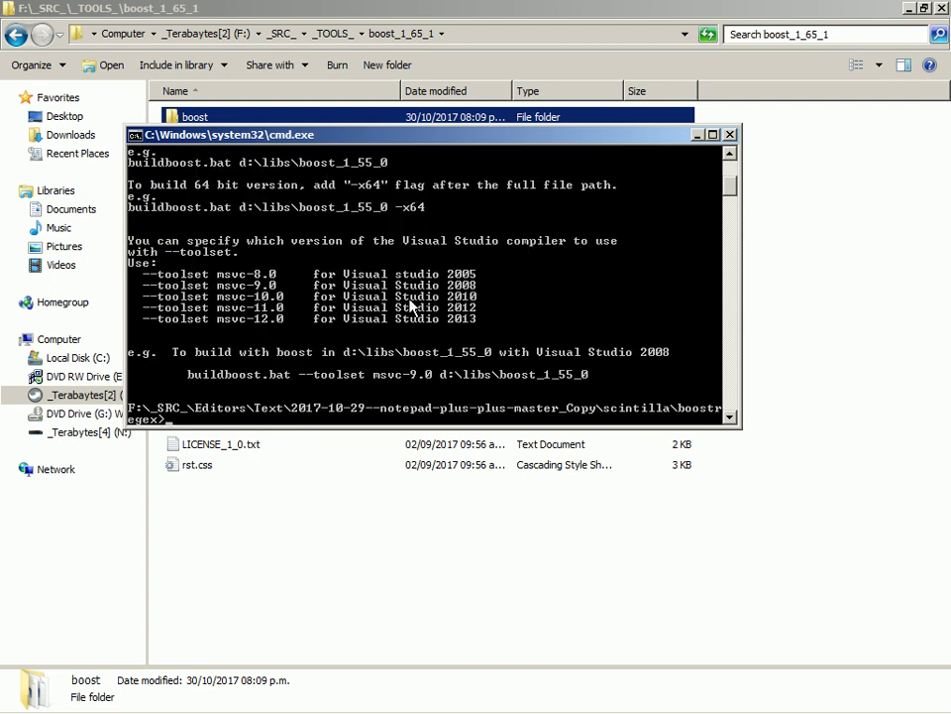
key(alt+Tab)
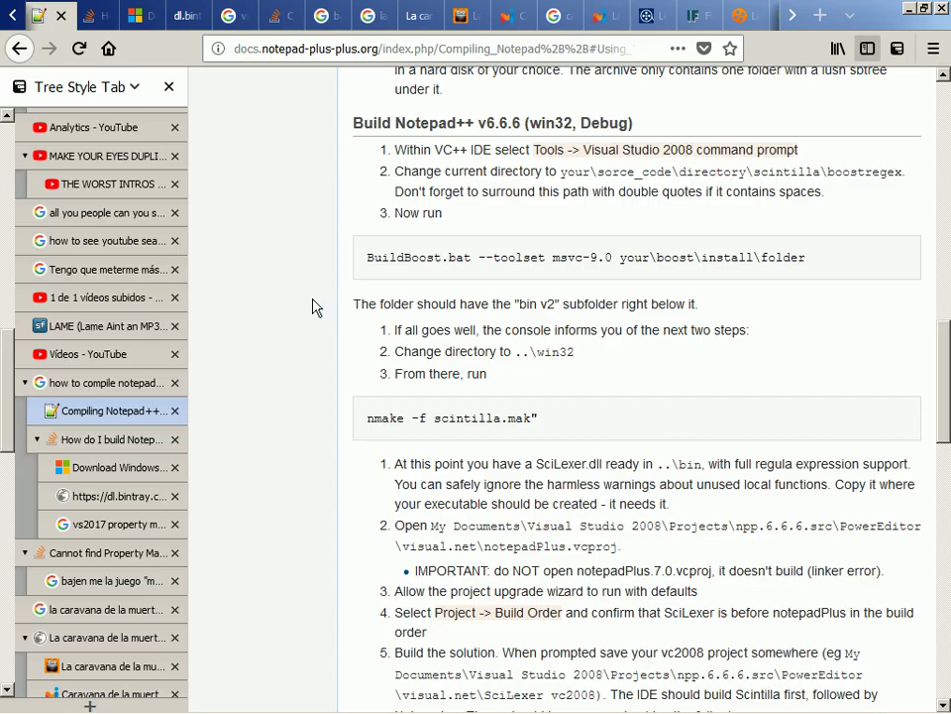
key(alt+Tab)
key(alt+Tab)
scroll(315, 307, up, 1)
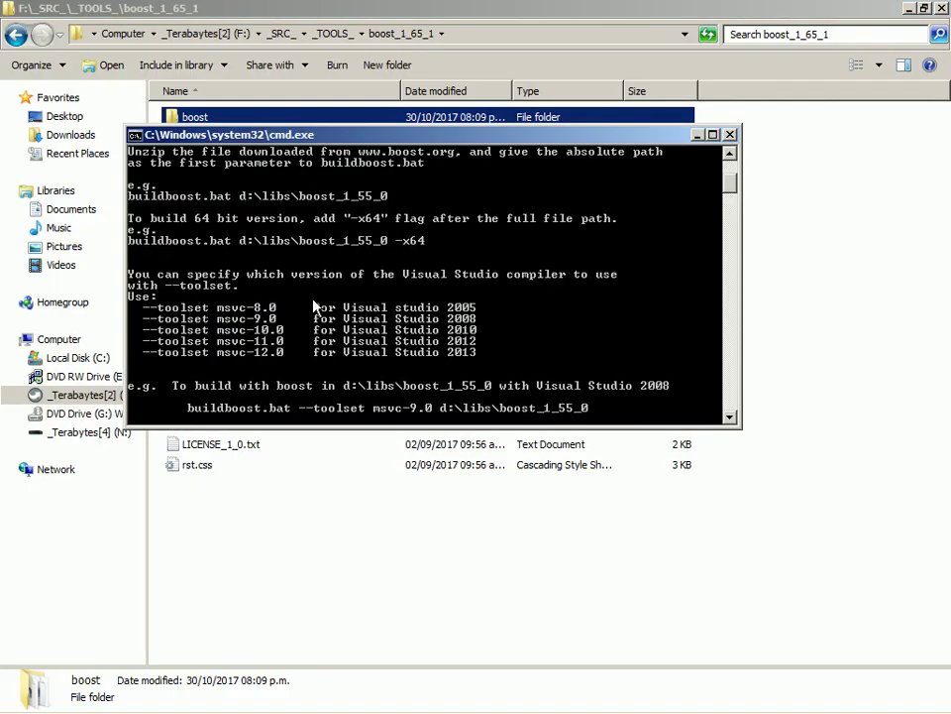
scroll(313, 306, up, 3)
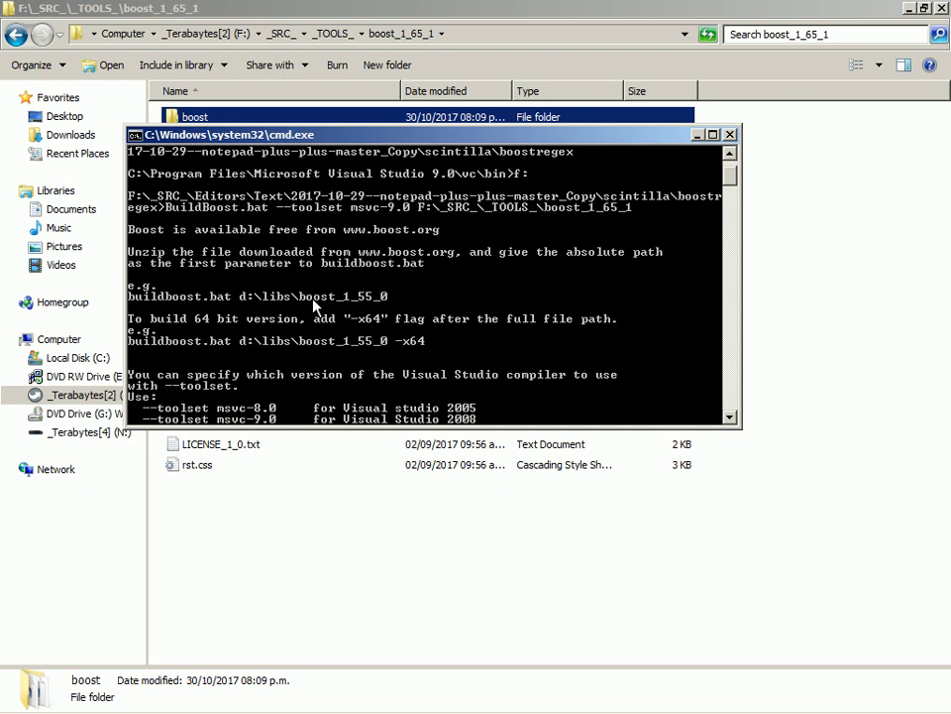
Cut the boost_1_65_1.zip archive in F:\_SRC_\Editors\Text and return to F:\_SRC_.
key(alt+Tab)
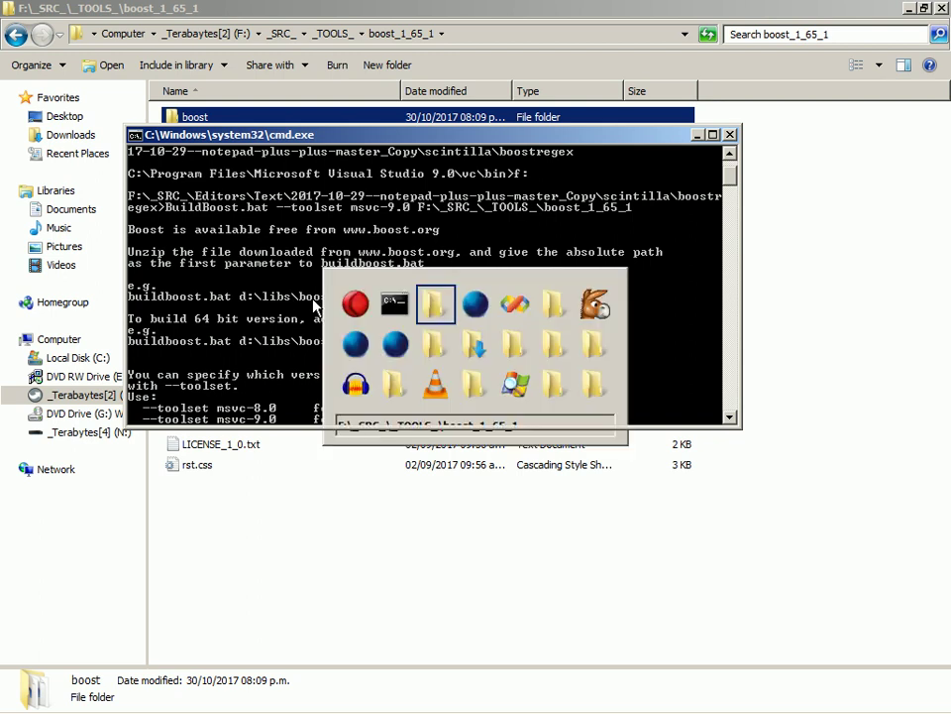
key(BackSpace)
key(BackSpace)
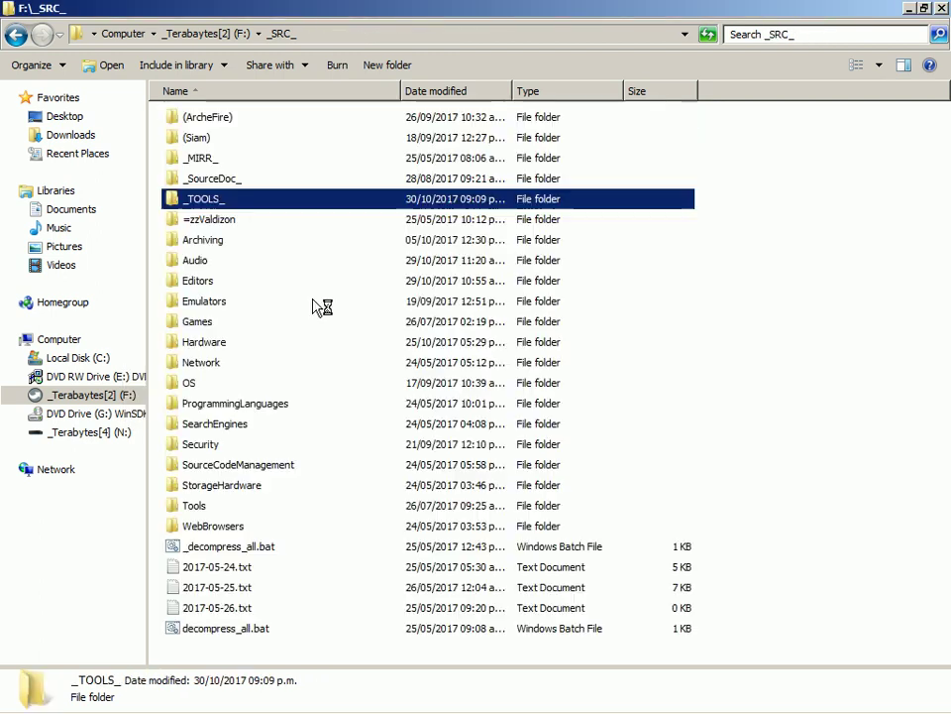
key(Down)
key(n)
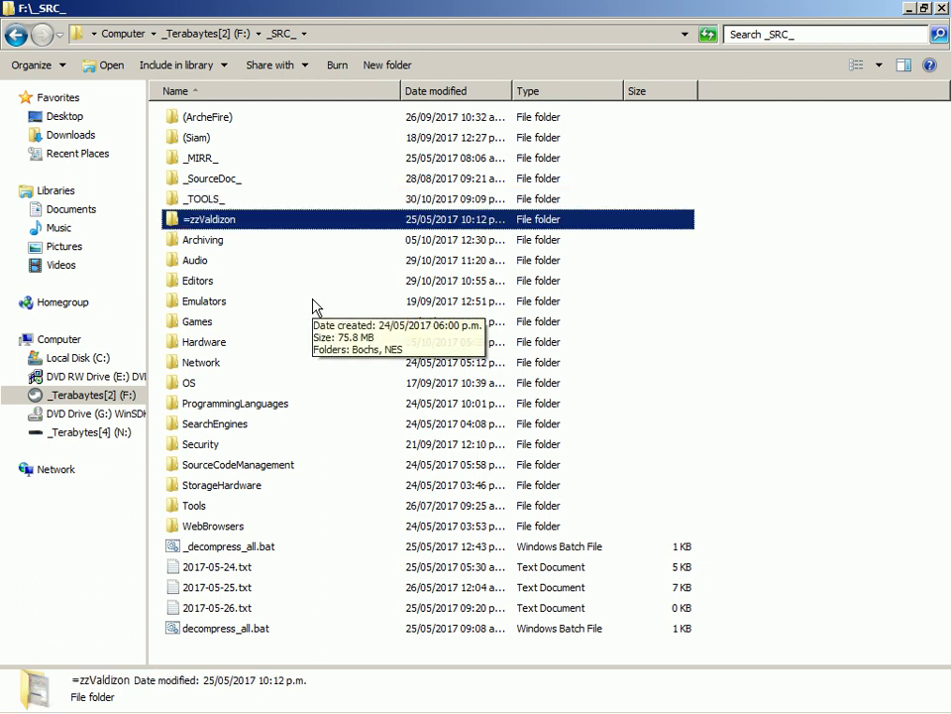
key(e)
key(Return)
key(t)
key(Return)
key(Down)
key(Down)
key(Down)
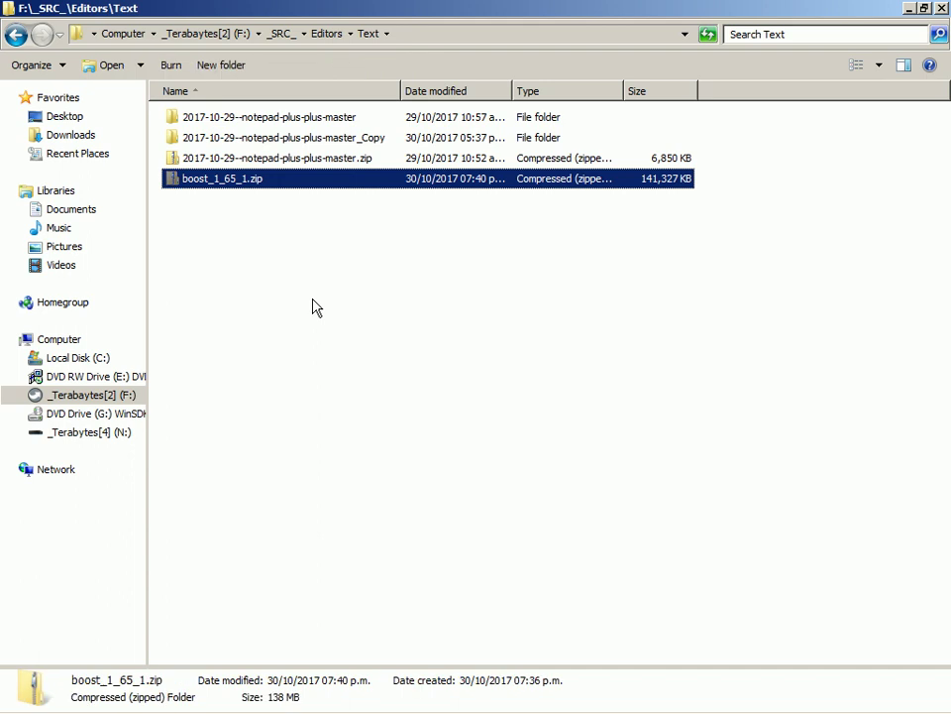
key(BackSpace)
key(BackSpace)
key(Up)
key(Up)
key(Up)
key(Up)
key(Down)
key(e)
key(Return)
key(Return)
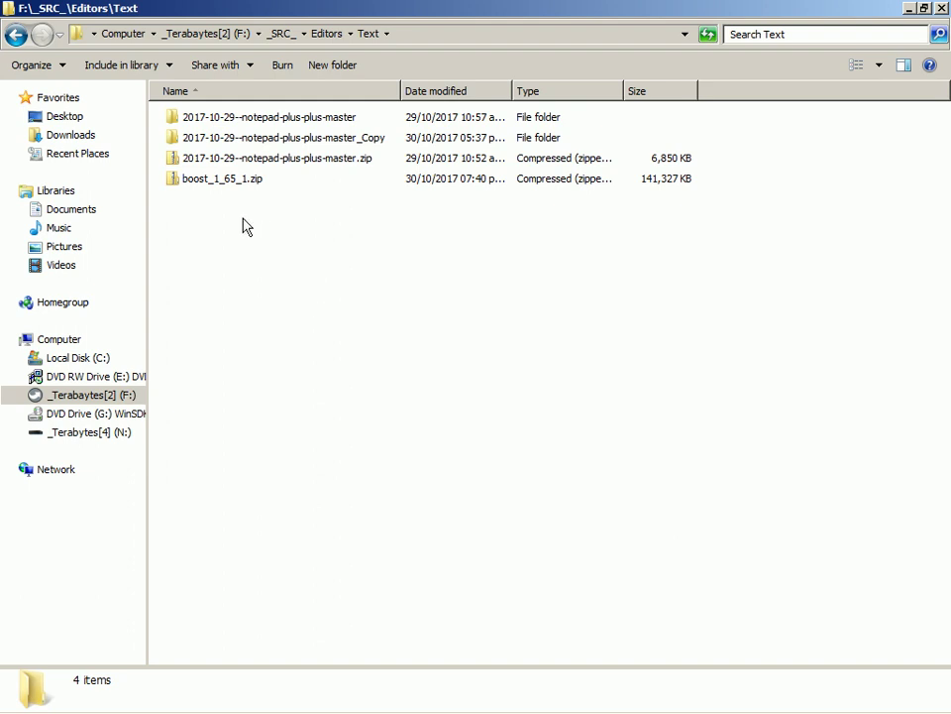
key(BackSpace)
key(BackSpace)
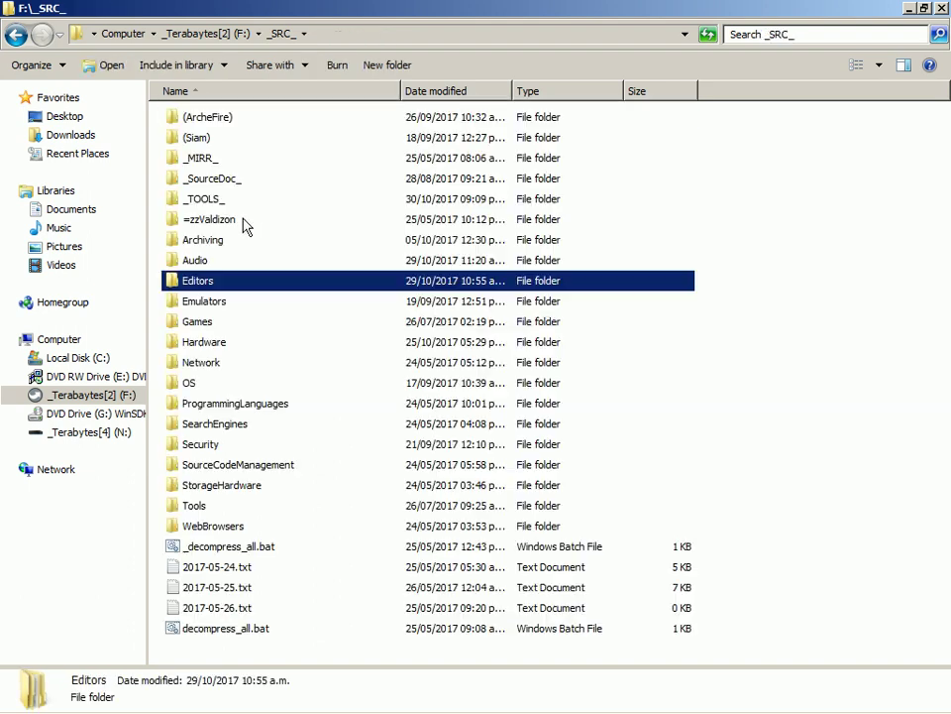
Open F:\_SRC_\_TOOLS_ and paste the boost_1_65_1.zip archive beside the extracted Boost folder.
key(Up)
key(Up)
key(Up)
key(Up)
key(Return)
key(Down)
key(Down)
key(Up)
key(Down)
key(ctrl+space)
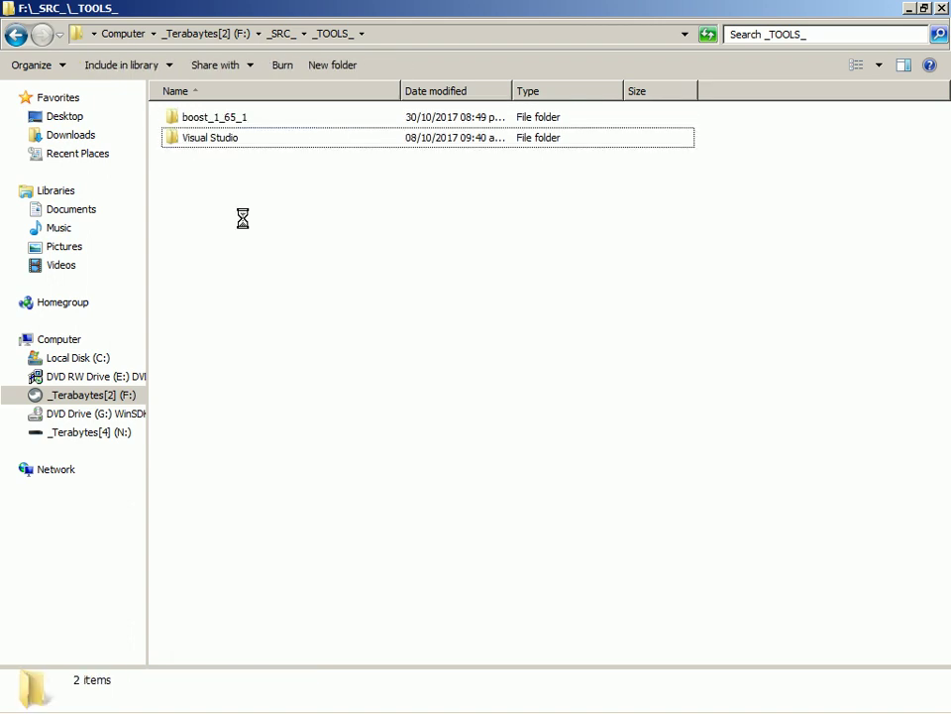
key(ctrl+v)
Run "BuildBoost.bat --toolset msvc-9.0 F:\_SRC_\_TOOLS_\boost_1_65_1.zip" in the command prompt.
key(alt+Tab)
key(Up)
text(.zip)
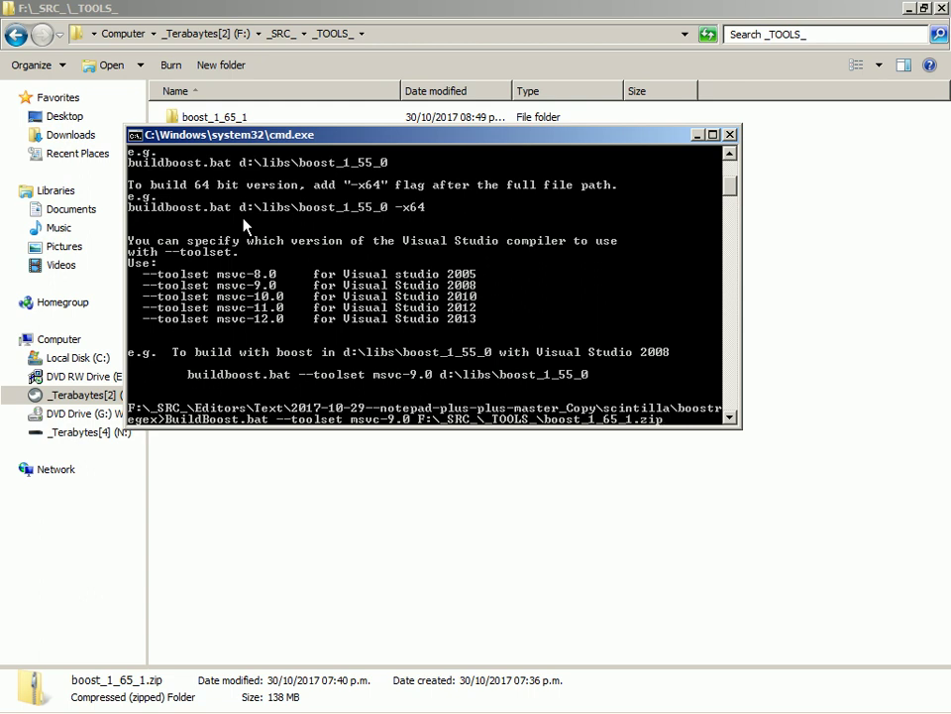
key(alt+Tab)
key(alt+Tab)
key(Escape)
key(Up)
key(Return)
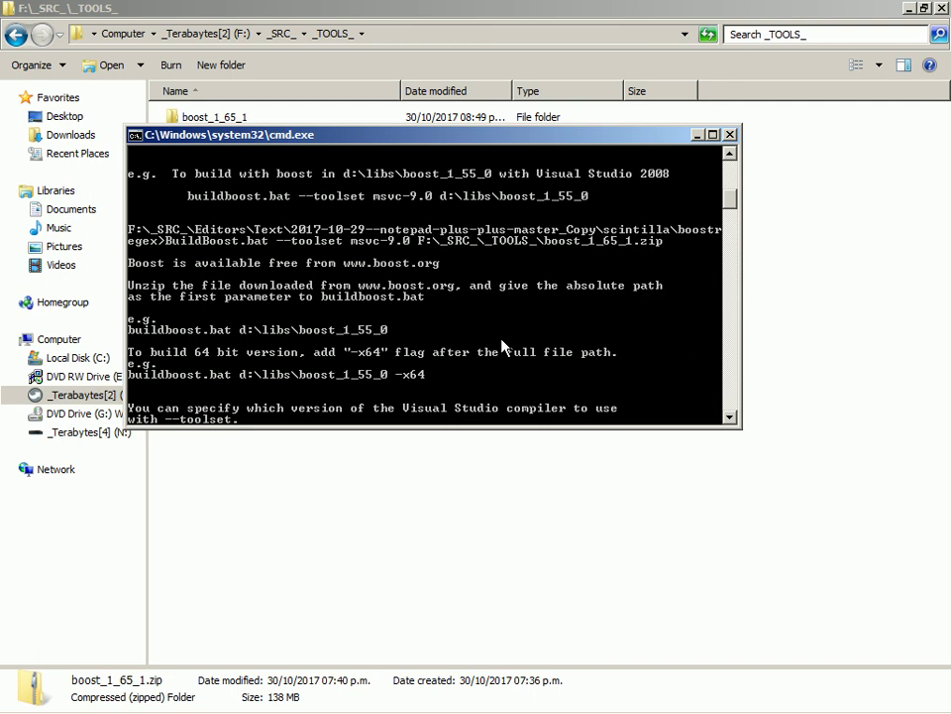
Try to run "zBuildBoost.bat --toolset msvc-9.0 F:\_SRC_\_TOOLS_\boost_1_65_1" in the command prompt.
key(Up)
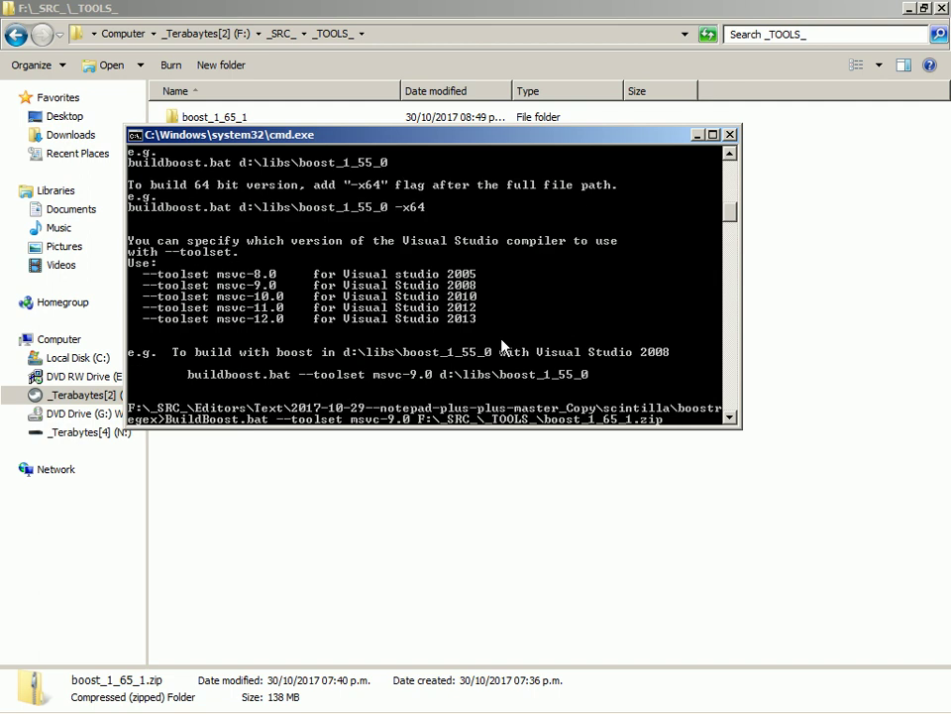
key(BackSpace)
key(BackSpace)
key(BackSpace)
key(BackSpace)
key(ctrl+Left)
key(ctrl+Left)
key(ctrl+Left)
key(ctrl+Left)
key(ctrl+Left)
key(Home)
text(z)
key(Return)
Run "BuildBoost.bat F:\_SRC_\_TOOLS_\boost_1_65_1 --toolset msvc-9.0", with the Boost path given before the toolset option.
key(Up)
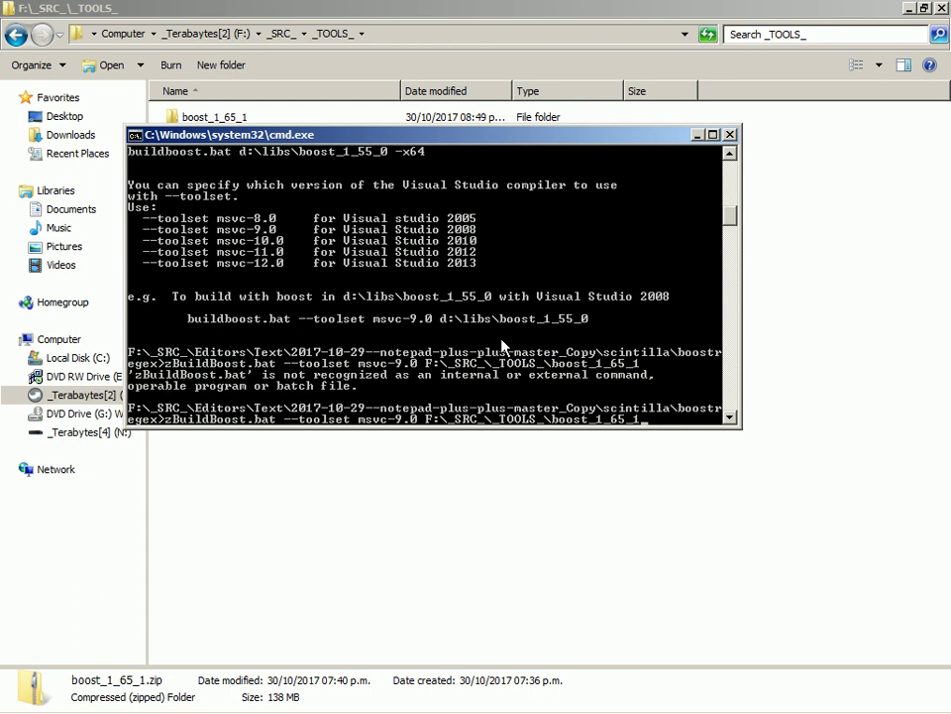
key(Home)
key(Delete)
key(ctrl+Right)
key(ctrl+Right)
key(BackSpace)
key(BackSpace)
key(BackSpace)
key(BackSpace)
key(BackSpace)
key(BackSpace)
key(BackSpace)
key(BackSpace)
key(BackSpace)
key(BackSpace)
key(BackSpace)
key(Delete)
key(Delete)
key(Delete)
key(Delete)
key(Delete)
key(Delete)
key(Delete)
key(Delete)
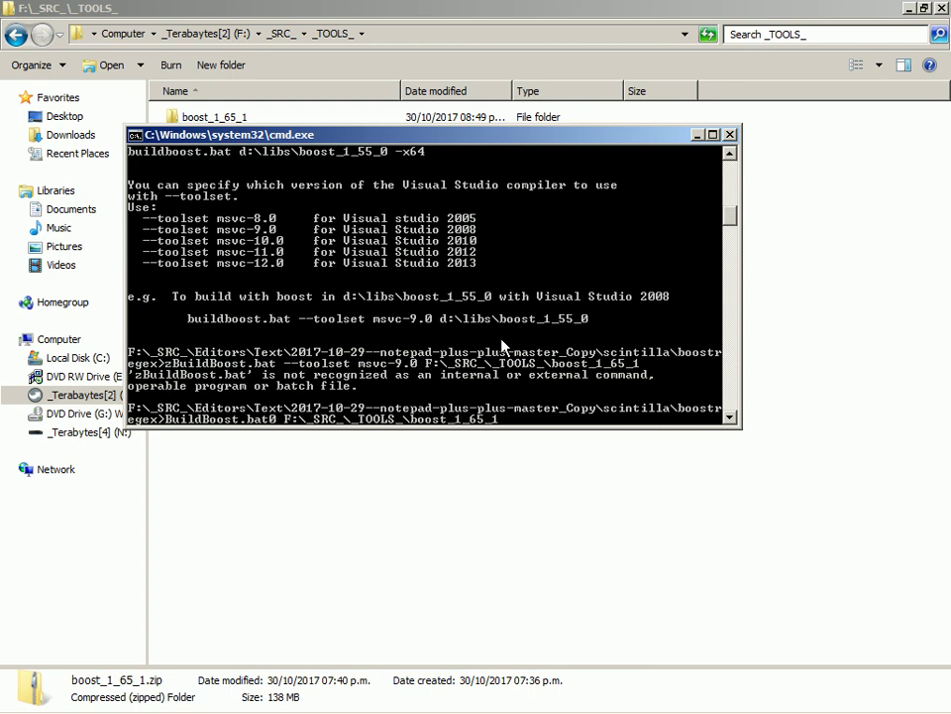
key(End)
text(-)
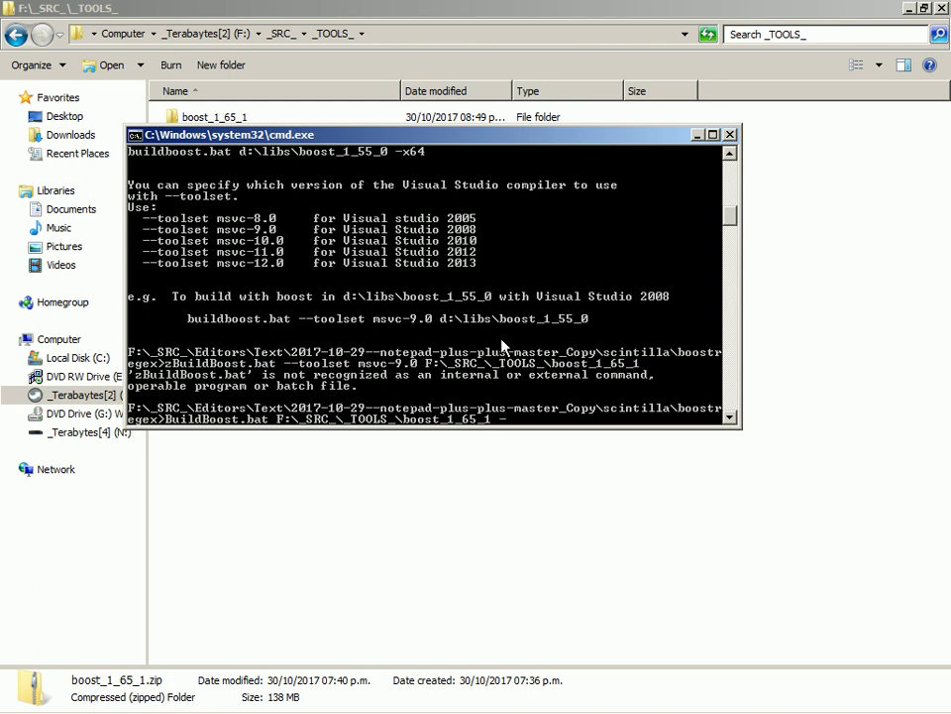
text(-toolset msvc-9.0)
key(Return)
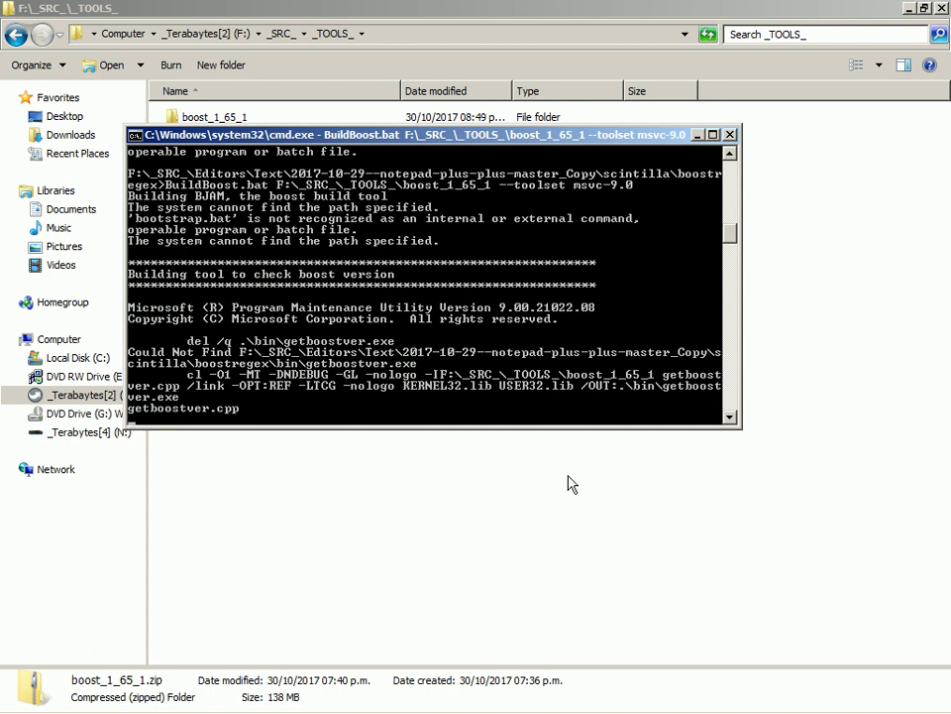
Inspect the scintilla\bin folder under F:\_SRC_\Editors\Text\2017-10-29--notepad-plus-plus-master_Copy in the file explorer, then return to scintilla.
key(BackSpace)
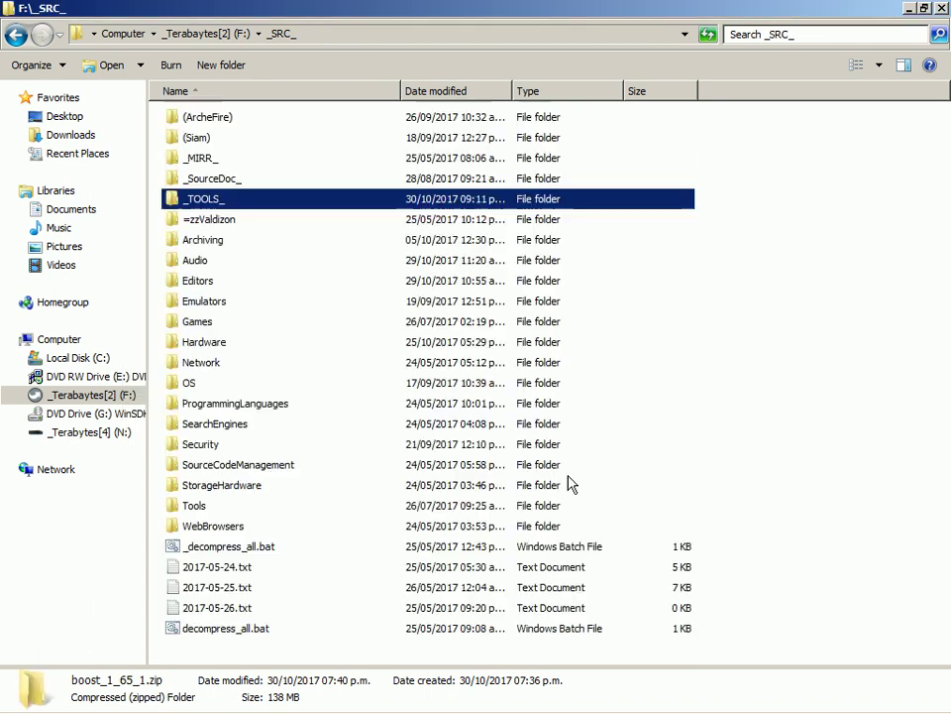
key(Down)
key(Down)
key(Down)
key(Down)
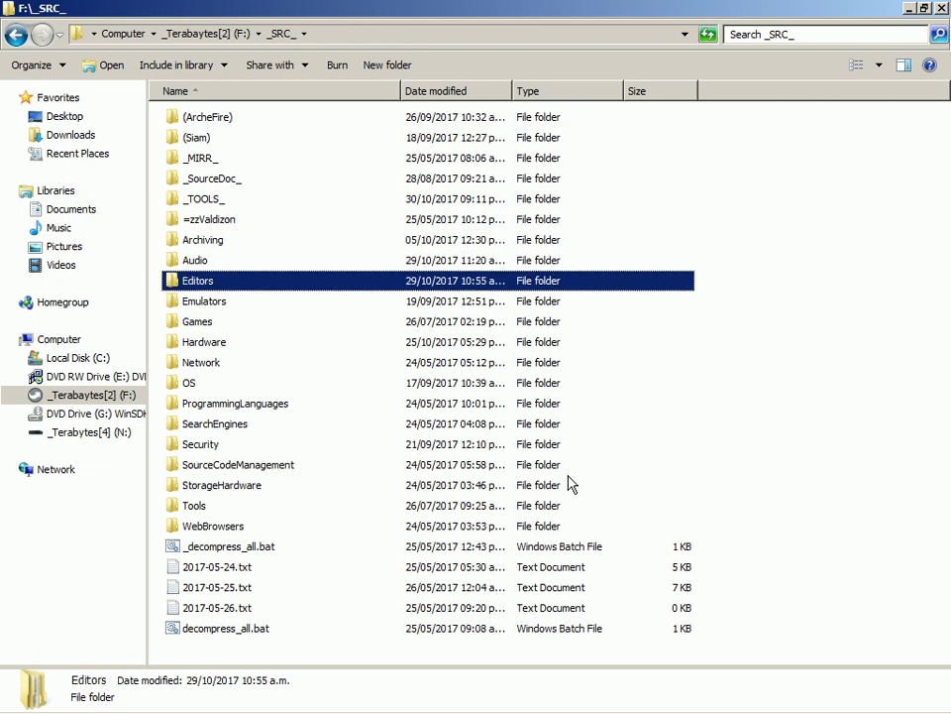
key(Return)
key(Return)
key(Down)
key(Return)
key(Down)
key(Return)
key(Down)
key(Up)
key(Return)
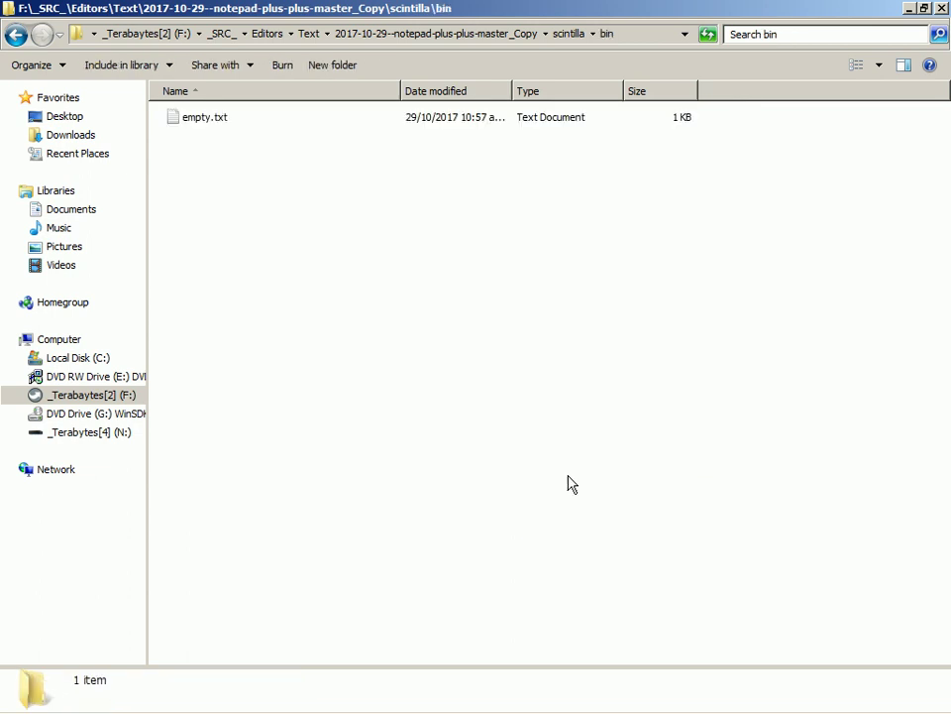
key(BackSpace)
Consult the wiki's Scintilla build steps in the browser, recheck scintilla\bin and open the scintilla\win32 folder.
key(alt+Tab)
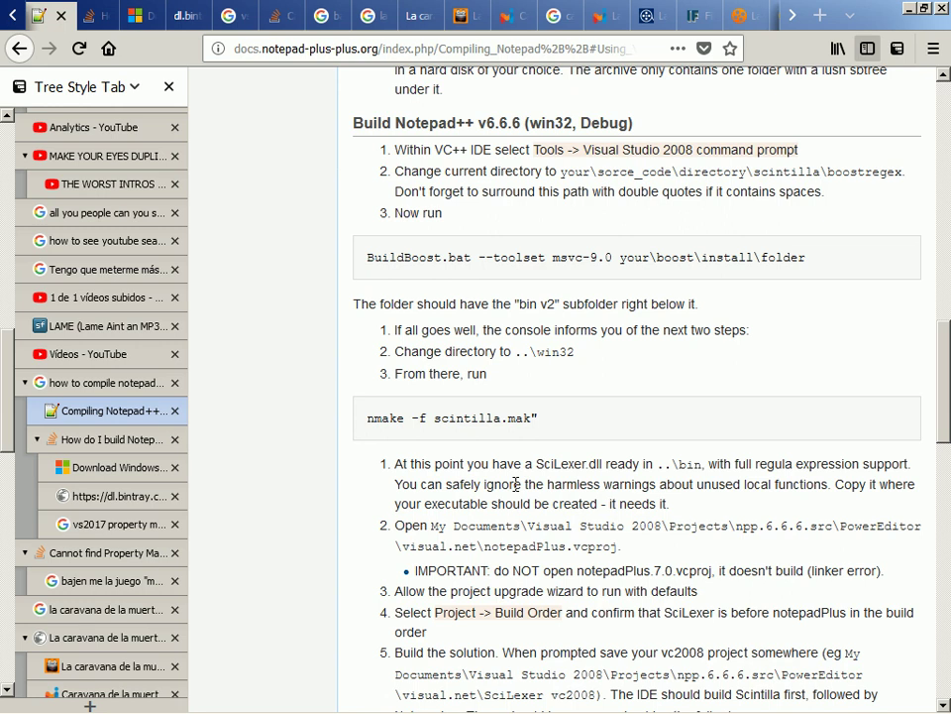
key(alt+Tab)
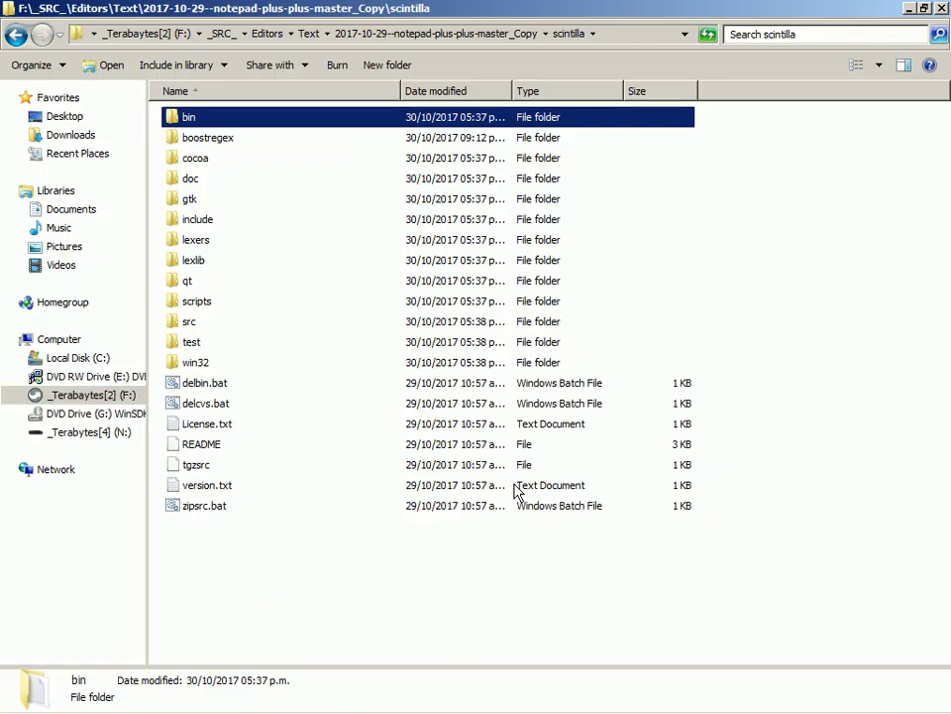
key(Return)
key(BackSpace)
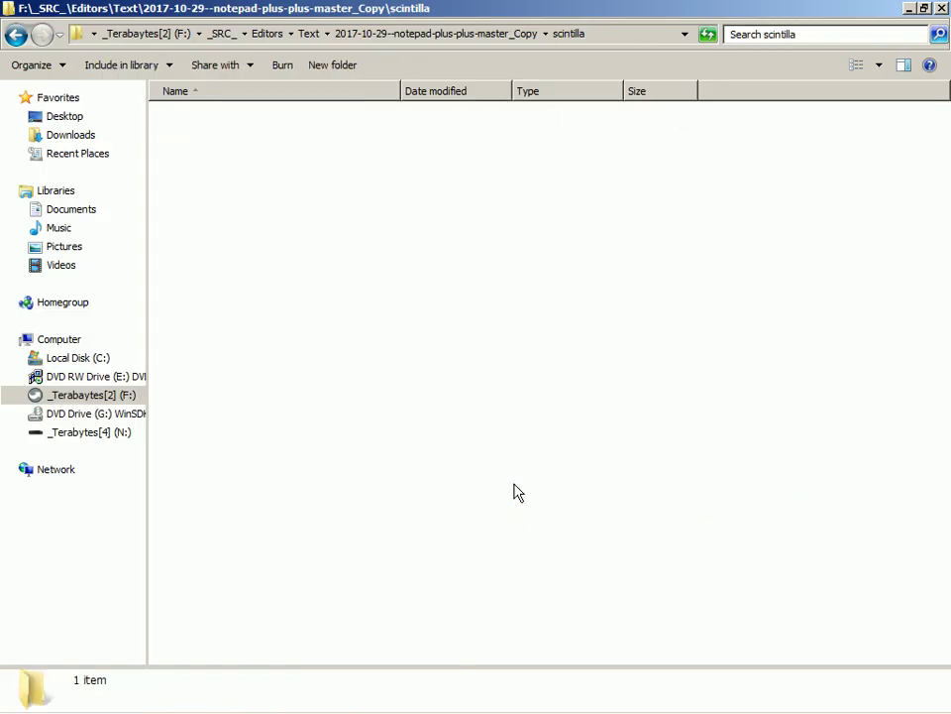
key(t)
key(w)
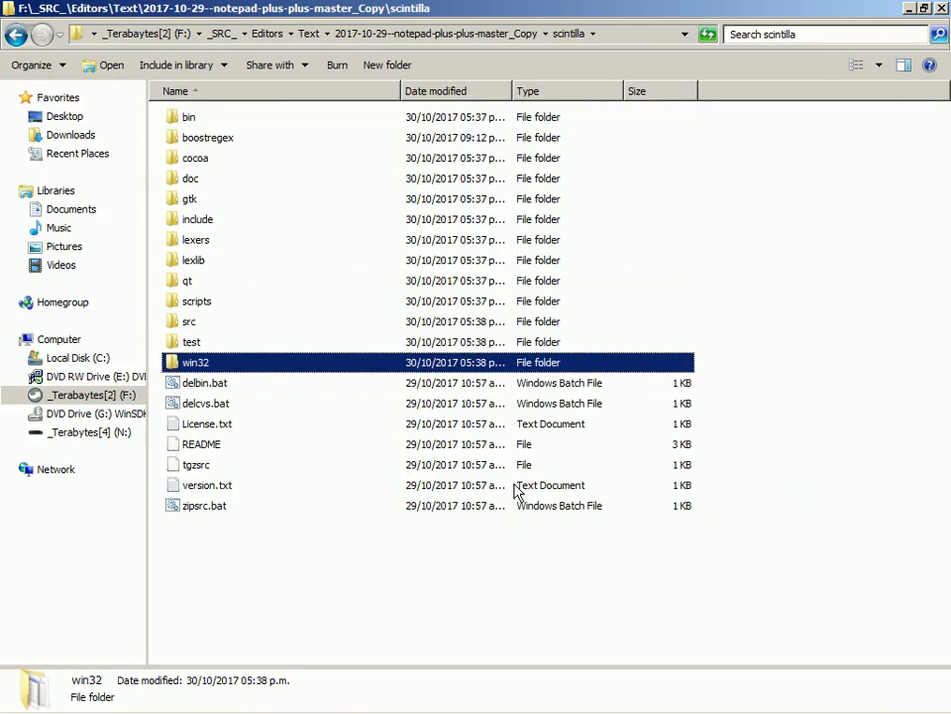
key(Return)
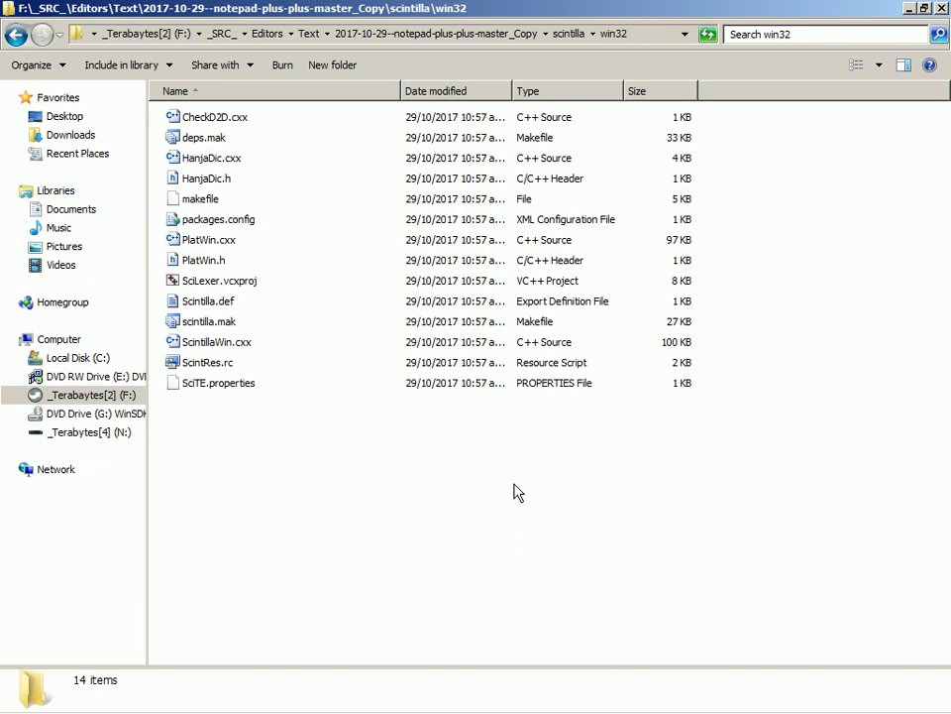
Switch to the command prompt and read through the BuildBoost.bat output.
key(alt+Tab)
key(alt+Tab)
key(alt+Tab)
key(Tab)
key(Tab)
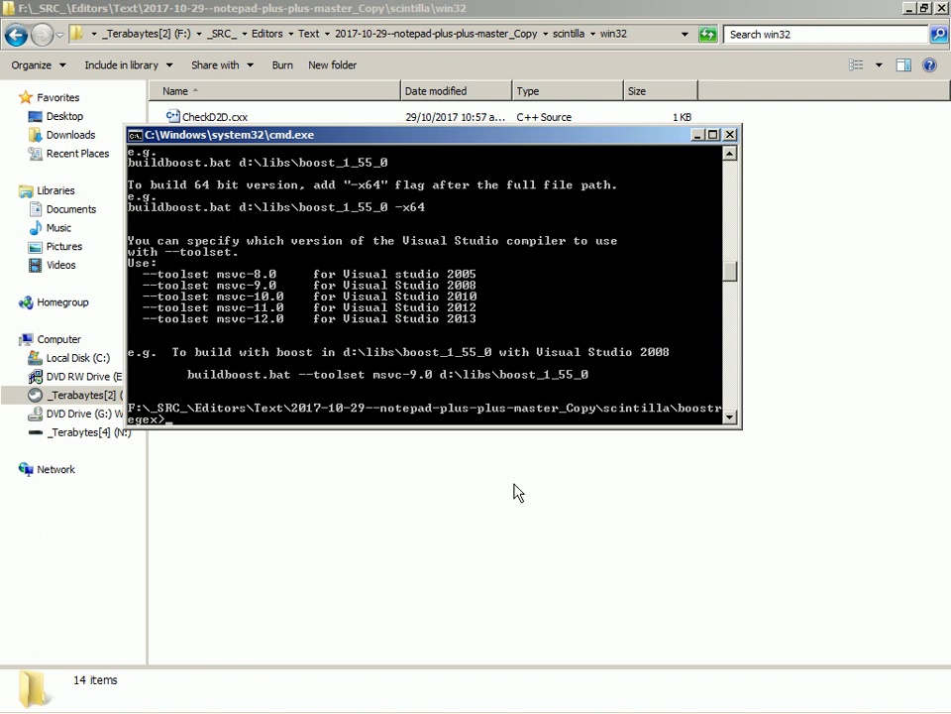
scroll(515, 492, up, 5)
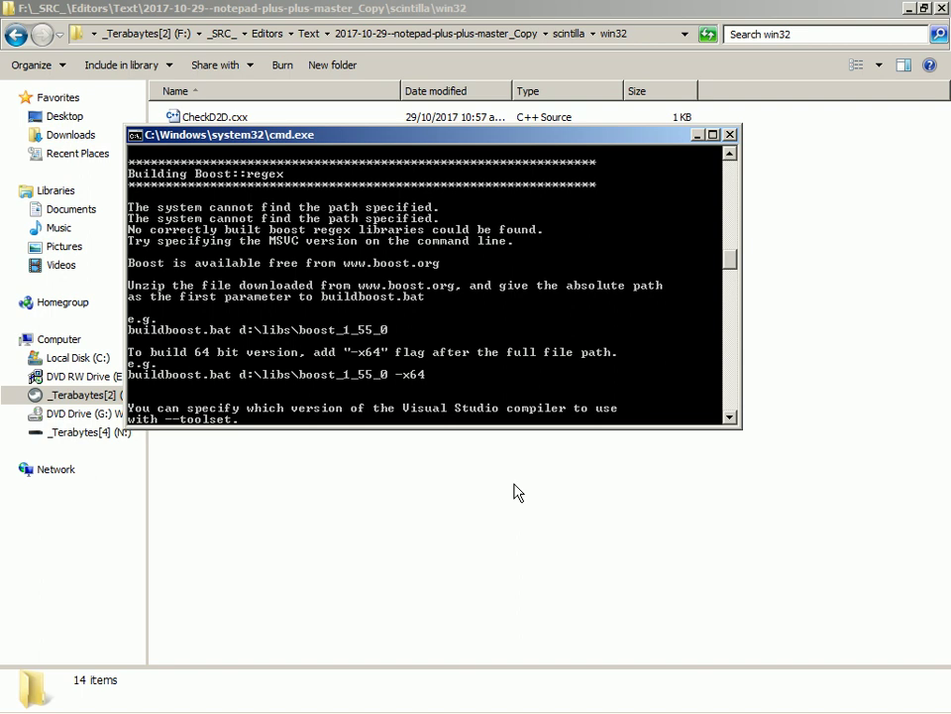
scroll(516, 492, up, 2)
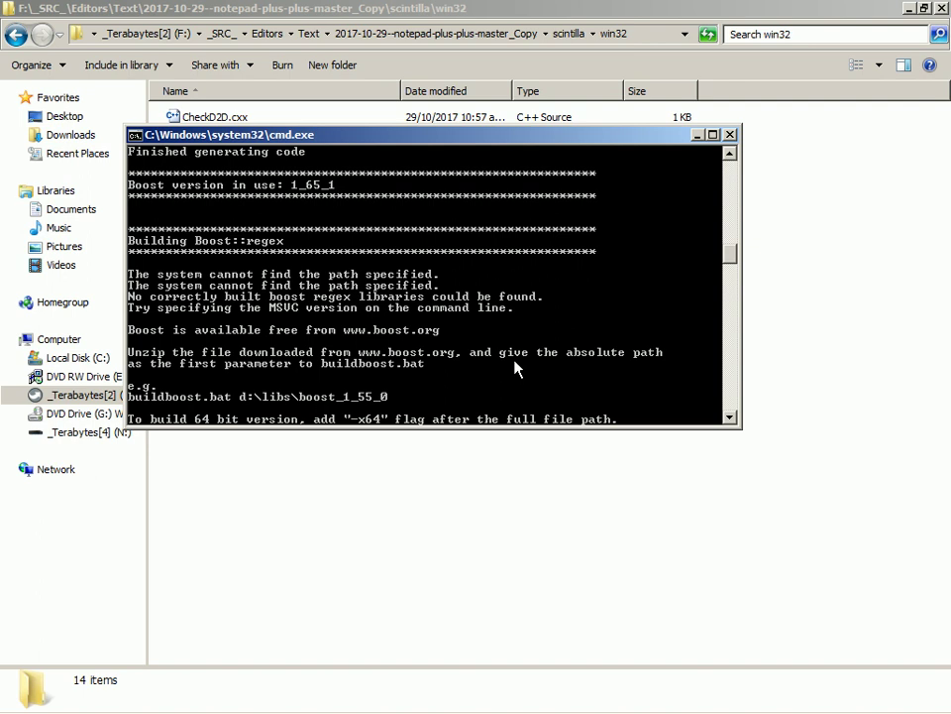
Try to rerun "zBuildBoost.bat --toolset msvc-9.0 F:\_SRC_\_TOOLS_\boost_1_65_1" from the command history.
key(Up)
key(Up)
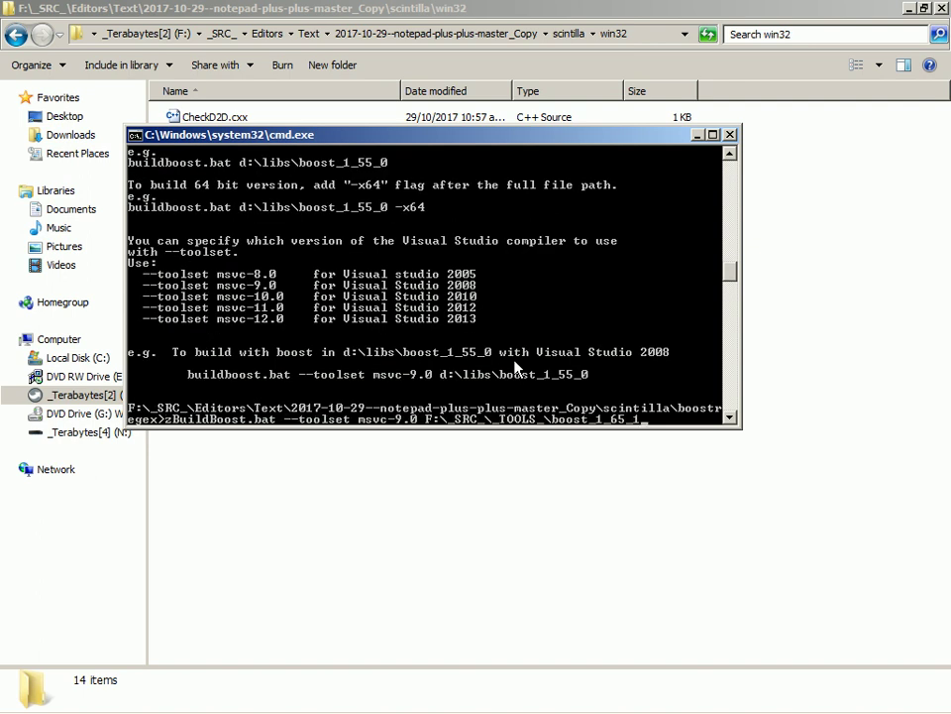
key(Return)
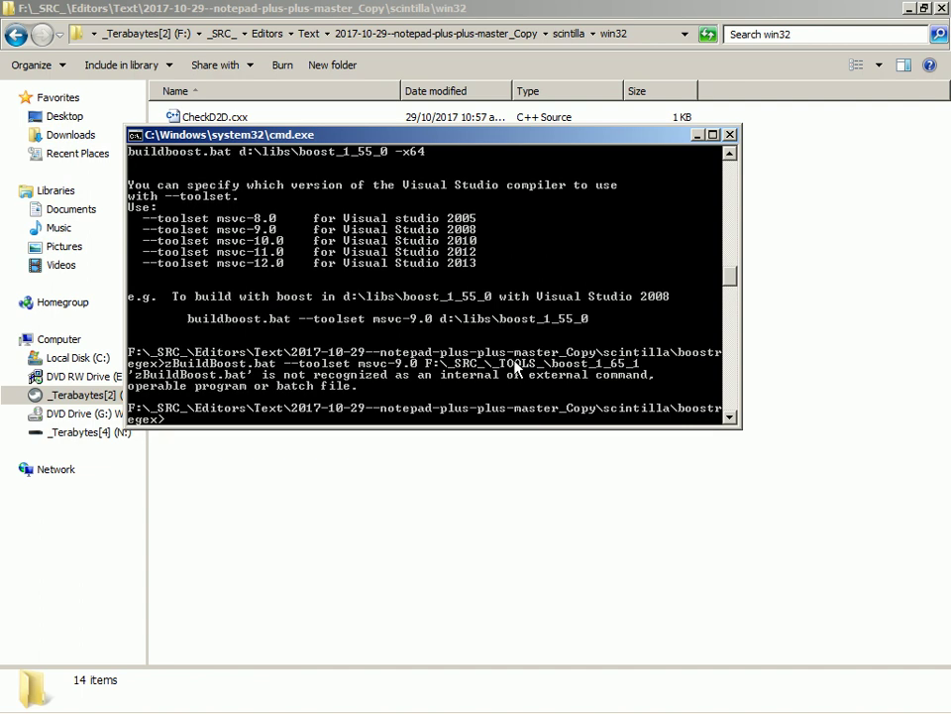
Rerun "BuildBoost.bat F:\_SRC_\_TOOLS_\boost_1_65_1 --toolset msvc-9.0" and read through its output.
key(Up)
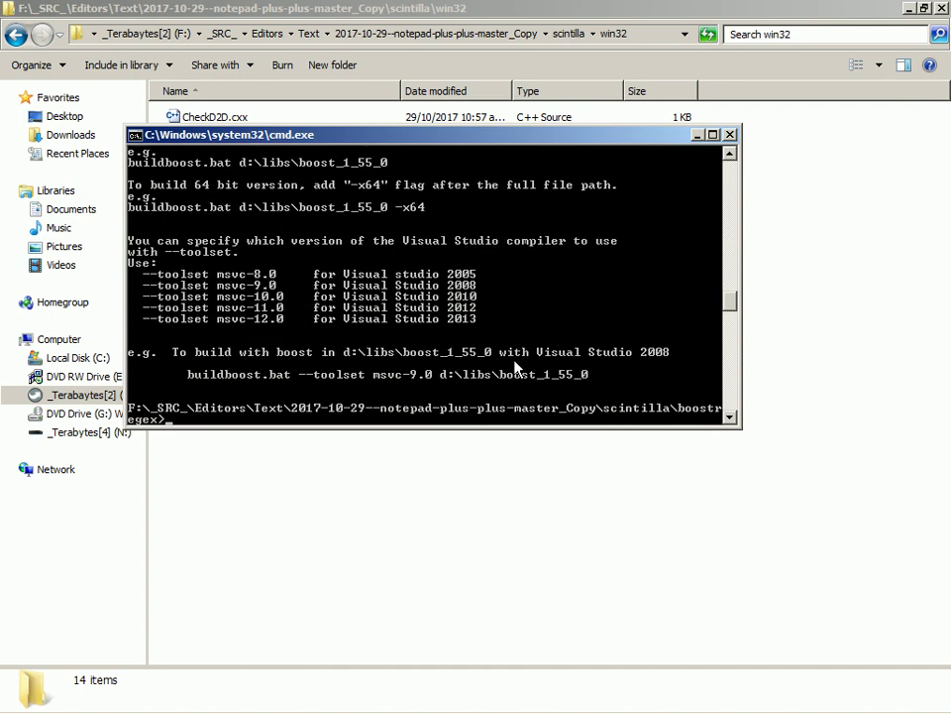
scroll(514, 367, down, 1)
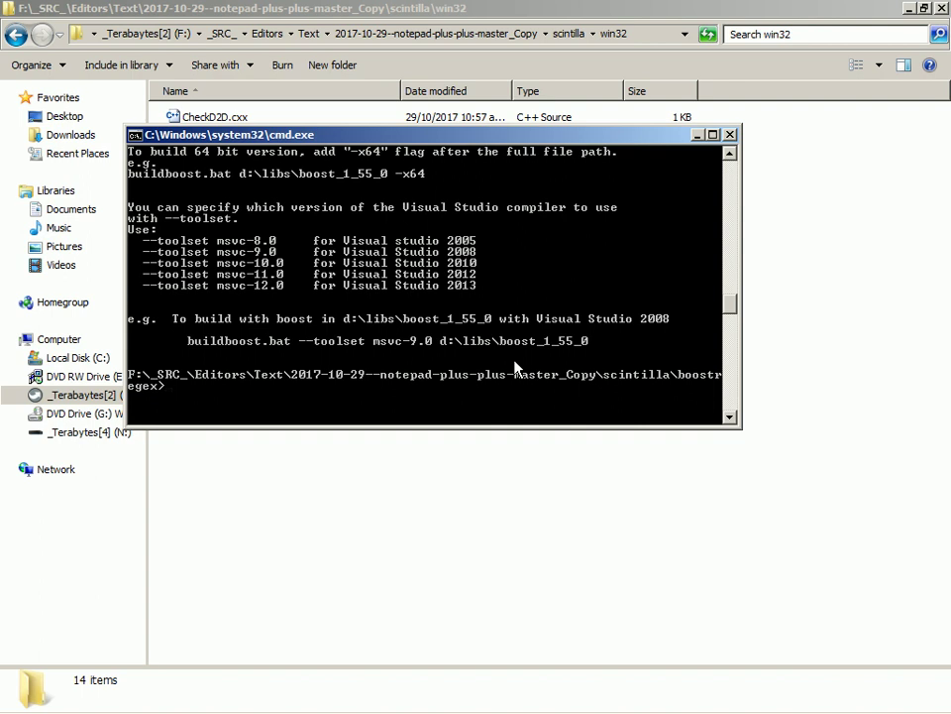
key(Up)
key(Up)
key(Up)
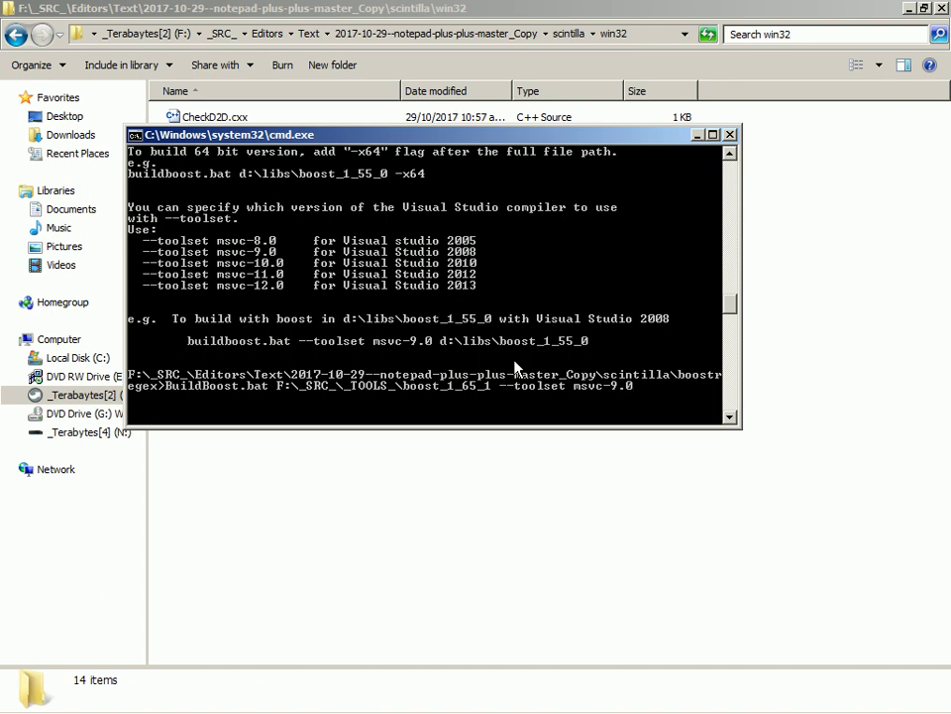
key(Return)
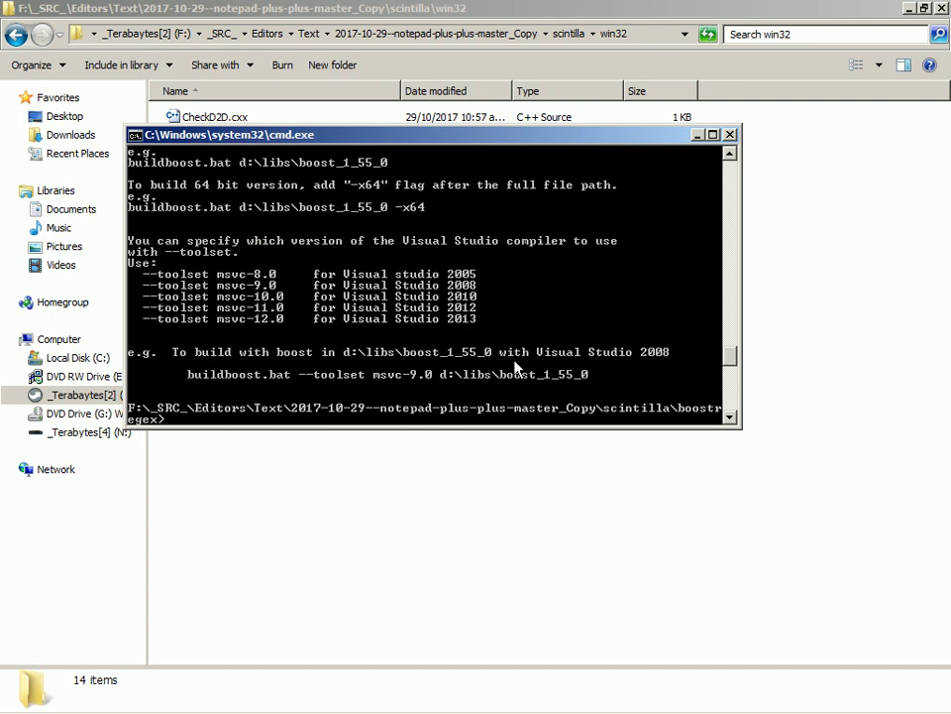
scroll(514, 362, up, 2)
scroll(515, 368, up, 2)
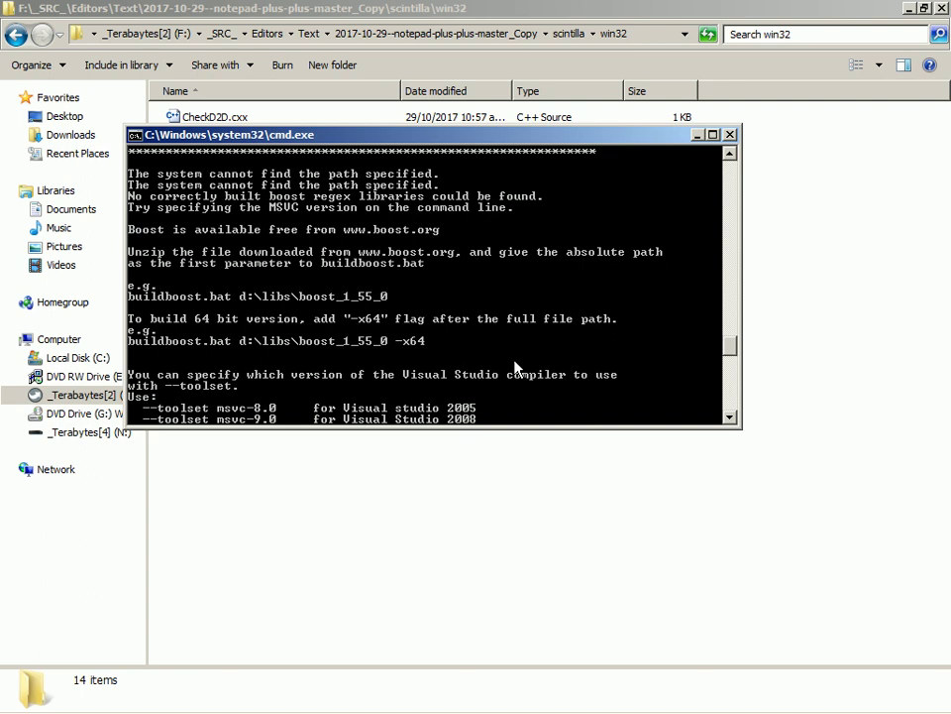
scroll(514, 369, up, 1)
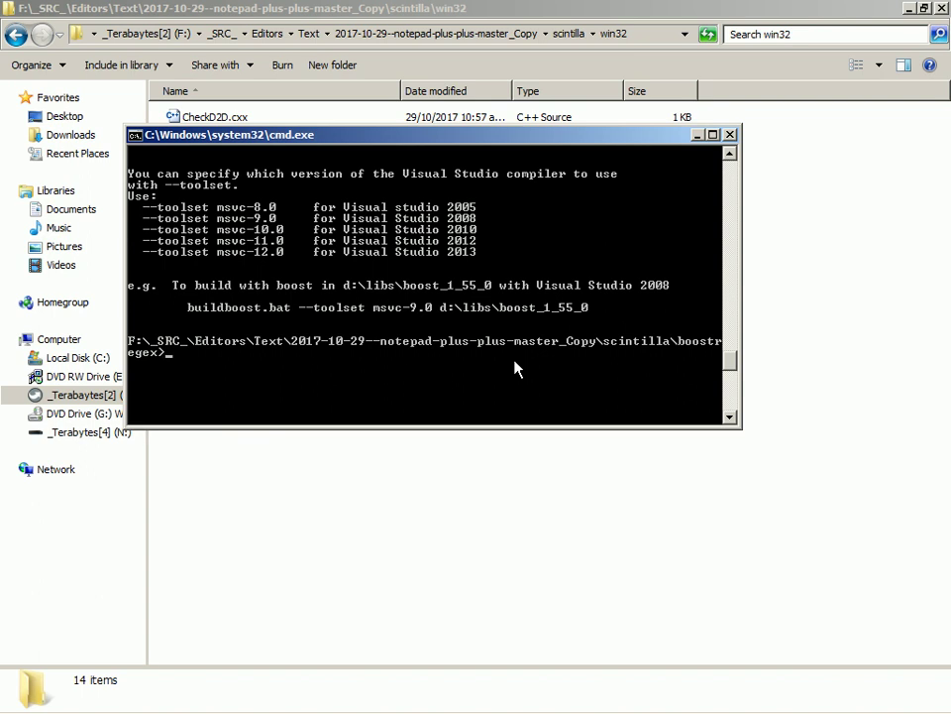
Recall the earlier BuildBoost.bat command lines and review the Boost::regex section of the build output.
right_click(516, 368)
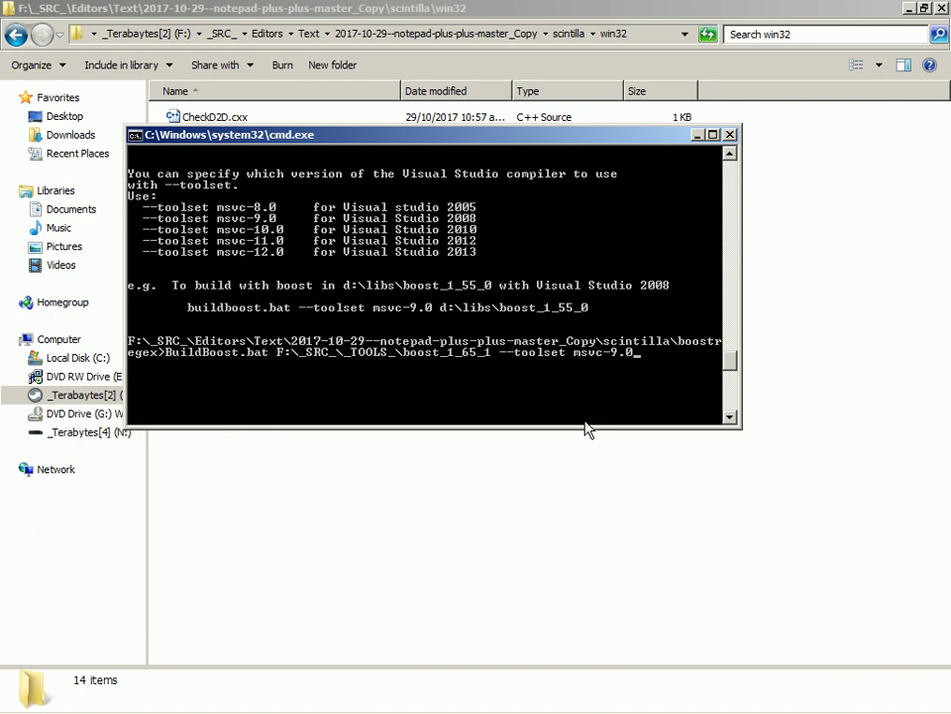
key(Up)
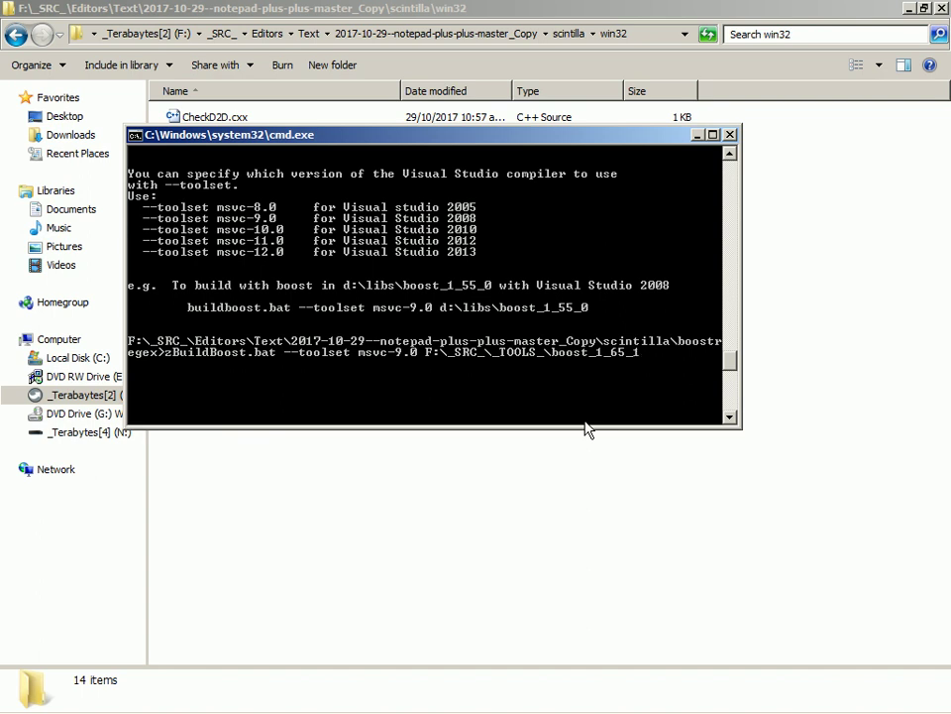
scroll(587, 428, up, 5)
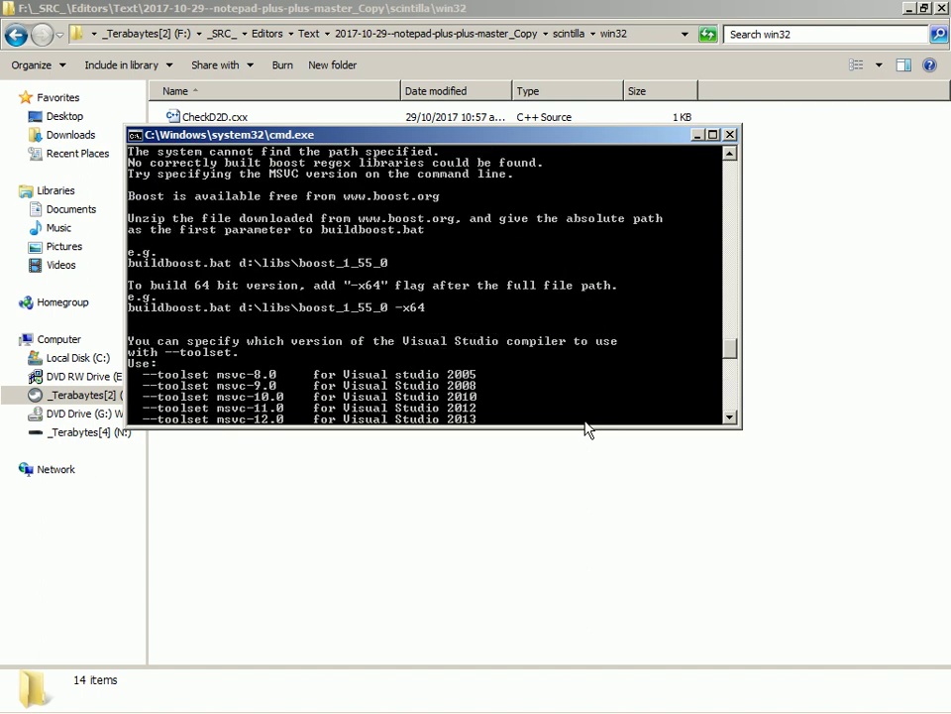
scroll(587, 428, up, 4)
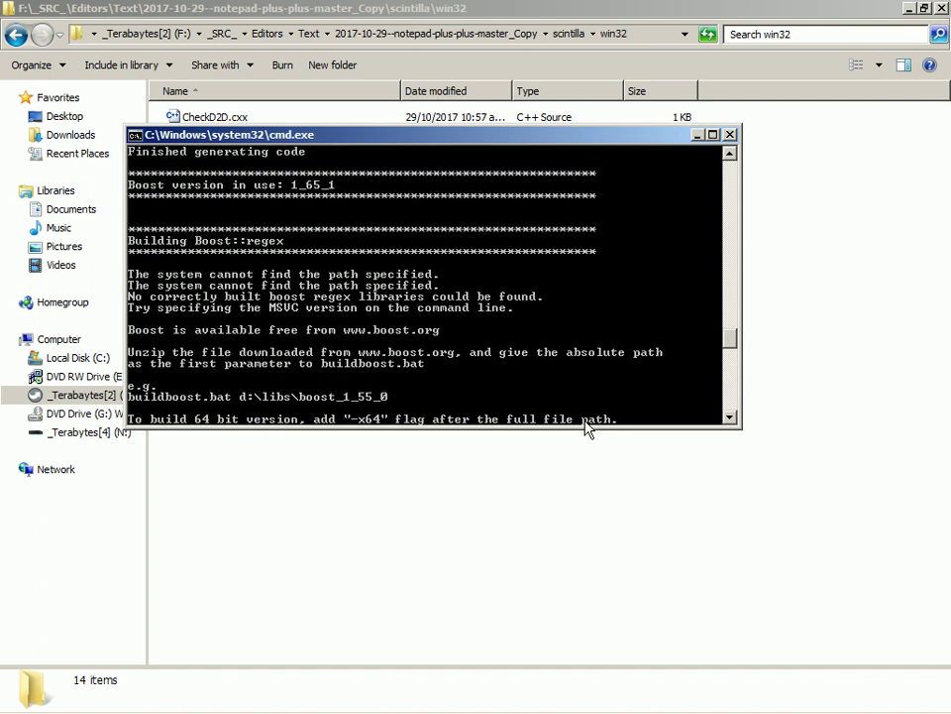
scroll(587, 424, down, 8)
Switch to the browser, find the dl.bintray.com tab among the open pages and open it.
key(alt+Tab)
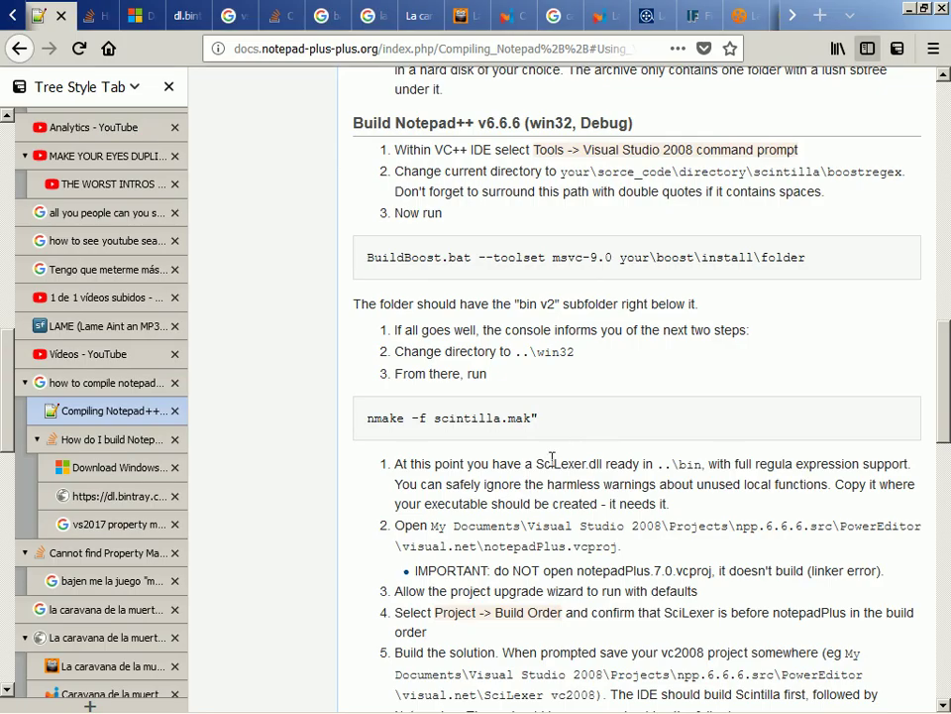
scroll(134, 662, down, 10)
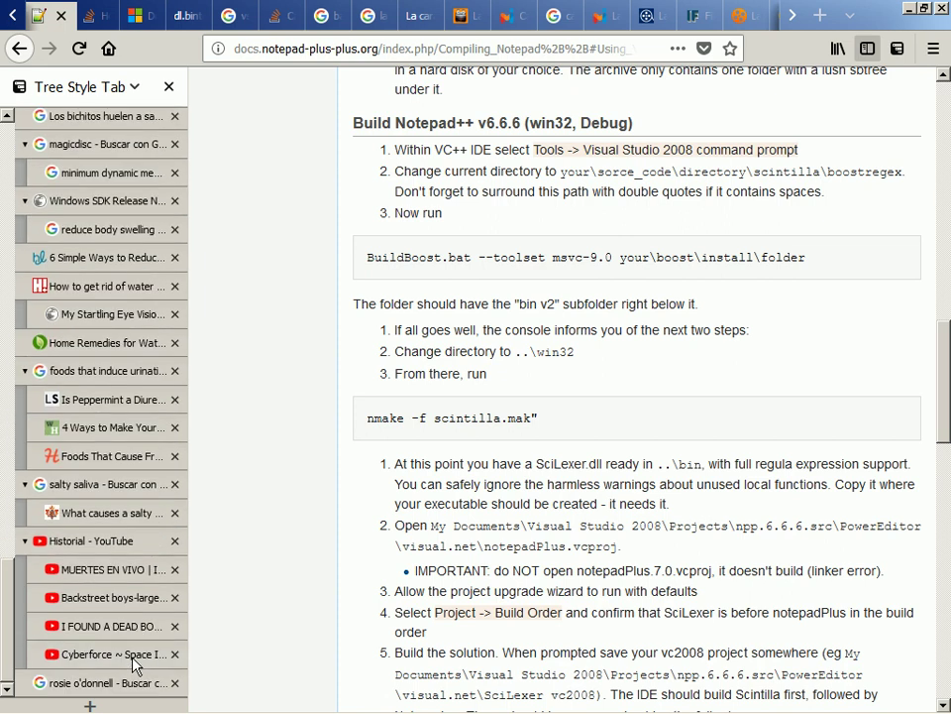
scroll(134, 594, up, 10)
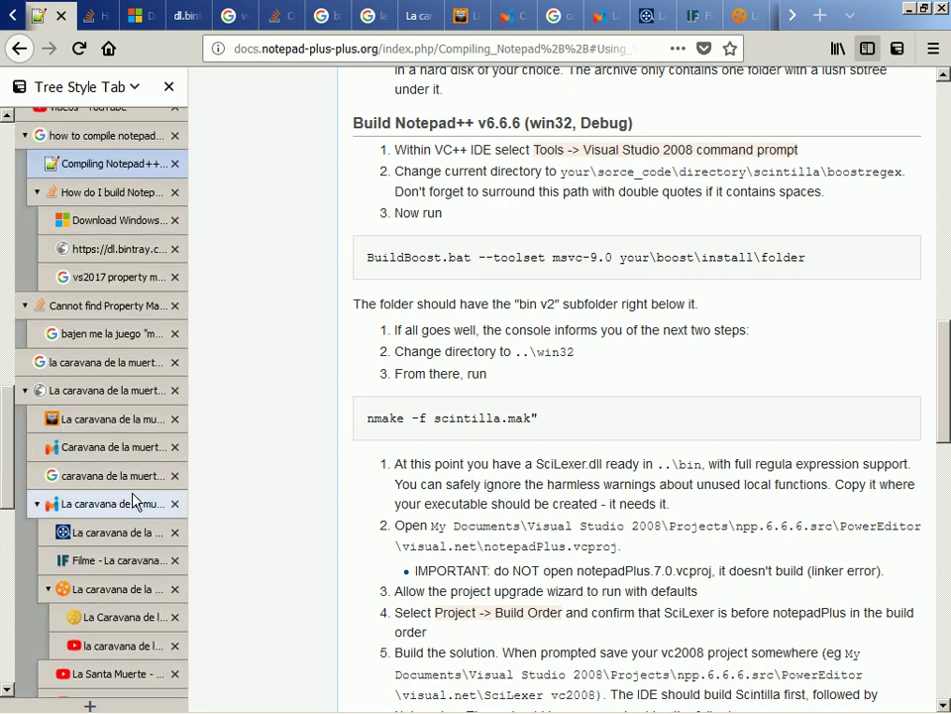
scroll(134, 500, up, 3)
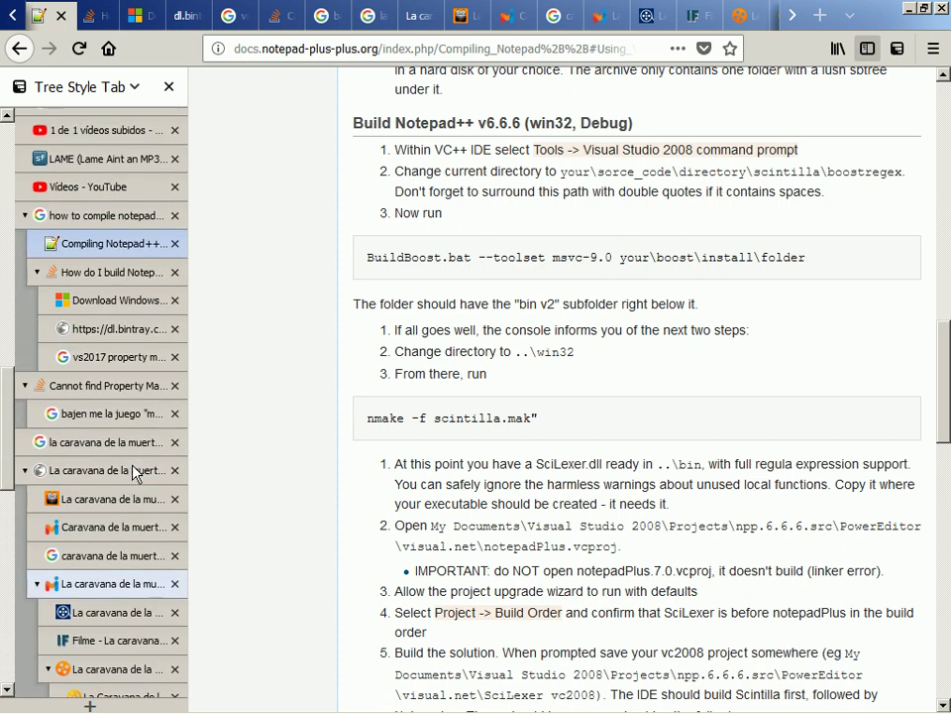
click(134, 333)
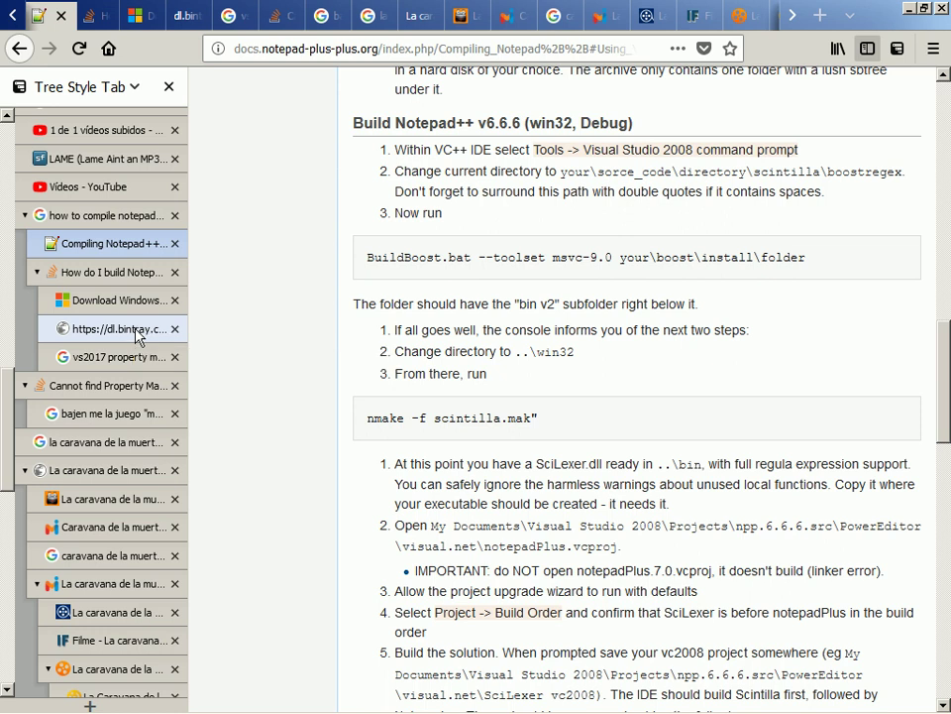
Copy the address of the Boost 1.65.1 source download page and paste it into a new browser tab.
click(474, 48)
click(493, 49)
double_click(506, 48)
click(505, 48)
triple_click(506, 49)
key(ctrl+c)
key(ctrl+t)
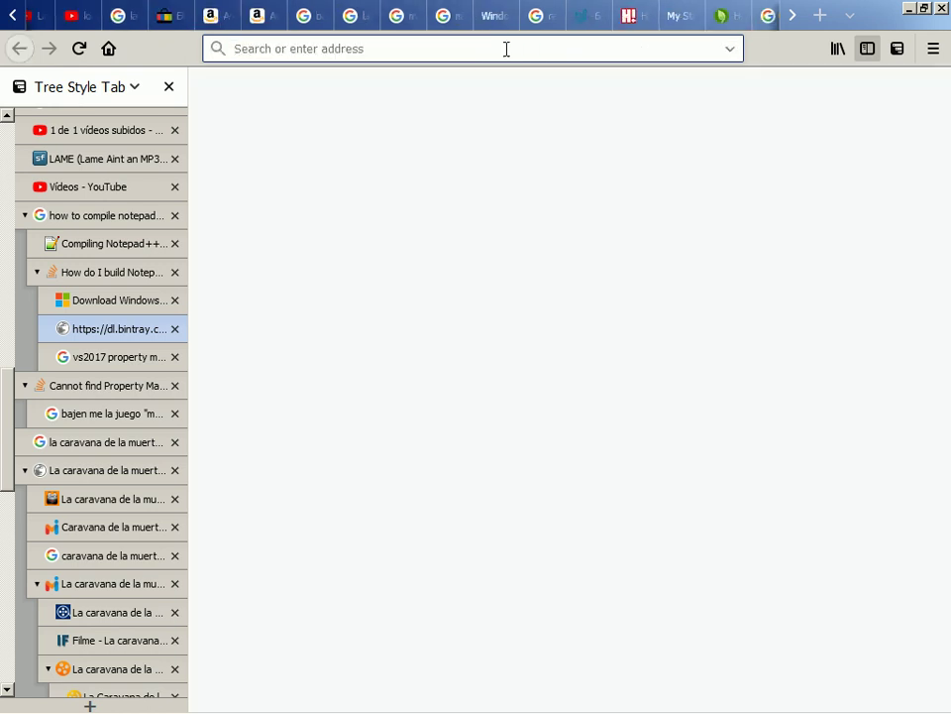
key(ctrl+v)
double_click(505, 49)
key(shift+Left)
key(shift+Left)
key(shift+Left)
key(shift+Left)
key(shift+Left)
key(shift+Left)
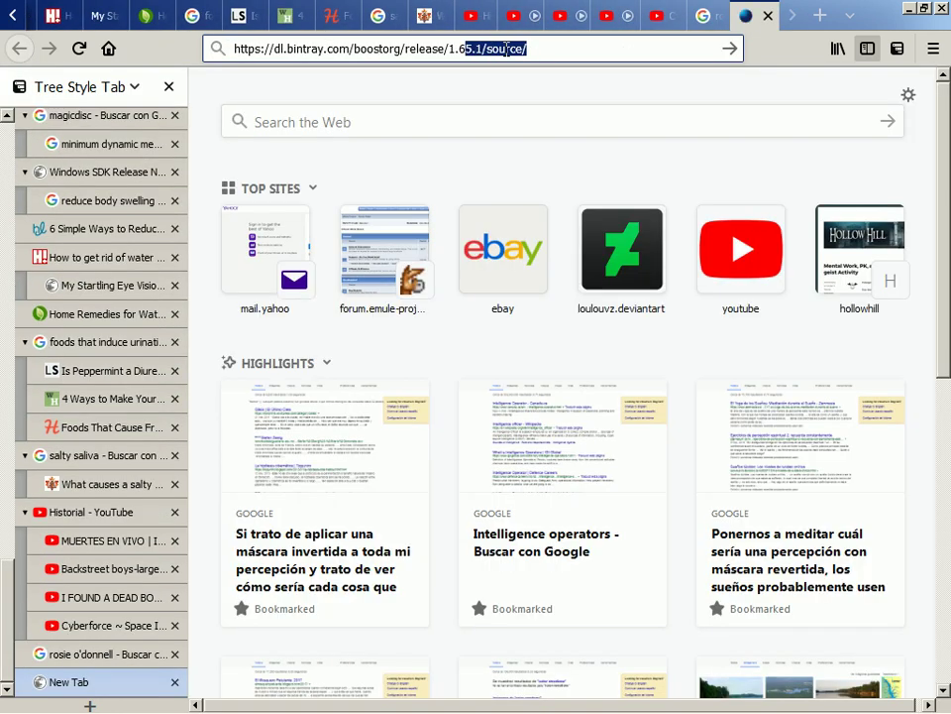
key(BackSpace)
key(Return)
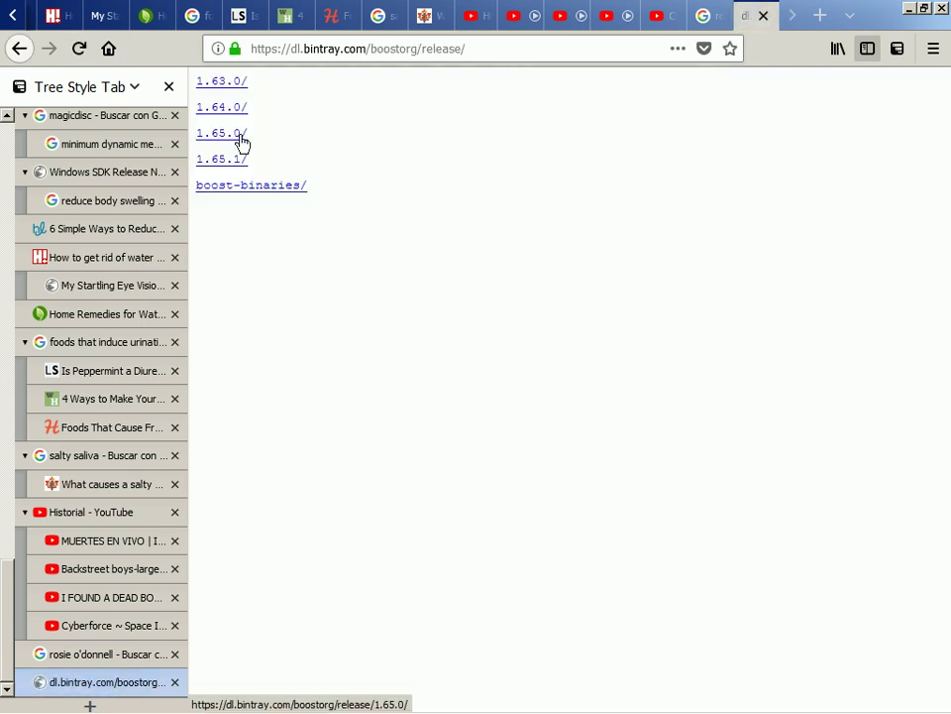
Look through boost-binaries and its 1.63.0 folder, dismiss the binaries download and return to the release listing.
click(266, 190)
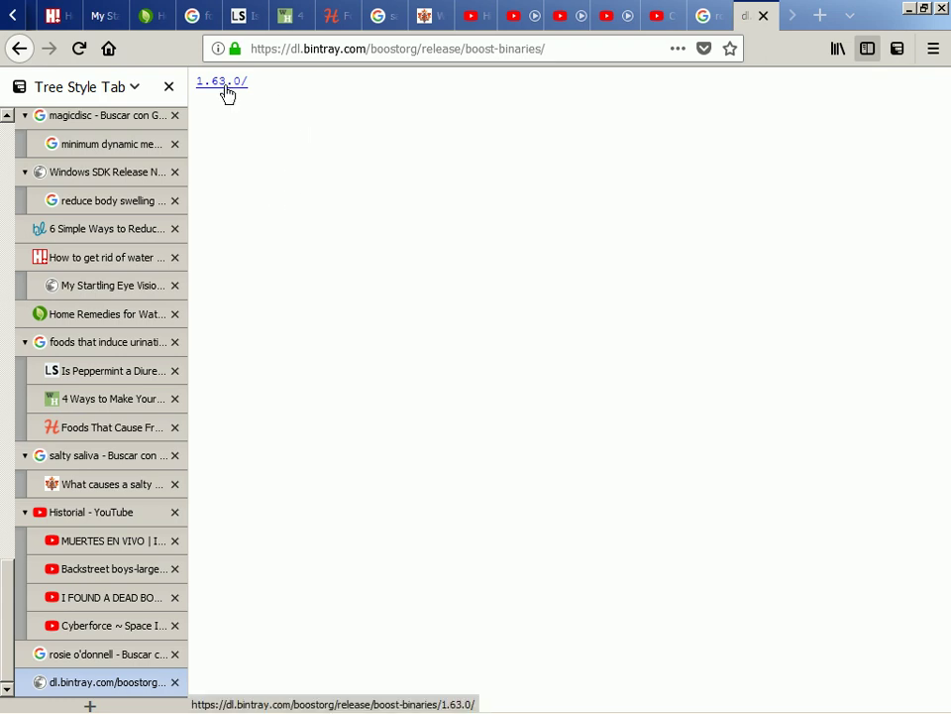
key(alt+Left)
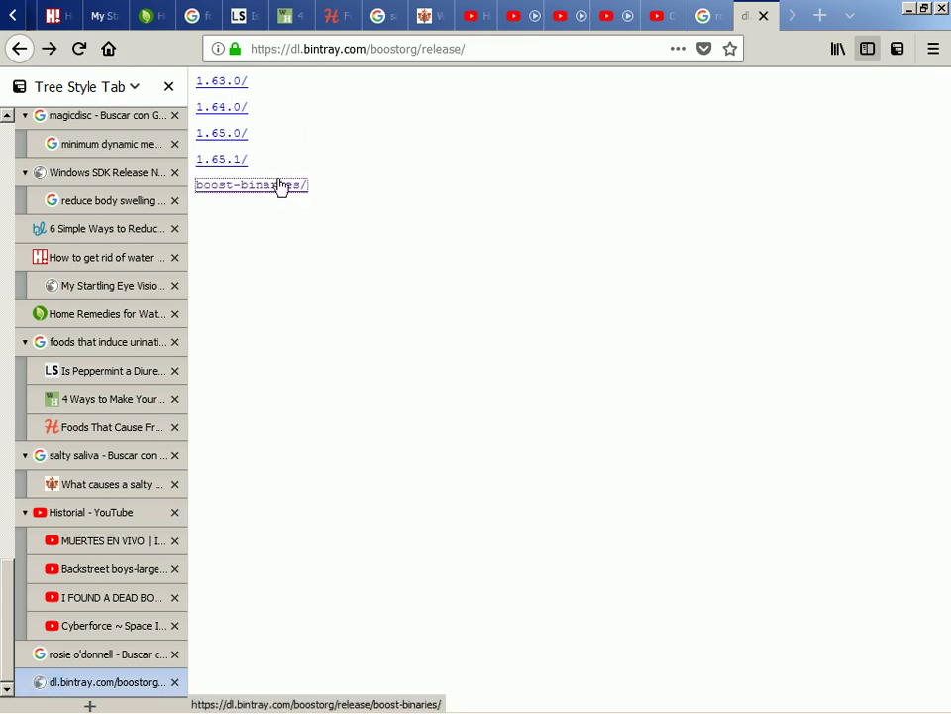
click(283, 186)
click(235, 87)
click(236, 85)
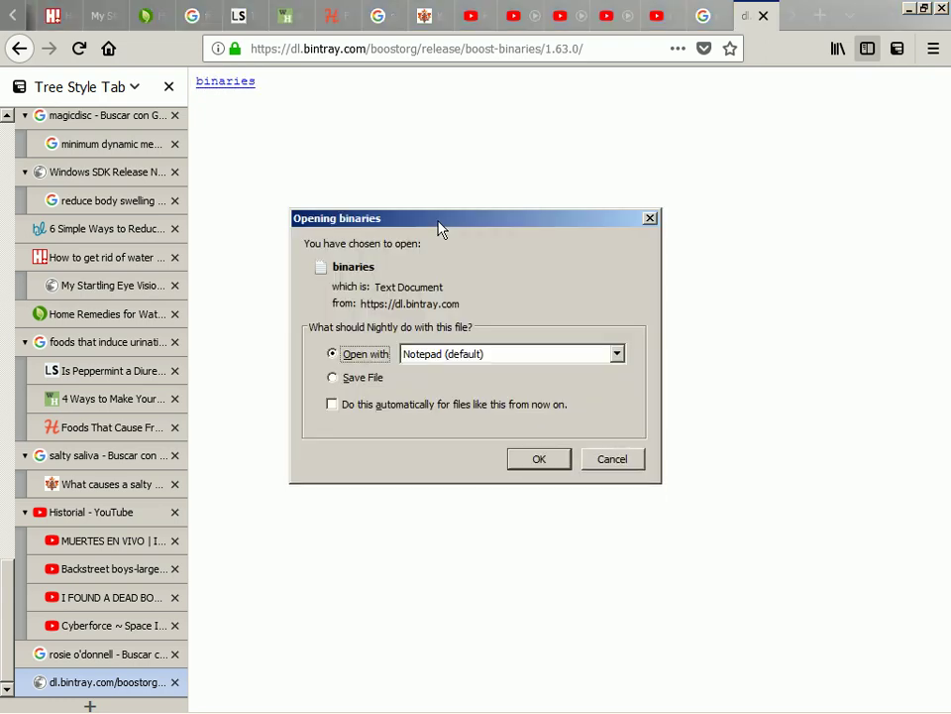
key(Escape)
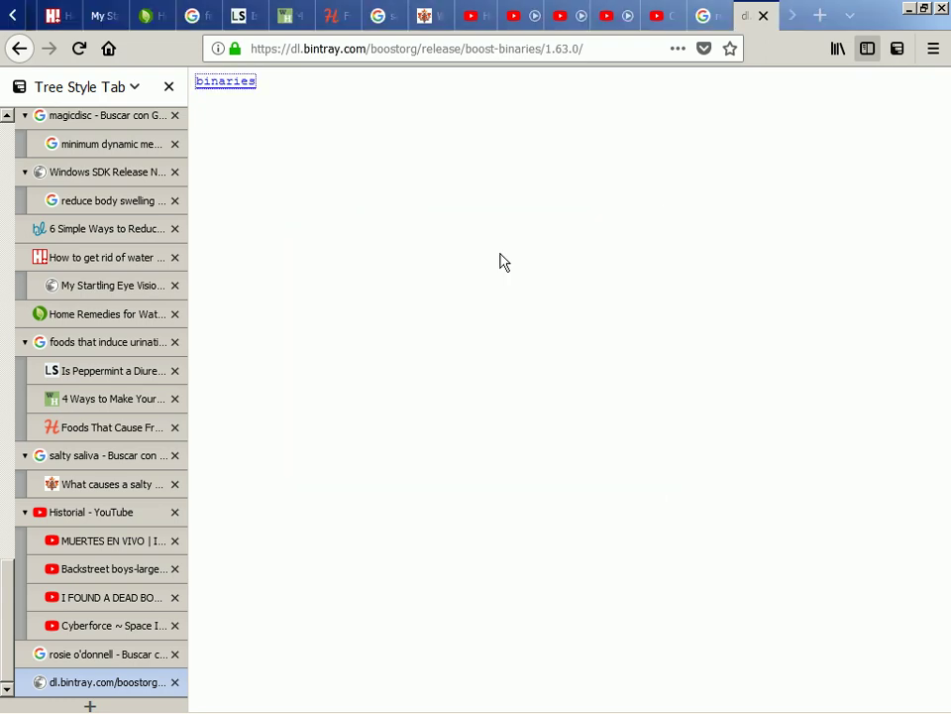
key(alt+Left)
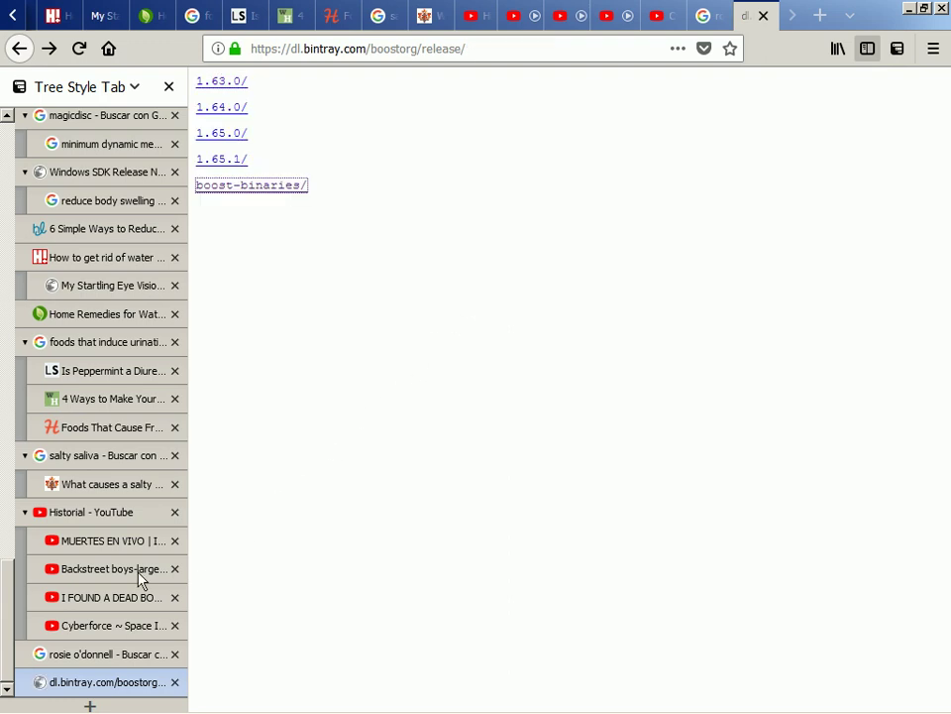
Check the Boost version in the command prompt's usage text and search the web for "boost 1.55.0" in a new tab.
key(alt+Tab)
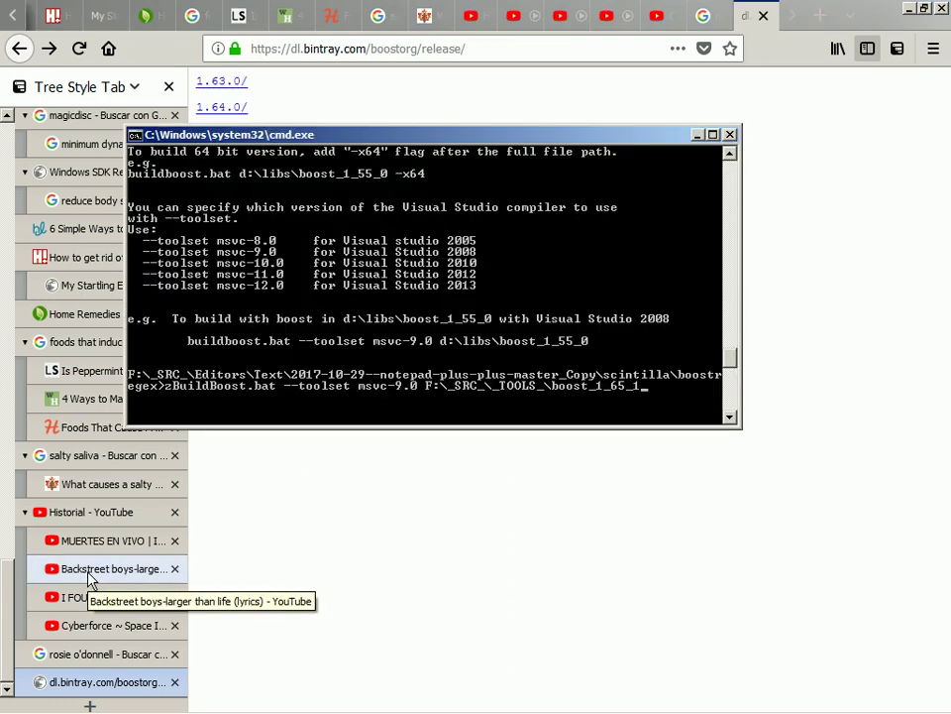
key(alt+Tab)
key(ctrl+t)
text(b)
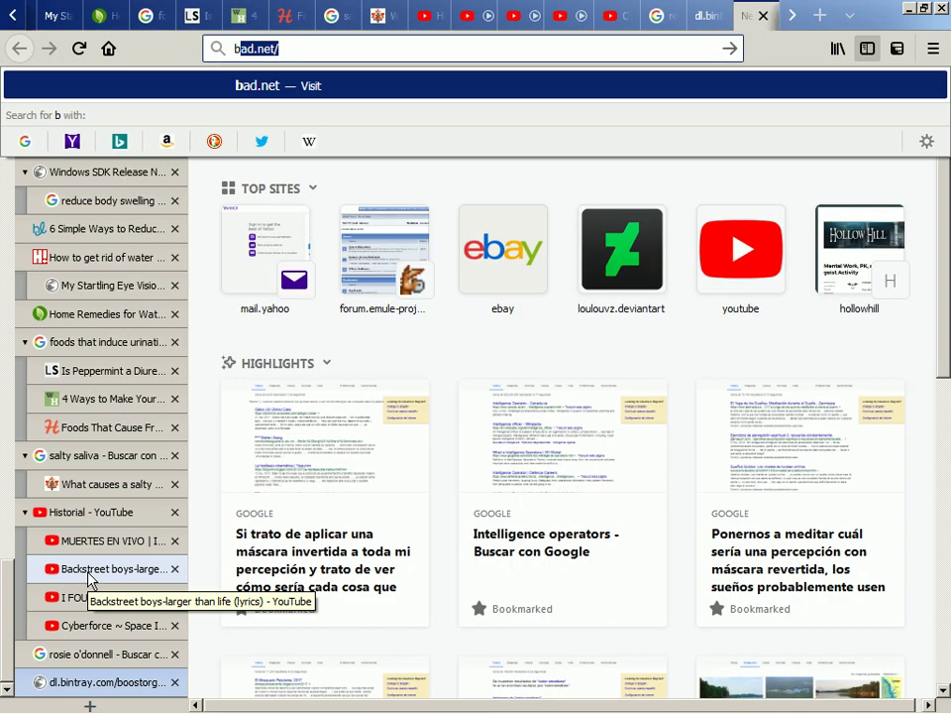
text(oost 1.55.0)
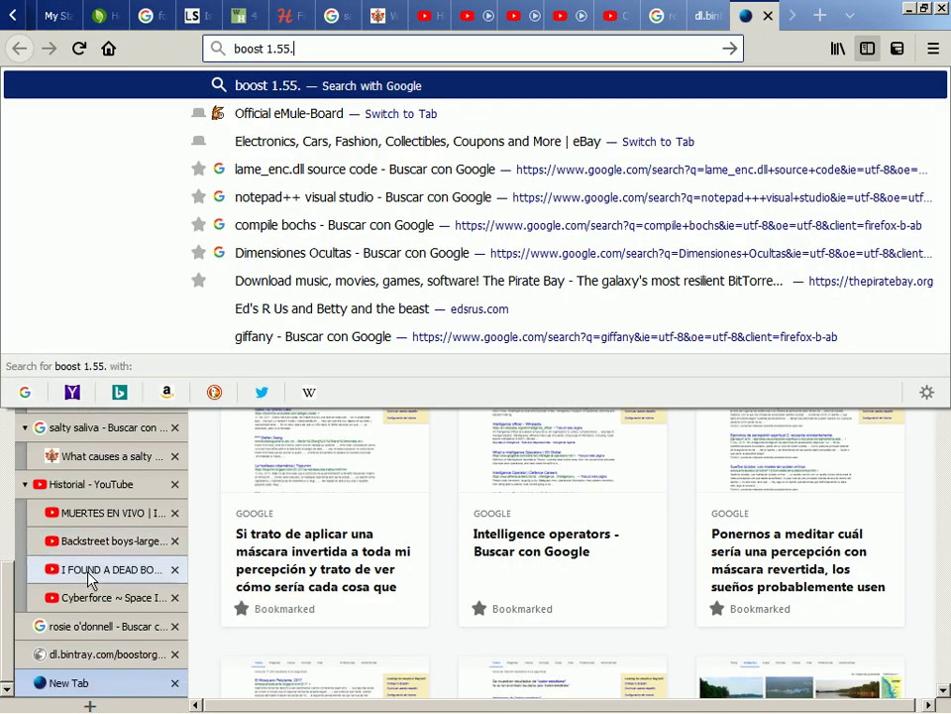
key(alt+Tab)
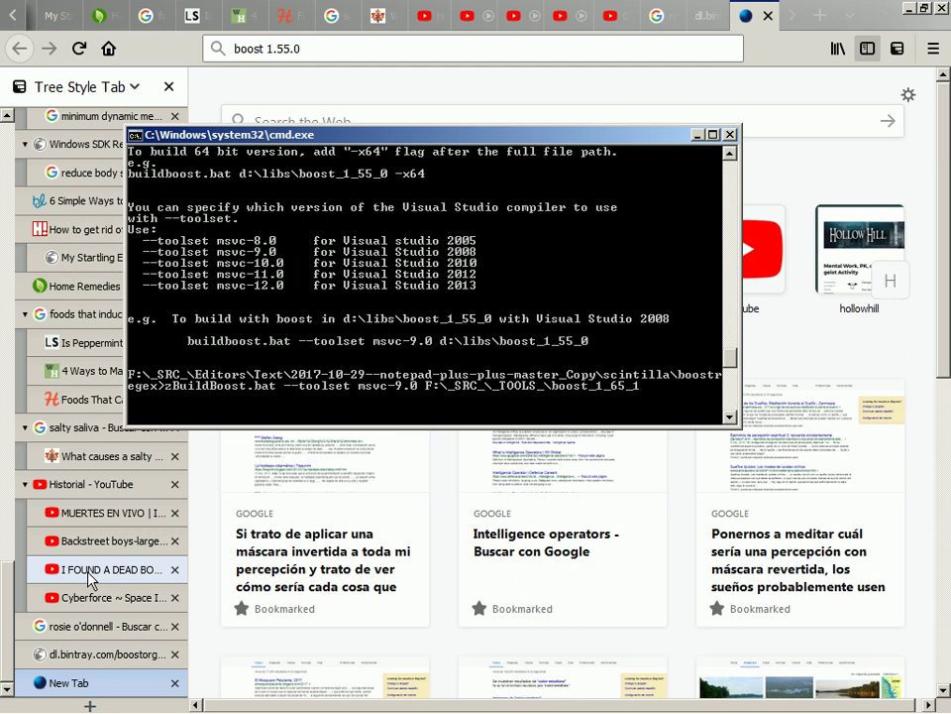
key(alt+Tab)
key(Return)
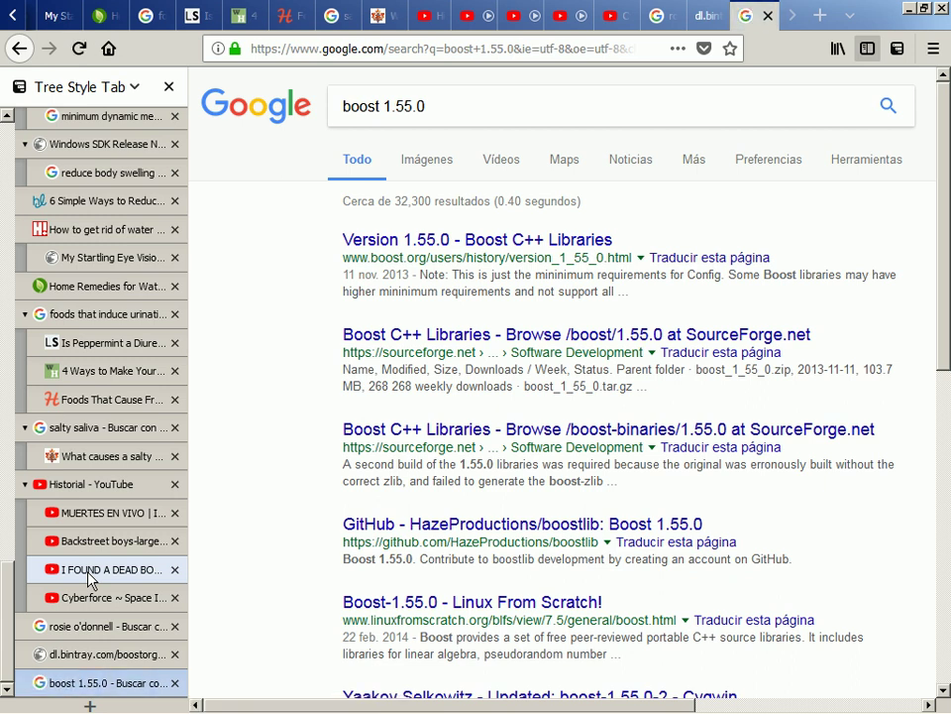
key(F5)
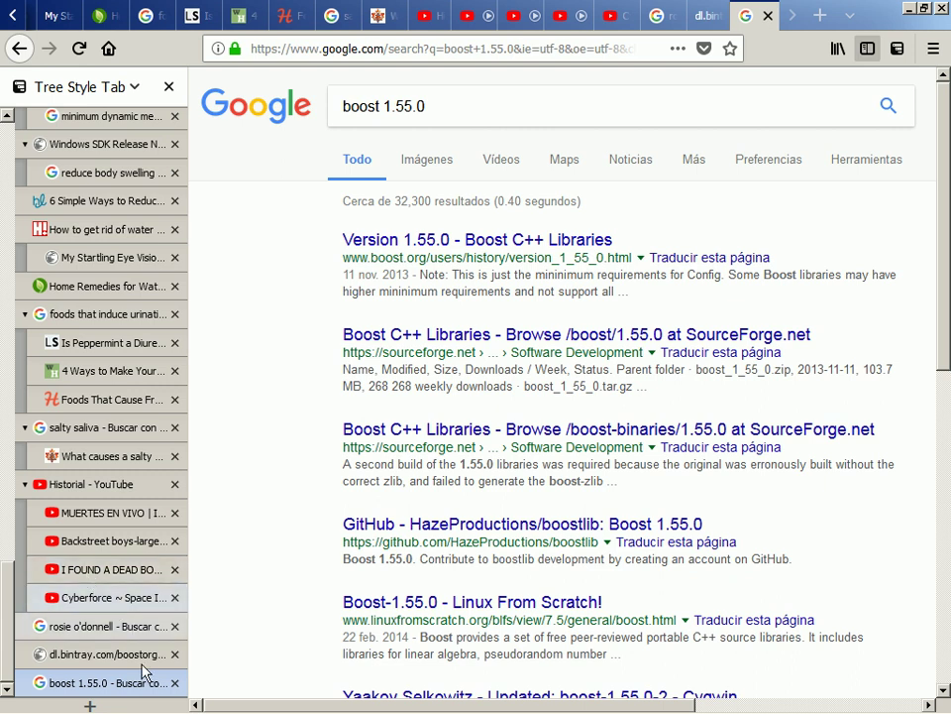
Open the SourceForge page for /boost/1.55.0 in a new tab and start downloading boost_1_55_0.zip.
middle_click(349, 337)
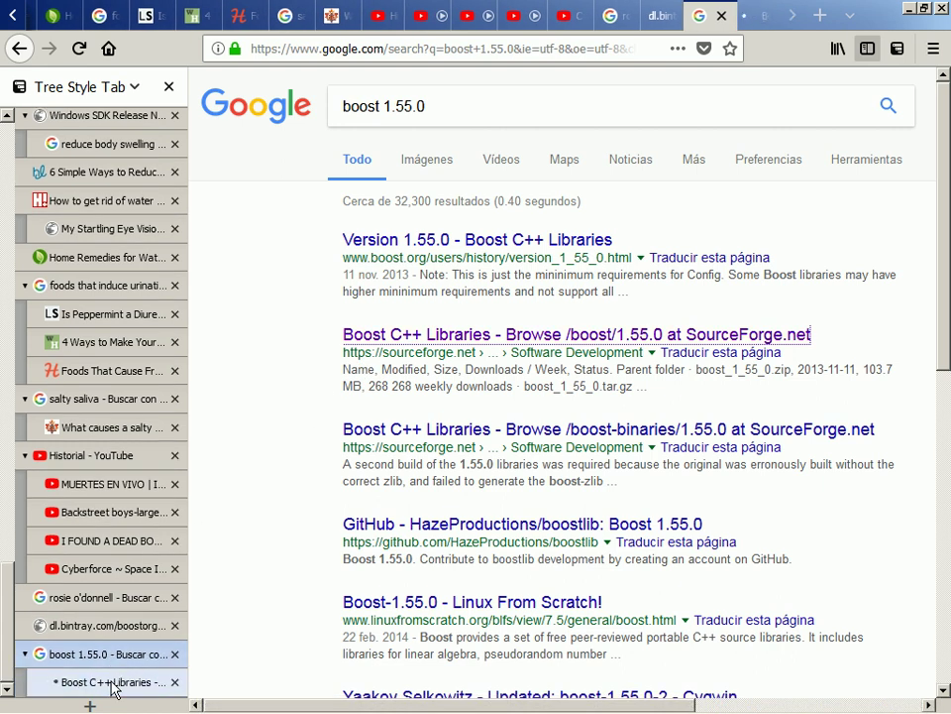
click(112, 684)
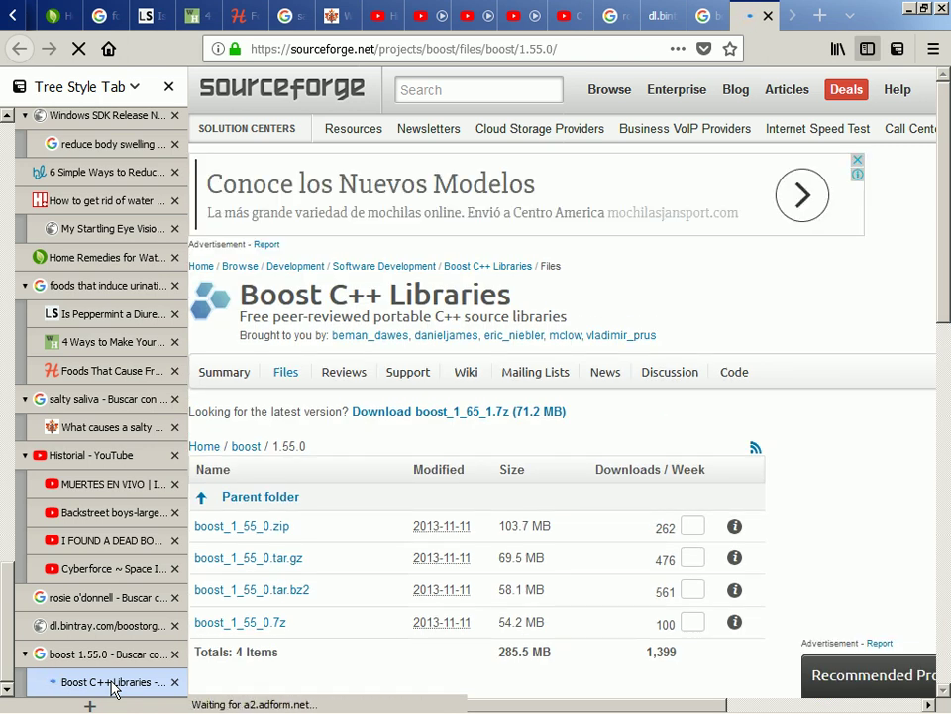
mouse_move(269, 699)
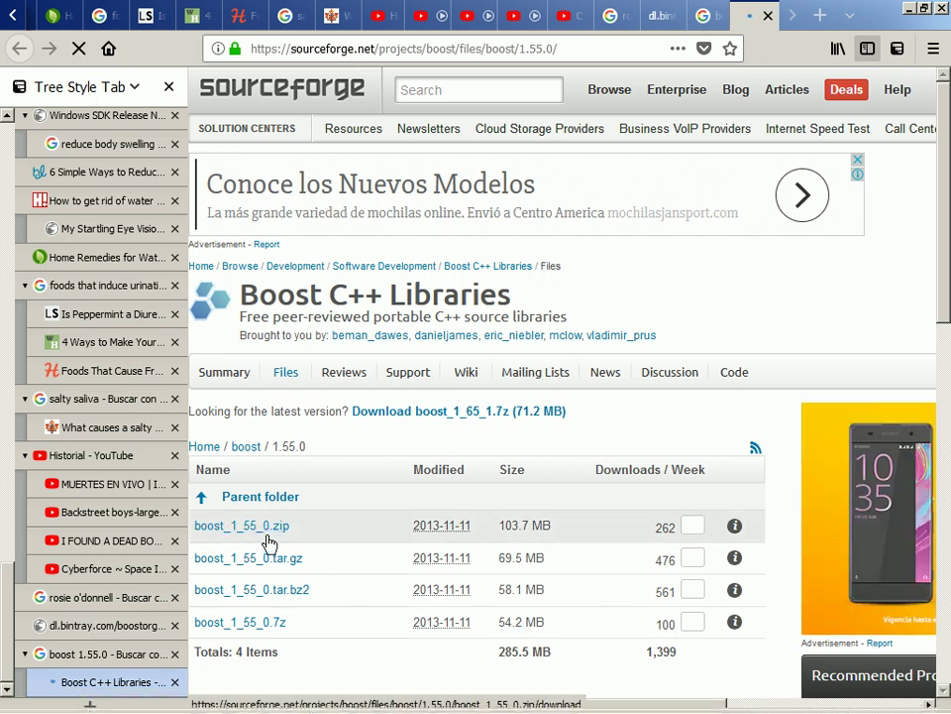
click(267, 526)
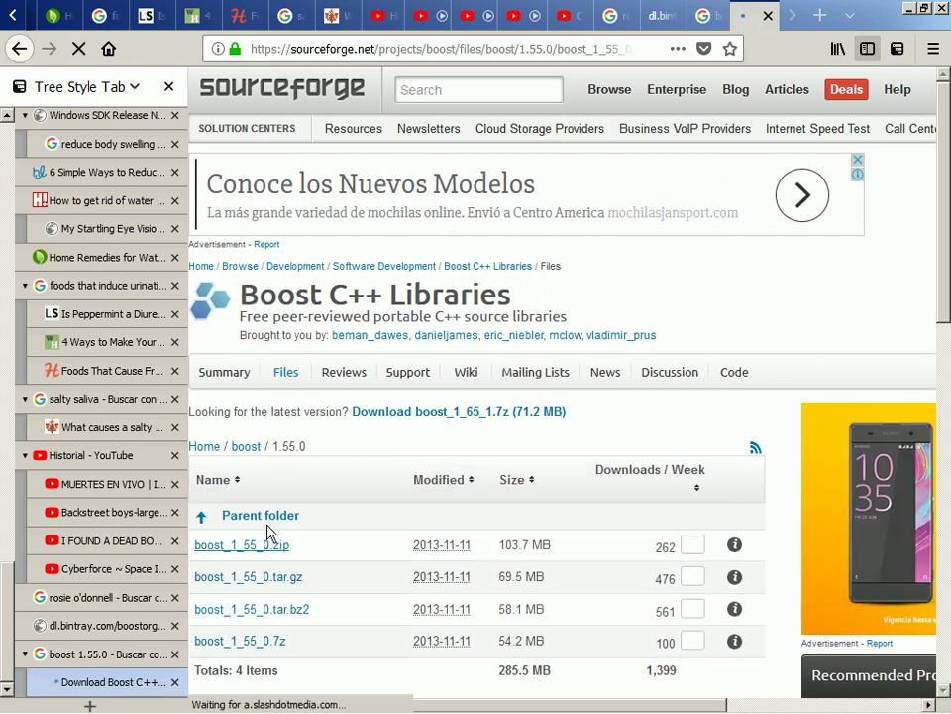
Switch to the file explorer window and go up from scintilla\win32 to F:\_SRC_.
key(alt+Tab)
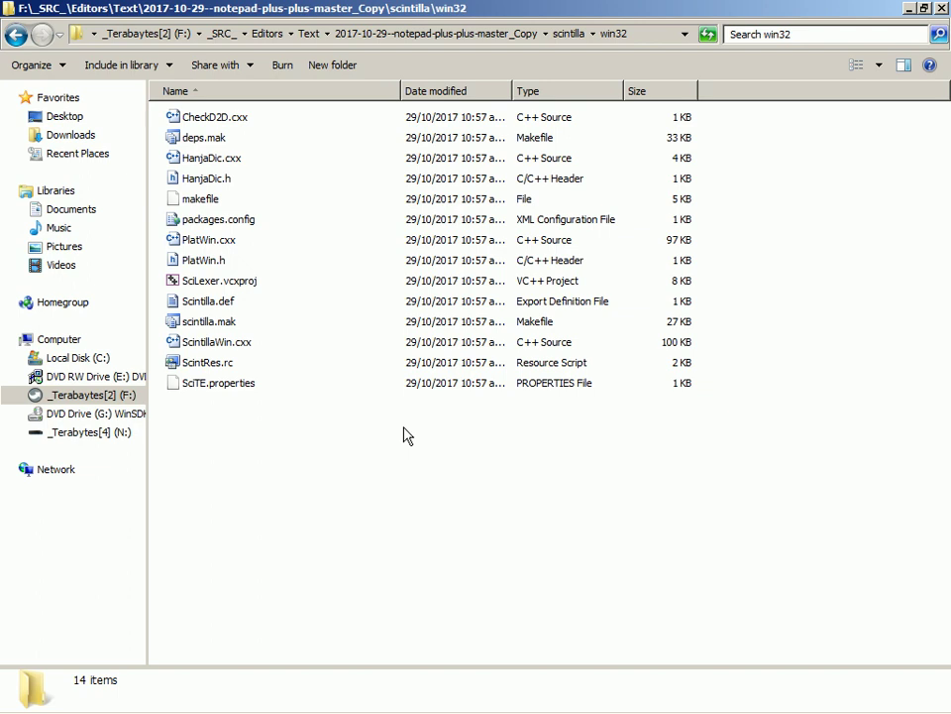
key(alt+Tab)
key(alt+Tab)
key(alt+Tab)
key(Escape)
key(BackSpace)
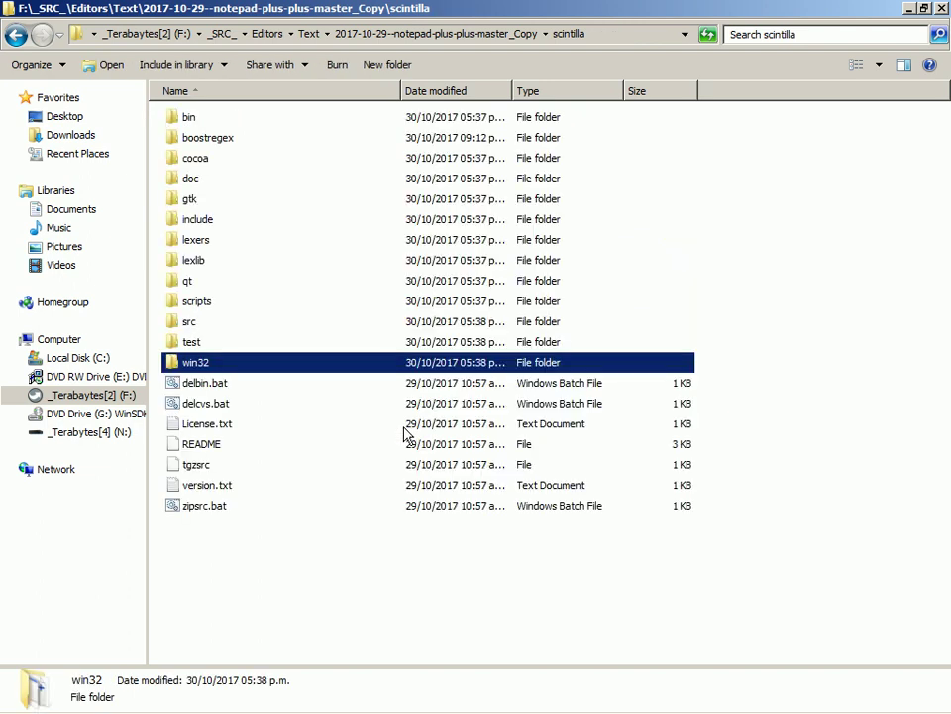
key(BackSpace)
key(BackSpace)
key(BackSpace)
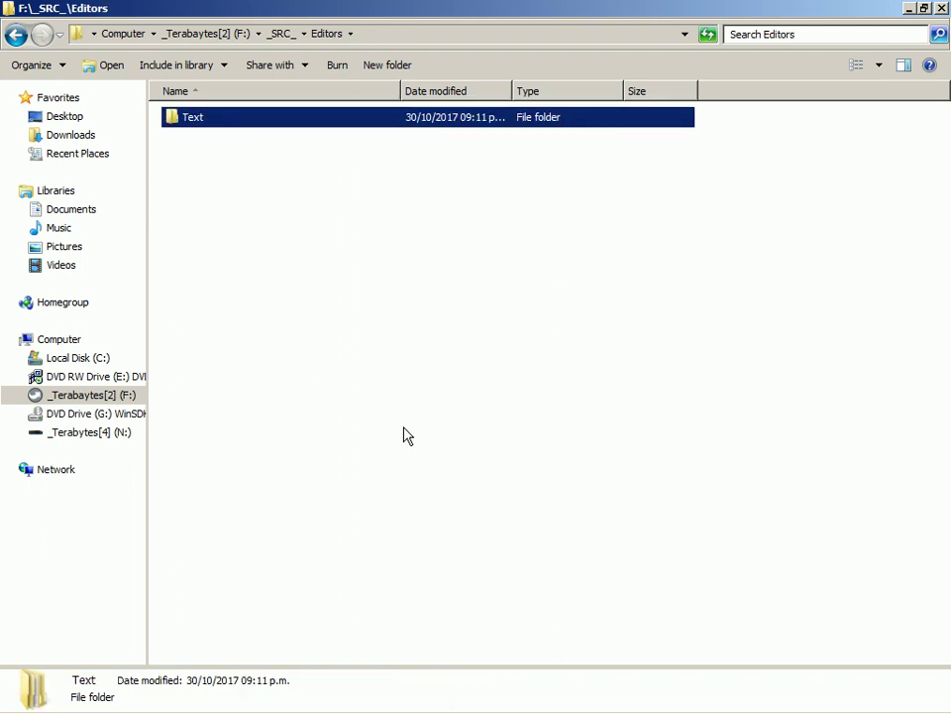
key(BackSpace)
Examine the folders in F:\_SRC_ and the contents of _TOOLS_ for a place to keep Boost.
key(Up)
key(Up)
key(Up)
key(Up)
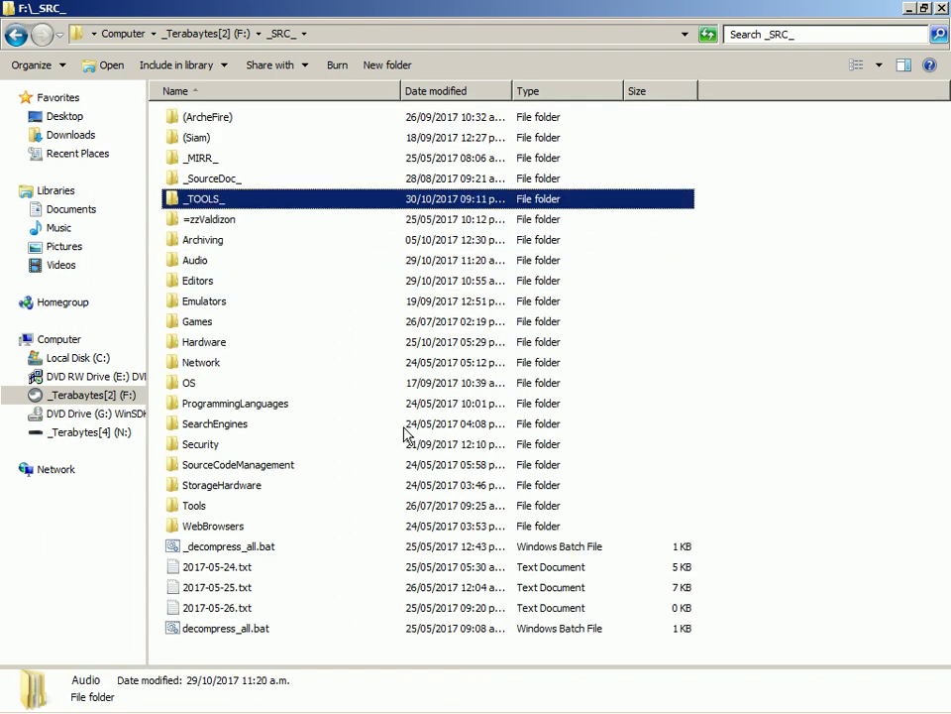
key(Return)
key(BackSpace)
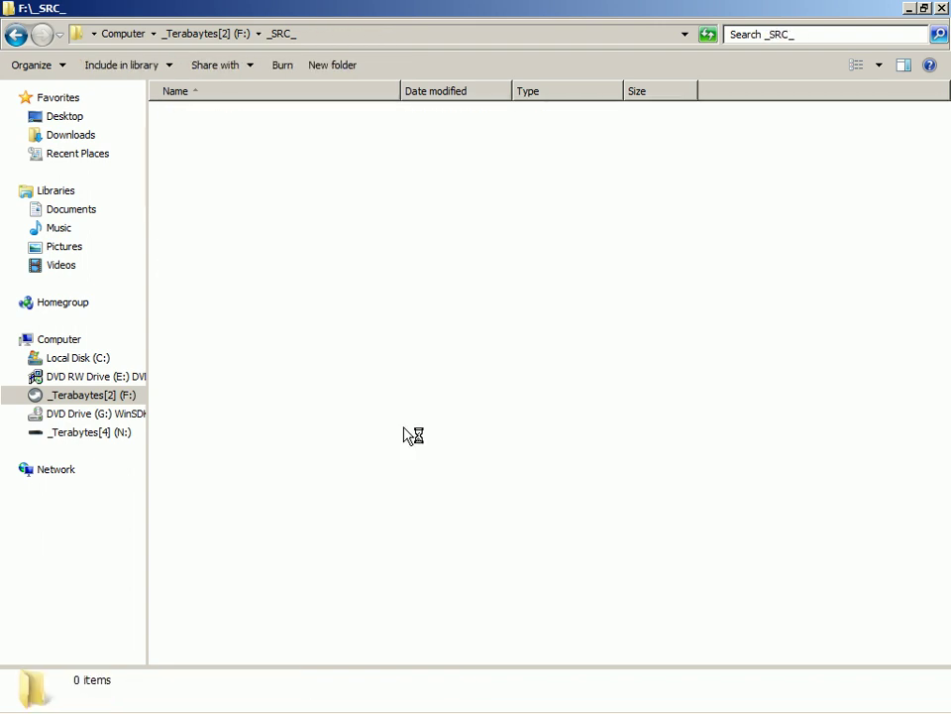
key(ctrl+space)
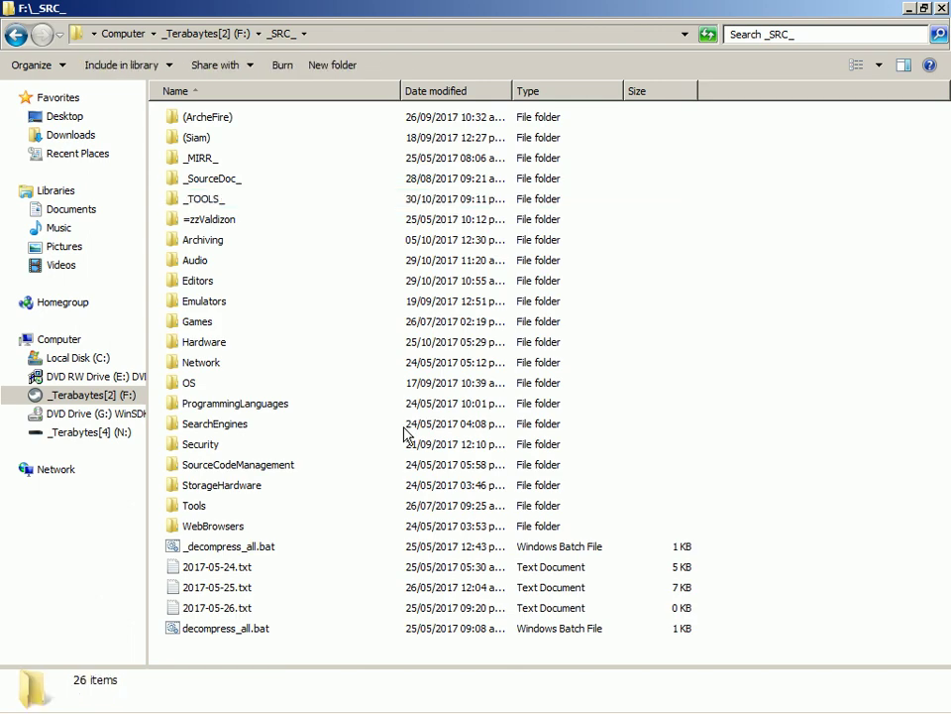
key(Down)
key(Down)
key(Down)
key(Down)
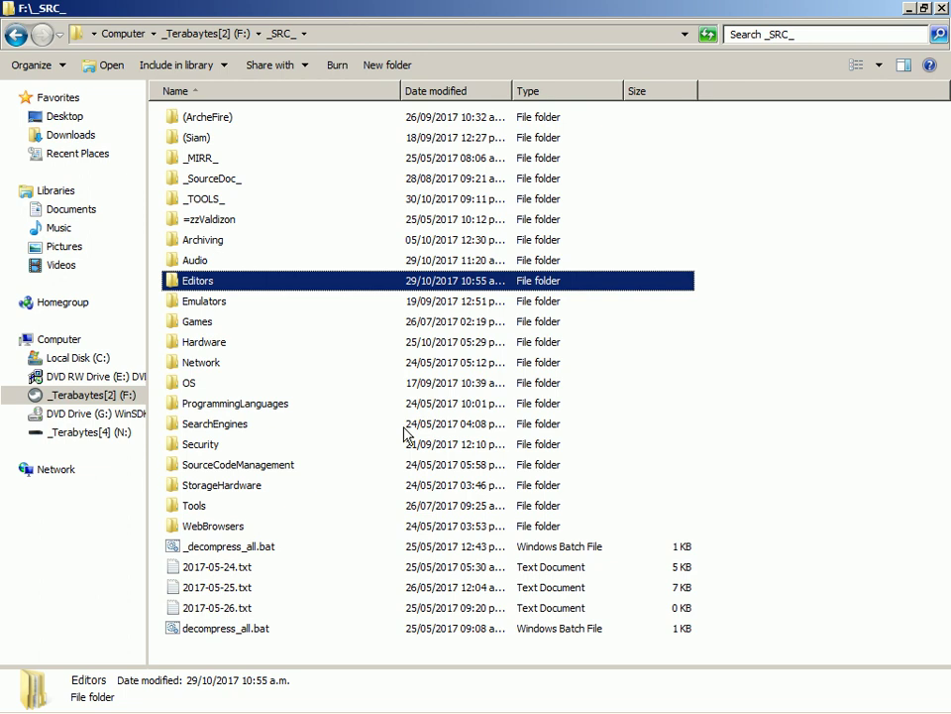
key(Up)
key(Up)
key(Up)
key(Up)
key(Return)
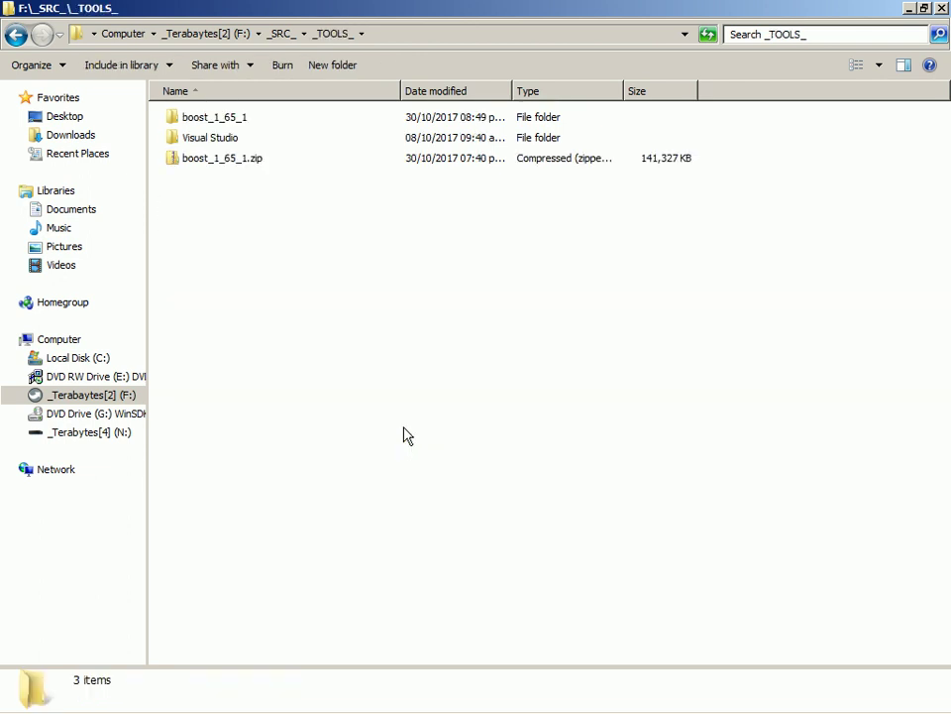
key(alt+Up)
key(ctrl+space)
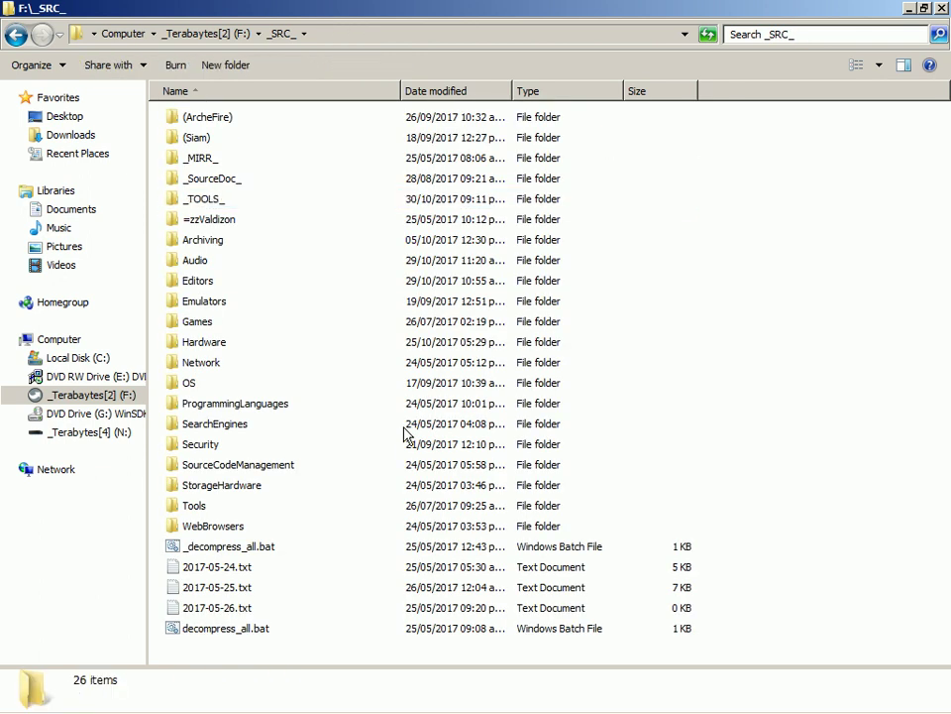
Create a new folder named Regex in F:\_SRC_.
key(shift+F10)
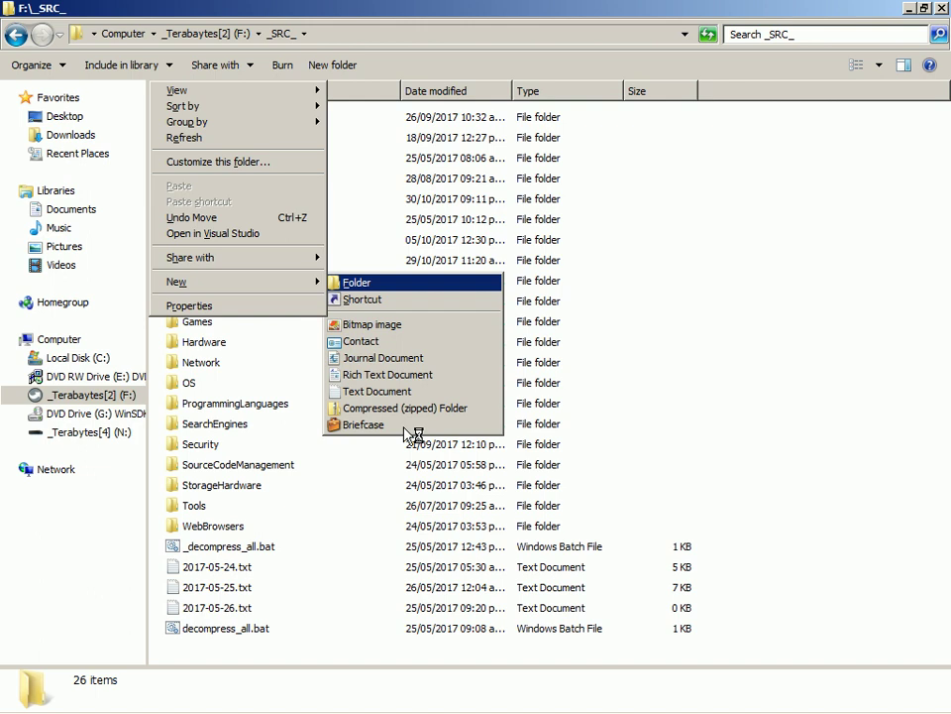
text(R)
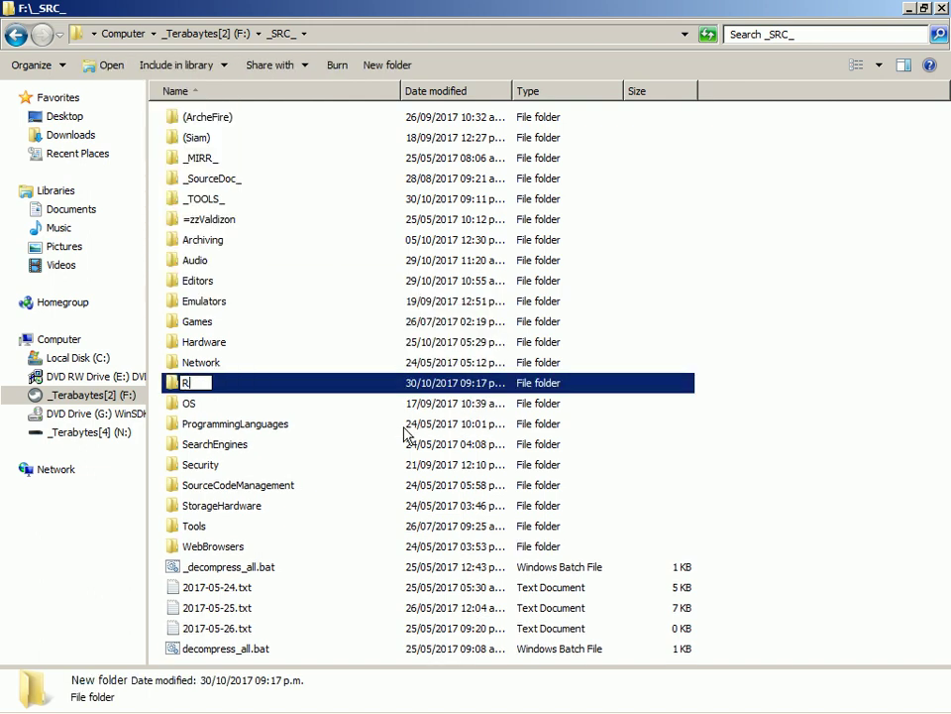
text(eged)
key(Escape)
Return to the browser and accept saving boost_1_55_0.zip to disk.
click(406, 426)
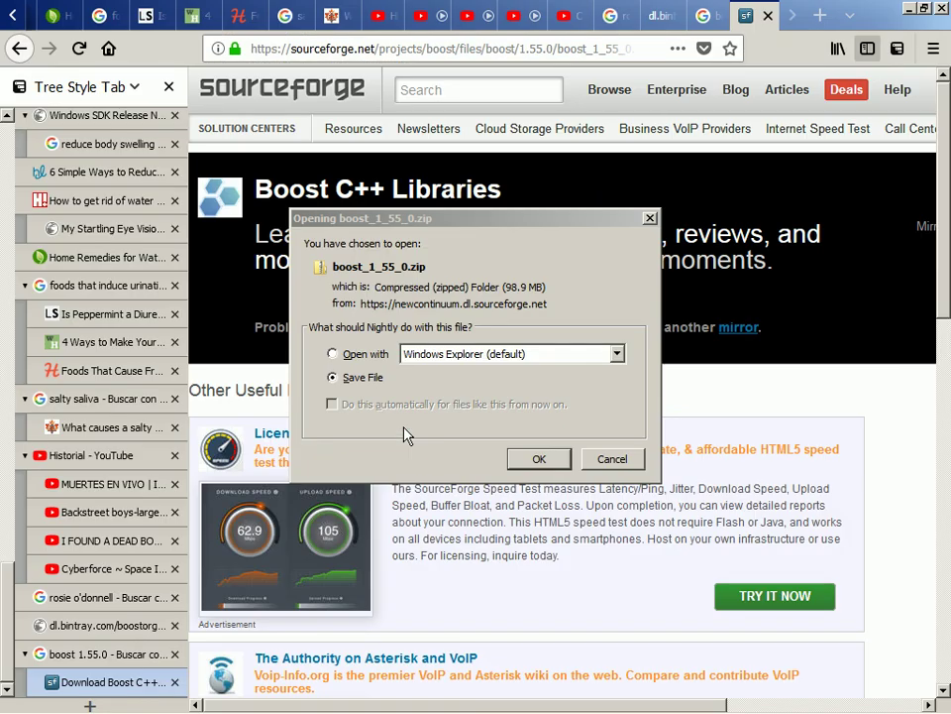
click(533, 460)
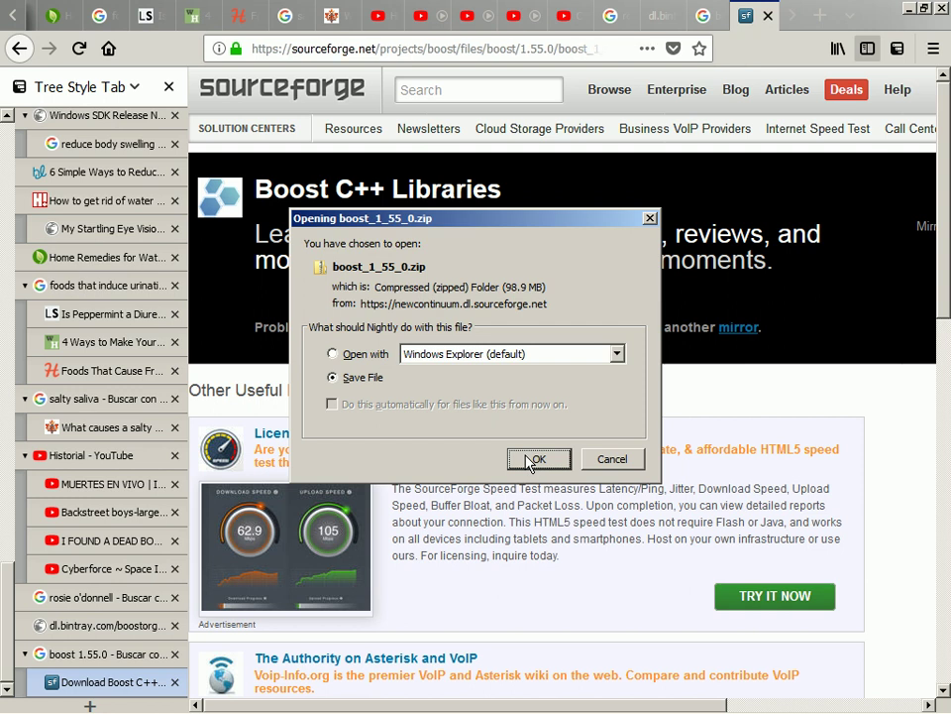
click(532, 459)
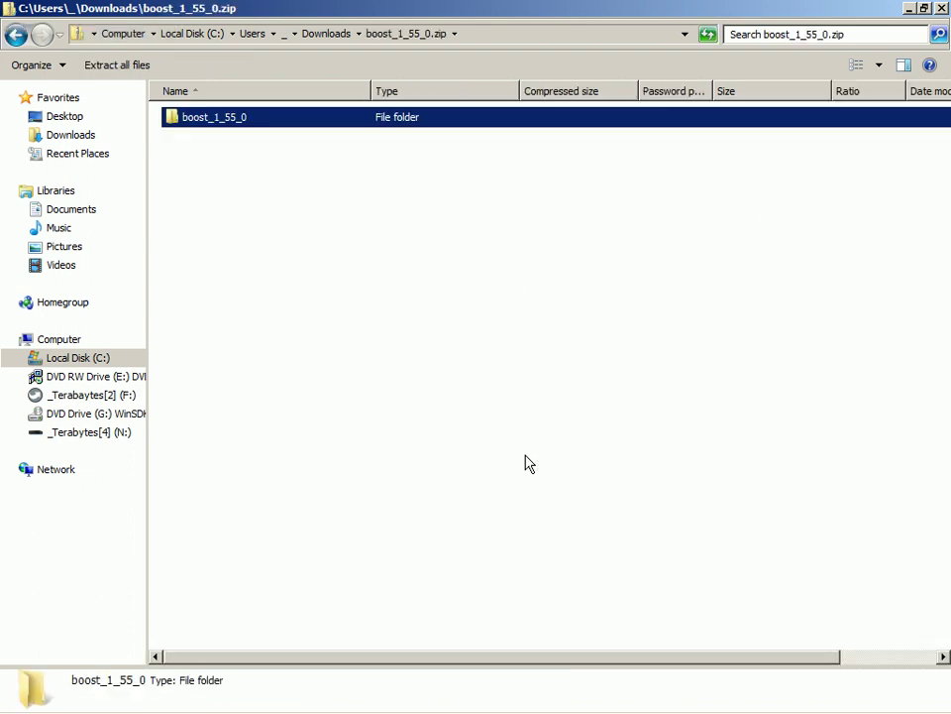
Copy the boost_1_55_0 folder from the downloaded archive into F:\_SRC_\_TOOLS_.
key(alt+Tab)
key(alt+Tab)
key(alt+Tab)
key(alt+Tab)
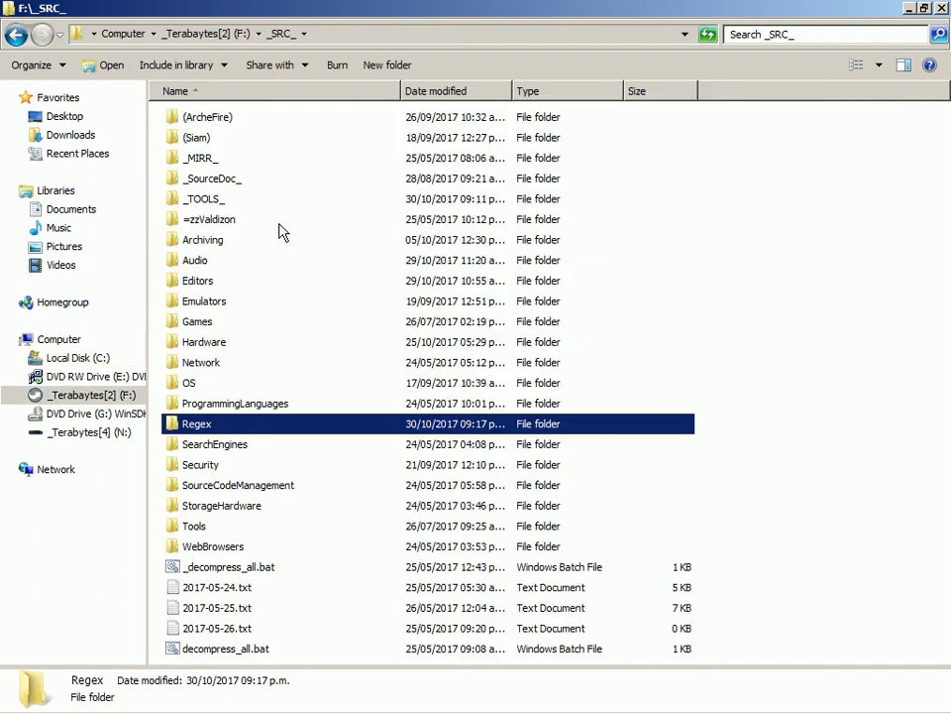
click(201, 205)
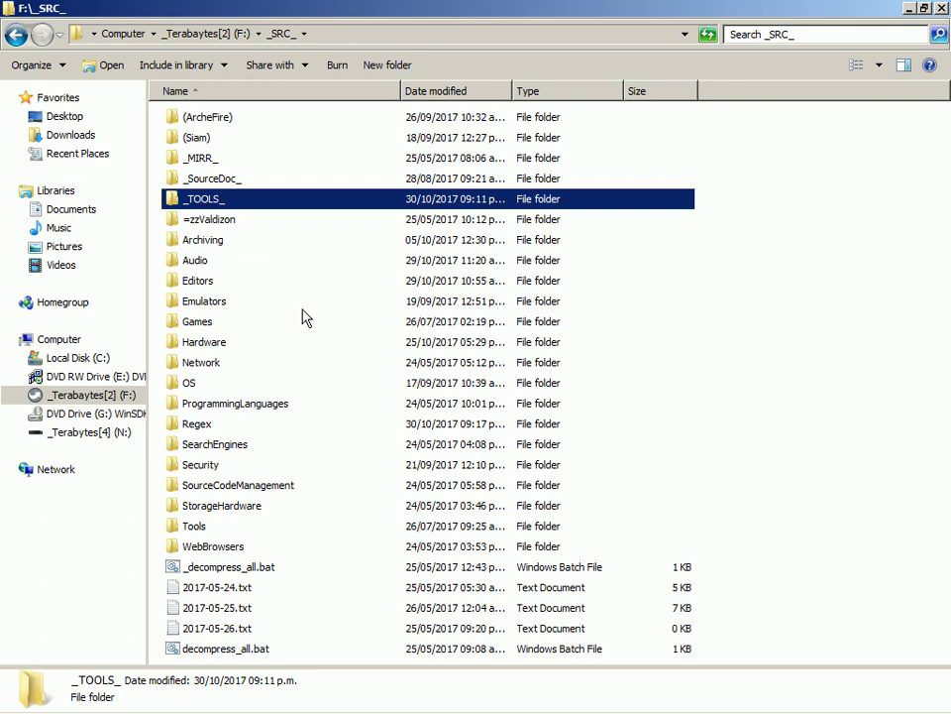
key(Return)
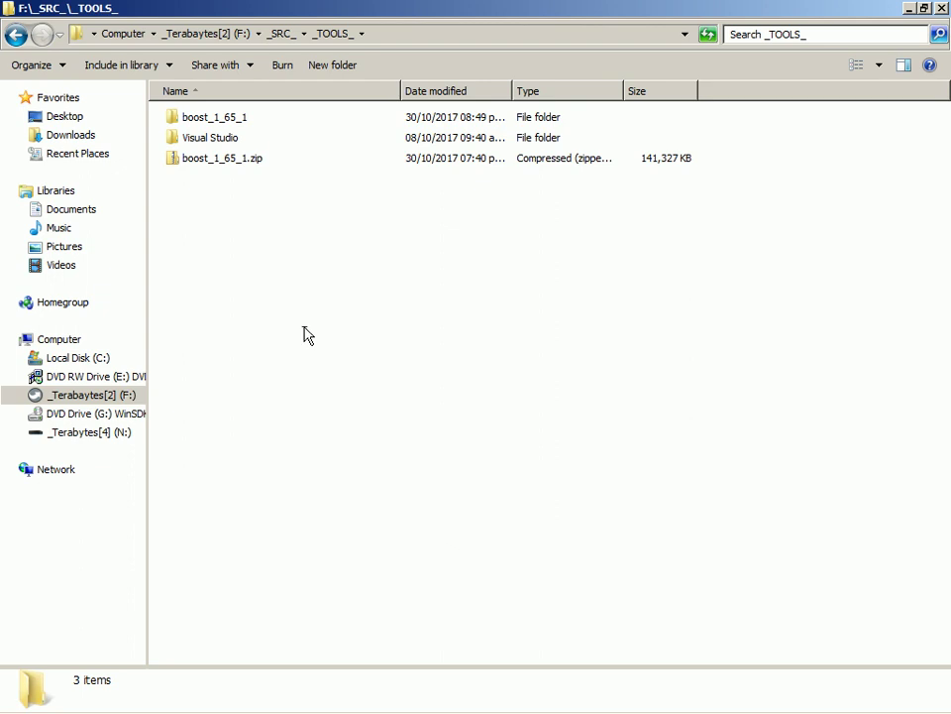
key(ctrl+v)
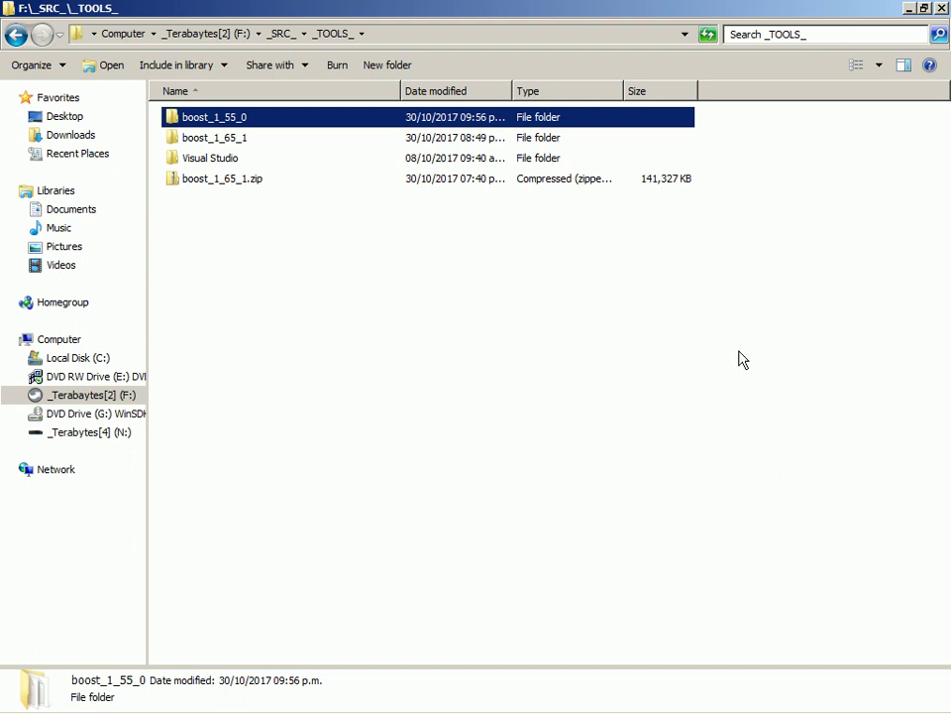
Switch to the Command Prompt and run BuildBoost.bat F:\_SRC_\_TOOLS_\boost_1_55_0 --toolset msvc-9.0.
middle_click(630, 359)
key(Right)
key(Return)
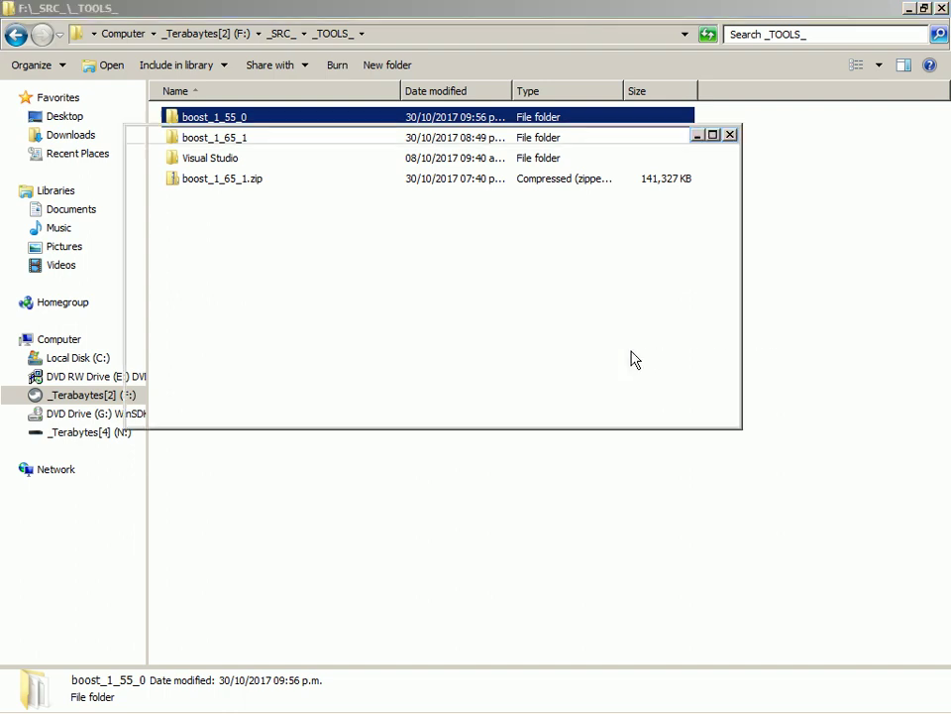
mouse_move(280, 710)
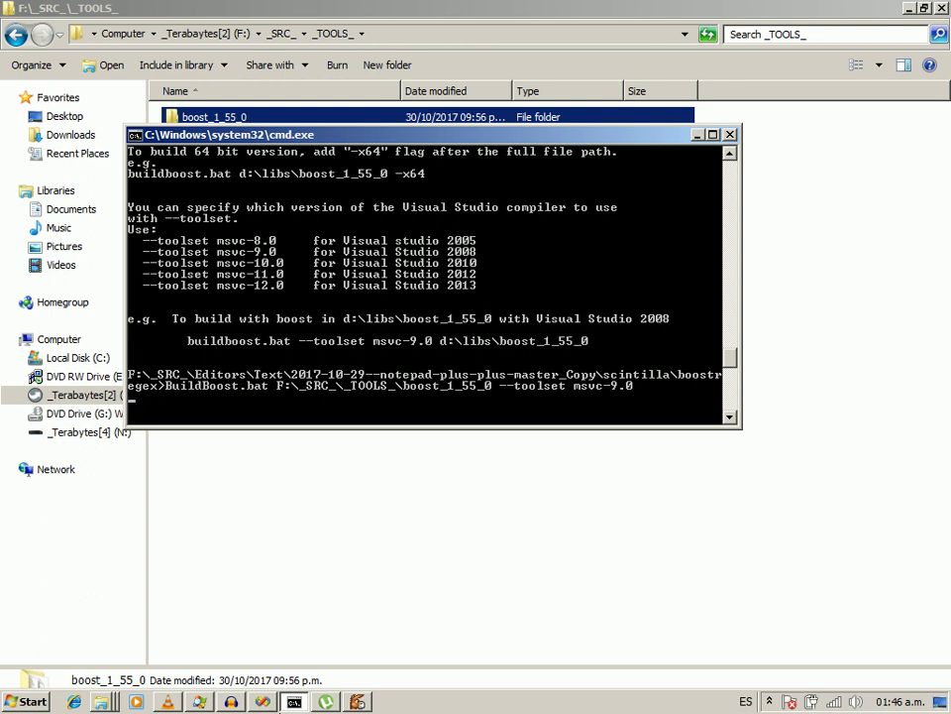
key(Return)
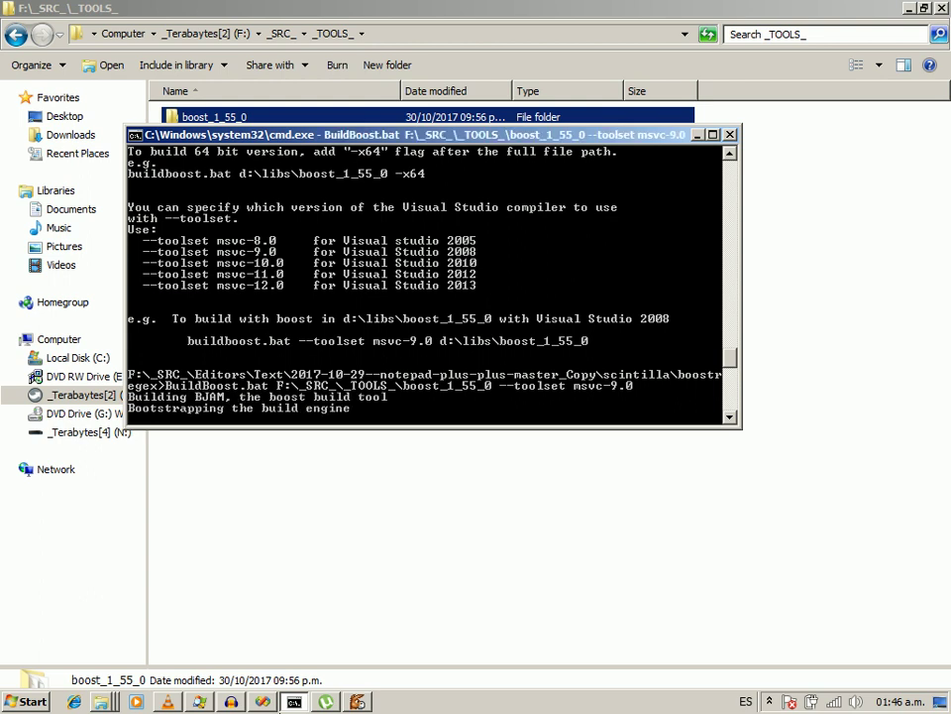
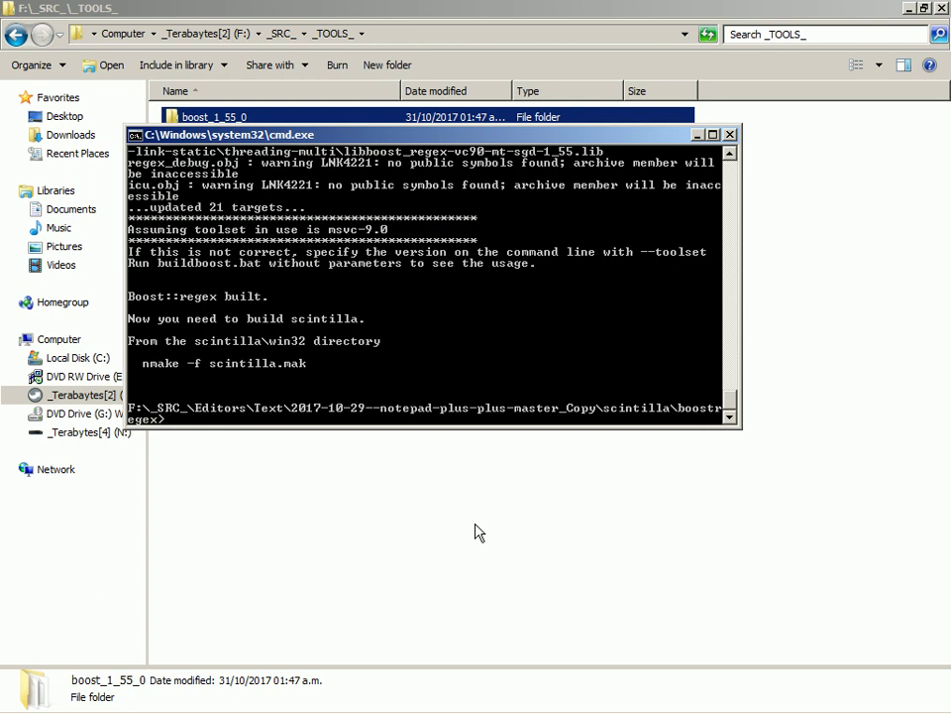
Return to F:\_SRC_\_TOOLS_ in the file explorer and open the bin.v2 folder inside boost_1_55_0.
key(alt+Tab)
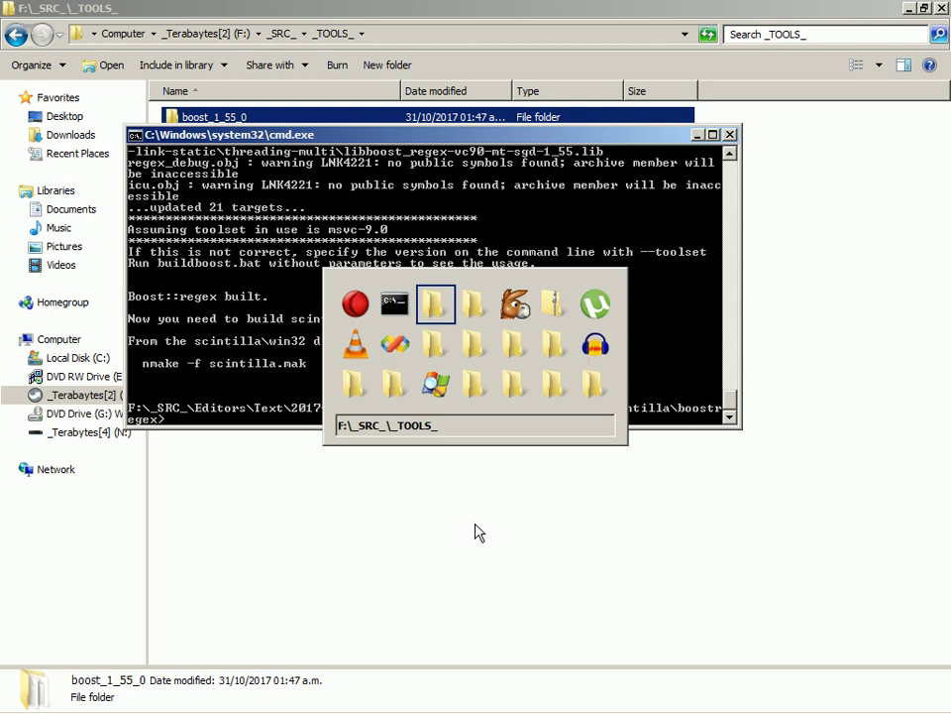
key(alt+Tab)
key(Down)
key(Up)
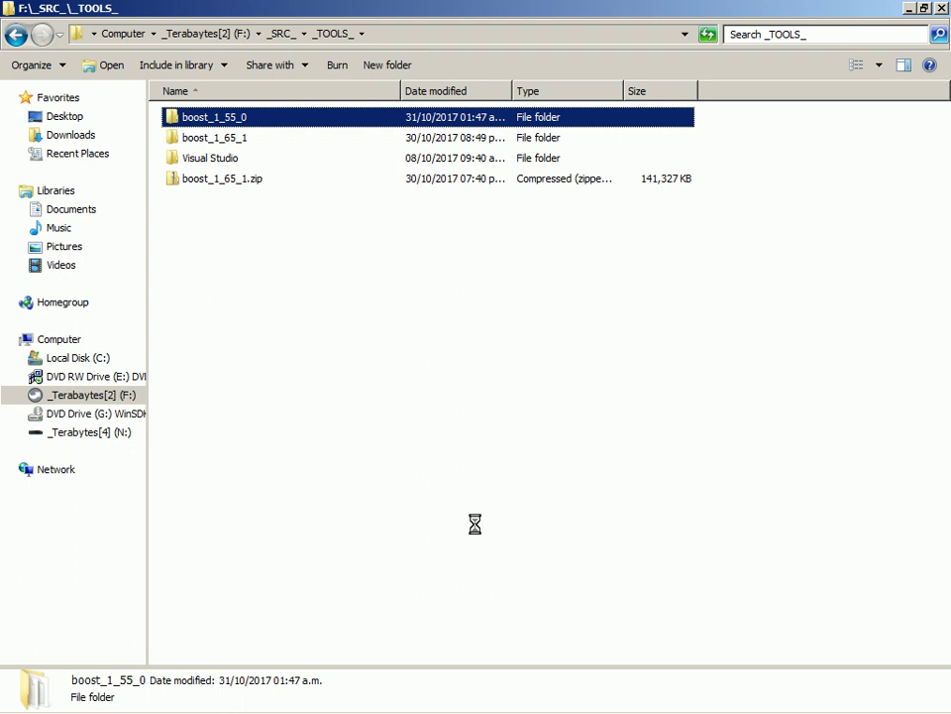
key(Return)
key(Down)
key(Up)
key(Return)
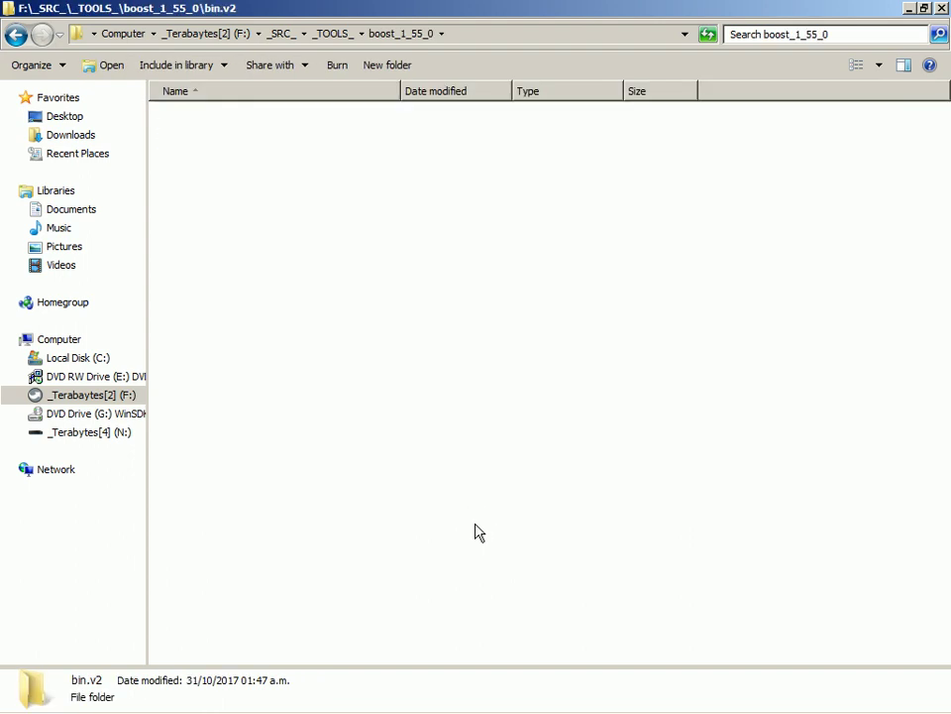
Browse from bin.v2 through libs, regex and build into the msvc-9.0 folder.
key(Down)
key(Up)
key(Return)
key(Down)
key(Return)
key(Down)
key(Return)
key(Down)
key(Return)
Open release\link-static\runtime-link-static\threading-multi and examine the compiled Boost regex files.
key(Down)
key(Down)
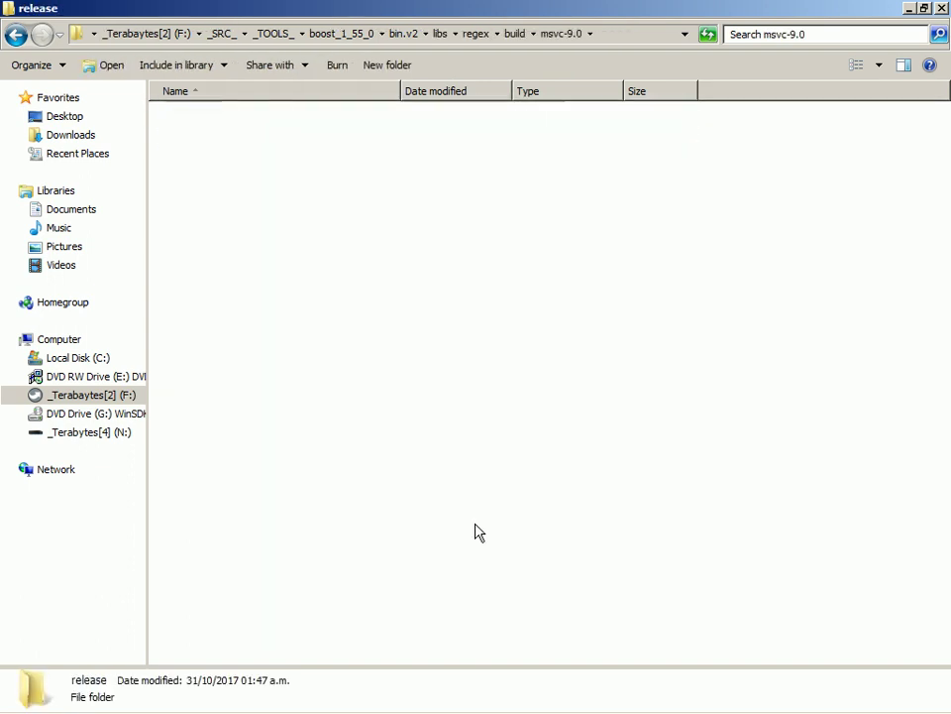
key(Return)
key(Down)
key(Return)
key(Down)
key(Return)
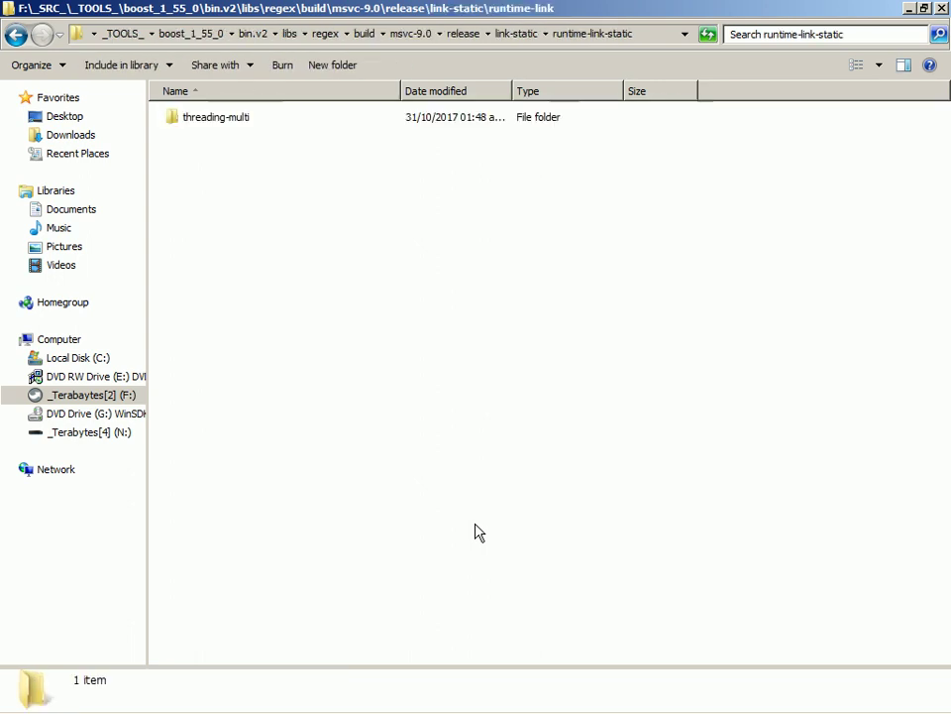
key(Down)
key(Return)
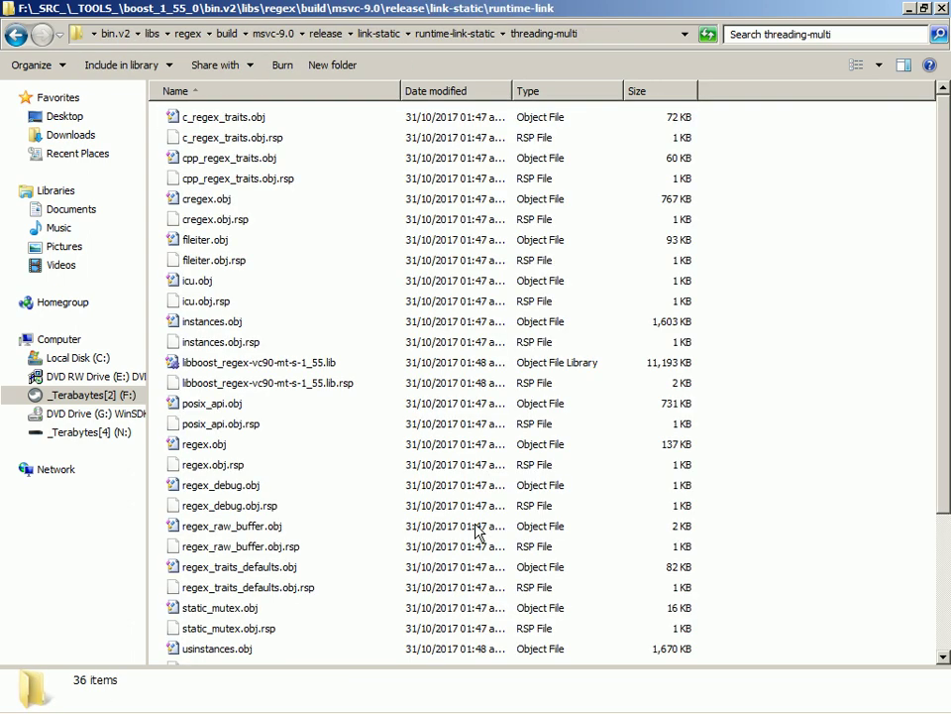
key(End)
key(Home)
middle_click(476, 532)
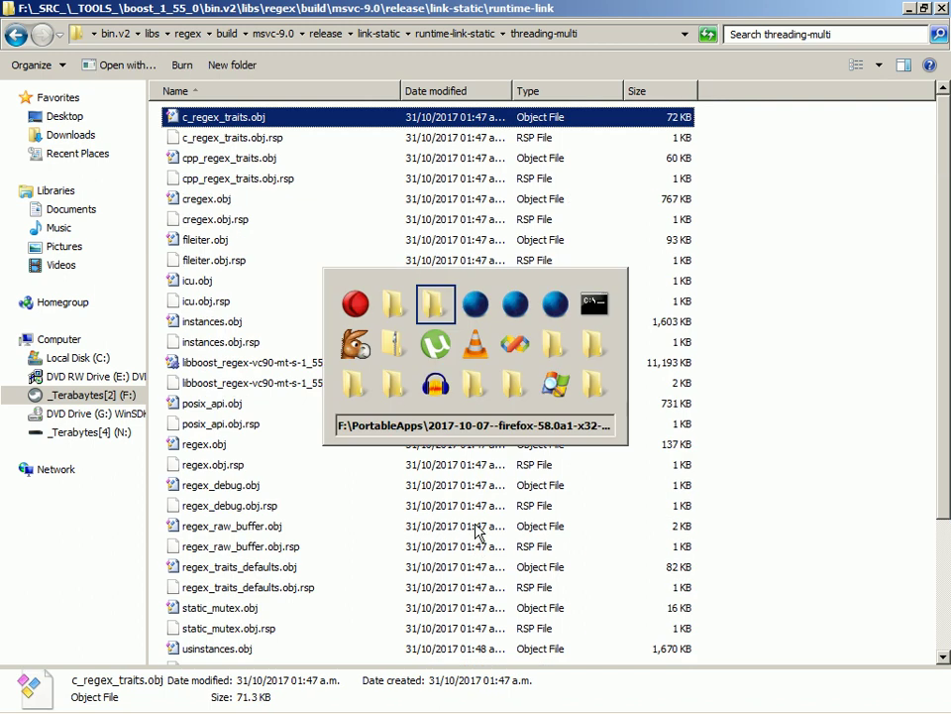
key(Right)
key(Right)
key(Right)
key(Right)
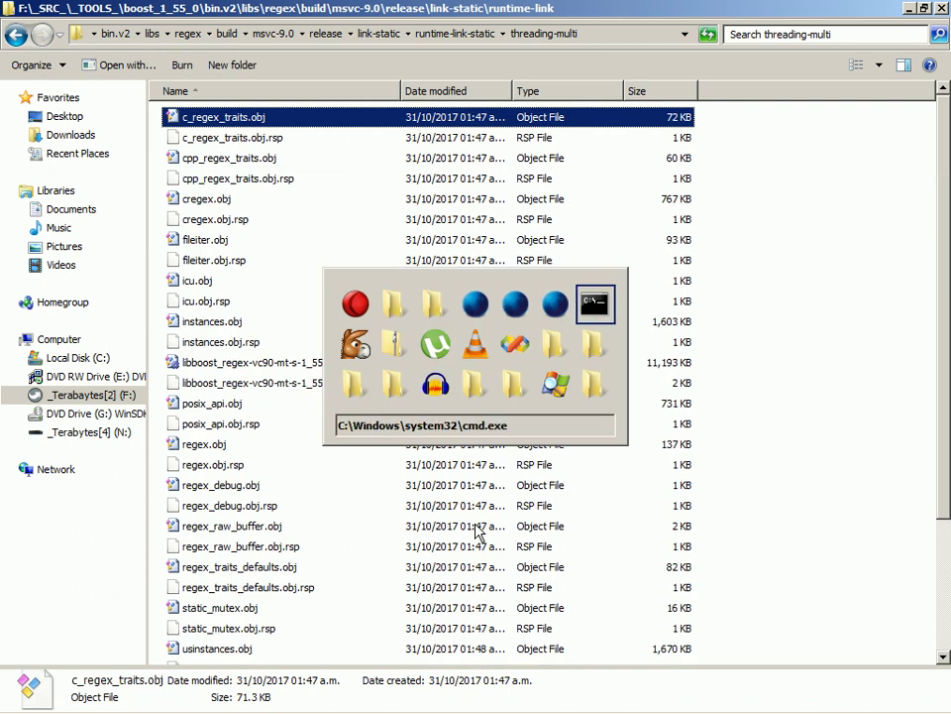
key(Left)
key(Left)
key(Left)
key(Left)
key(Right)
key(Right)
key(Right)
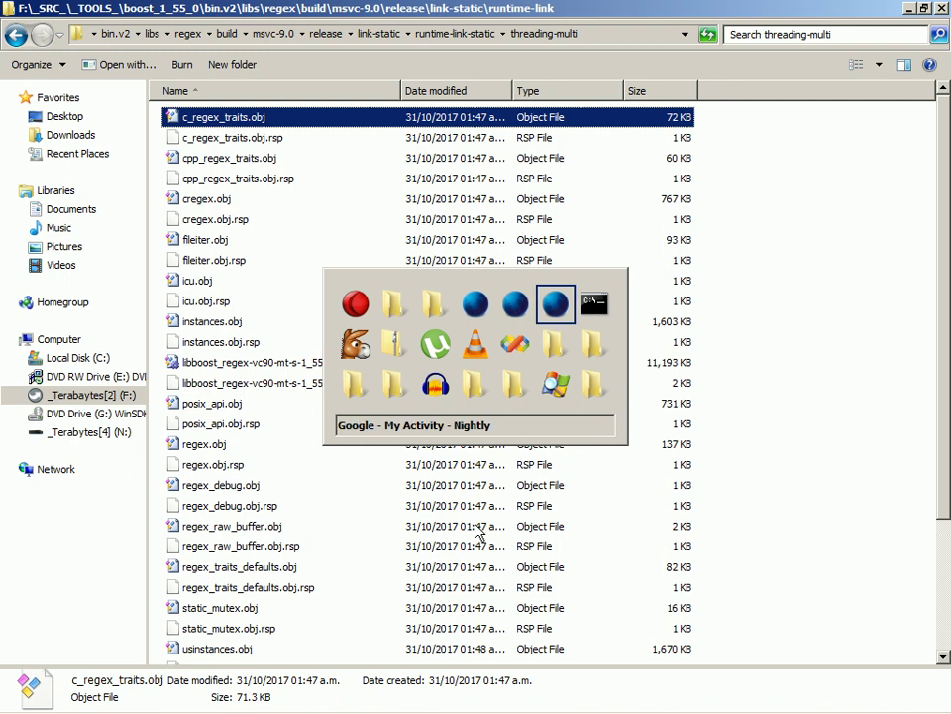
key(Right)
key(Escape)
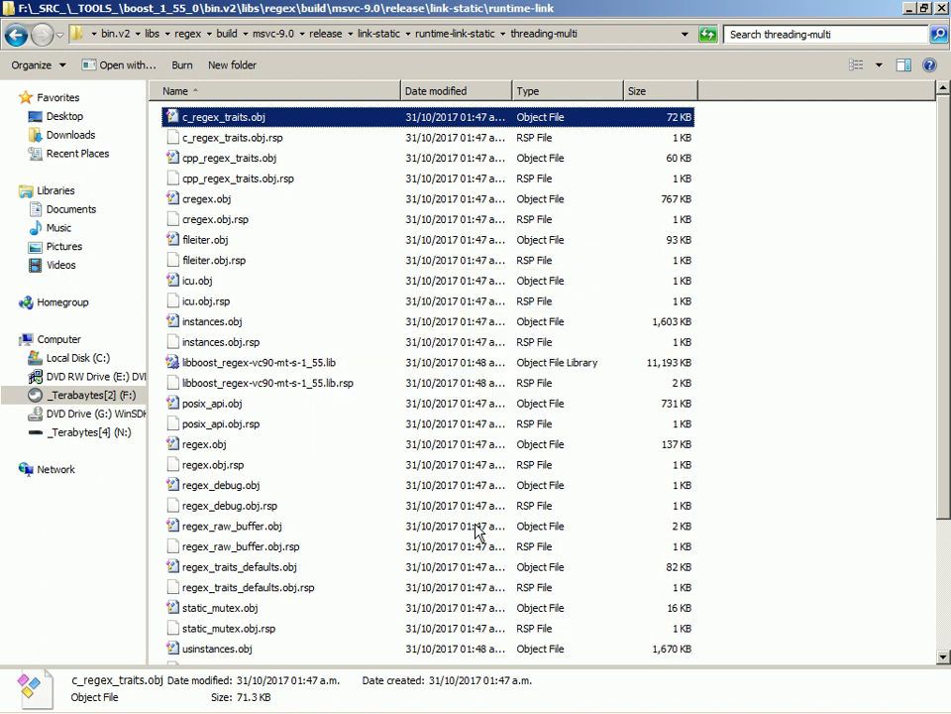
Check the Scintilla build output in the Command Prompt alongside the Notepad++ compiling guide, and return to the file explorer.
key(alt+Tab)
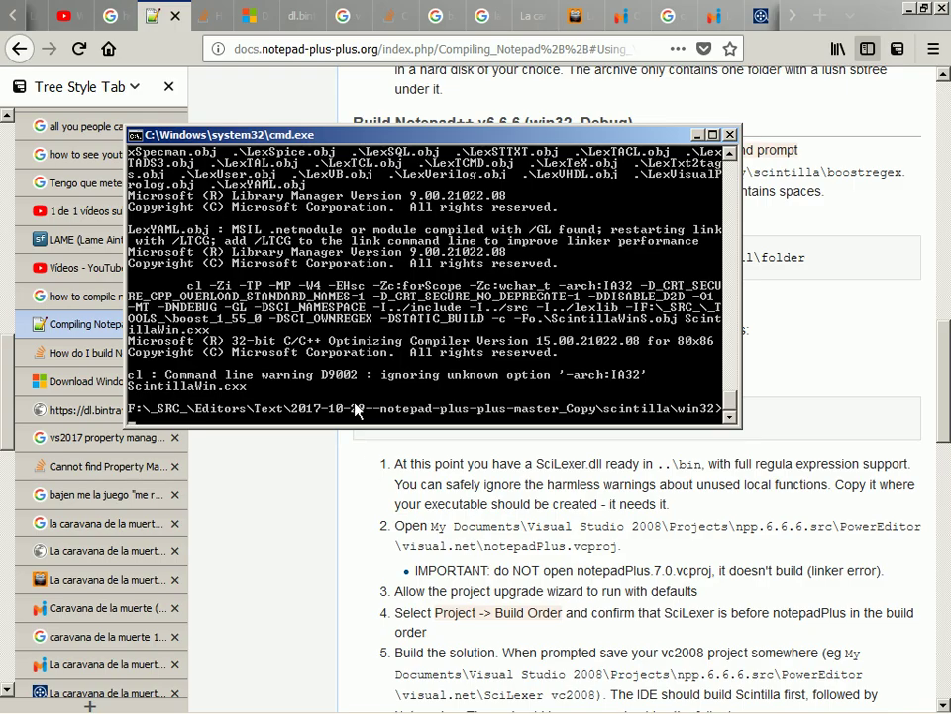
click(337, 463)
drag(366, 418, 584, 425)
key(alt+Tab)
key(alt+Tab)
key(Tab)
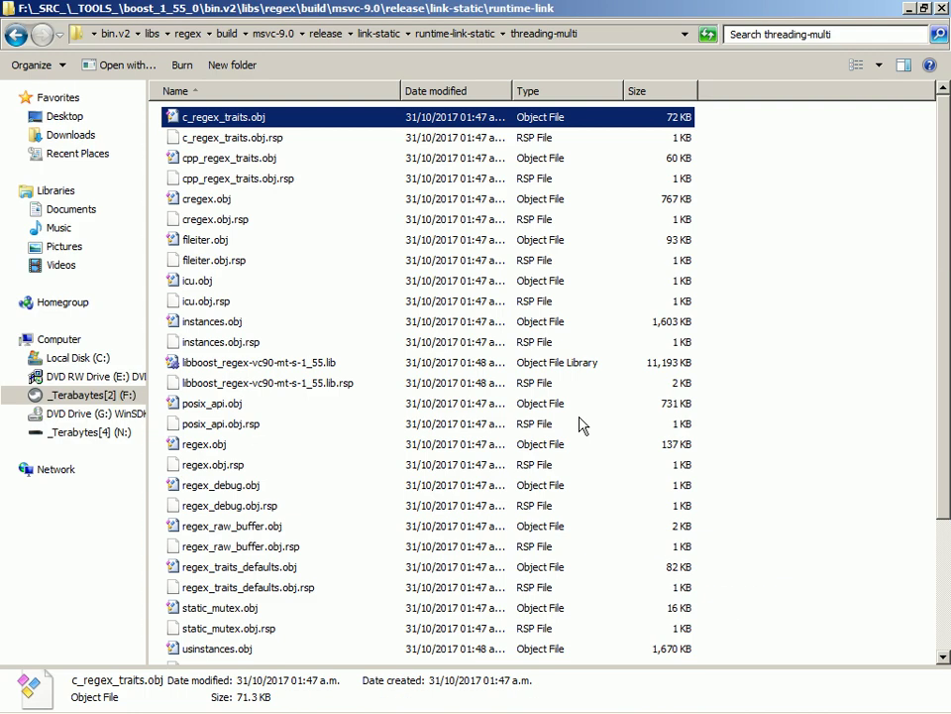
Go up to the regex folder under bin.v2\libs and check the working directory in the Command Prompt.
key(BackSpace)
key(BackSpace)
key(BackSpace)
key(BackSpace)
key(BackSpace)
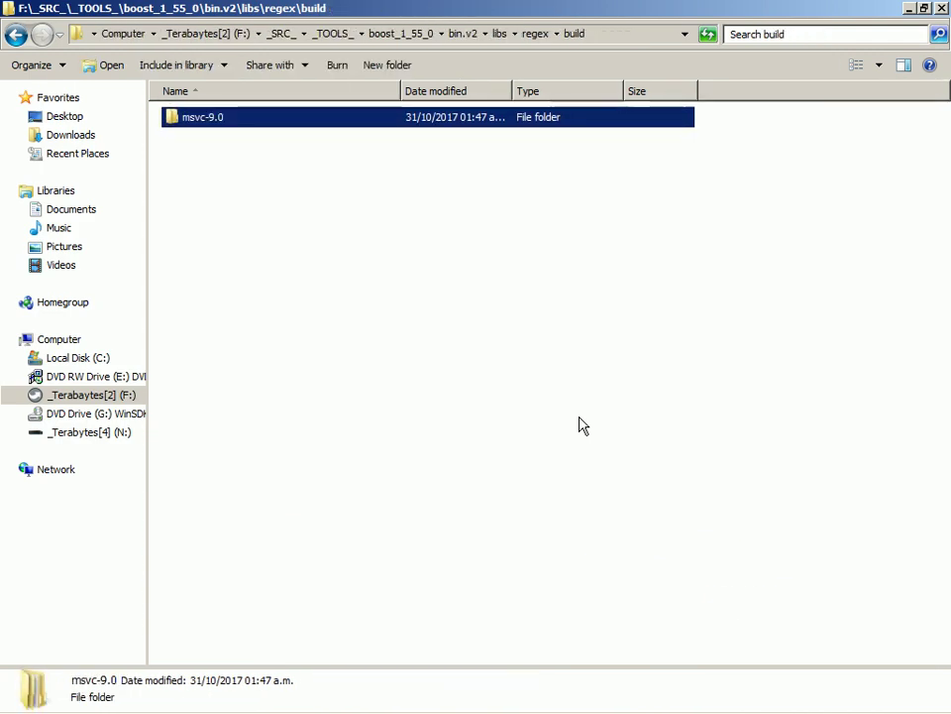
key(BackSpace)
key(alt+Tab)
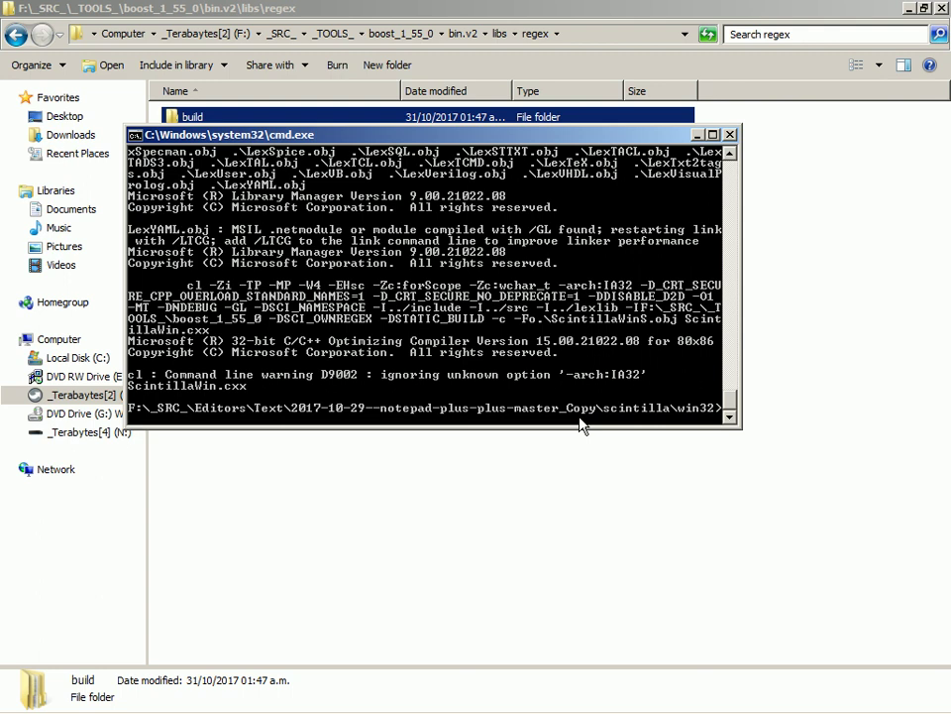
key(alt+Tab)
Go back up to F:\_SRC_ and open Editors\Text\2017-10-29--notepad-plus-plus-master_Copy, checking the path against the Command Prompt.
key(Delete)
key(BackSpace)
key(BackSpace)
key(BackSpace)
key(BackSpace)
key(BackSpace)
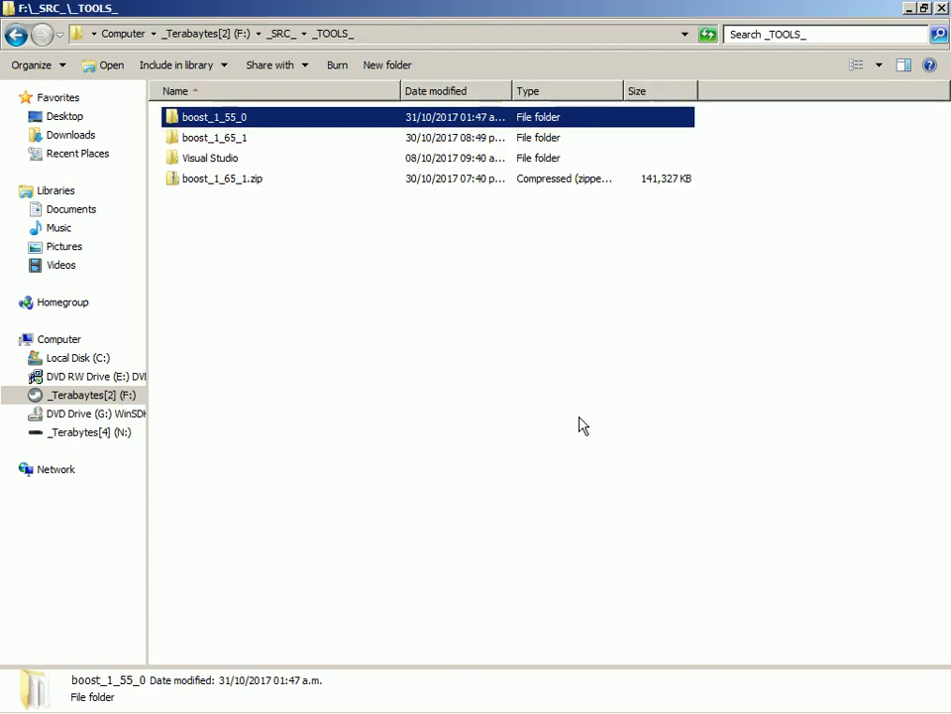
key(Down)
key(Down)
key(Down)
key(Down)
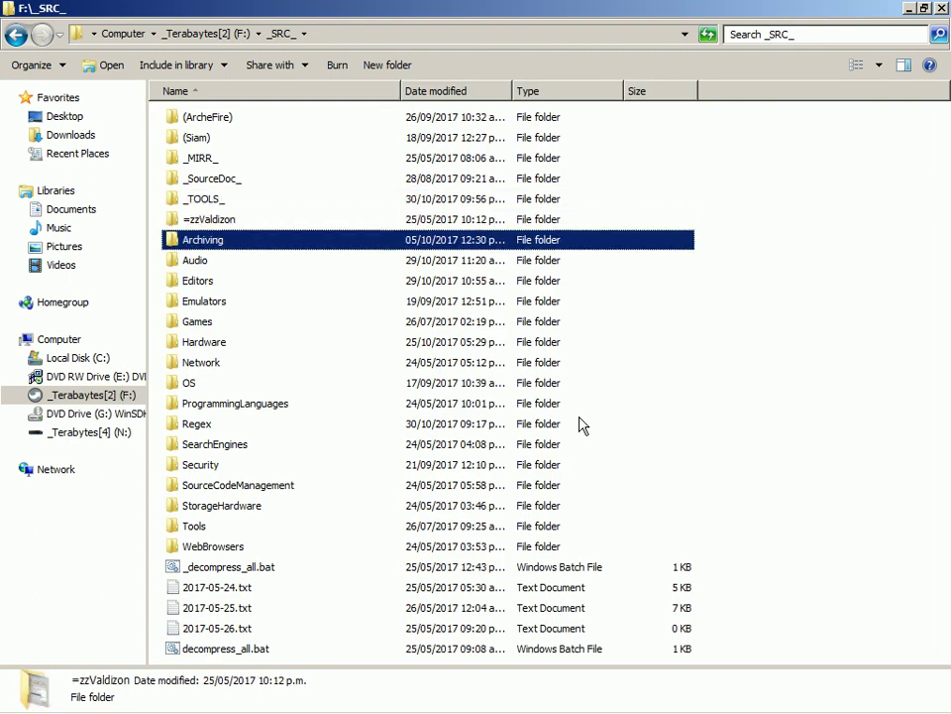
key(Return)
key(Down)
key(Return)
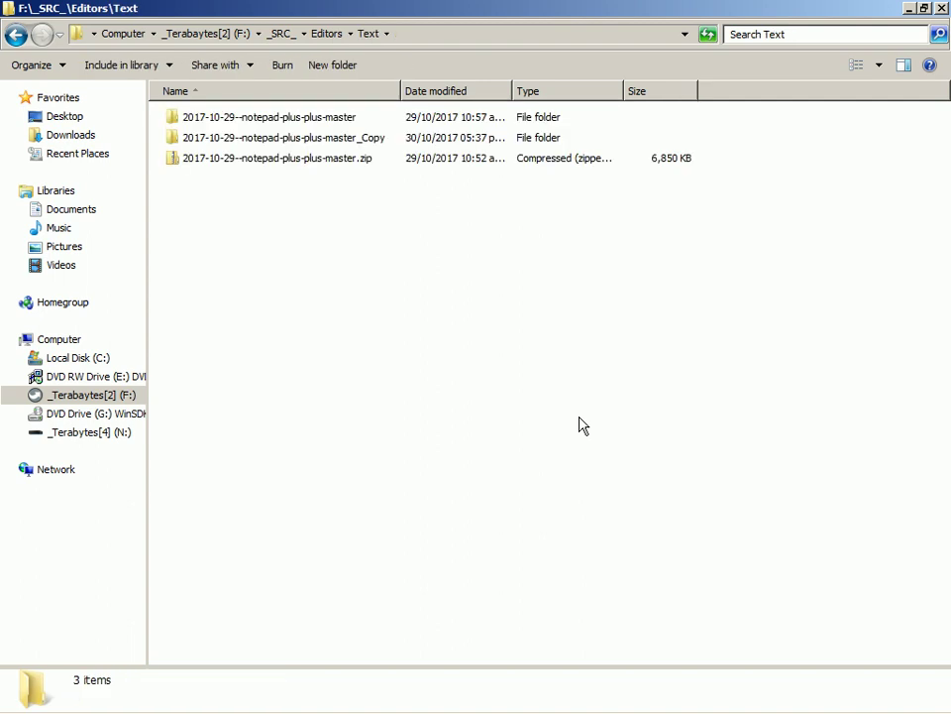
key(Down)
key(Return)
key(alt+Tab)
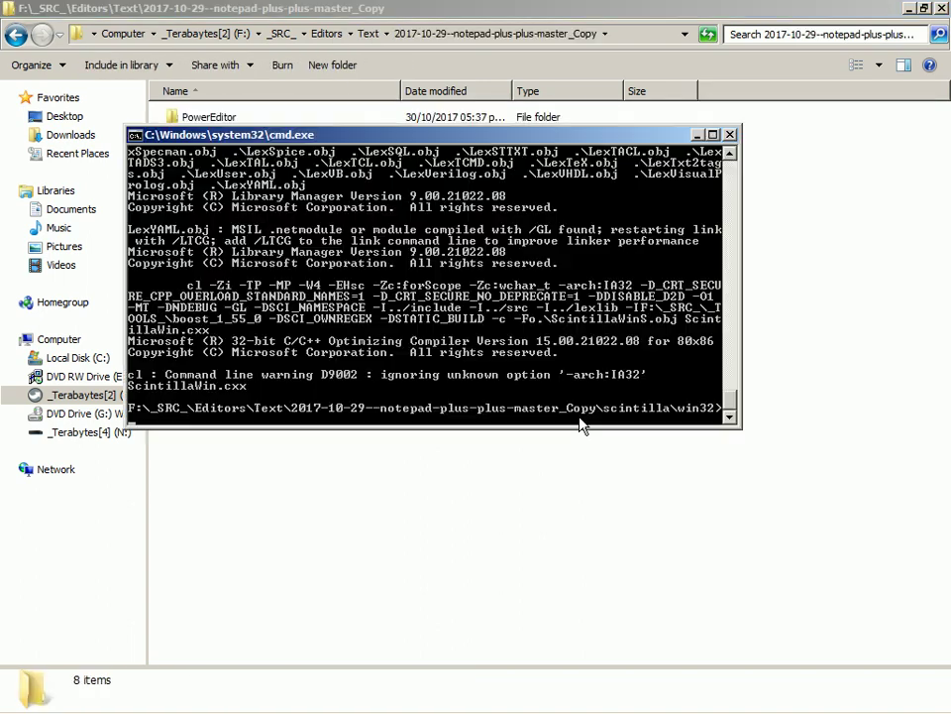
key(alt+Tab)
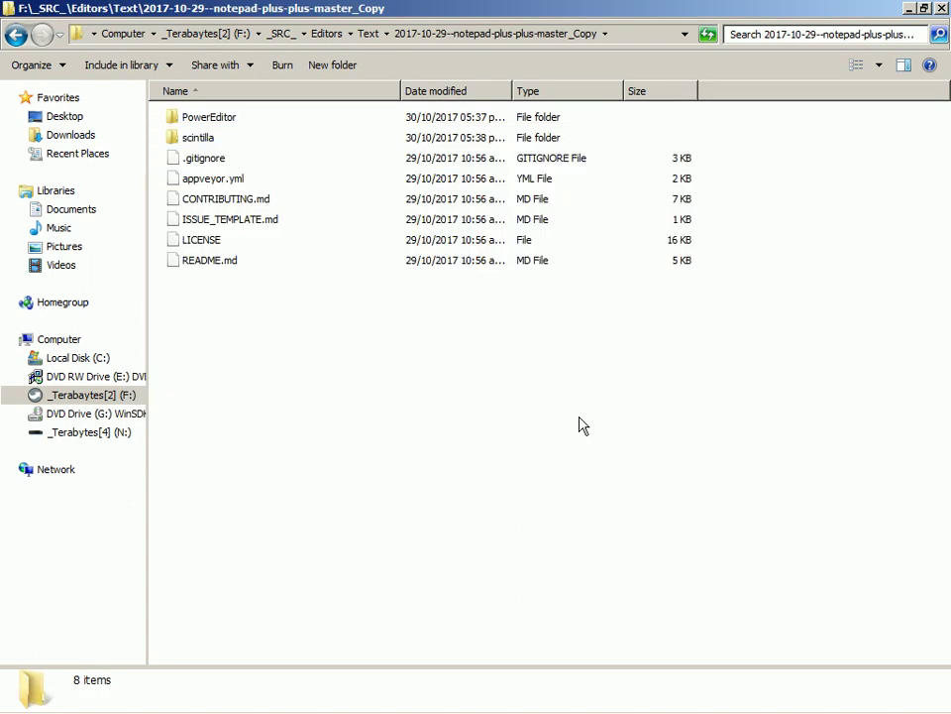
Open the win32 folder inside the scintilla source folder.
key(s)
key(Return)
key(b)
key(b)
key(s)
key(s)
key(w)
key(Return)
key(alt+Tab)
key(alt+Tab)
Look through the generated object files in the scintilla\win32 folder down to the end of the list.
key(Down)
key(Down)
key(Down)
key(Down)
key(Down)
key(Down)
key(Down)
key(Down)
key(Down)
key(Down)
key(Down)
key(Down)
key(Down)
key(Down)
key(Down)
key(Down)
key(Down)
key(Down)
key(Down)
key(Down)
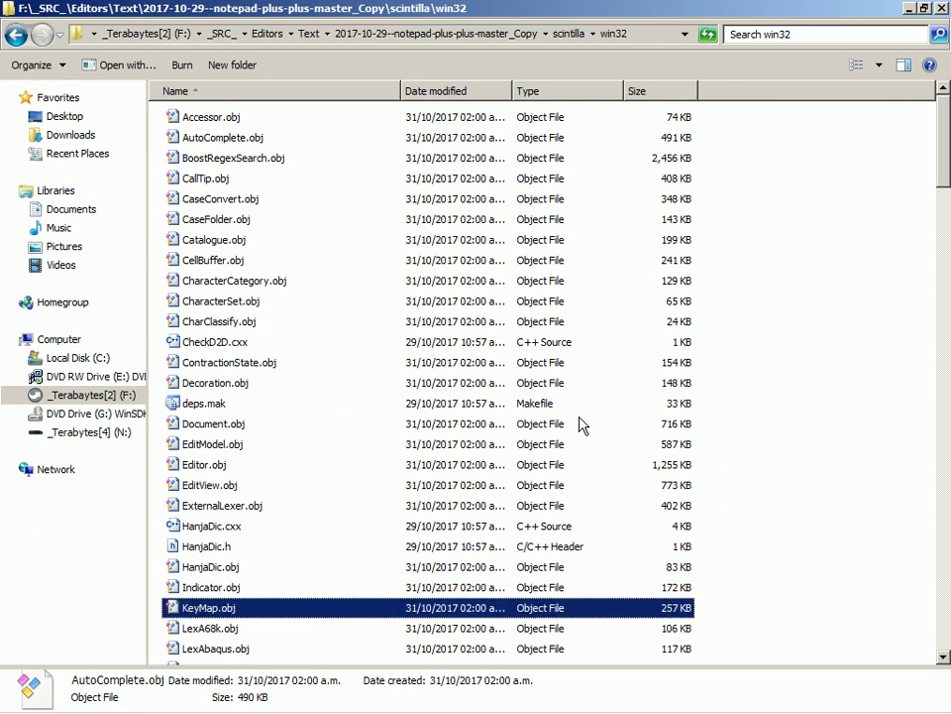
key(Down)
key(Down)
key(Down)
key(Down)
key(Down)
key(Down)
key(Down)
key(Down)
key(Down)
key(Down)
key(Down)
key(Down)
key(Down)
key(Down)
key(Down)
key(Down)
key(Down)
key(Down)
key(Down)
key(Down)
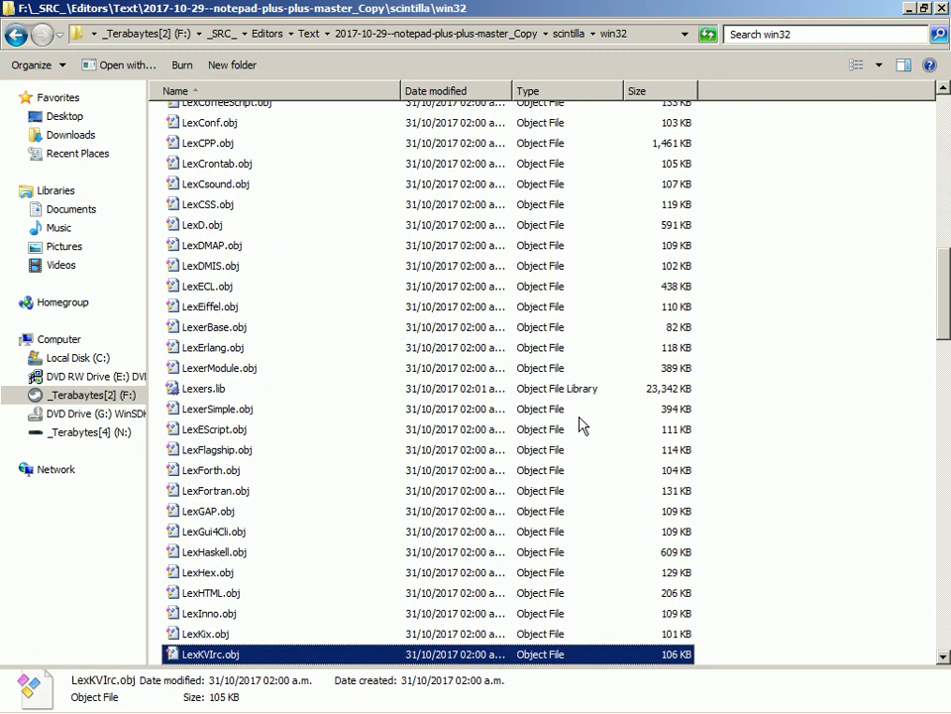
key(Down)
key(Down)
key(Down)
key(Down)
key(Down)
key(Down)
key(Down)
key(Down)
key(Down)
key(Down)
key(Down)
key(Down)
key(Down)
key(Down)
key(Down)
key(Down)
key(Down)
key(Down)
key(Down)
key(Down)
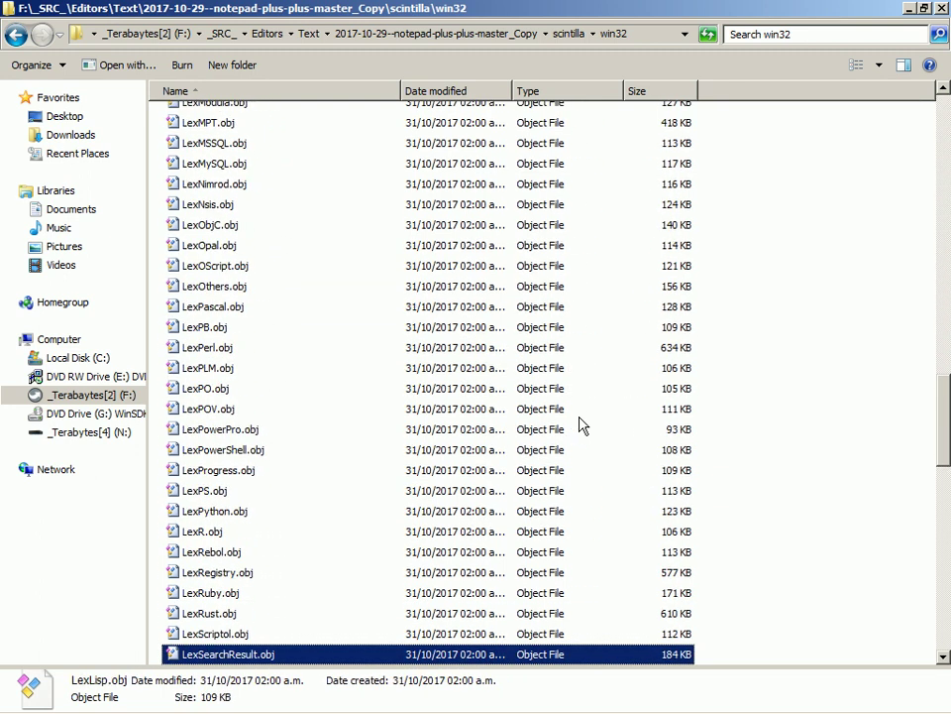
key(Down)
key(Down)
key(Down)
key(Down)
key(Down)
key(Down)
key(Down)
key(Down)
key(Down)
key(Down)
key(Down)
key(Down)
key(Down)
key(Down)
key(Down)
key(Down)
key(Down)
key(Down)
key(Down)
key(Down)
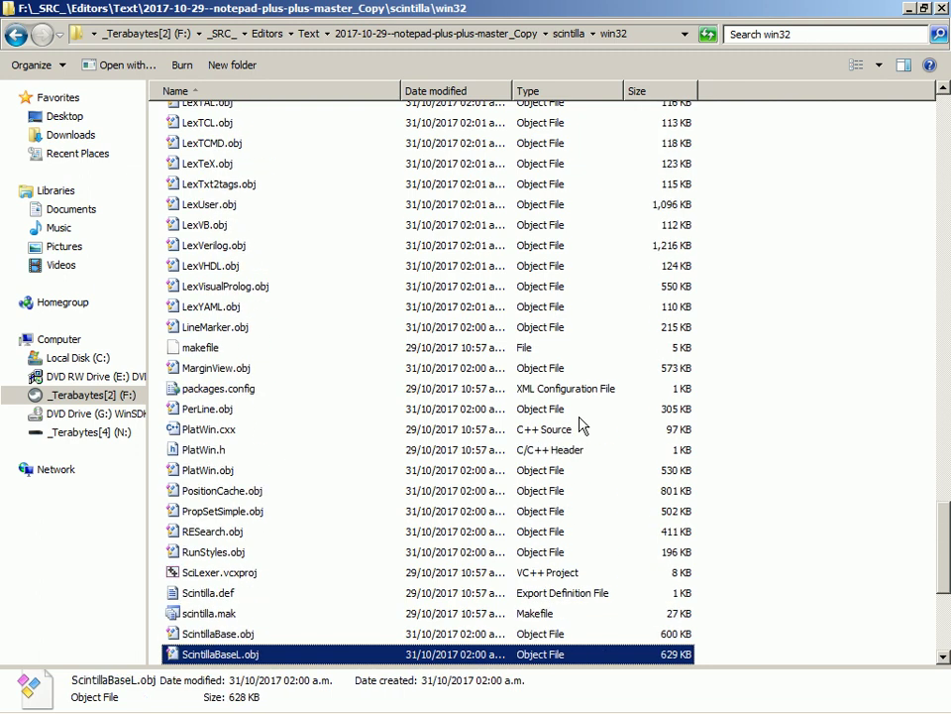
key(Down)
key(Down)
key(Down)
key(Down)
key(Down)
key(Down)
key(Down)
key(Down)
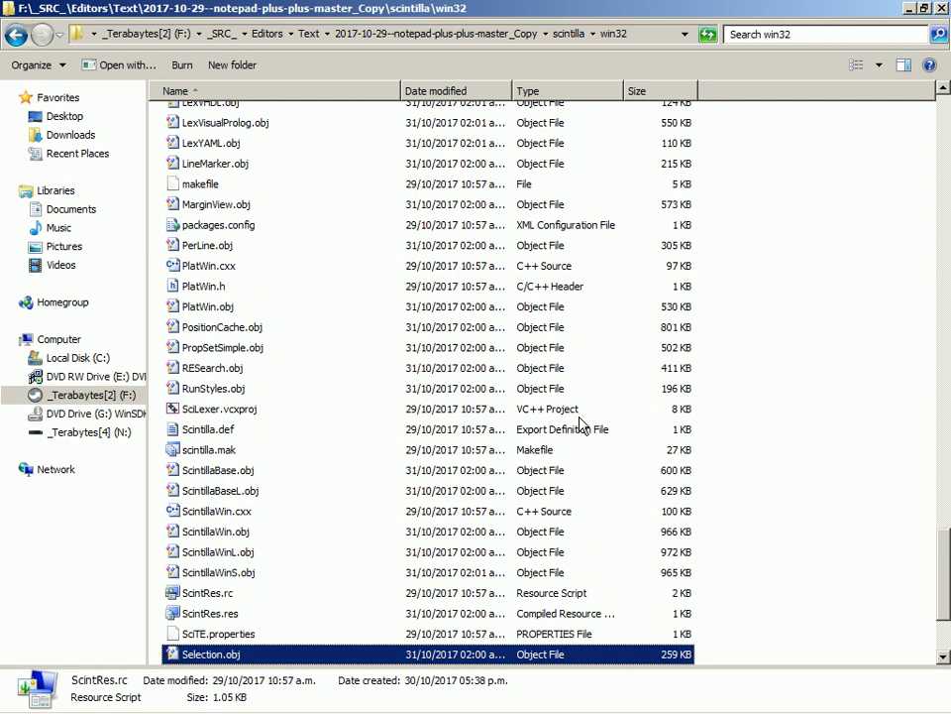
key(Down)
key(Down)
key(Down)
key(Down)
key(Down)
key(Down)
key(Down)
key(Down)
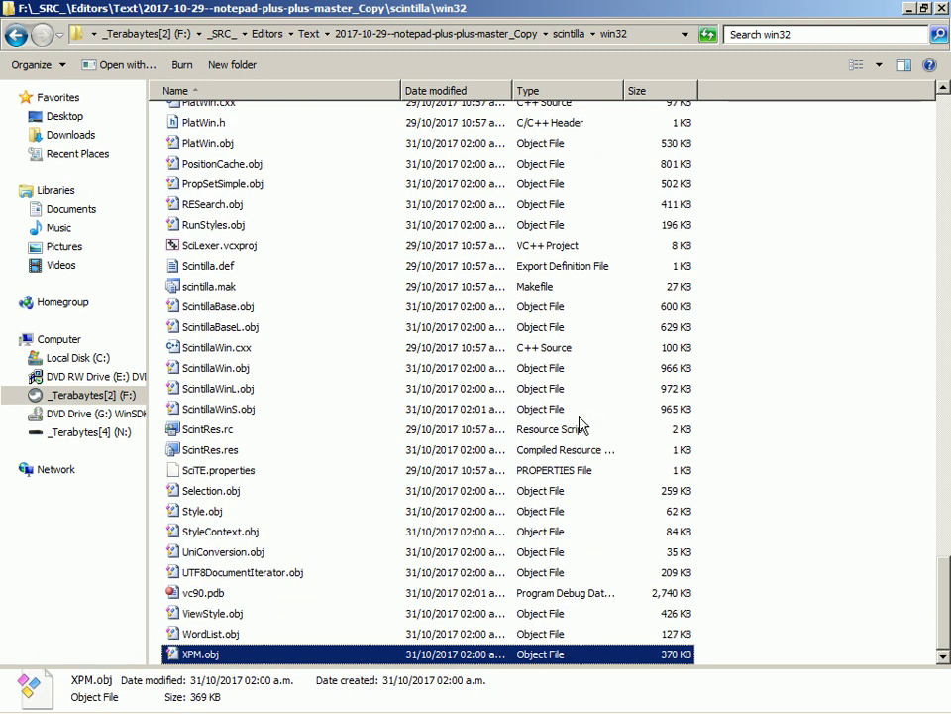
Read the compiling guide's instructions that follow the nmake command, and return to the file explorer.
key(alt+Tab)
key(Tab)
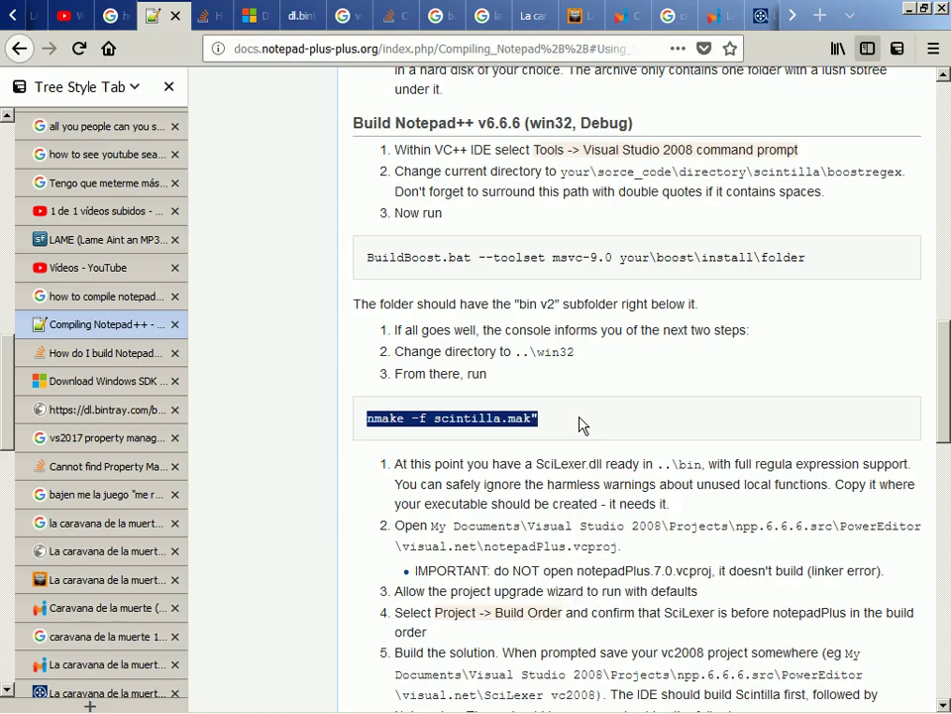
scroll(579, 371, down, 4)
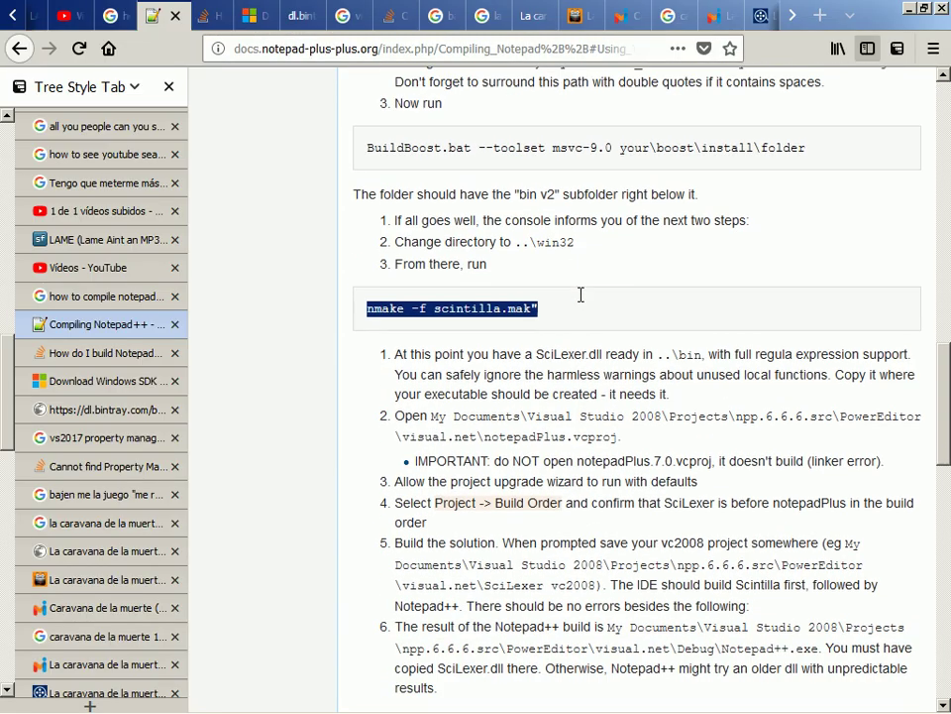
click(315, 280)
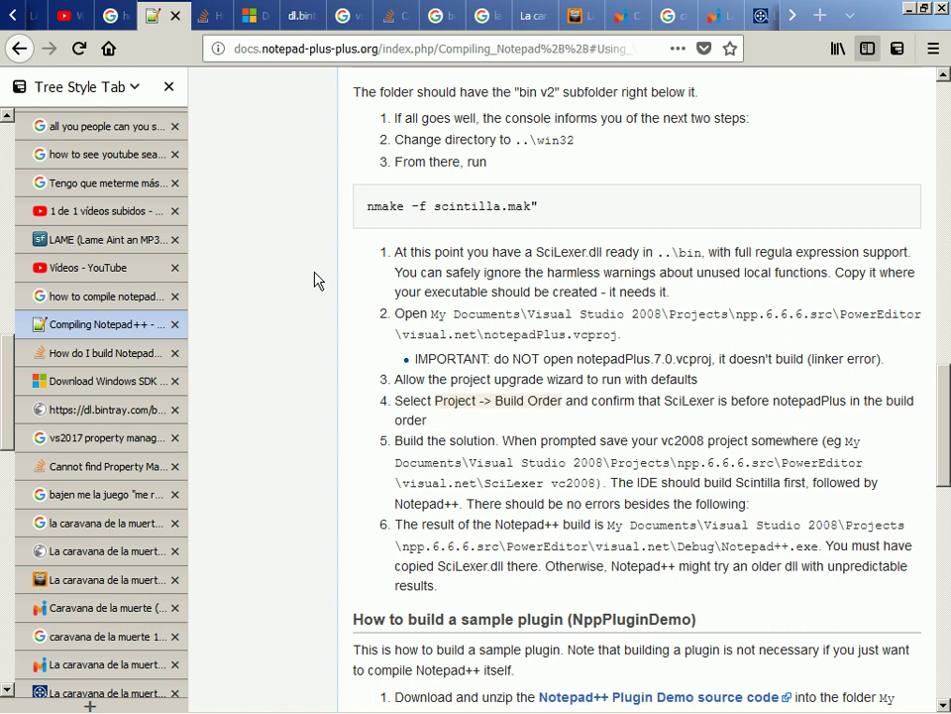
key(alt+Tab)
key(alt+Tab)
key(Tab)
key(Tab)
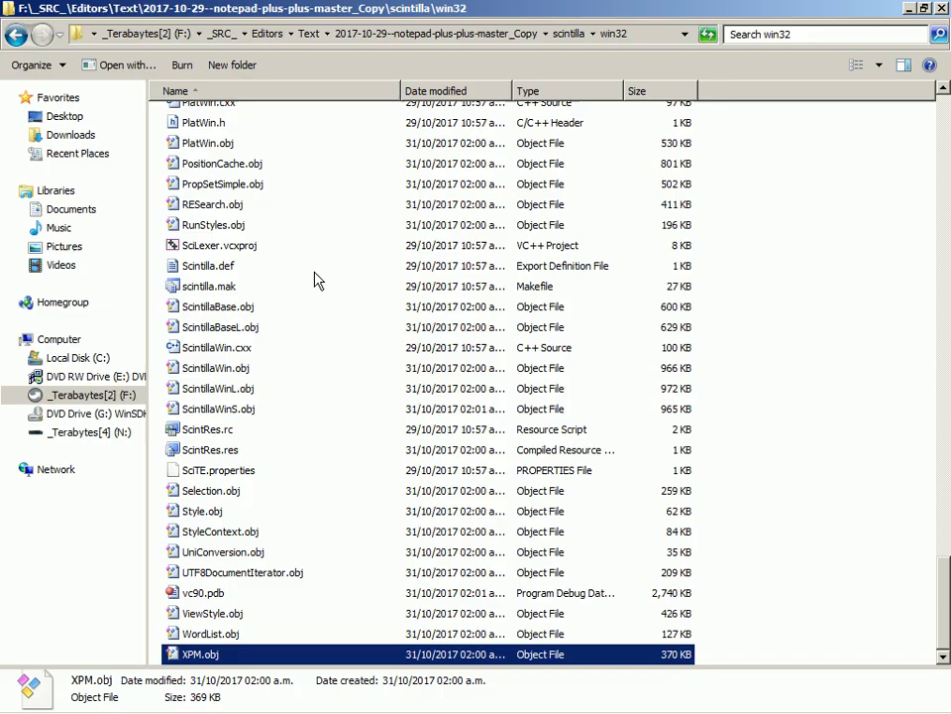
Open the bin folder inside the scintilla source folder and select SciLexer.dll.
key(BackSpace)
key(b)
key(Return)
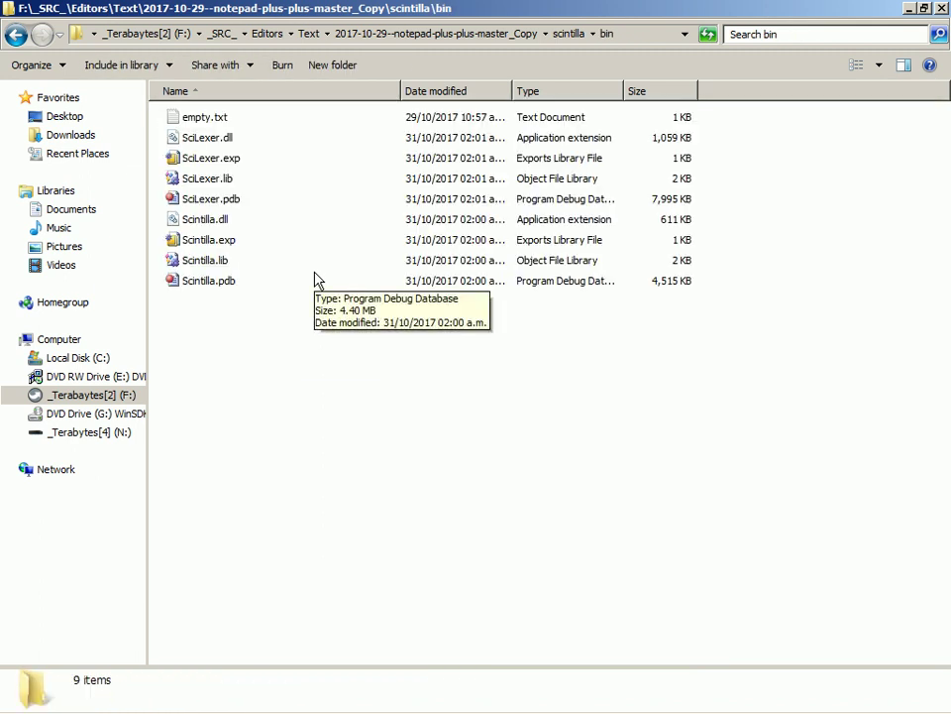
key(s)
Compare the Command Prompt with the compiling guide, recalling the nmake -f scintilla.mak command and discarding it without running it.
key(alt+Tab)
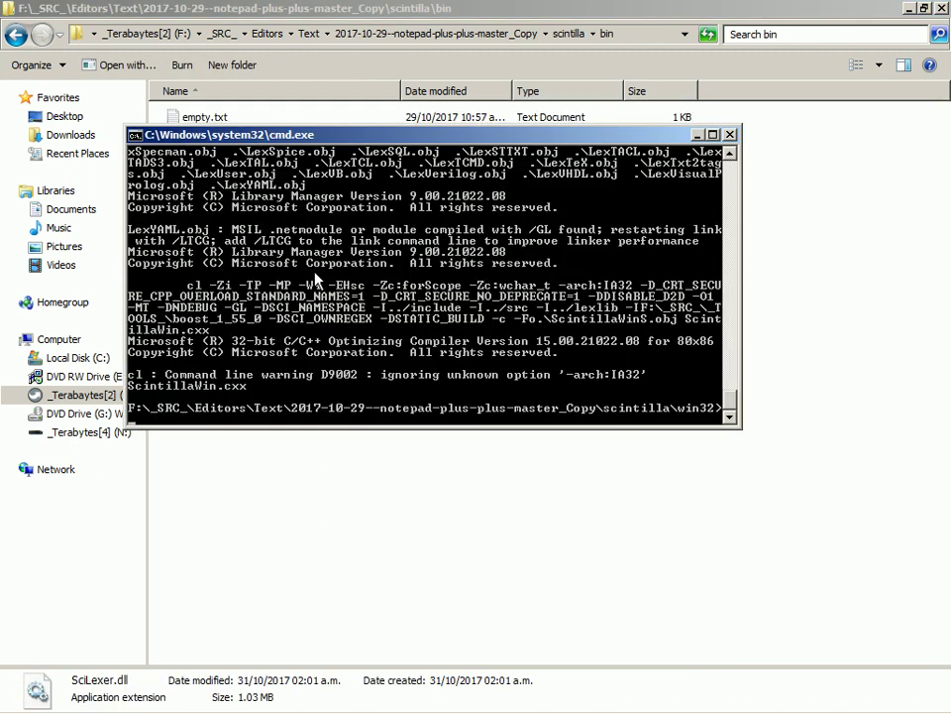
key(alt+Tab)
key(Tab)
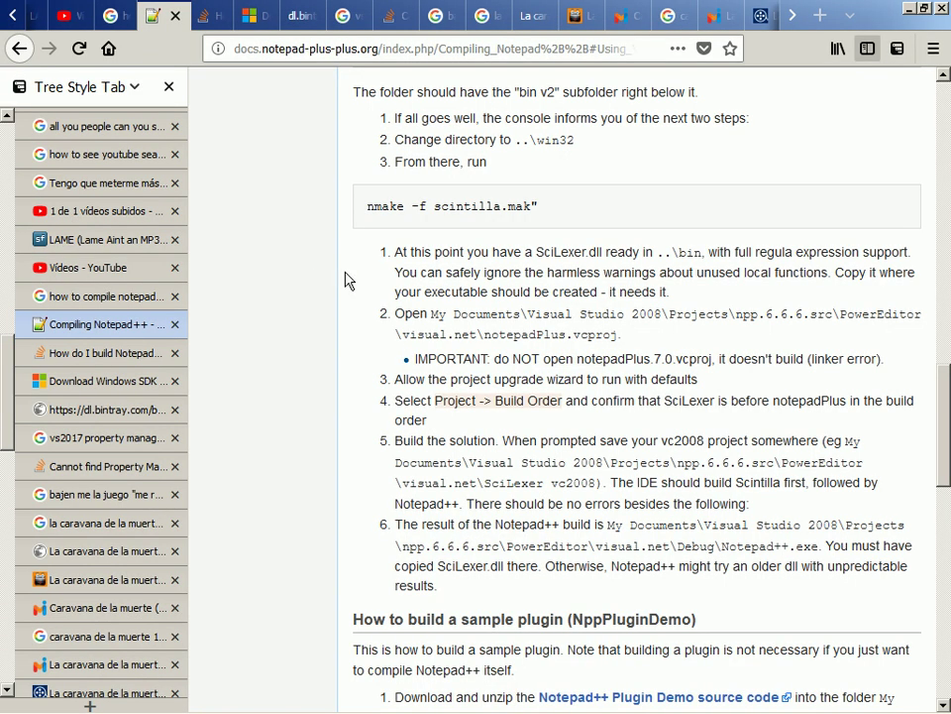
key(alt+Tab)
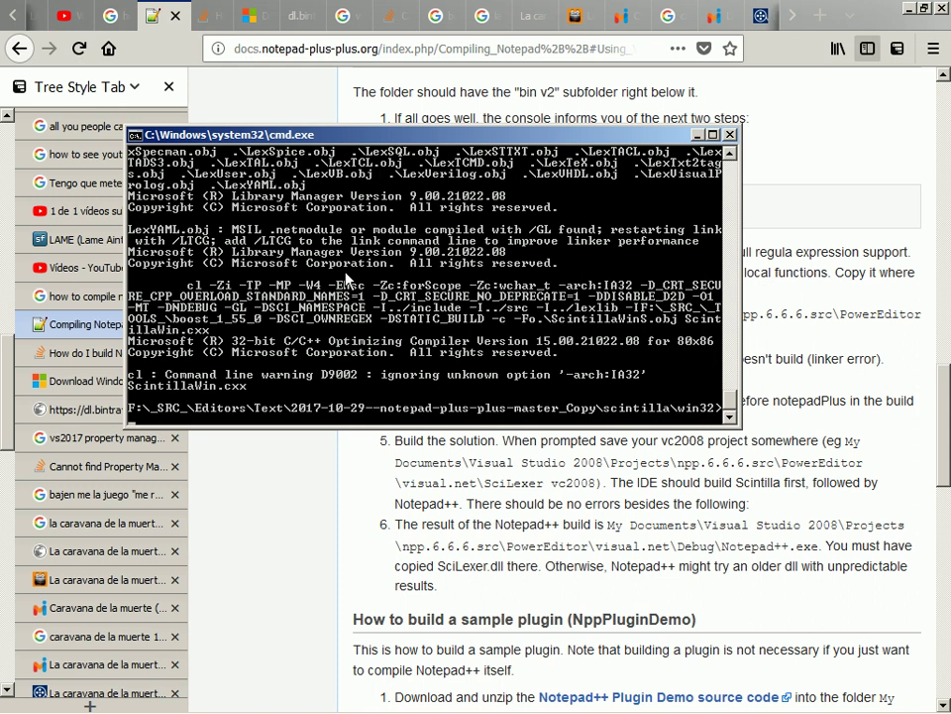
key(Up)
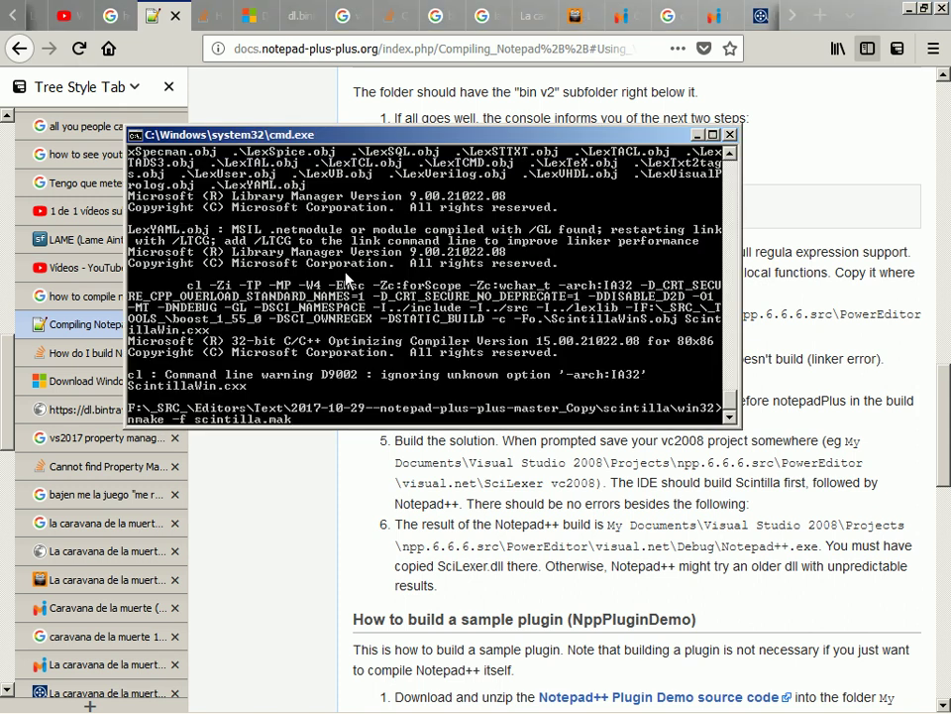
key(Escape)
key(alt+Tab)
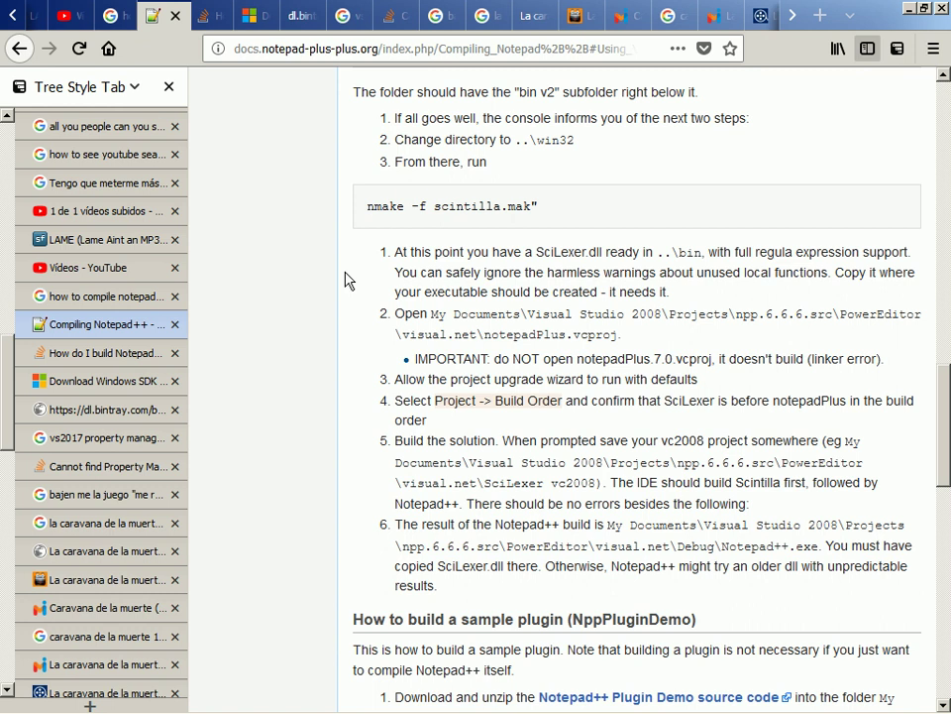
Check SciLexer.dll in scintilla\bin against the compiling guide's instruction about copying it.
key(alt+Tab)
key(alt+Tab)
key(alt+Tab)
key(alt+Tab)
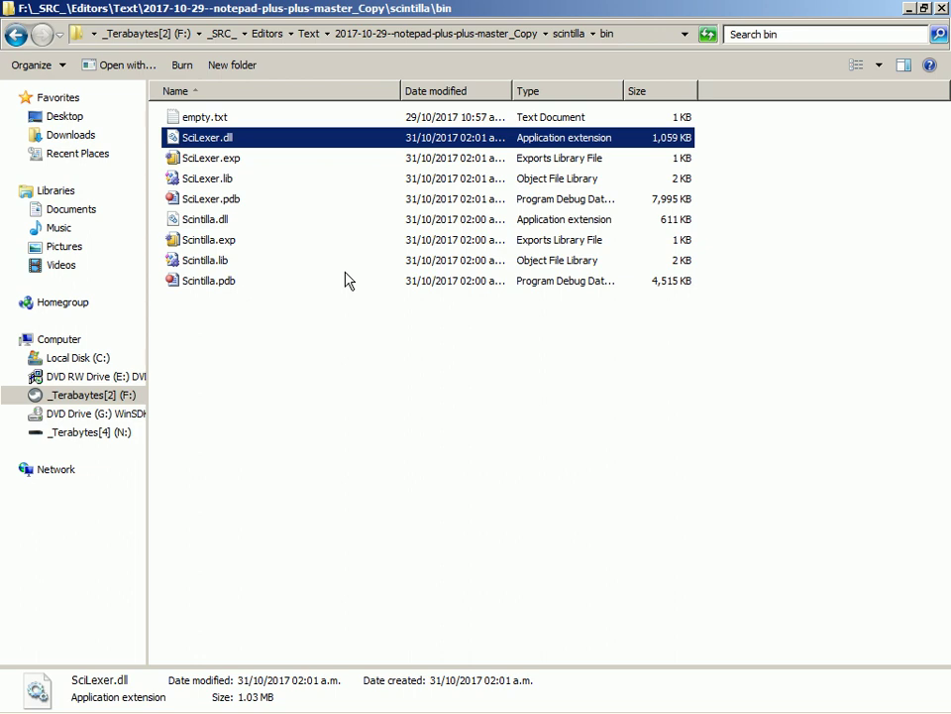
key(alt+Tab)
key(alt+Tab)
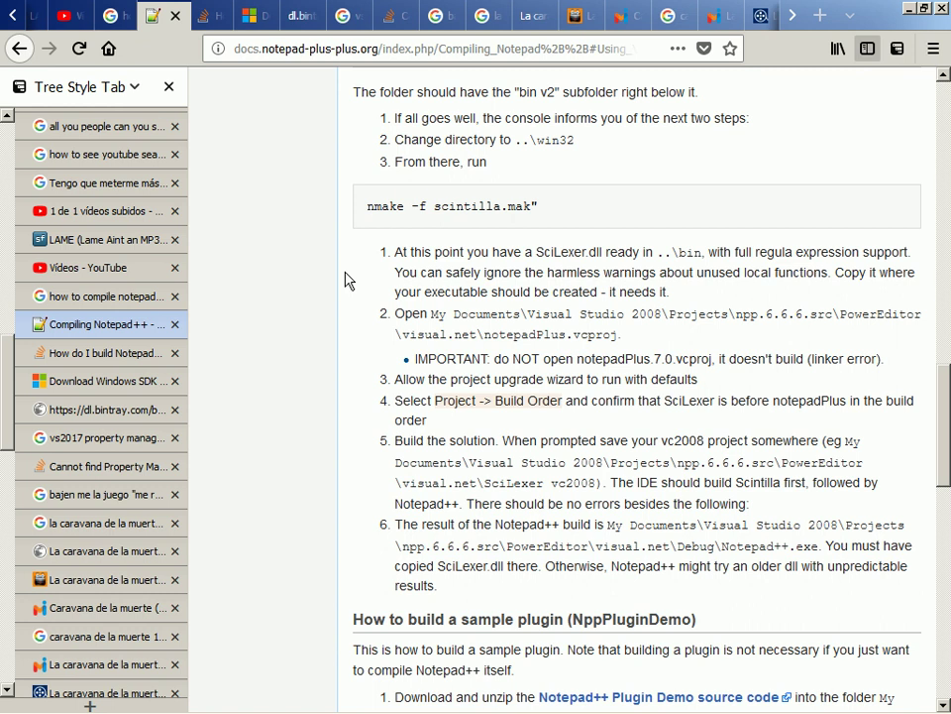
key(alt+Tab)
key(alt+Tab)
key(alt+Tab)
key(alt+Tab)
key(alt+Tab)
key(alt+Tab)
key(alt+Tab)
key(alt+Tab)
key(alt+Tab)
key(alt+Tab)
key(alt+Tab)
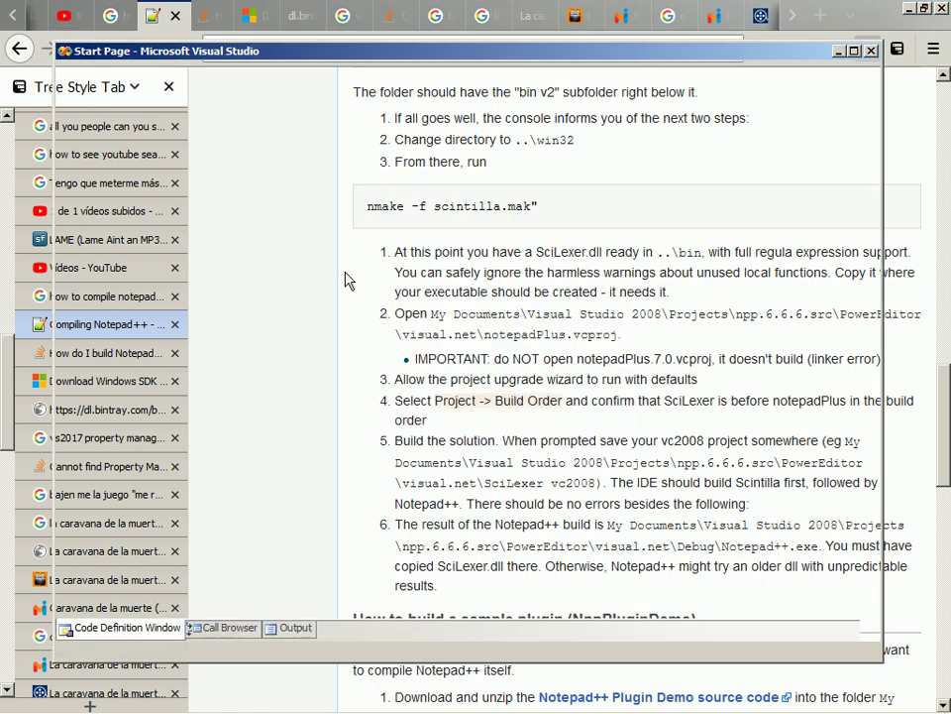
key(alt+Tab)
key(alt+Tab)
key(alt+Tab)
key(alt+Tab)
key(alt+Tab)
key(alt+Tab)
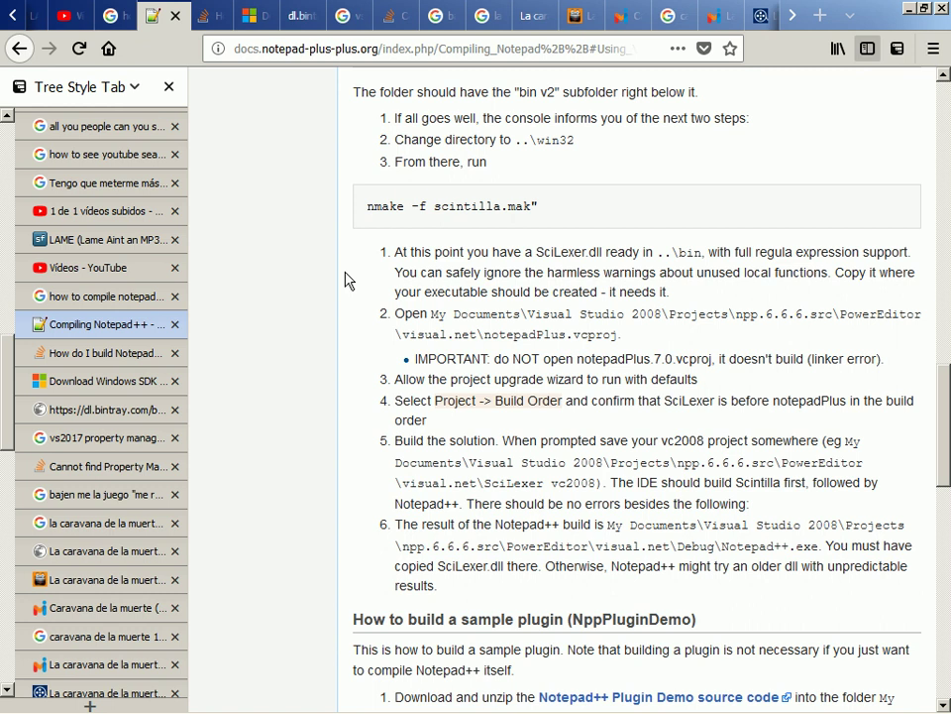
Go up from scintilla\bin to the project's root folder and open PowerEditor, checking the path named in the compiling guide.
middle_click(346, 281)
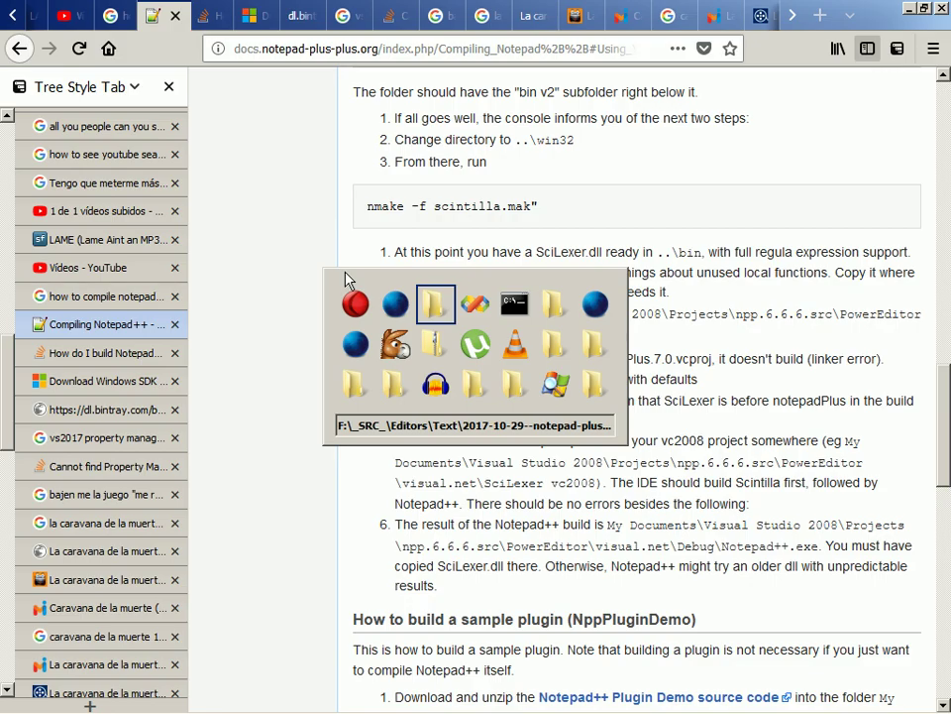
key(Return)
key(alt+Up)
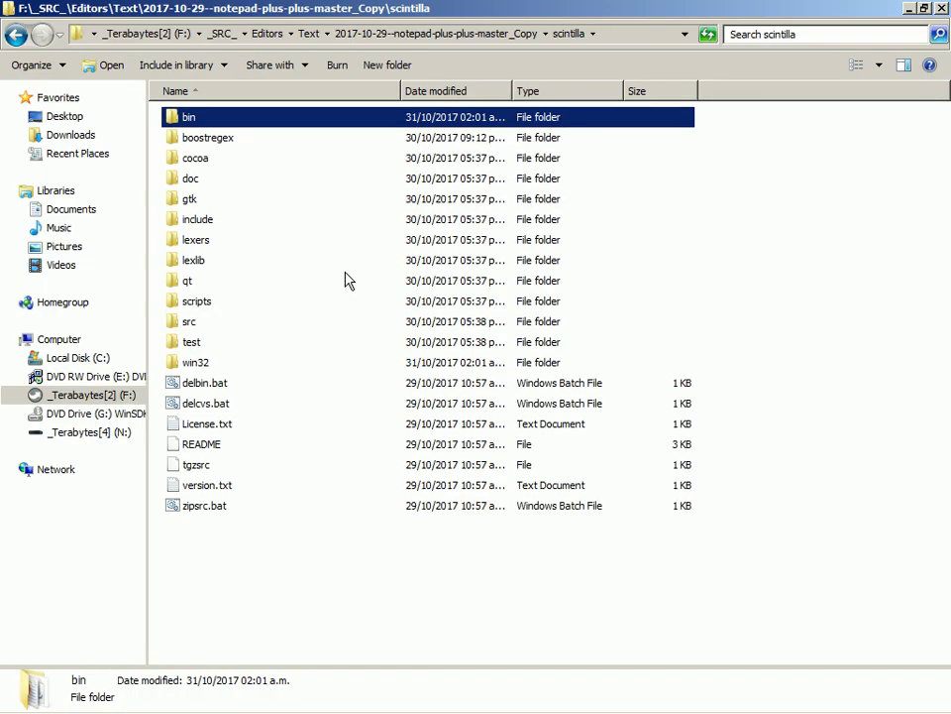
key(alt+Up)
key(Up)
key(Return)
key(alt+Tab)
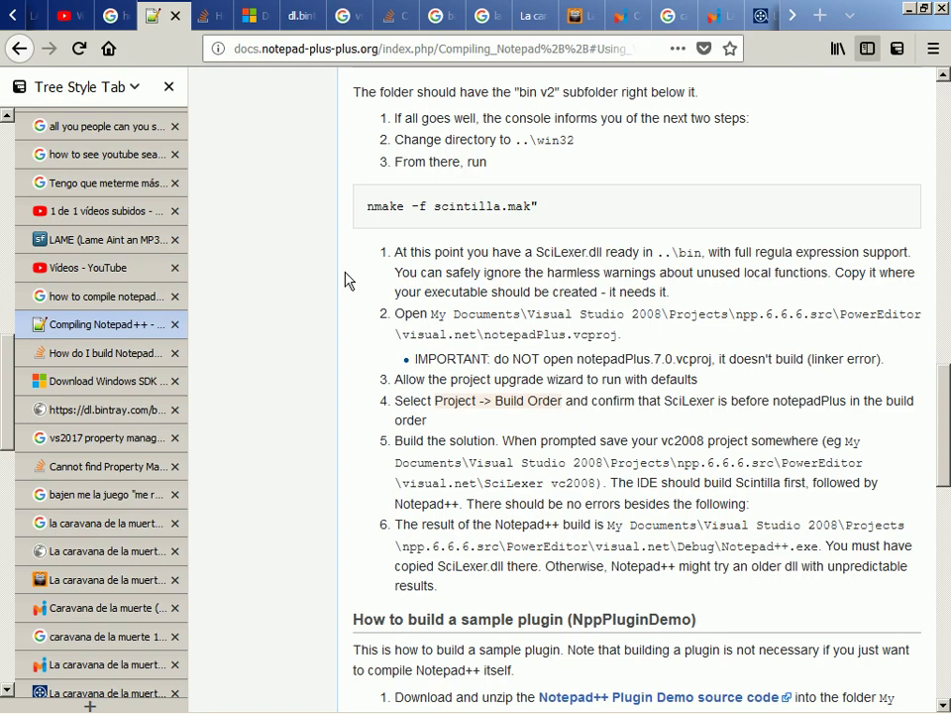
Open the bin folder inside PowerEditor in the file explorer.
key(alt+Tab)
key(Down)
key(End)
key(Home)
key(Return)
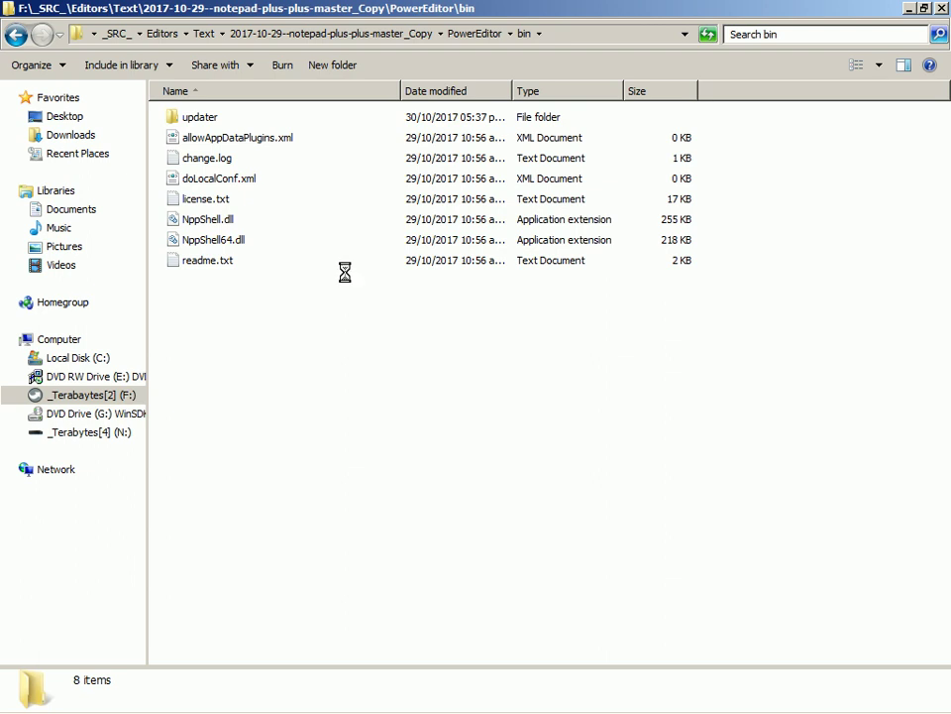
Paste SciLexer.dll into PowerEditor\bin and prefix its file name with an underscore.
key(ctrl+v)
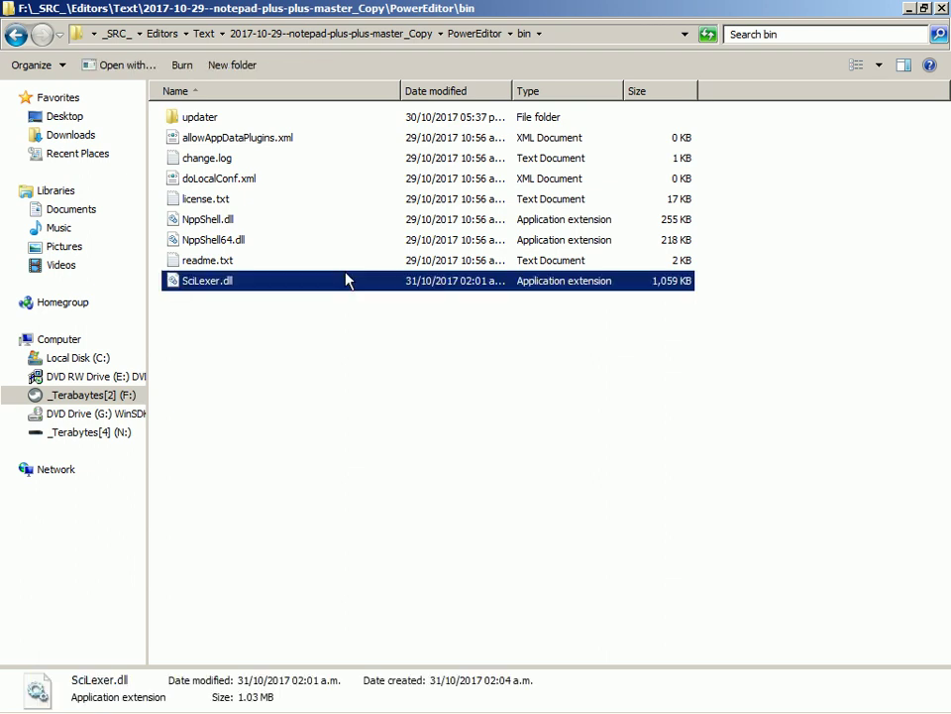
key(F2)
key(Escape)
key(F2)
key(Home)
text(_)
key(Return)
Go up to PowerEditor and open its visual.net folder, comparing its project files with the path in the compiling guide.
key(alt+Tab)
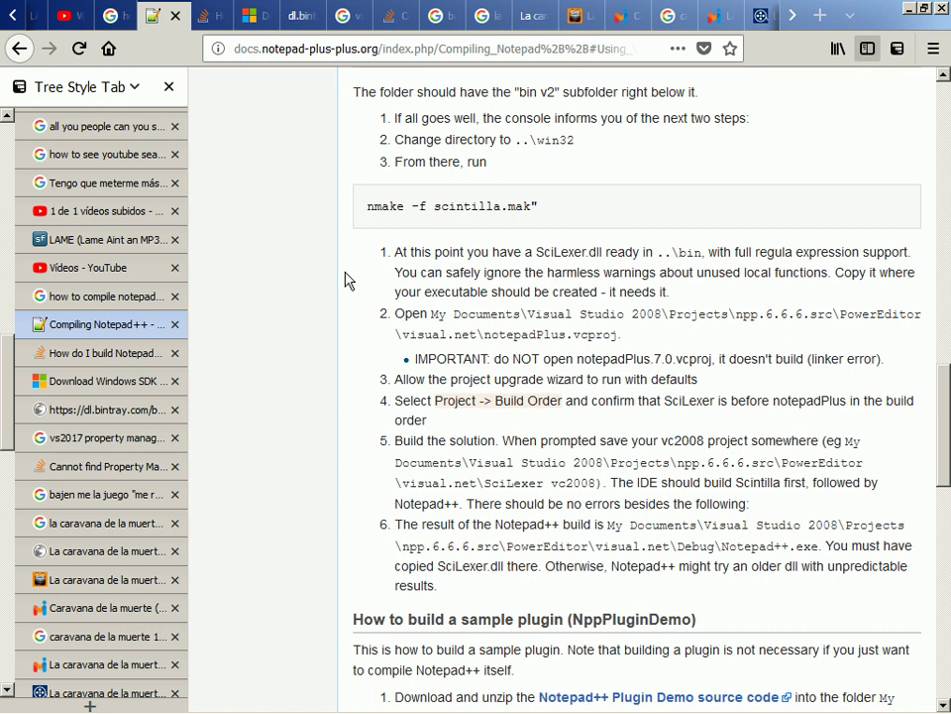
key(alt+Tab)
key(BackSpace)
key(v)
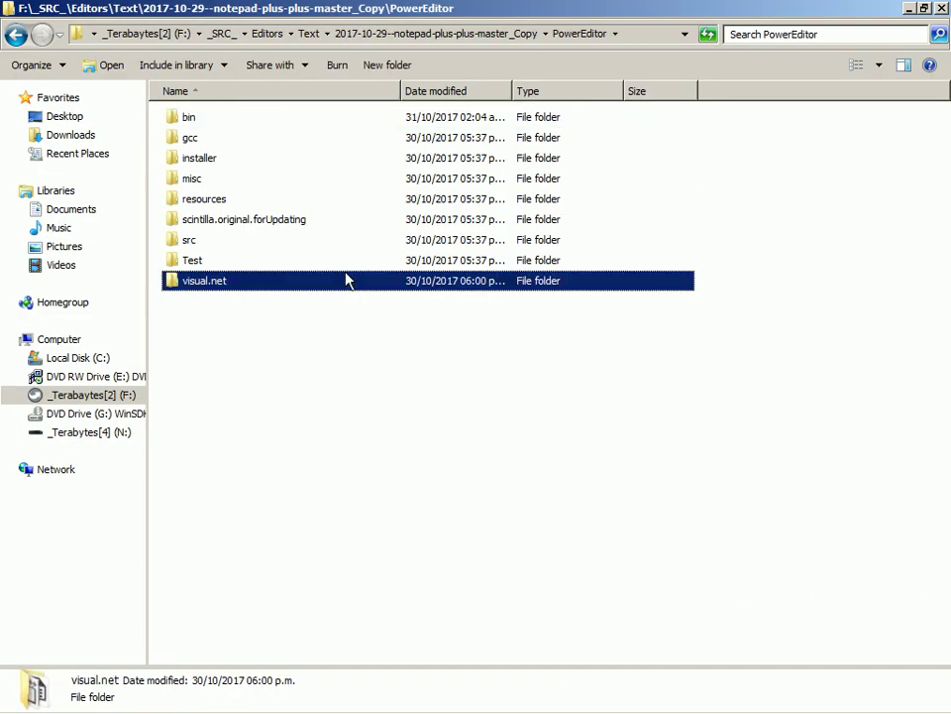
key(Return)
key(alt+Tab)
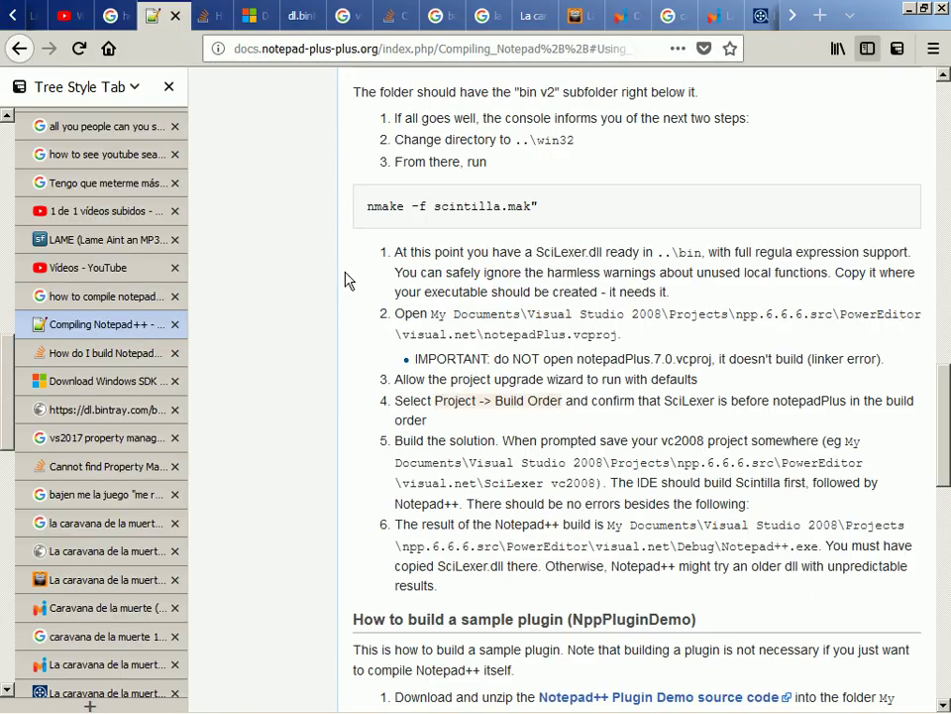
key(alt+Tab)
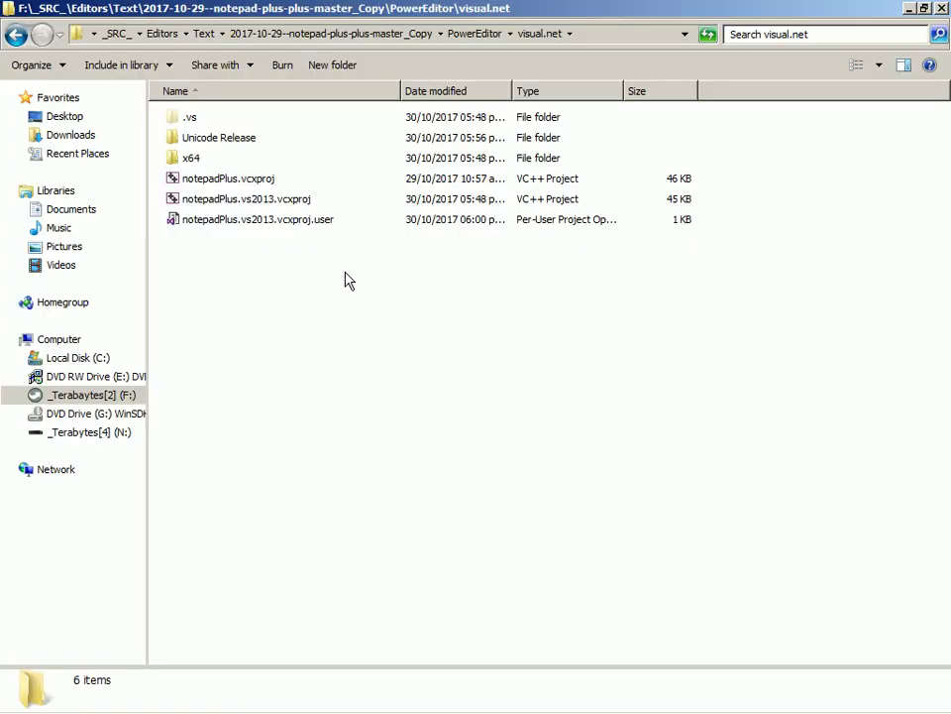
Copy the visual.net folder path and load it in the Open Project dialog of Visual Studio 2008.
click(598, 42)
click(495, 264)
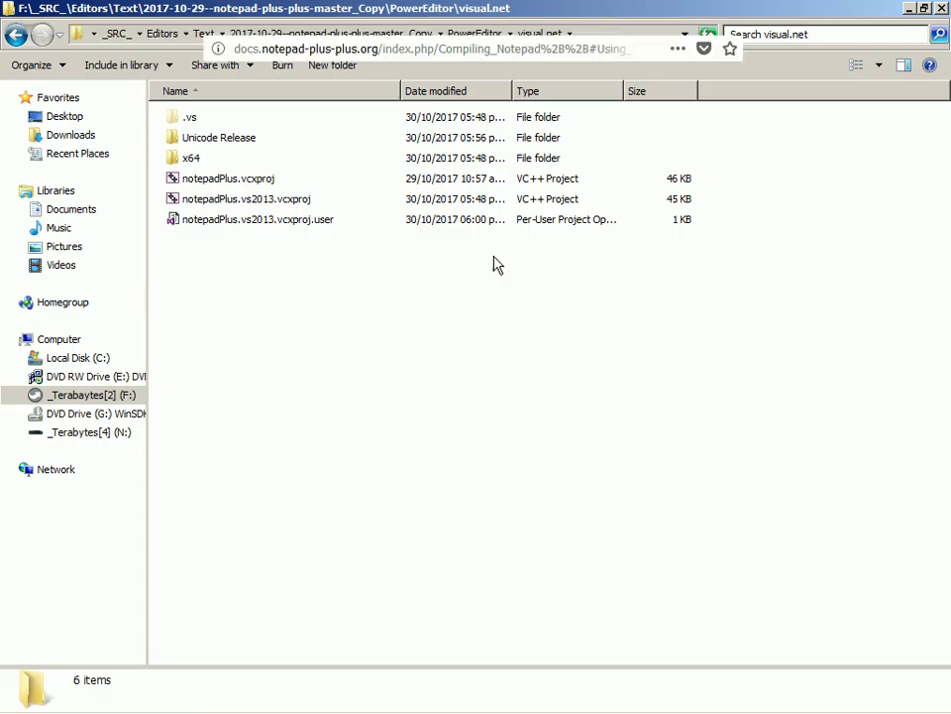
key(alt+Tab)
key(alt+Tab)
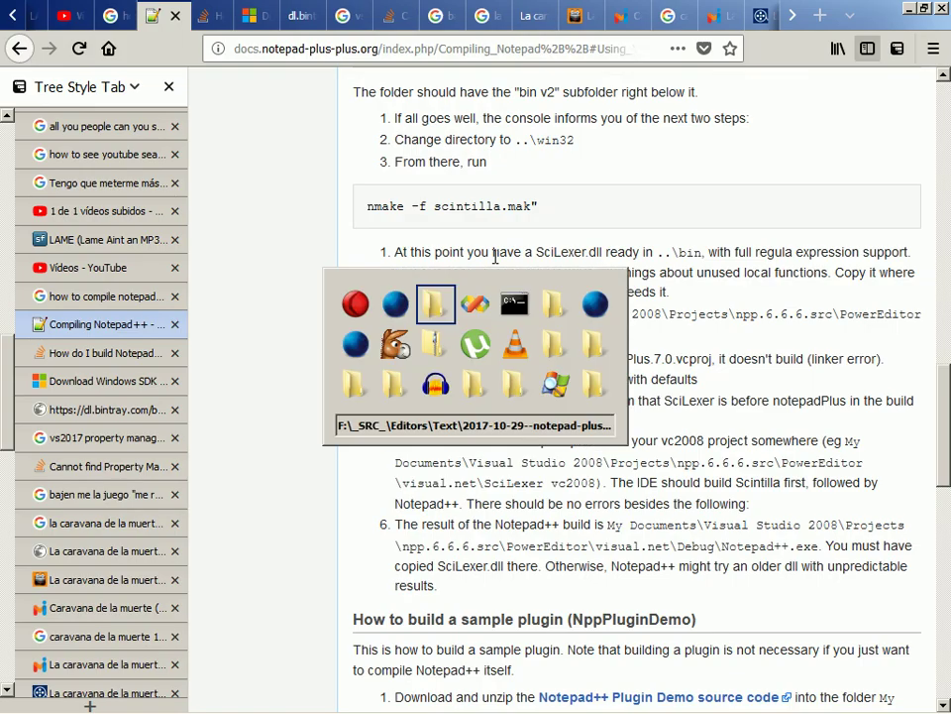
key(alt+f)
key(Down)
key(Right)
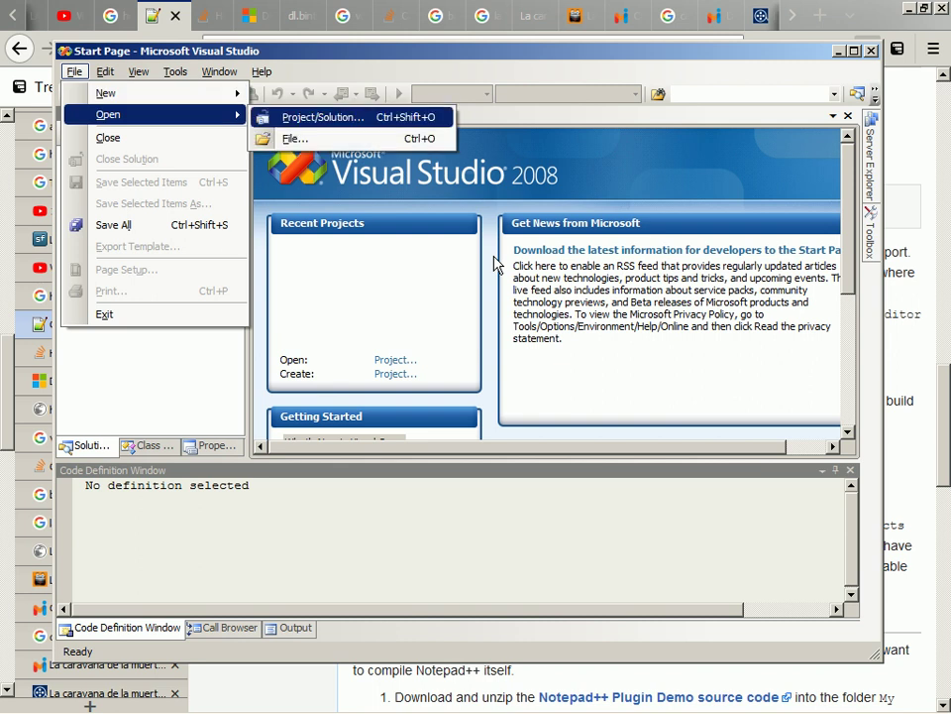
key(Return)
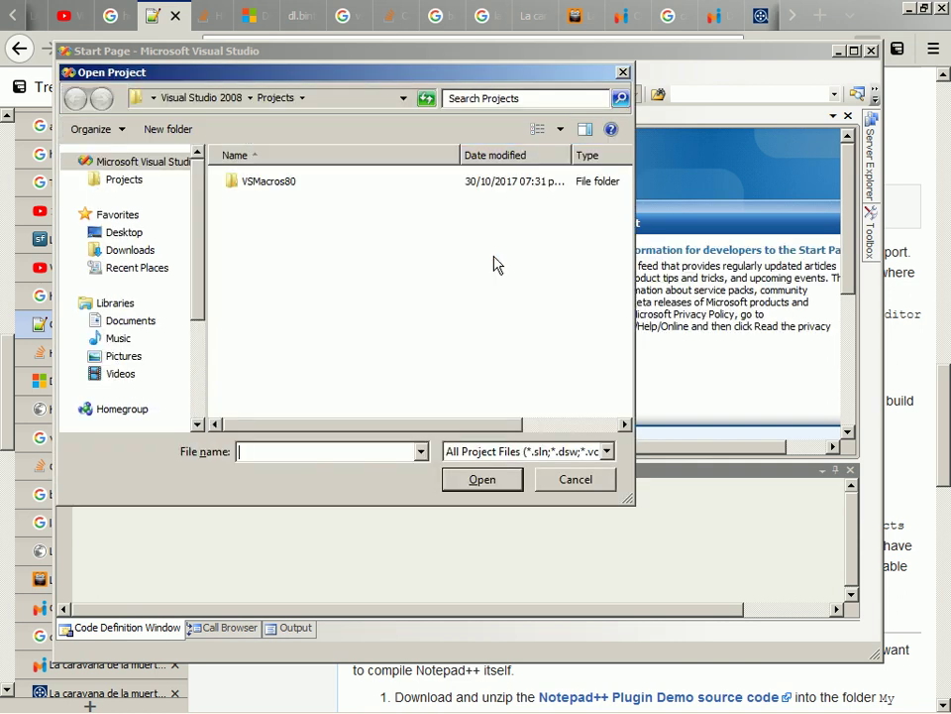
key(ctrl+v)
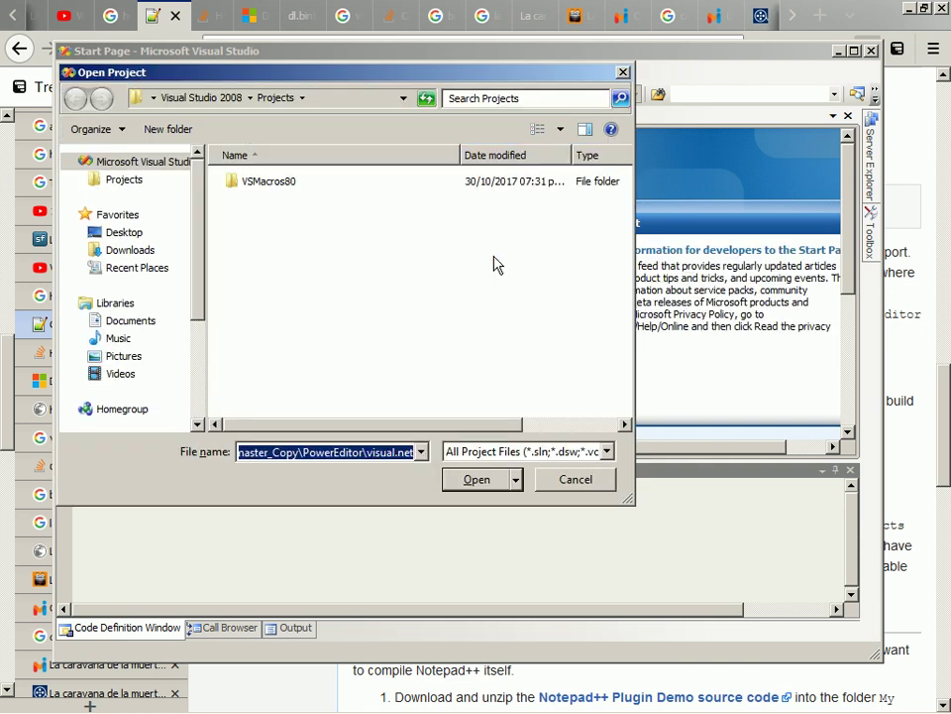
key(Return)
Reopen the Open Project dialog and compare its visual.net listing with the compiling guide and the file explorer.
key(alt+Tab)
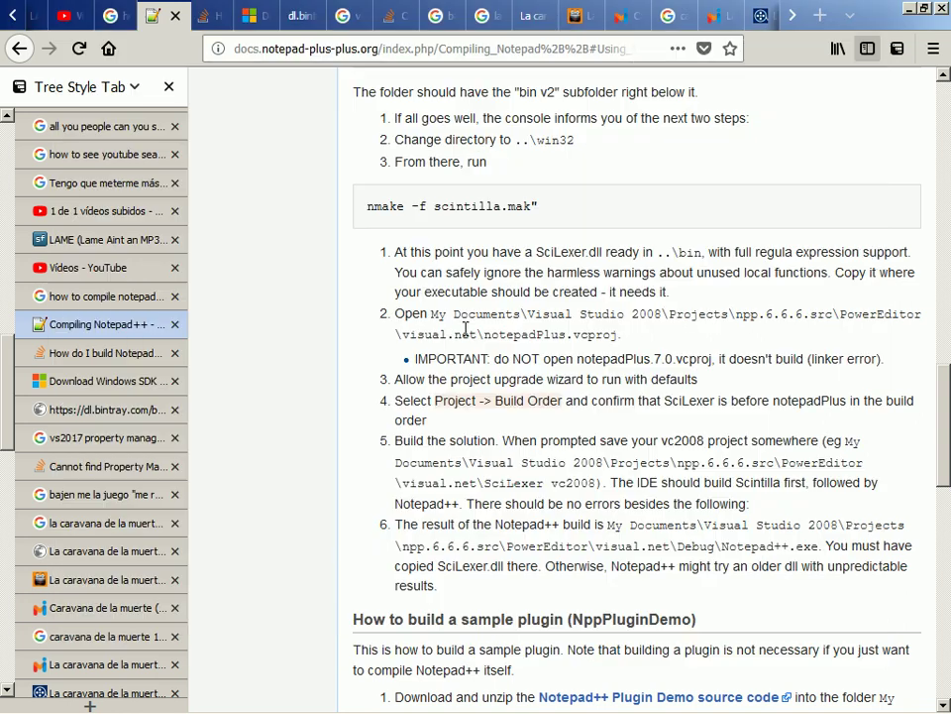
key(alt+Tab)
key(Escape)
key(alt+f)
key(Down)
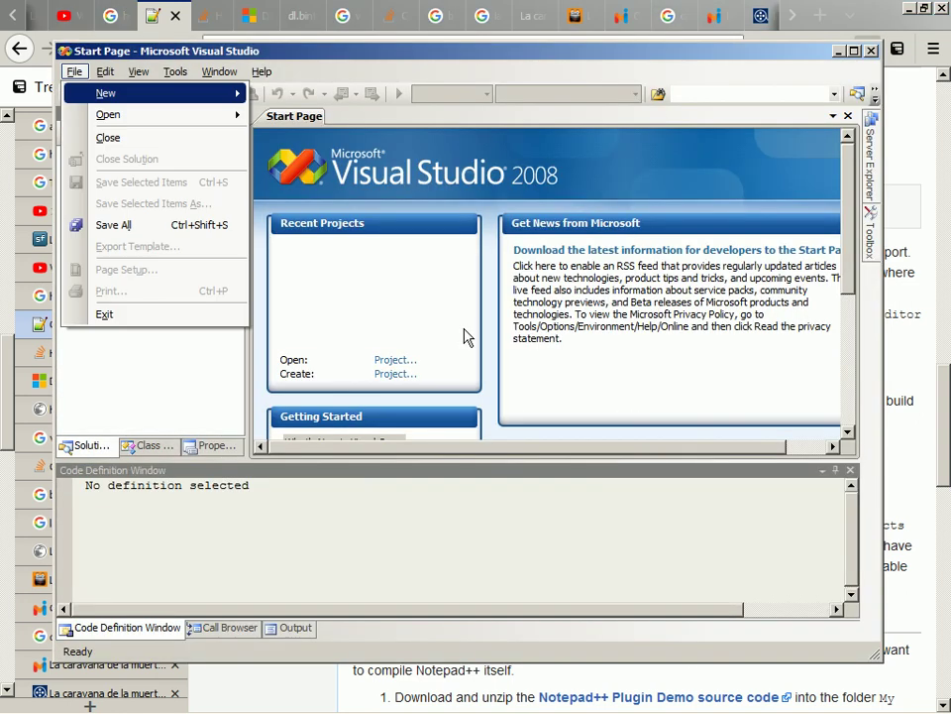
key(Right)
key(Return)
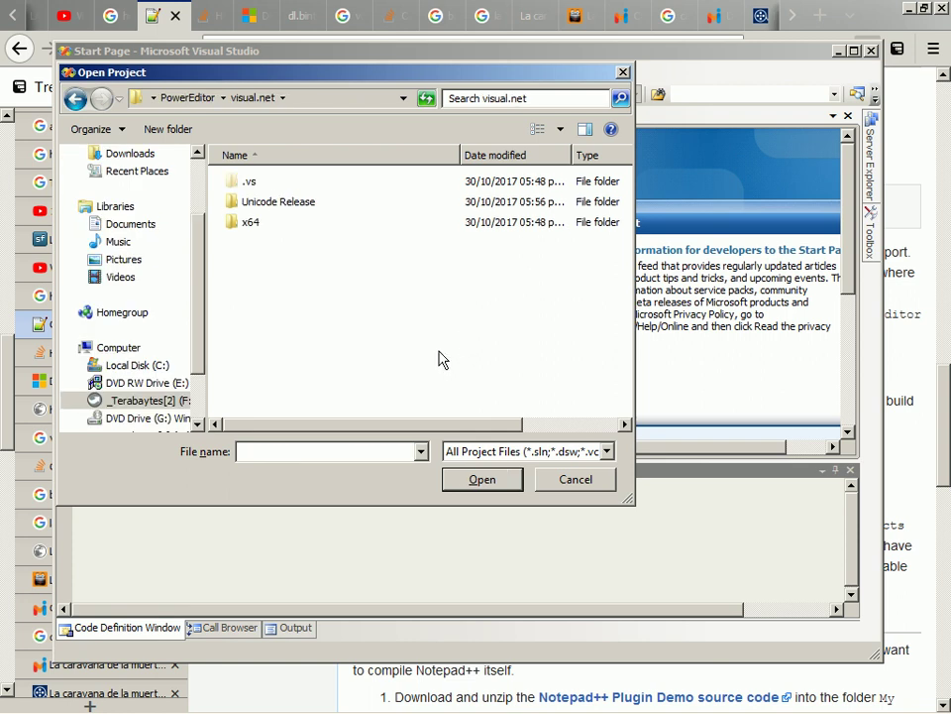
key(alt+Tab)
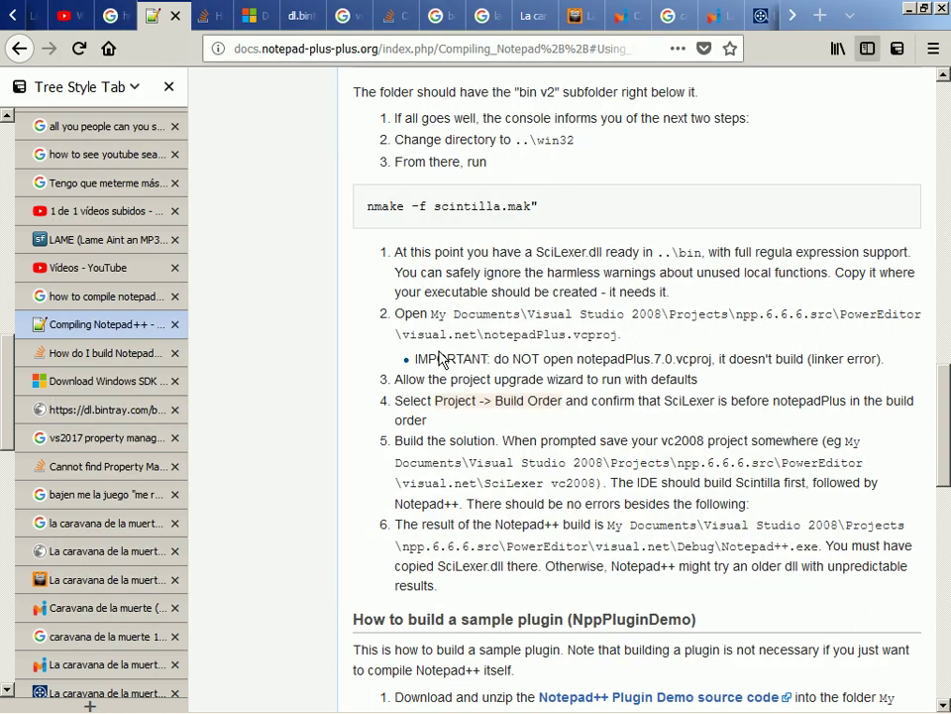
key(alt+Tab)
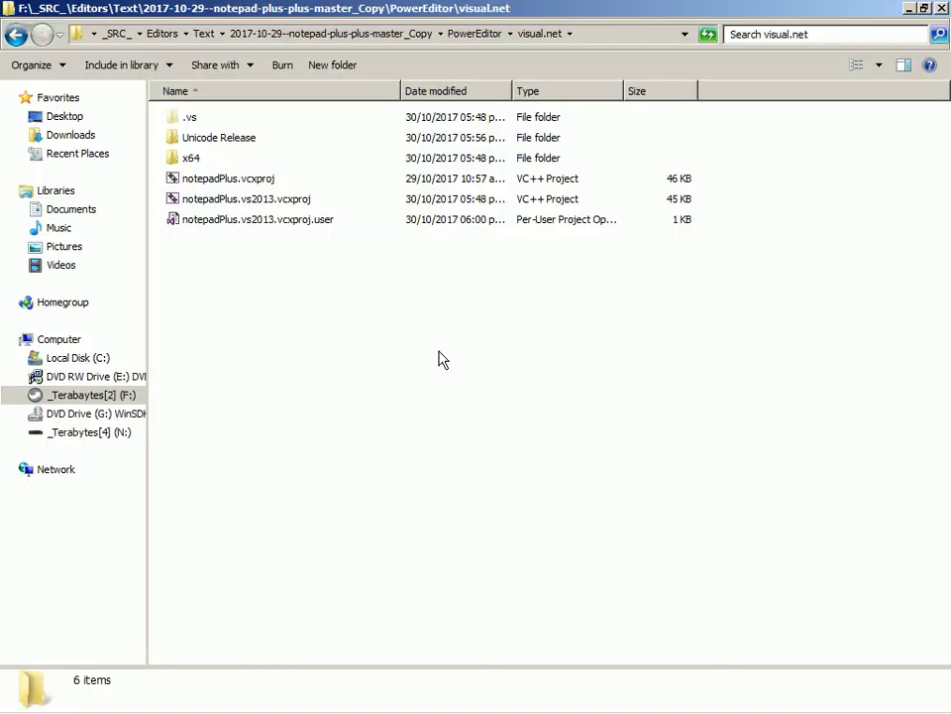
key(alt+Tab)
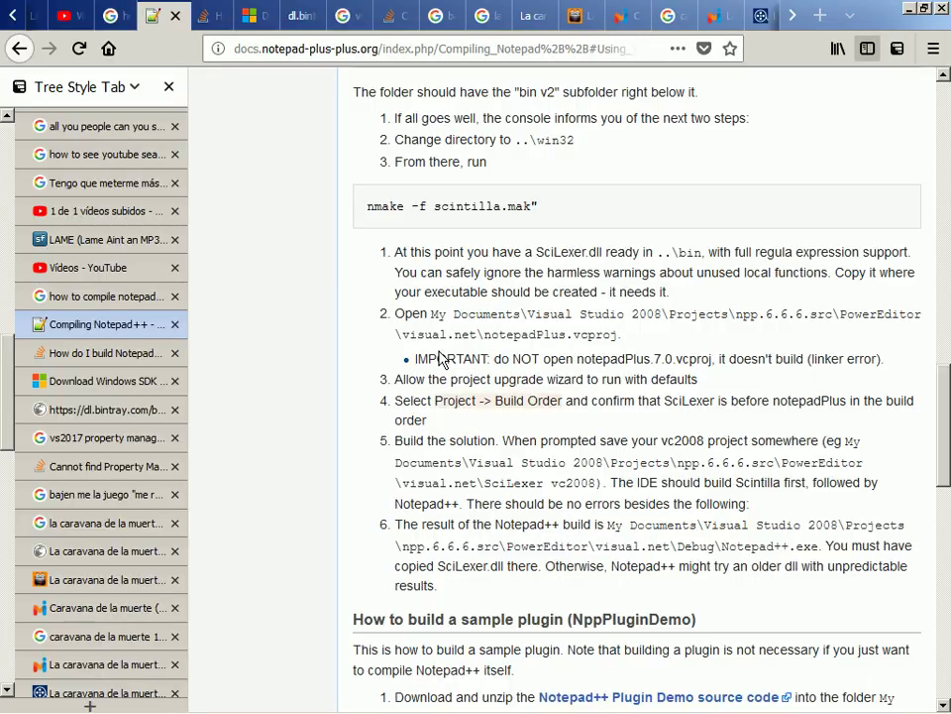
List all files of the visual.net folder in the Open Project dialog with the * filter.
key(alt+Tab)
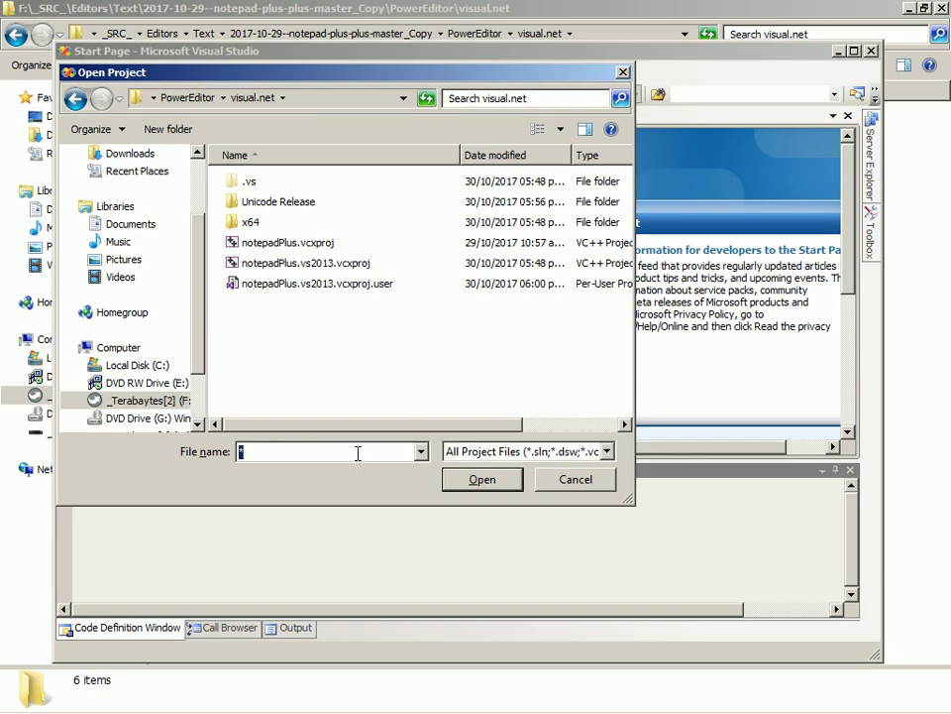
click(389, 389)
key(Down)
key(Down)
key(Down)
key(Down)
key(Down)
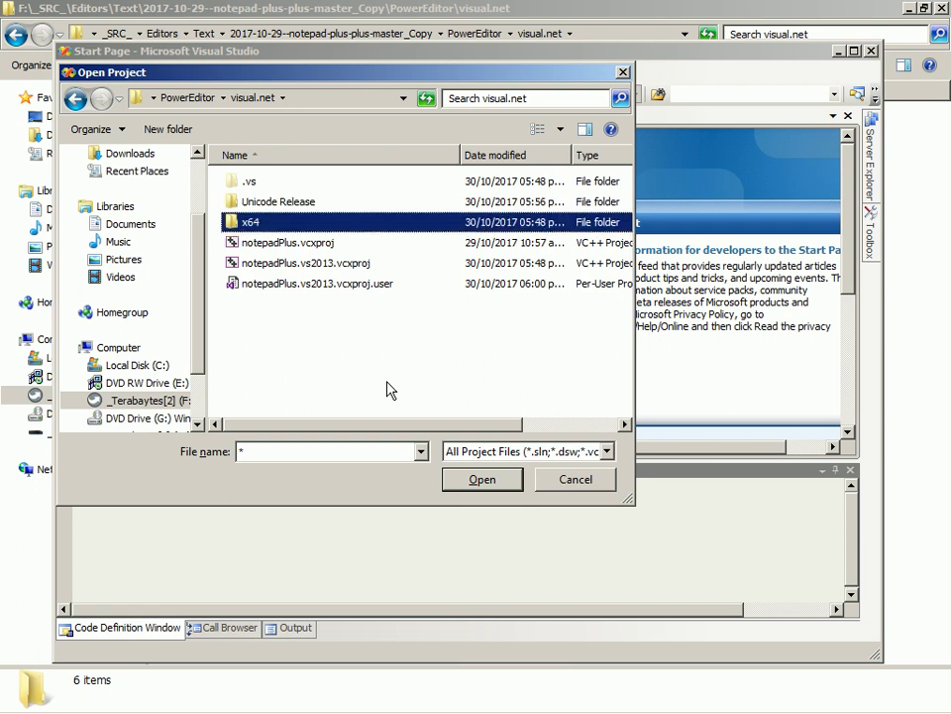
Check the compiling guide's project instructions and try to open notepadPlus.vs2013.vcxproj in Visual Studio 2008.
key(alt+Tab)
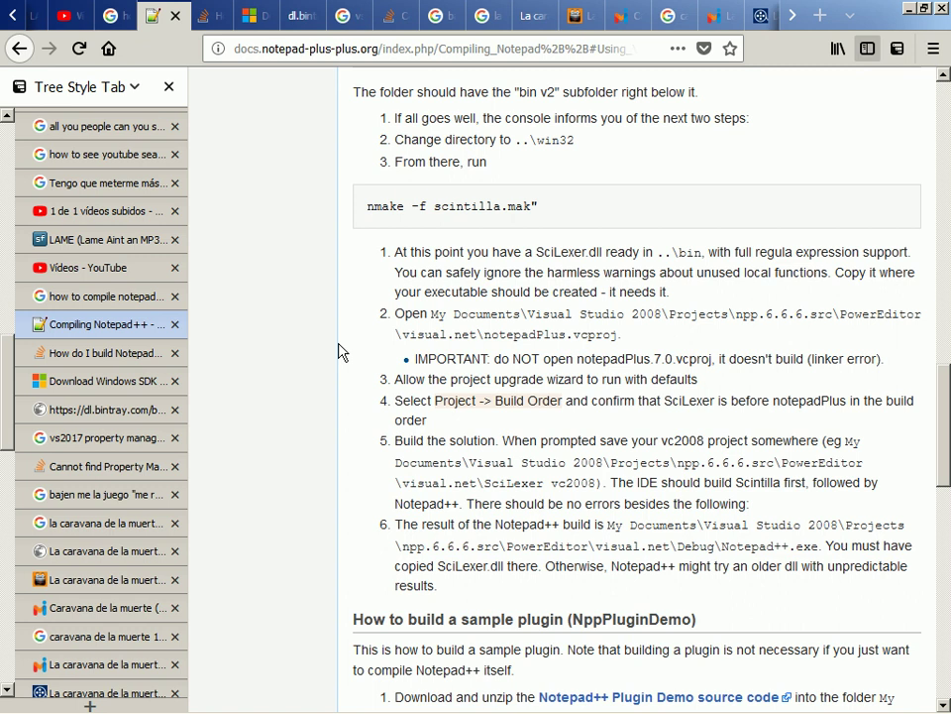
scroll(339, 351, down, 2)
key(alt+Tab)
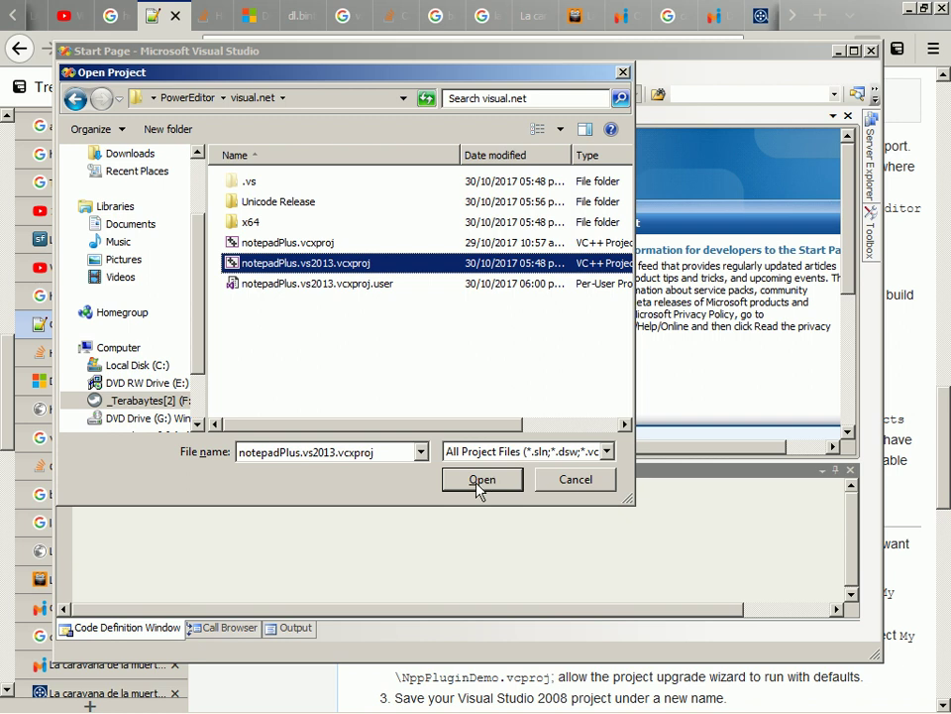
click(448, 489)
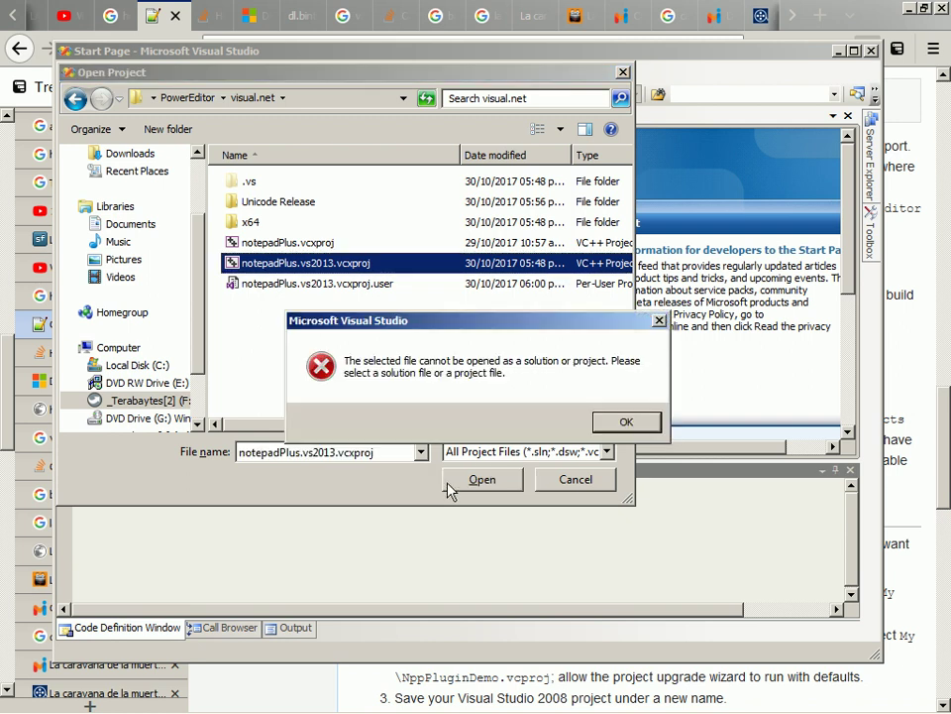
click(627, 423)
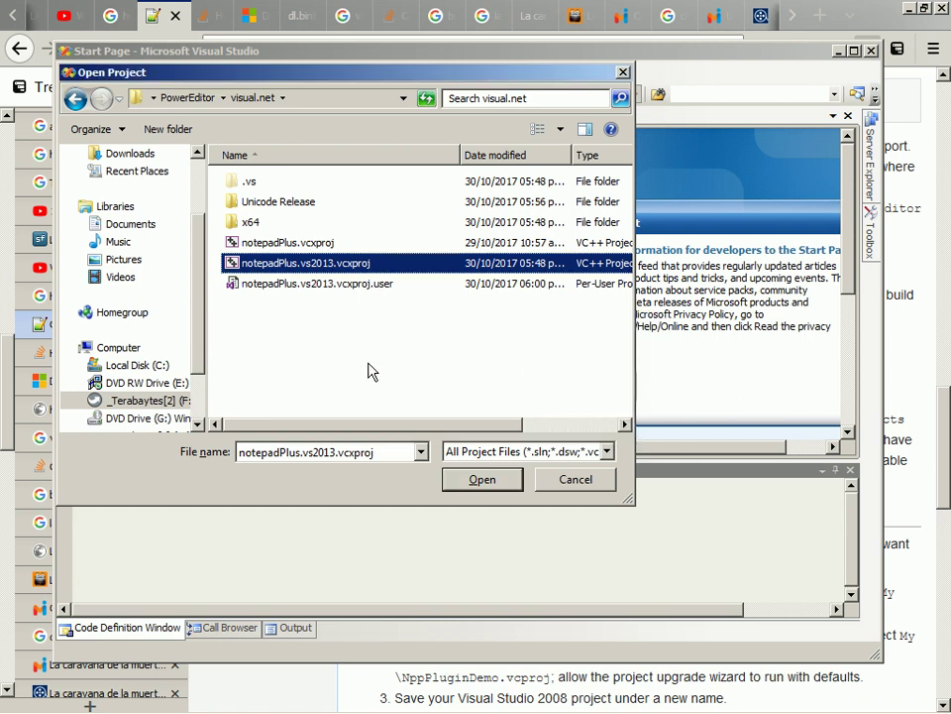
Try to open notepadPlus.vcxproj as the project, and leave the Open Project dialog.
key(Up)
key(Return)
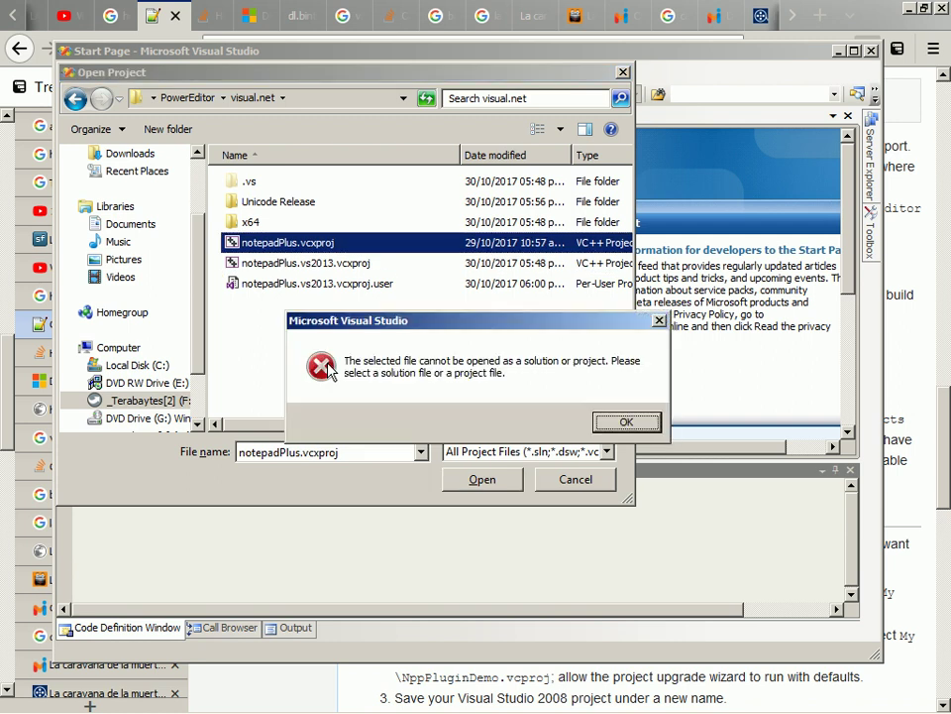
key(Return)
key(Escape)
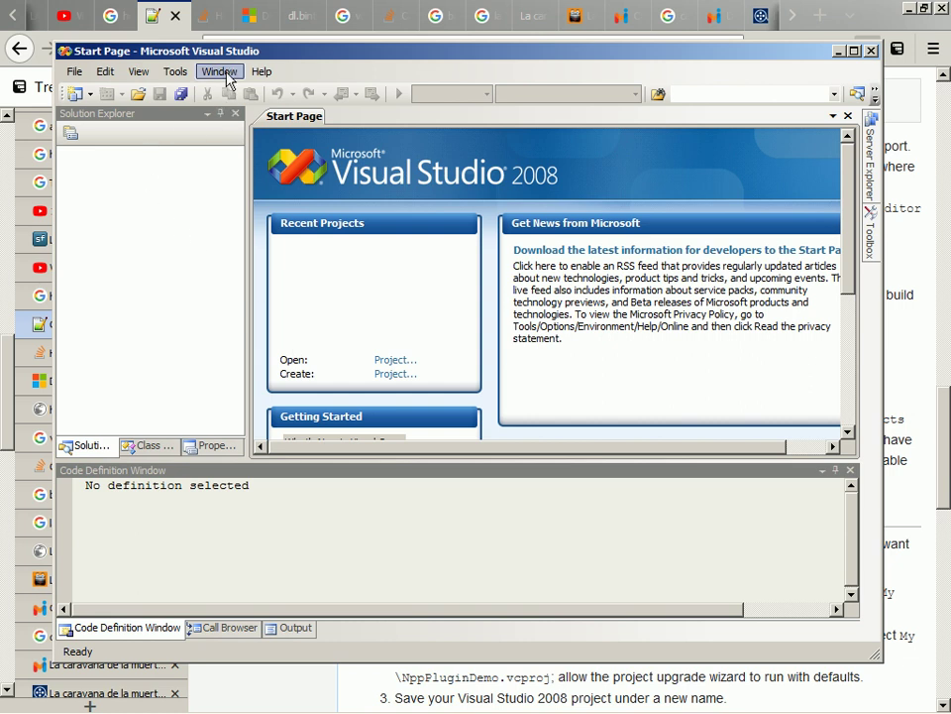
Reopen the Open Project dialog and browse from the source copy's PowerEditor folder into visual.net.
click(68, 73)
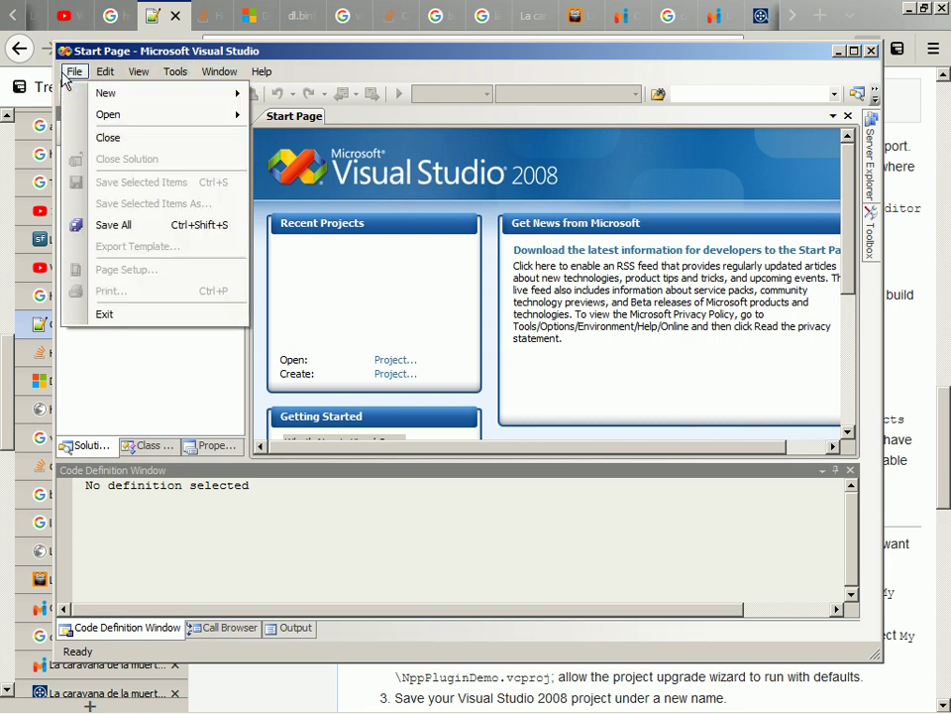
mouse_move(121, 115)
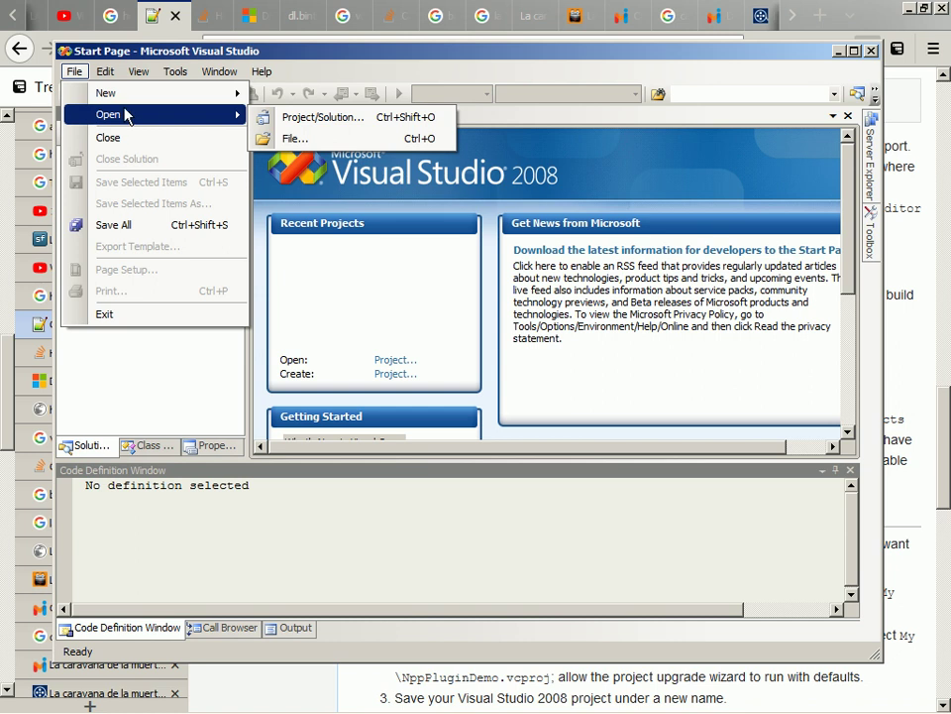
click(323, 117)
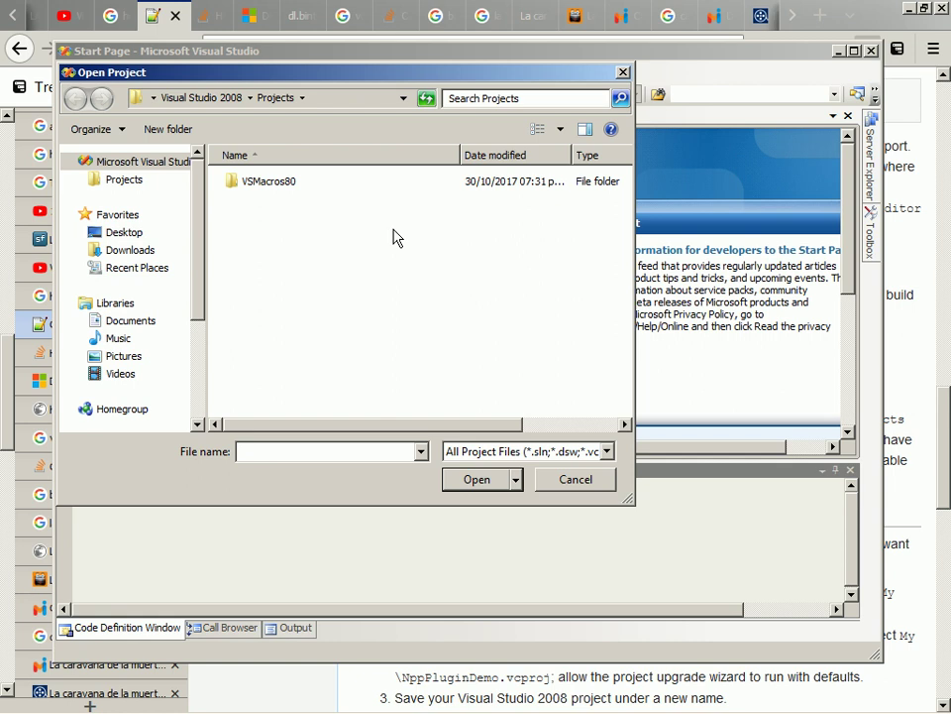
key(alt+Up)
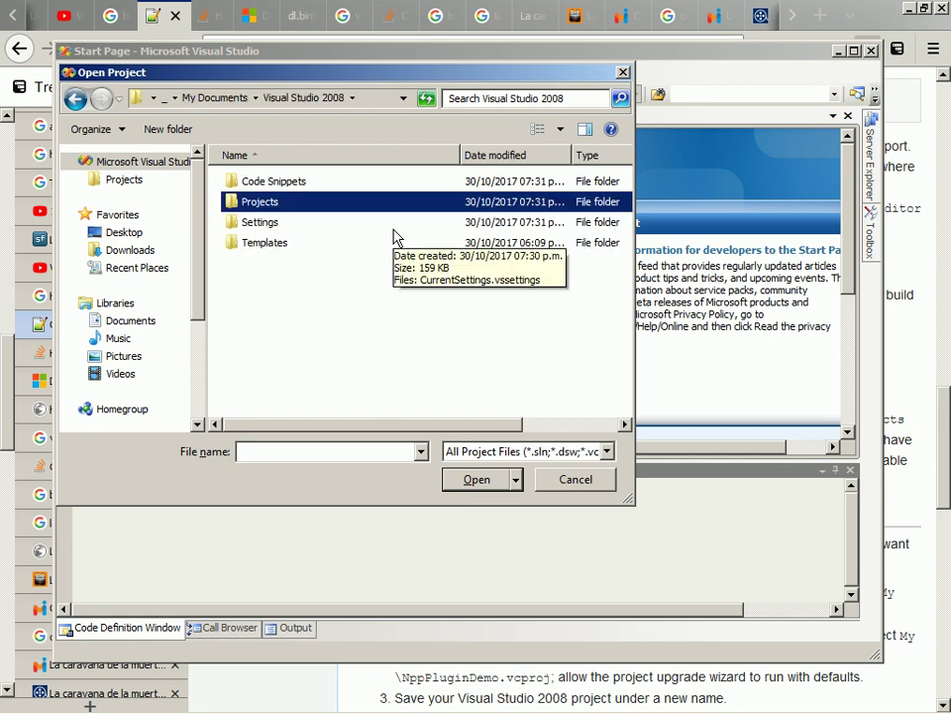
key(alt+Up)
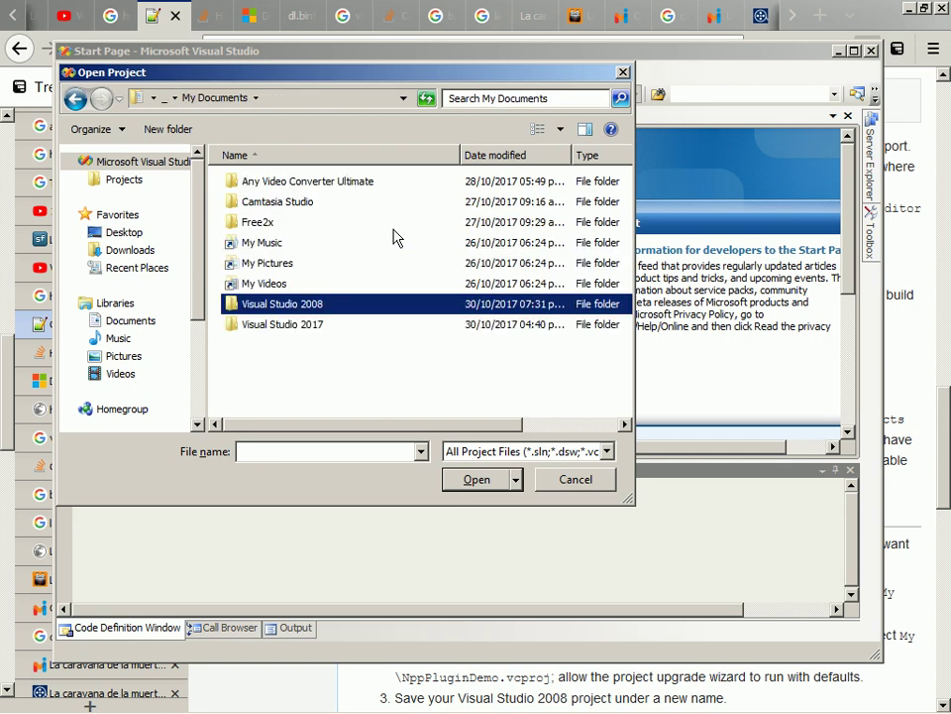
click(322, 451)
key(ctrl+v)
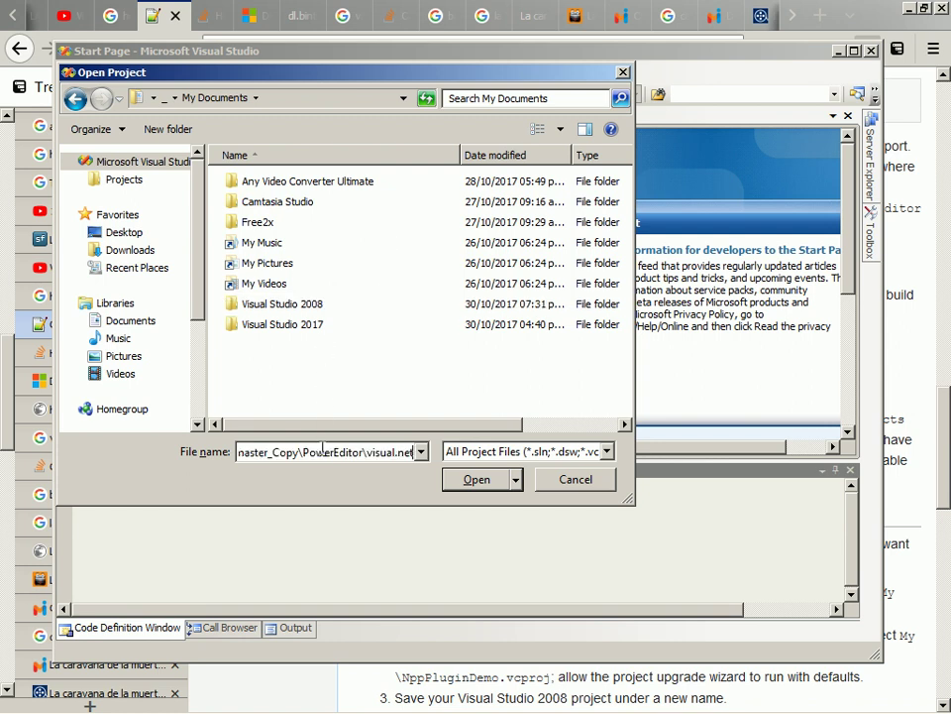
key(BackSpace)
key(BackSpace)
key(BackSpace)
key(BackSpace)
key(BackSpace)
key(BackSpace)
key(BackSpace)
key(BackSpace)
key(BackSpace)
key(BackSpace)
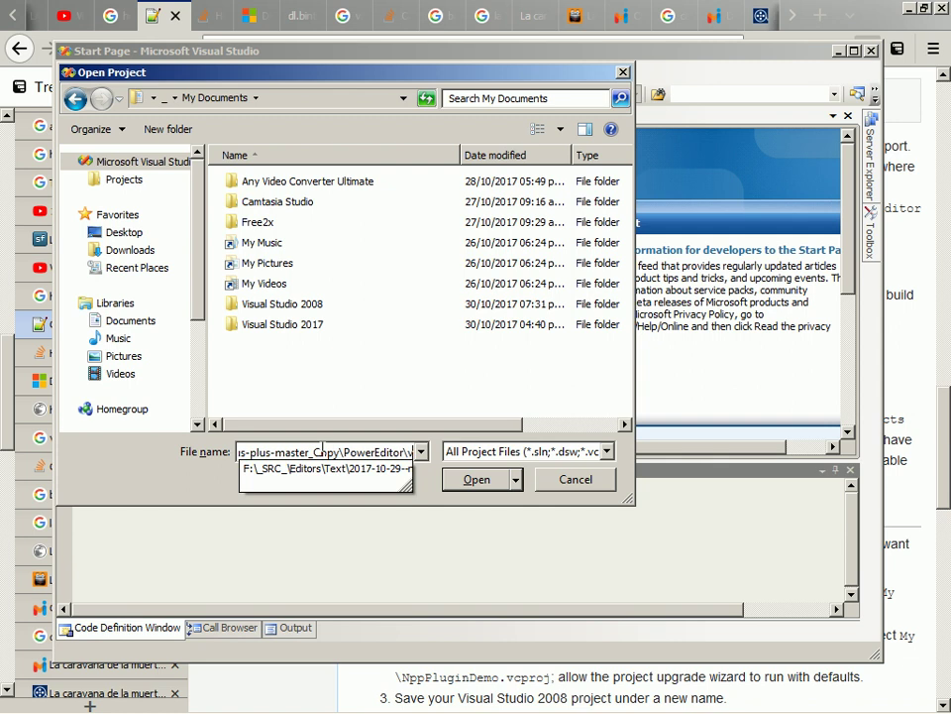
key(Return)
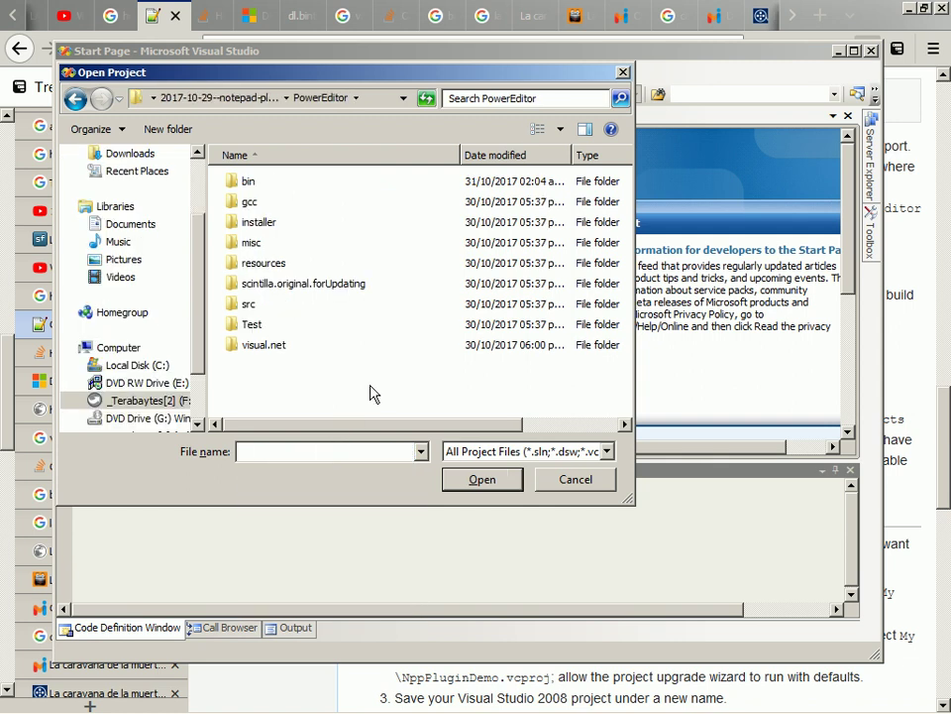
key(Return)
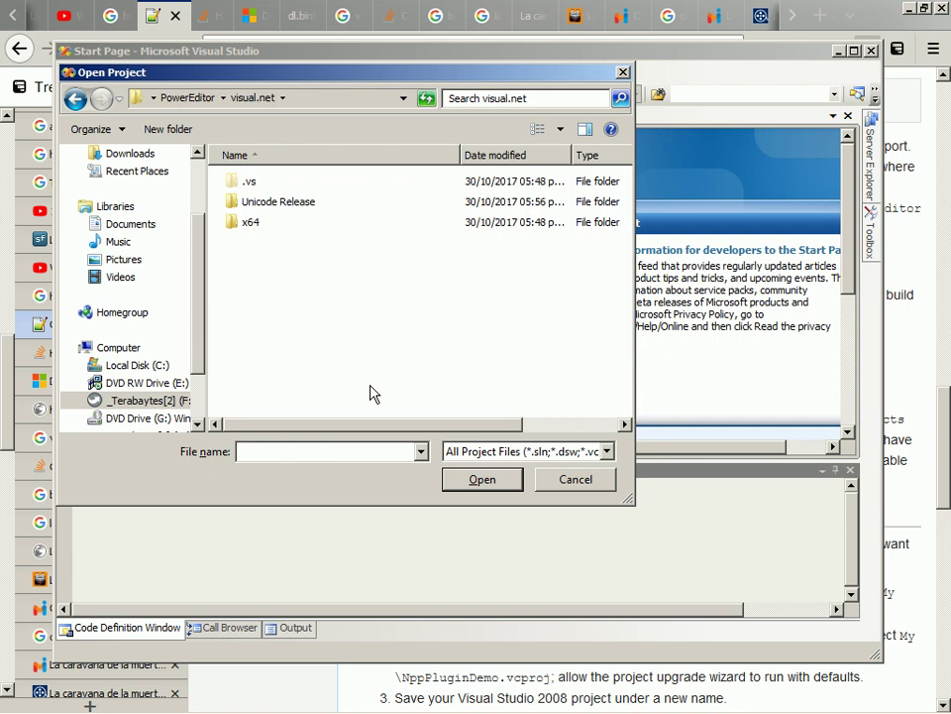
Look for a project file in the Unicode Release and x64\Unicode Debug folders, including their Notepad++.tlog subfolders.
key(u)
key(Return)
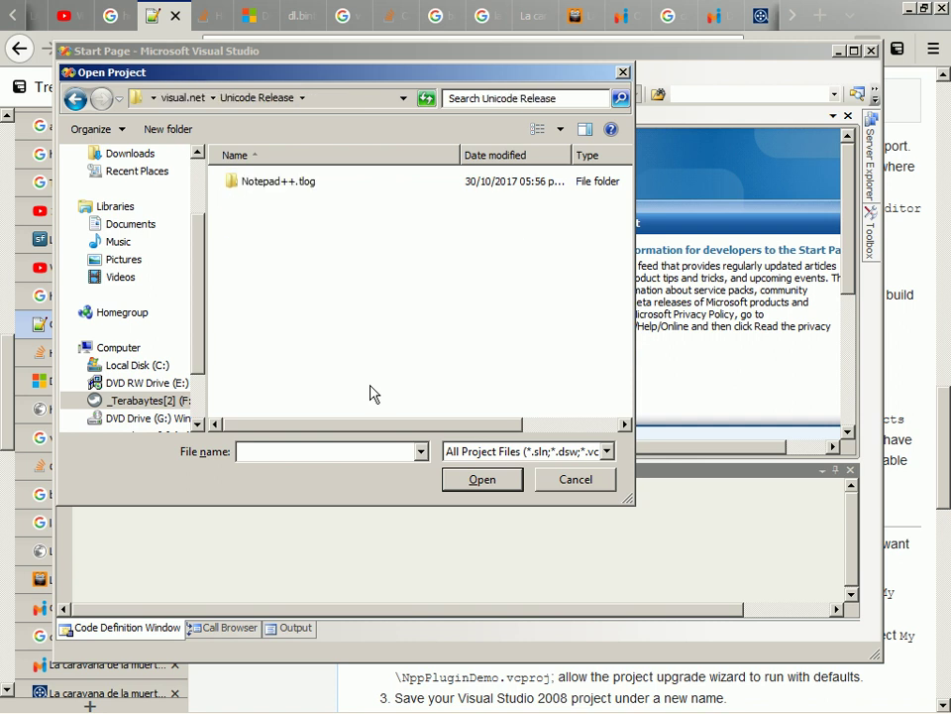
key(n)
key(Return)
key(BackSpace)
key(BackSpace)
key(x)
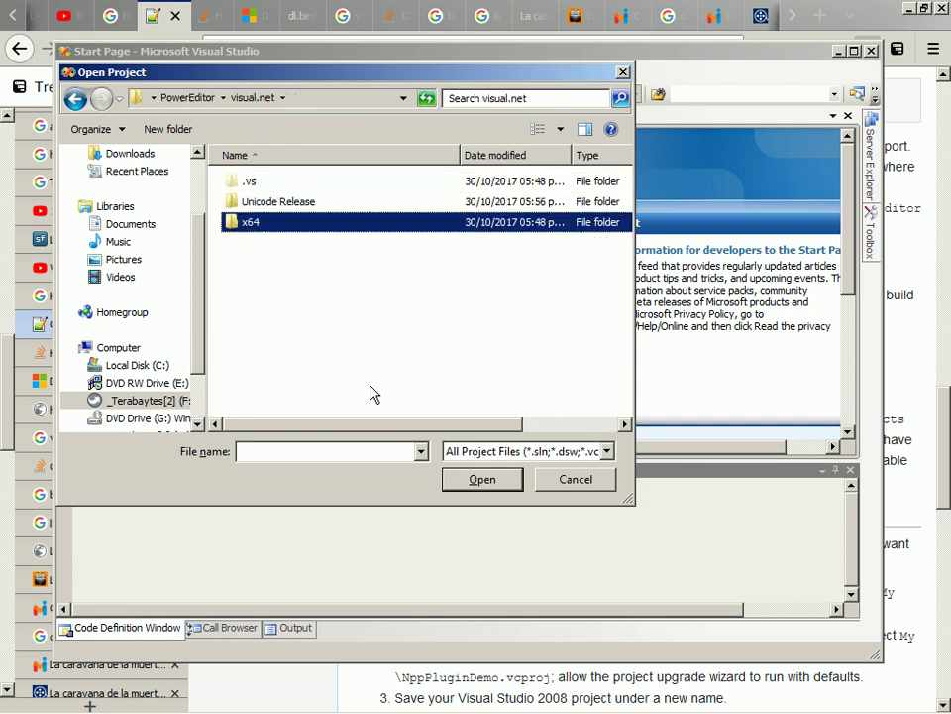
key(Return)
key(u)
key(Return)
key(n)
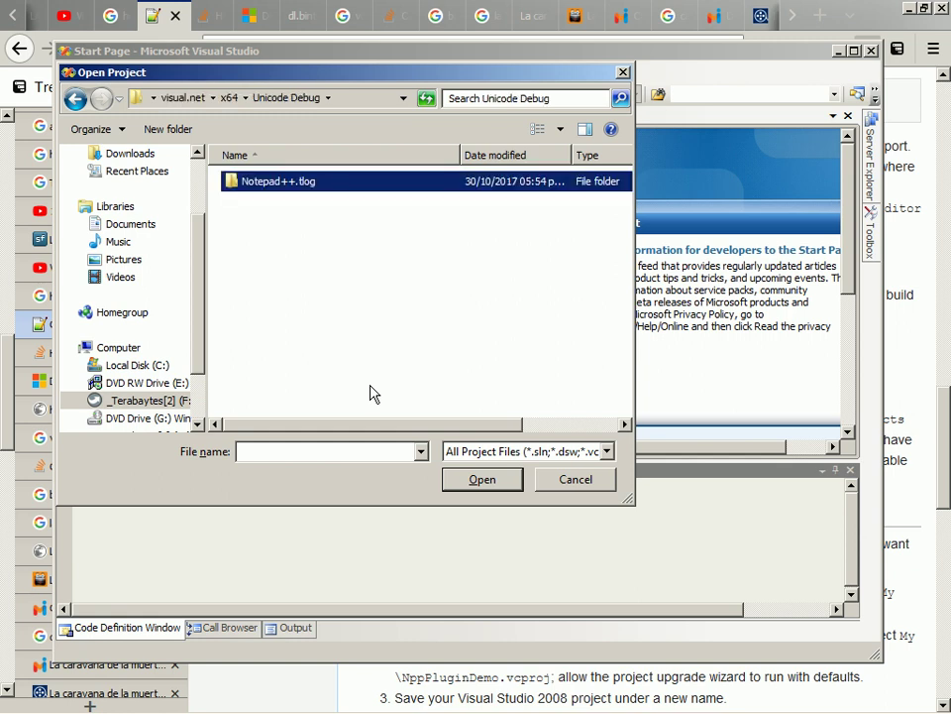
key(Return)
key(BackSpace)
key(BackSpace)
key(BackSpace)
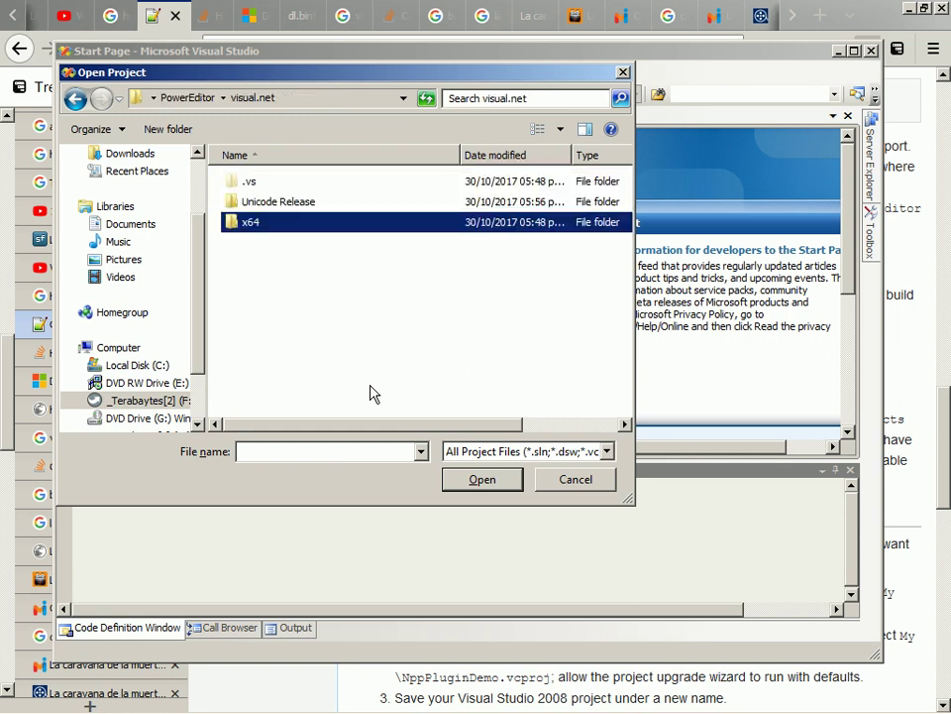
Look for a project file in the .vs\notepadPlus.vs2013\v15 folder.
key(period)
key(Return)
key(n)
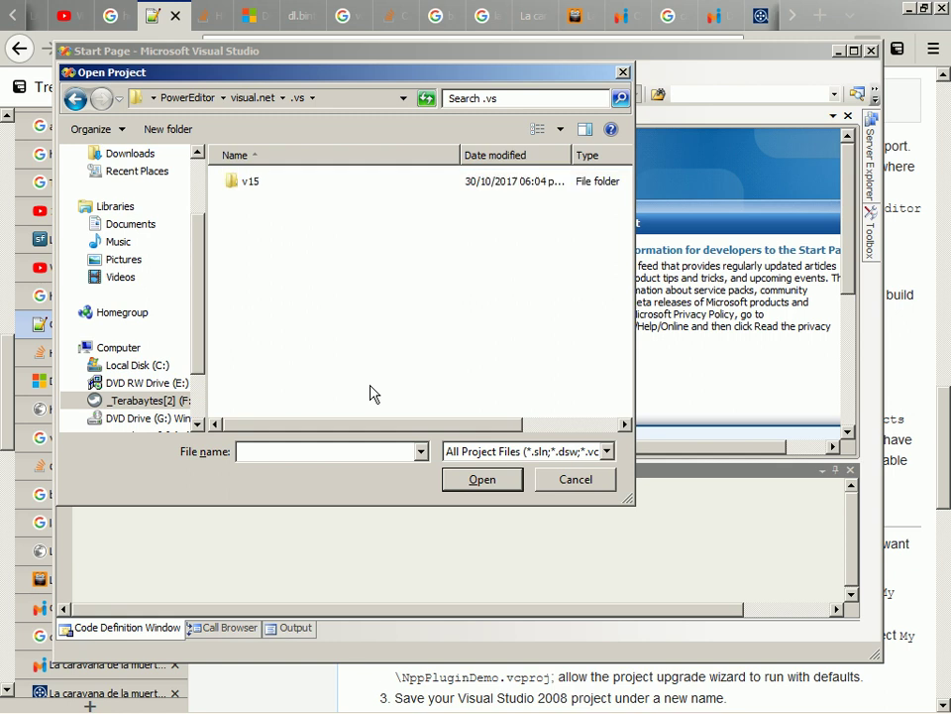
key(Return)
key(v)
key(Return)
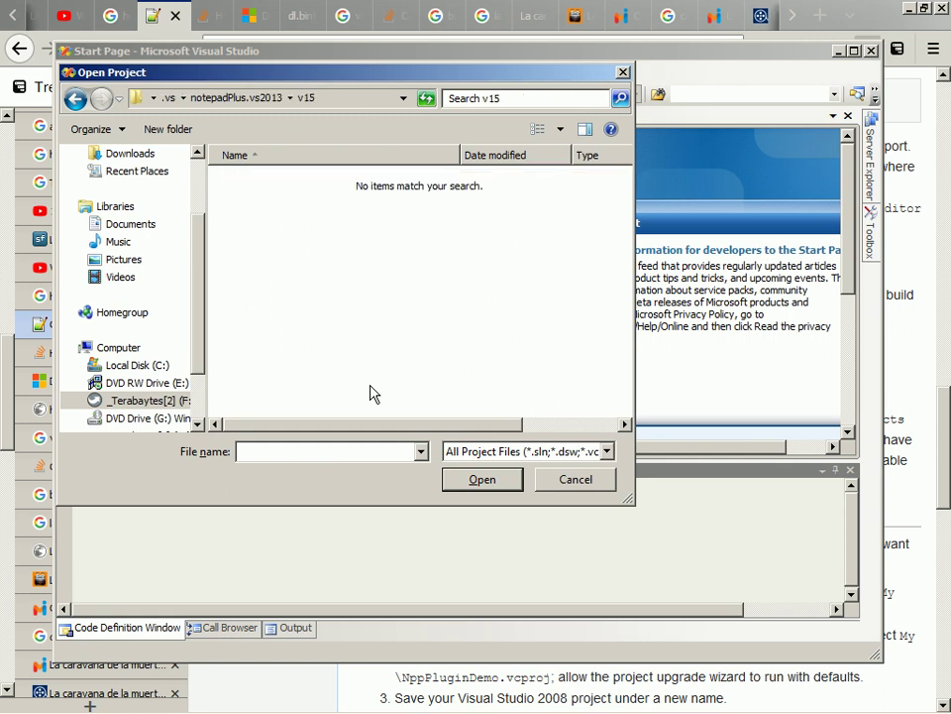